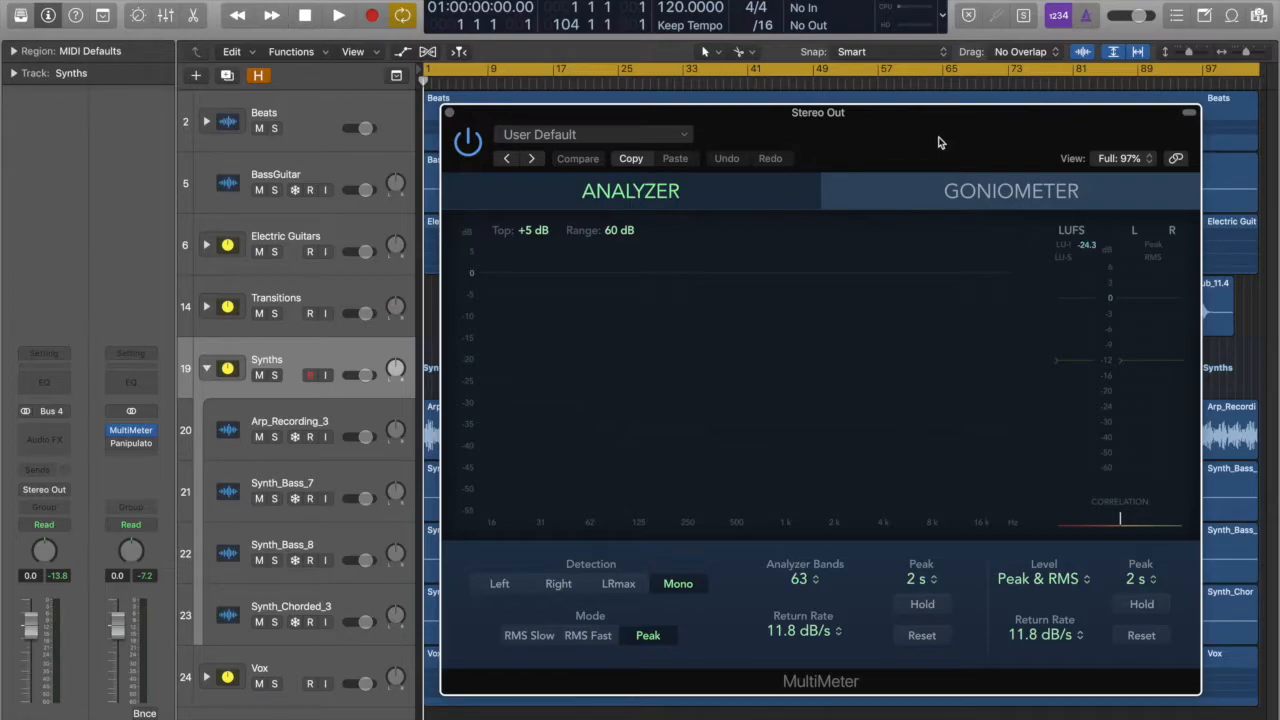
mouse_move(933, 140)
left_mouse_down()
mouse_move(914, 126)
mouse_move(934, 140)
left_mouse_up()
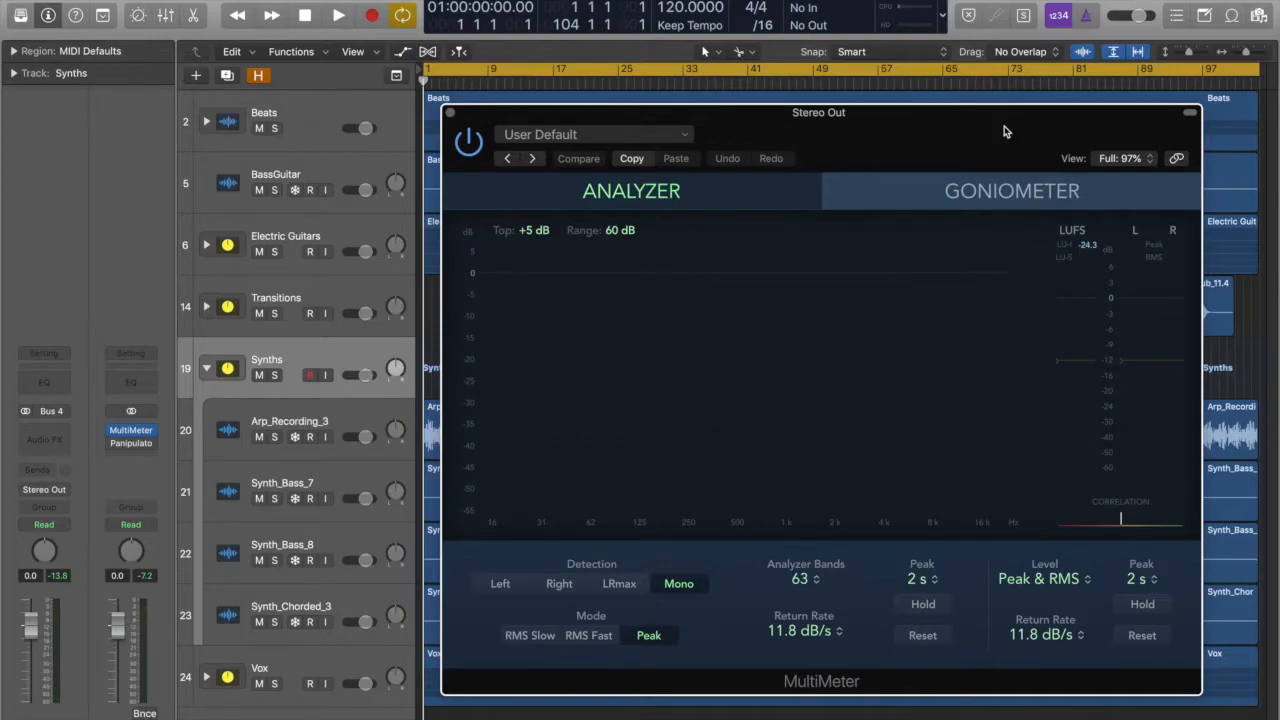
mouse_move(131, 432)
left_click_drag(874, 112, 868, 130)
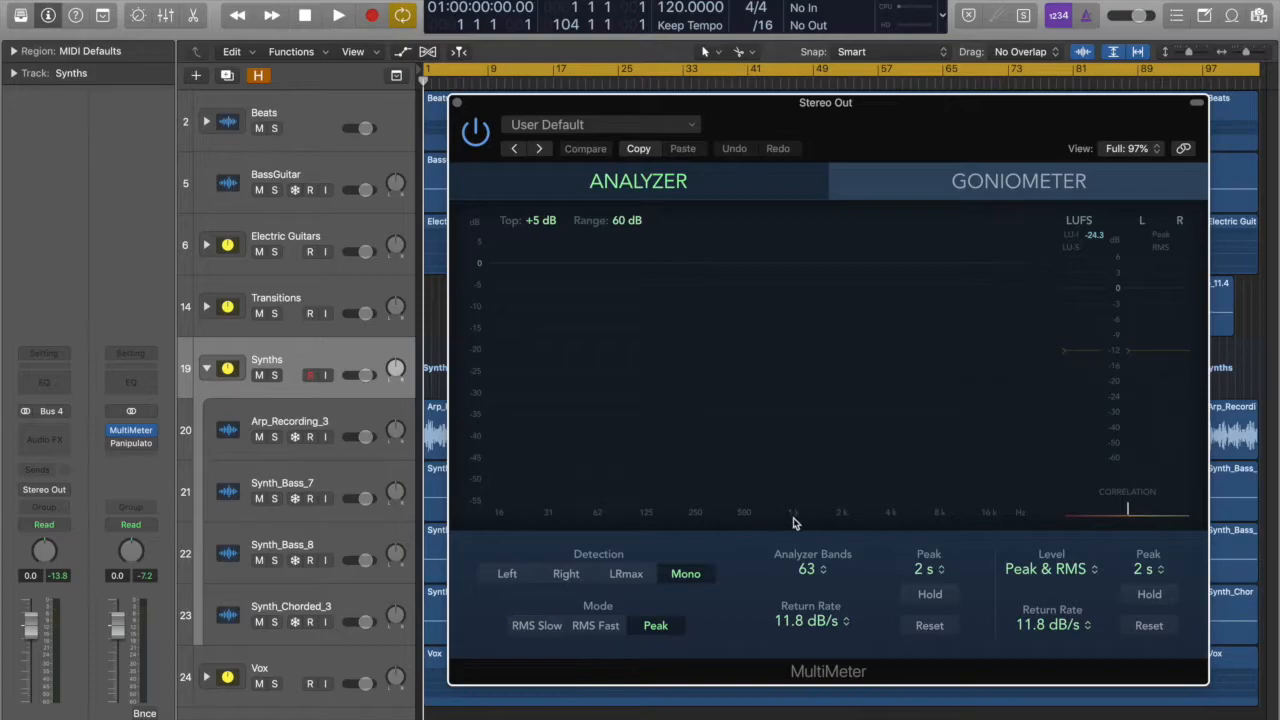
left_click_drag(832, 110, 798, 108)
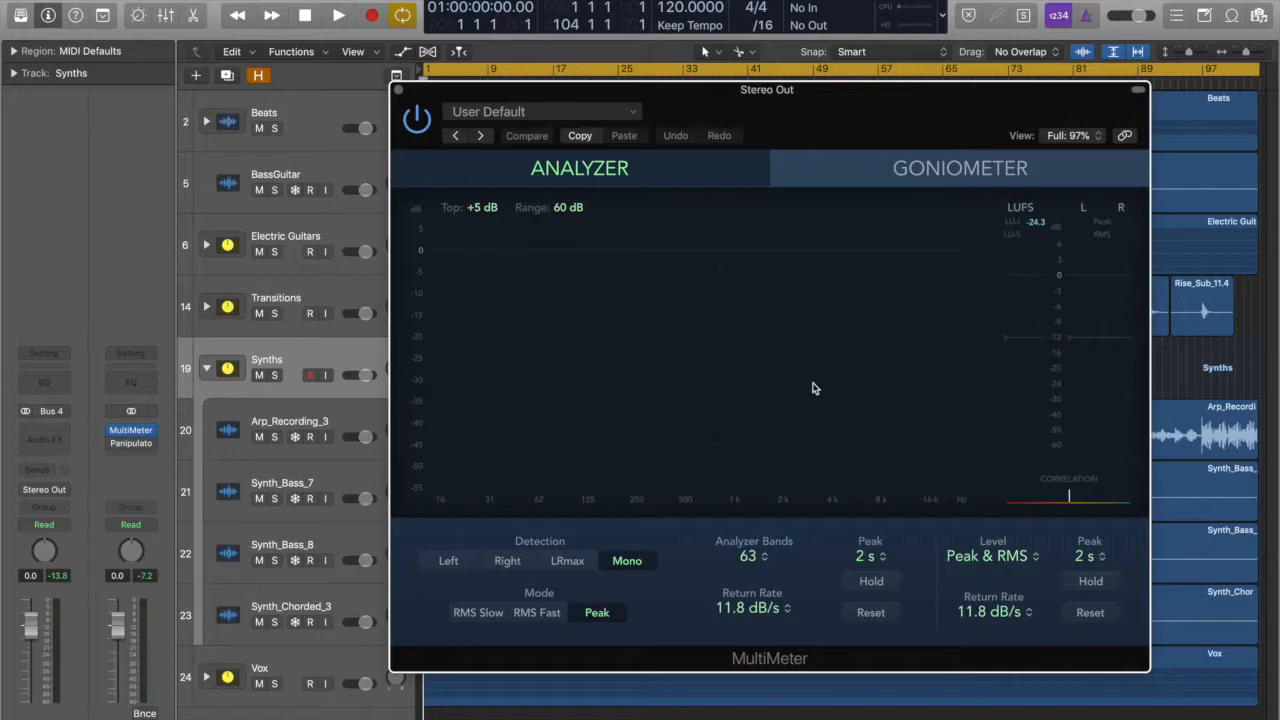
- Enable peak hold for the MultiMeter analyzer and set its peak time to infinite
left_click(881, 583)
left_click(869, 556)
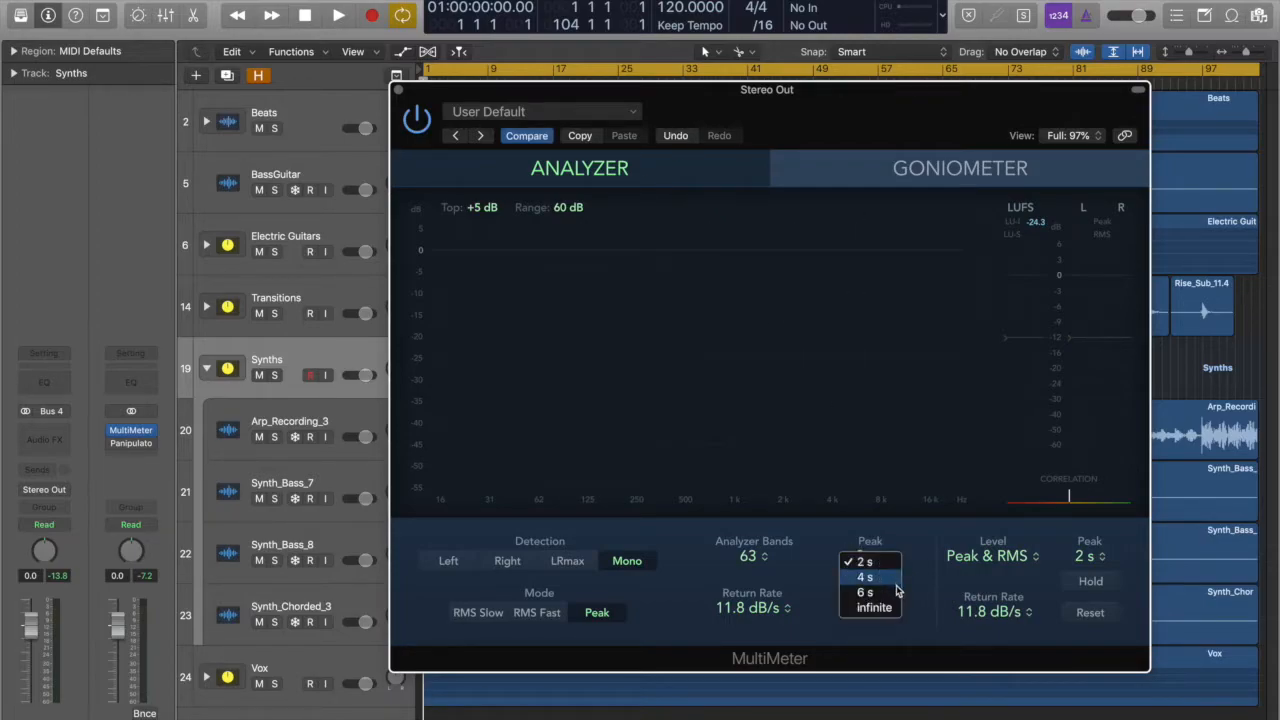
left_click(874, 608)
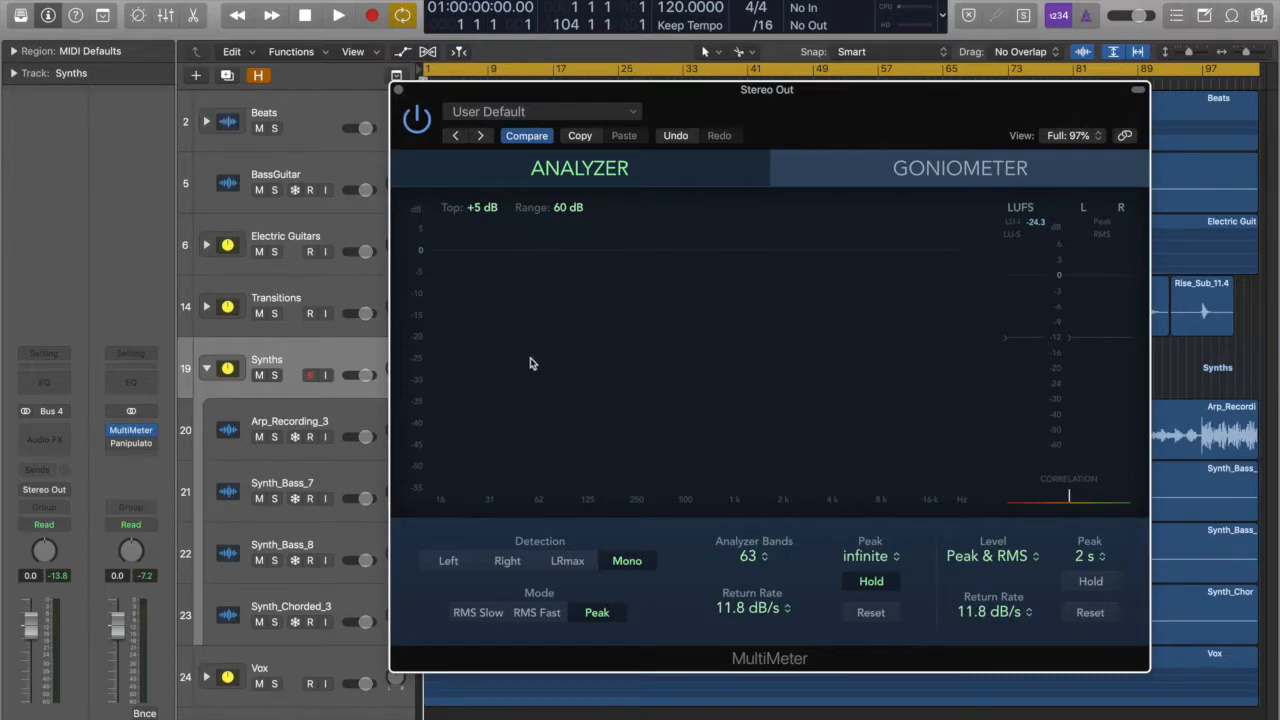
- Play the full mix from bar 1 to about bar 15 and examine the held frequency peaks in the analyzer
left_click_drag(916, 122, 954, 140)
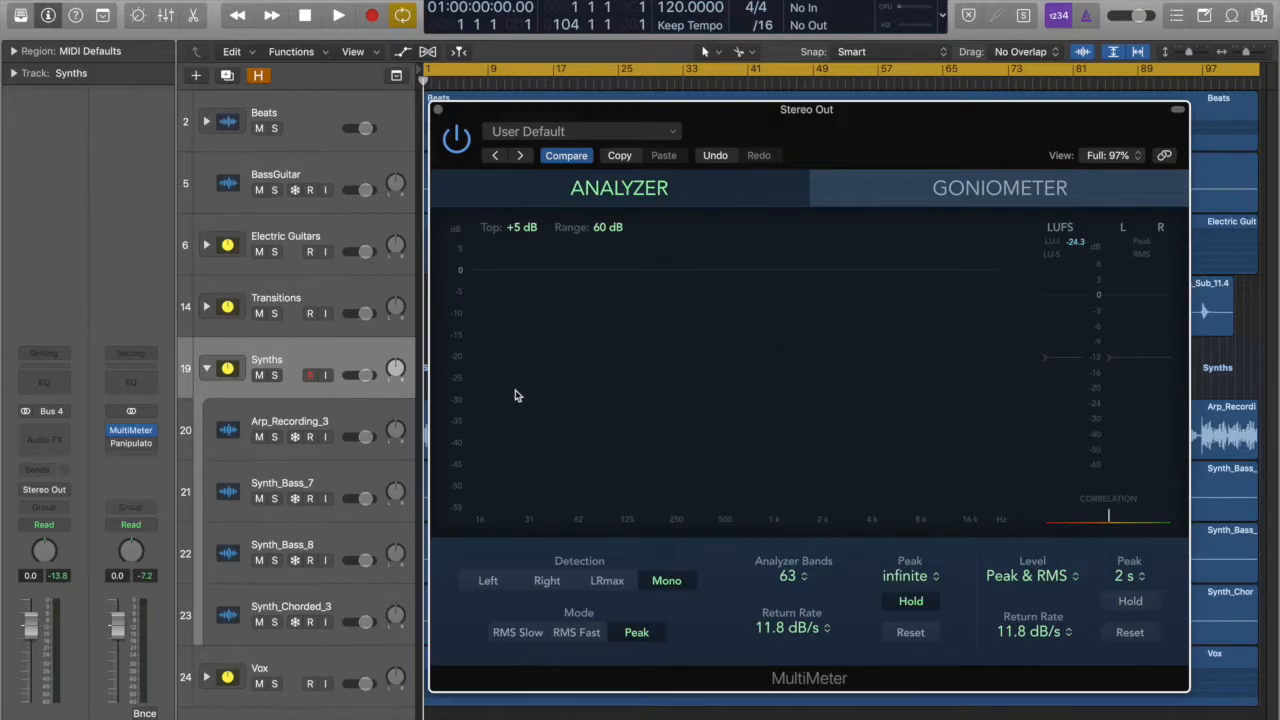
left_click_drag(833, 132, 742, 118)
key("space")
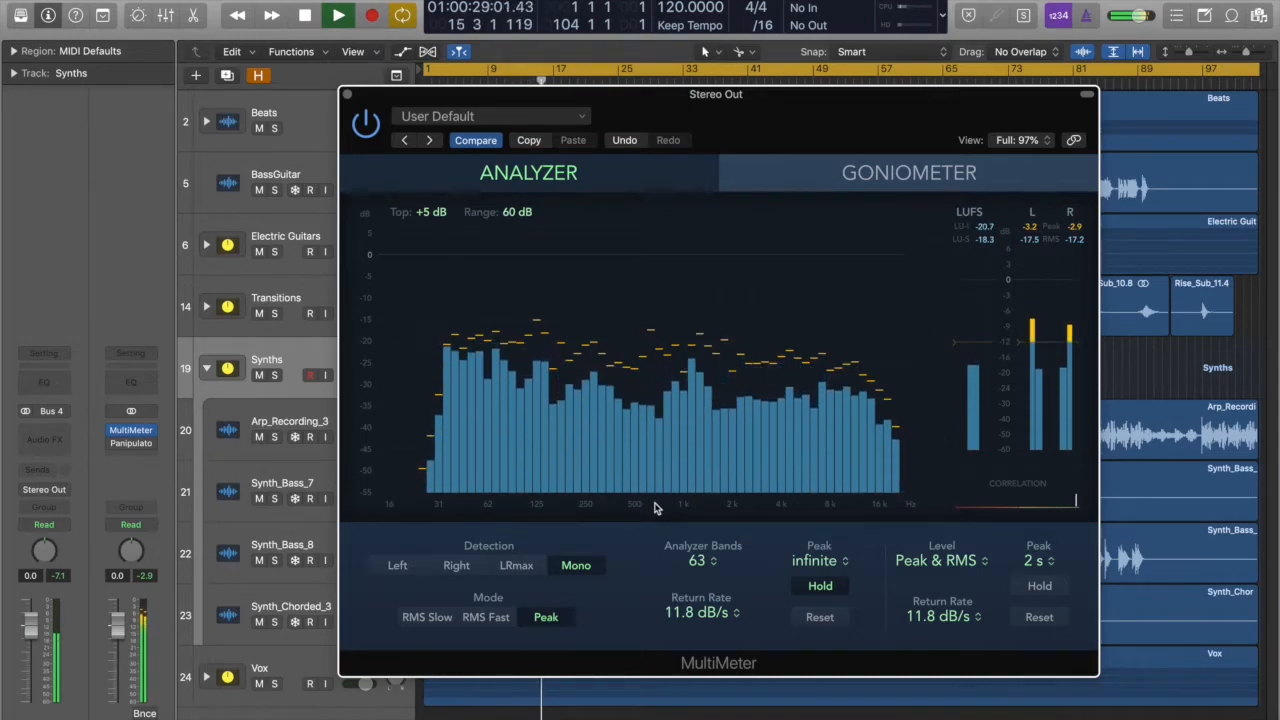
key("space")
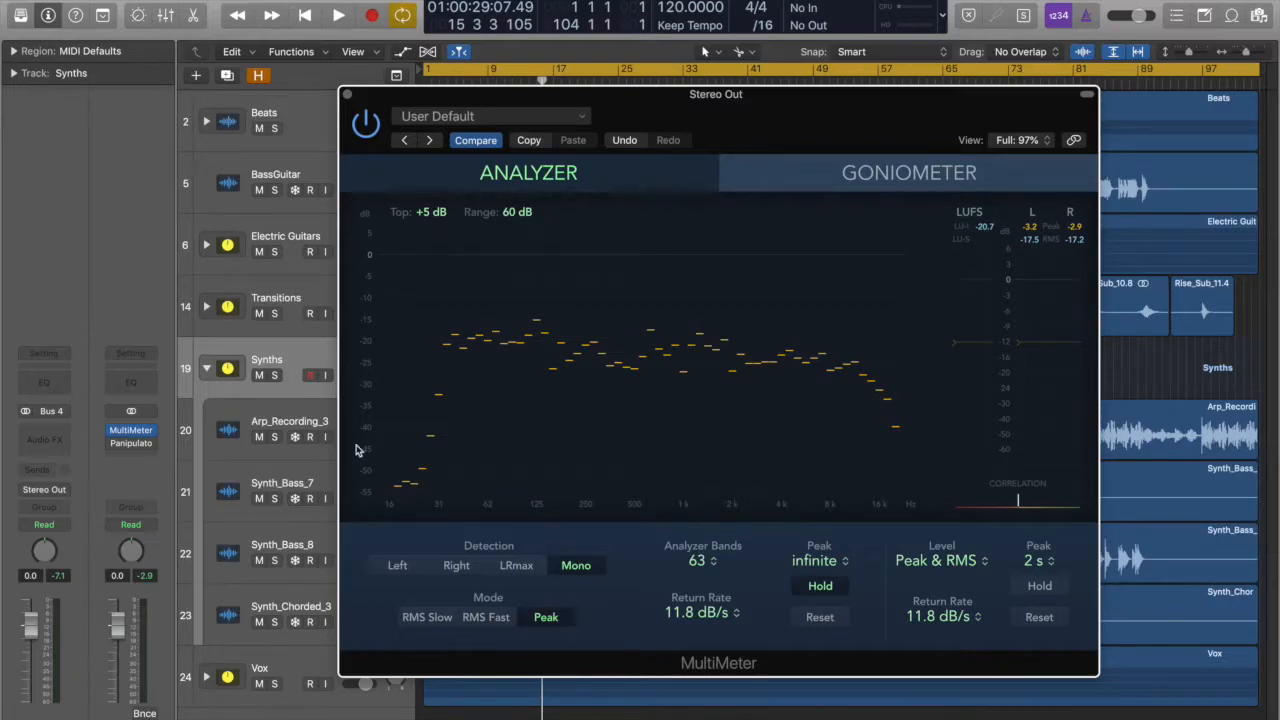
left_click_drag(800, 112, 910, 100)
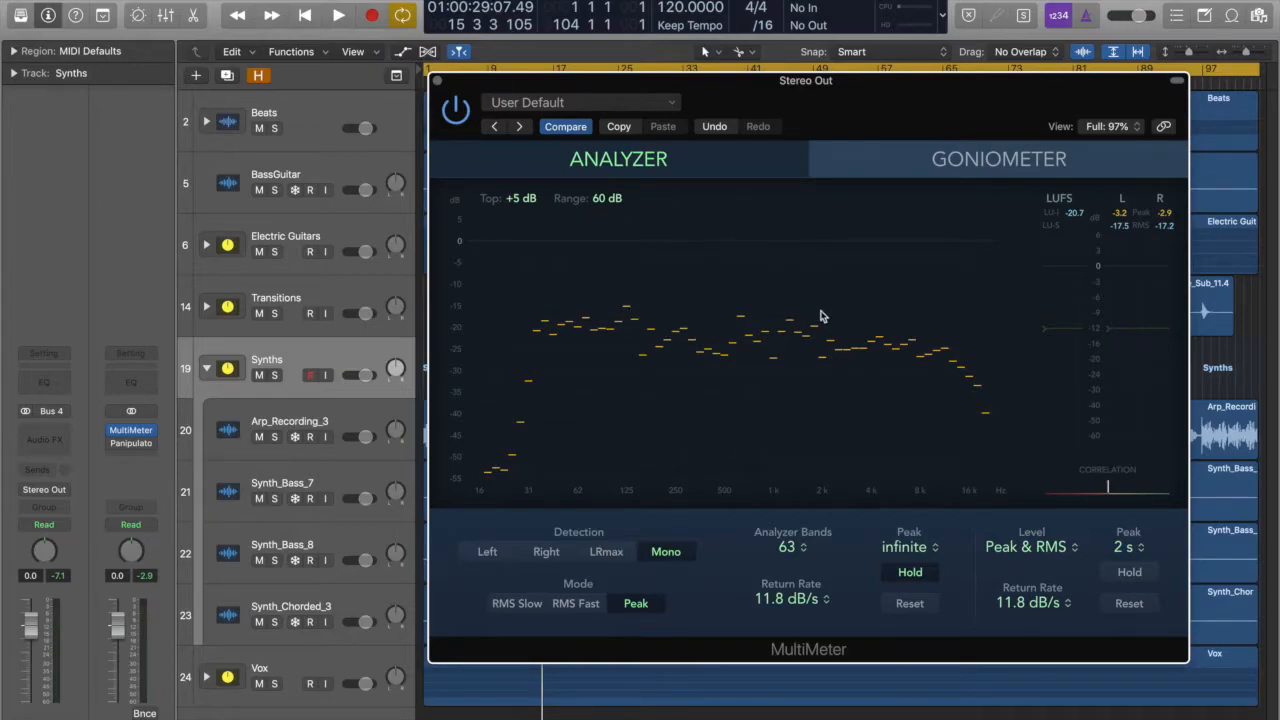
mouse_move(793, 80)
left_mouse_down()
mouse_move(799, 100)
mouse_move(797, 89)
left_mouse_up()
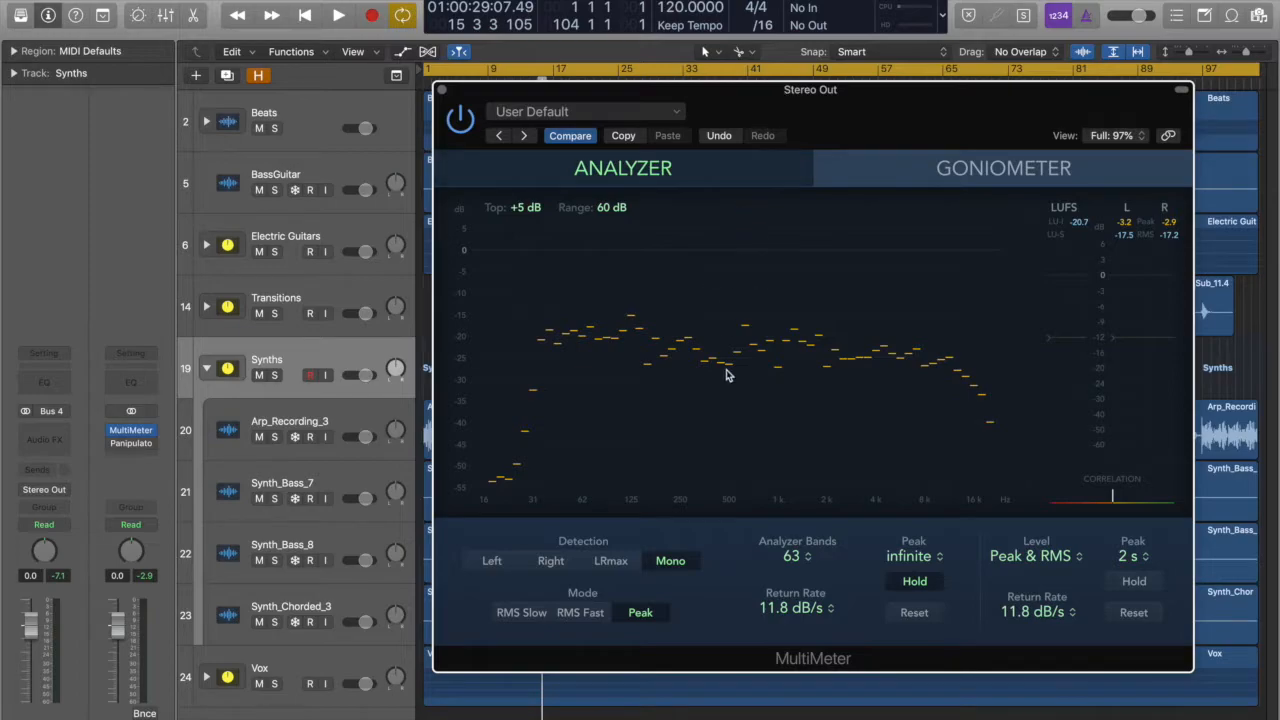
left_click_drag(893, 107, 897, 138)
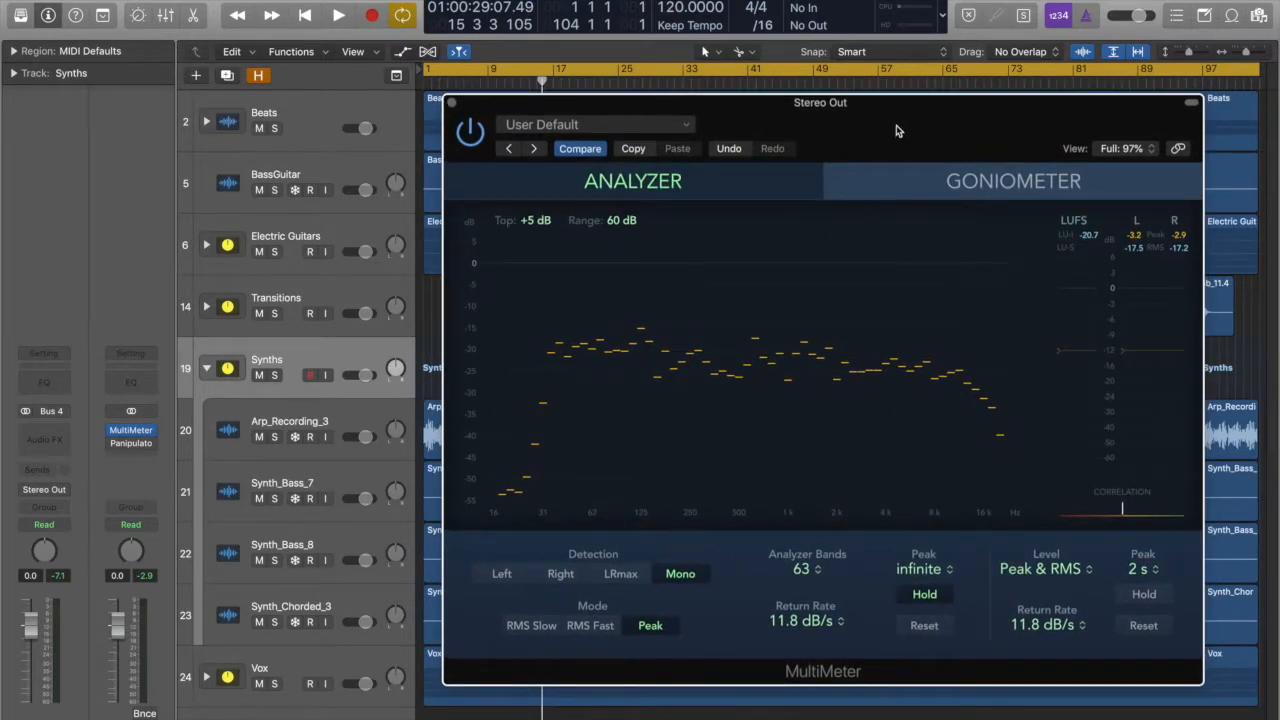
- Set the cycle range to run from bar 34 to bar 49
left_click_drag(892, 132, 838, 668)
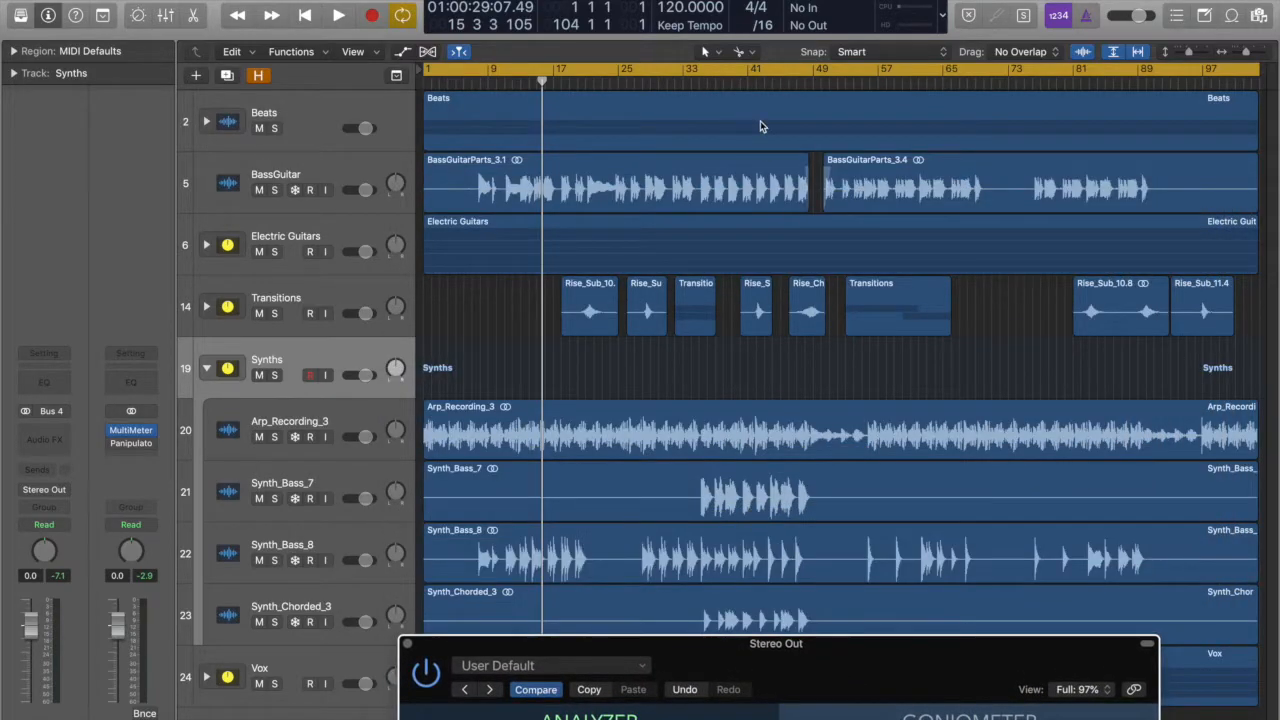
left_click(735, 70)
left_click_drag(688, 72, 812, 68)
left_click_drag(690, 68, 698, 68)
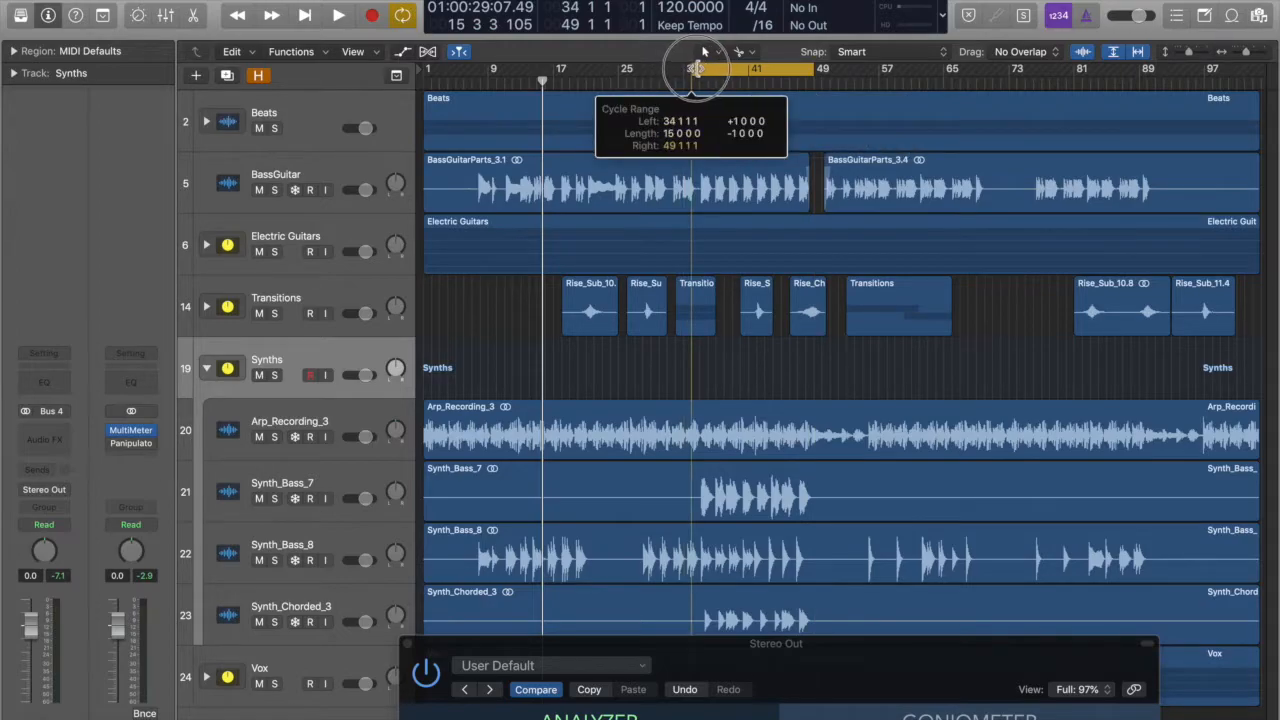
- Play the full mix over the cycled section and examine the held frequency peaks in the analyzer
left_click_drag(845, 645, 825, 103)
key("space")
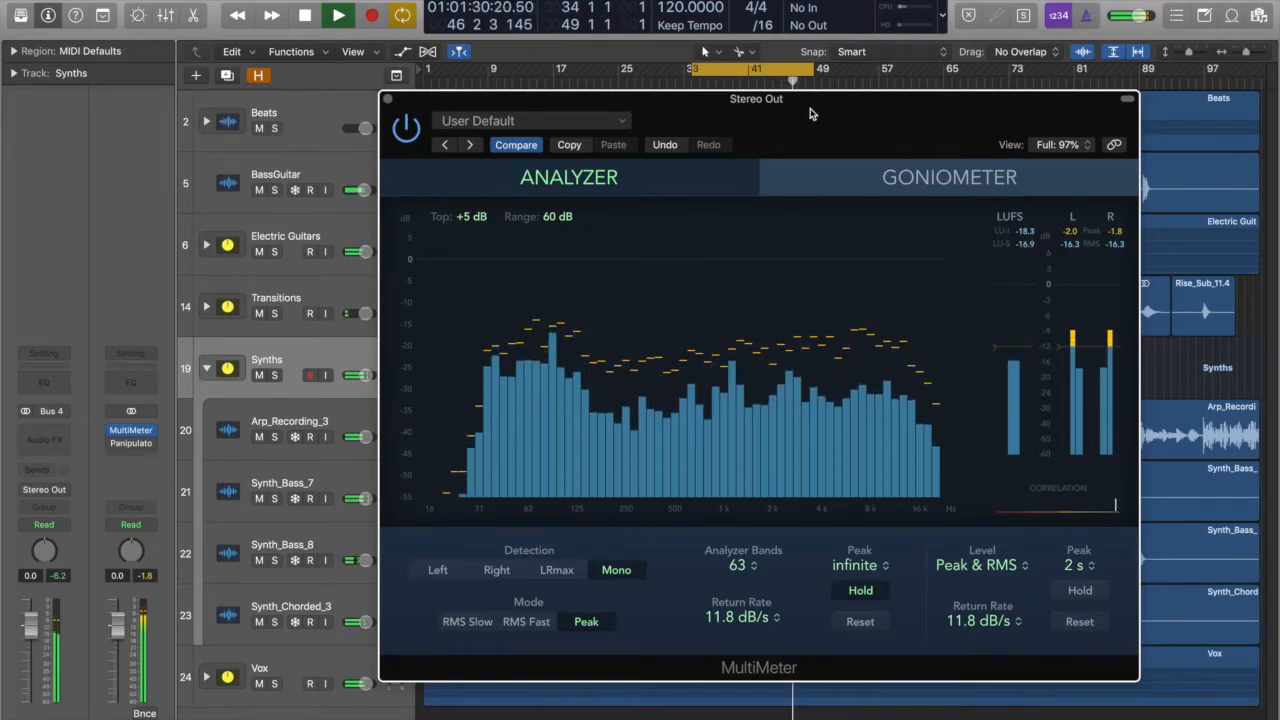
left_click_drag(810, 113, 864, 120)
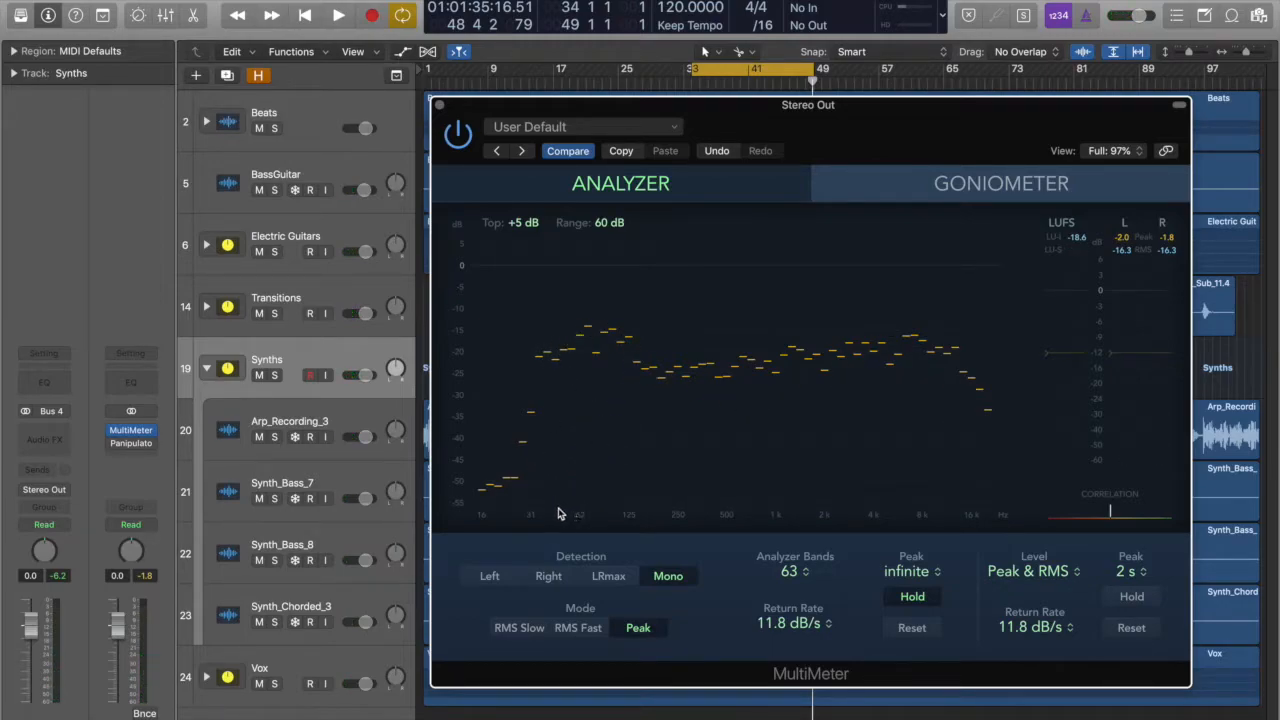
left_click_drag(590, 337, 610, 385)
left_click_drag(908, 142, 895, 107)
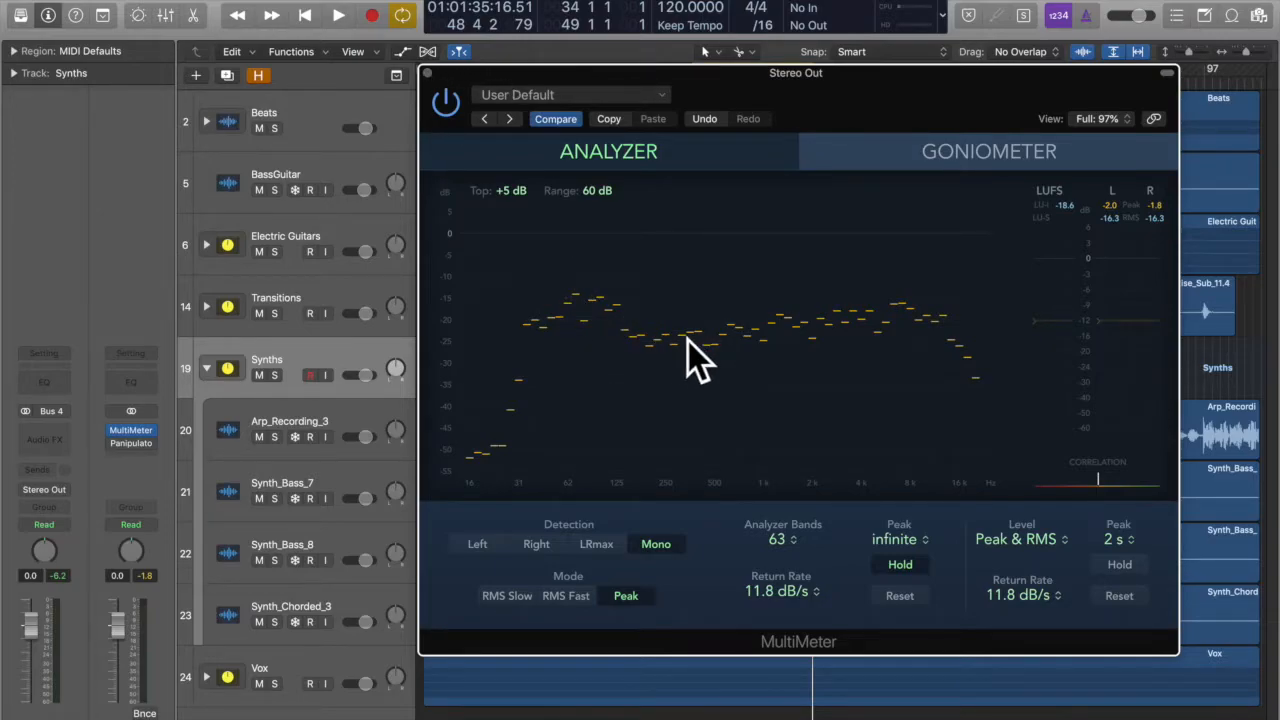
- Close the MultiMeter window and collapse the Synths track stack
left_click(428, 73)
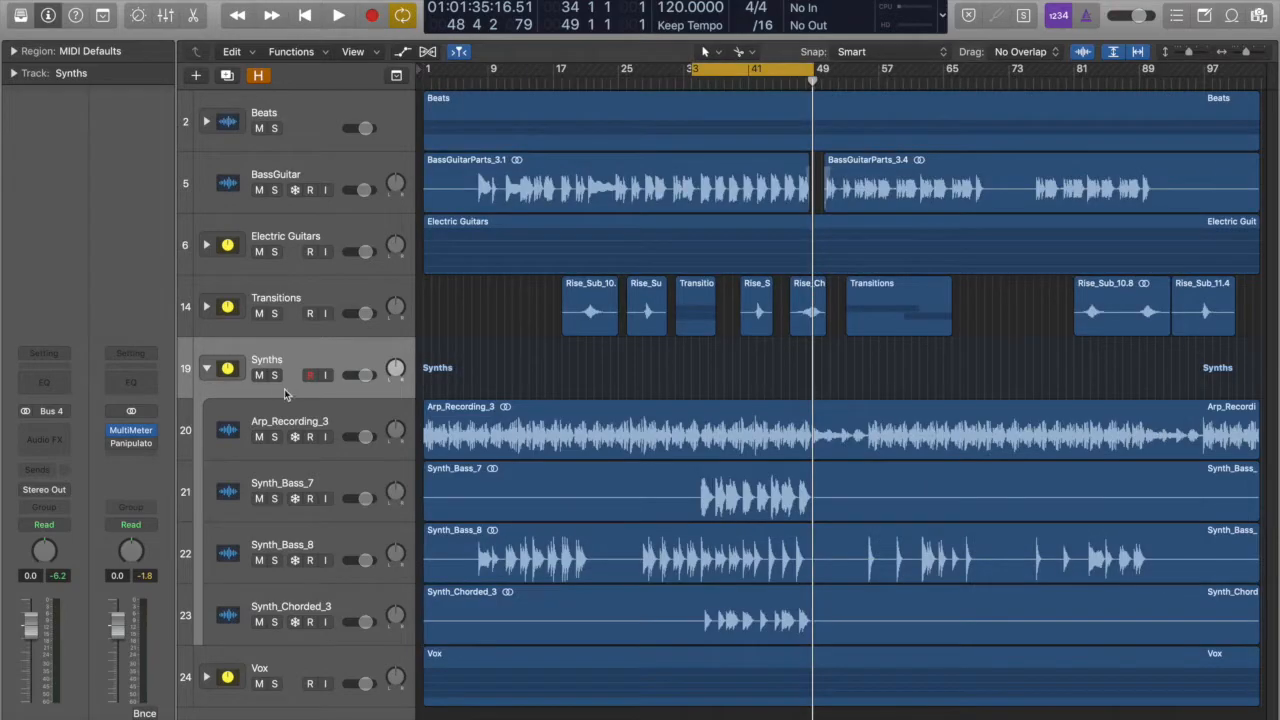
left_click(207, 369)
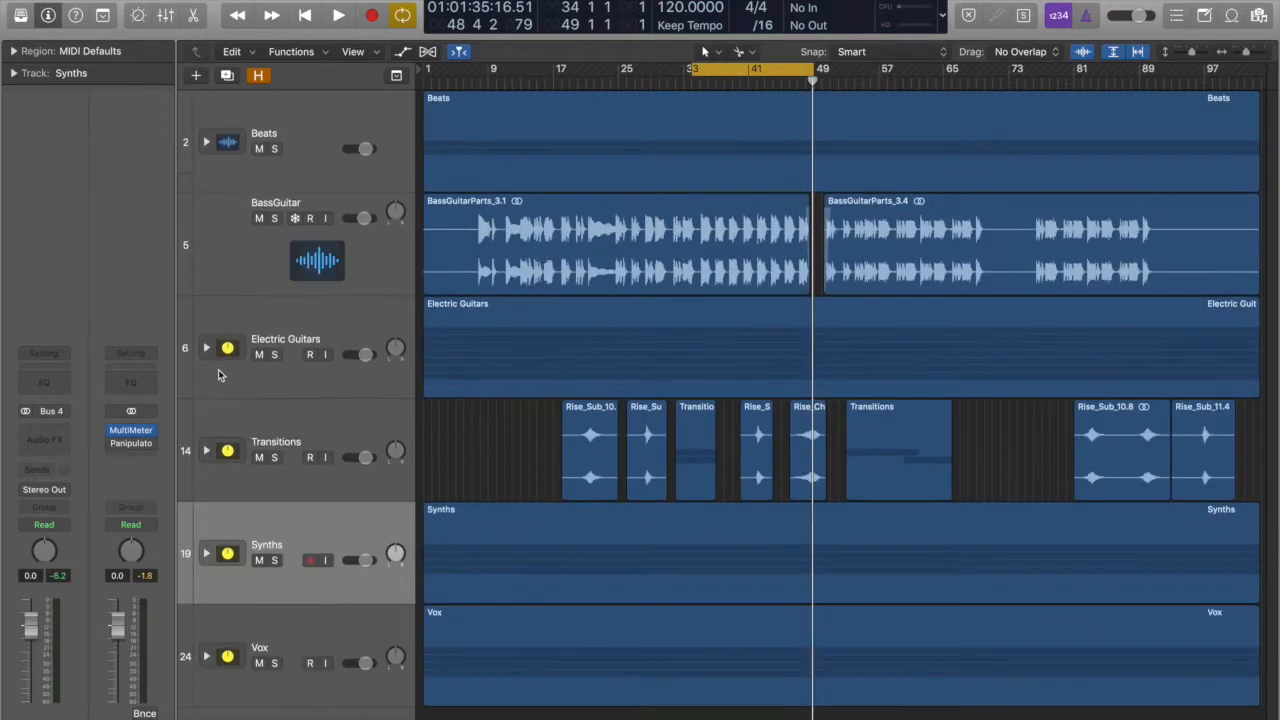
- Solo the Beats track and play the start of the cycled section briefly
left_click(274, 149)
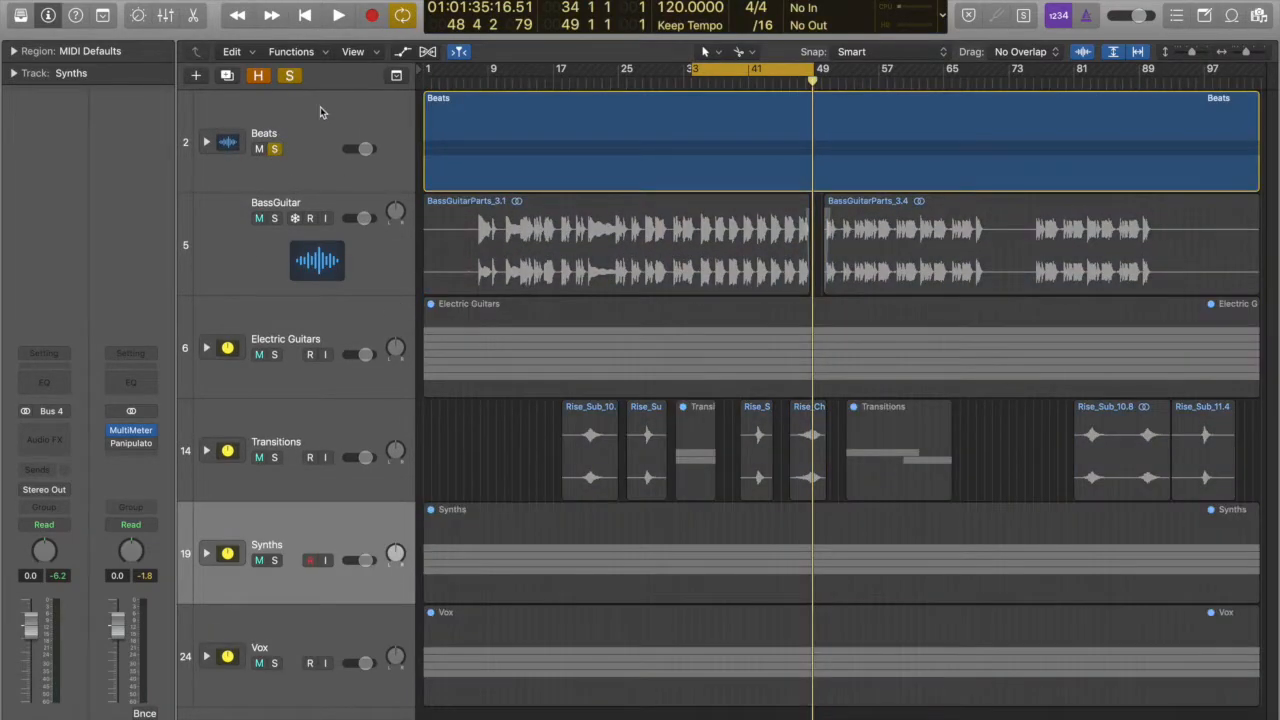
key("space")
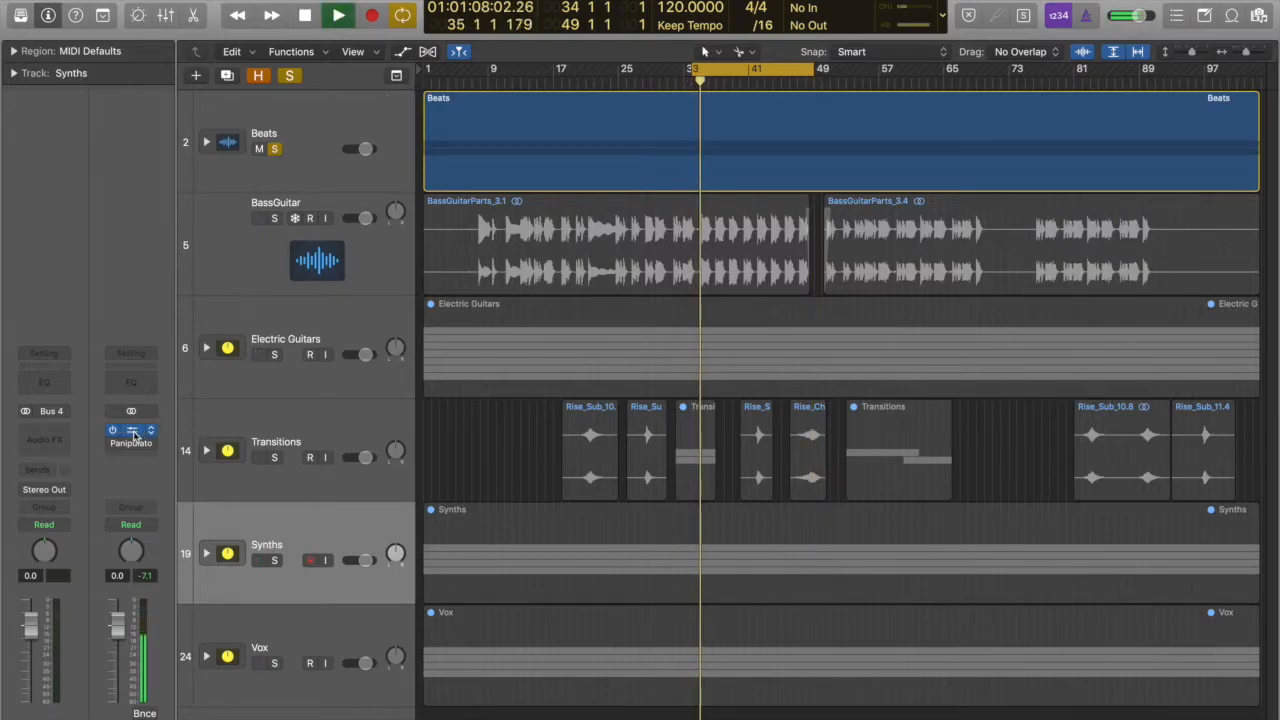
key("space")
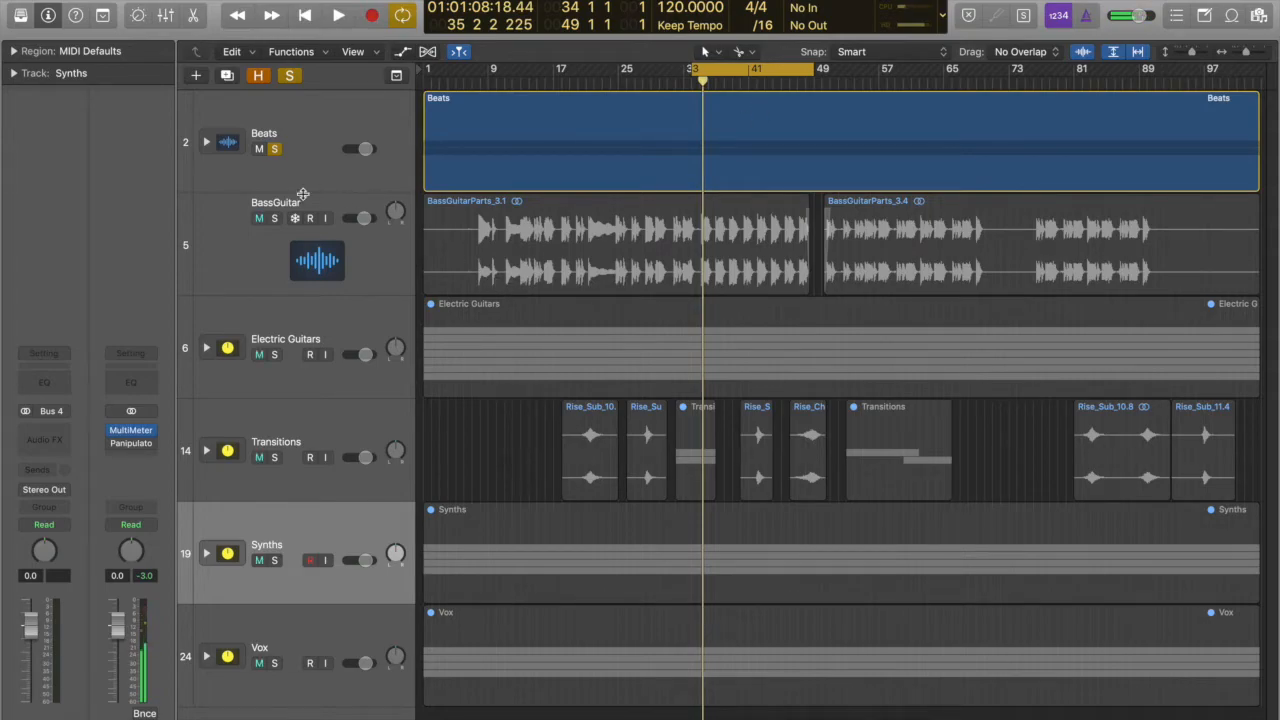
- Solo the BassGuitar track instead of Beats and play it with the MultiMeter open to examine its frequency peaks
left_click(276, 151)
left_click(276, 225)
left_click(275, 220)
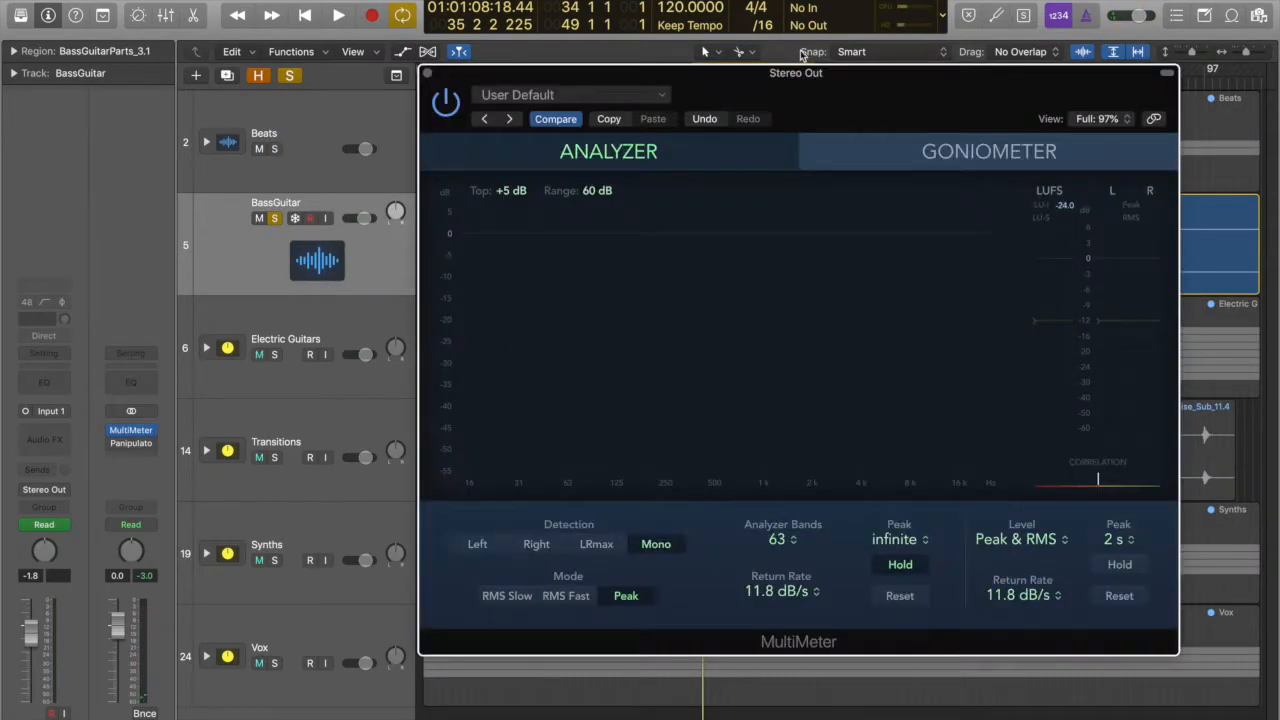
left_click_drag(804, 56, 744, 84)
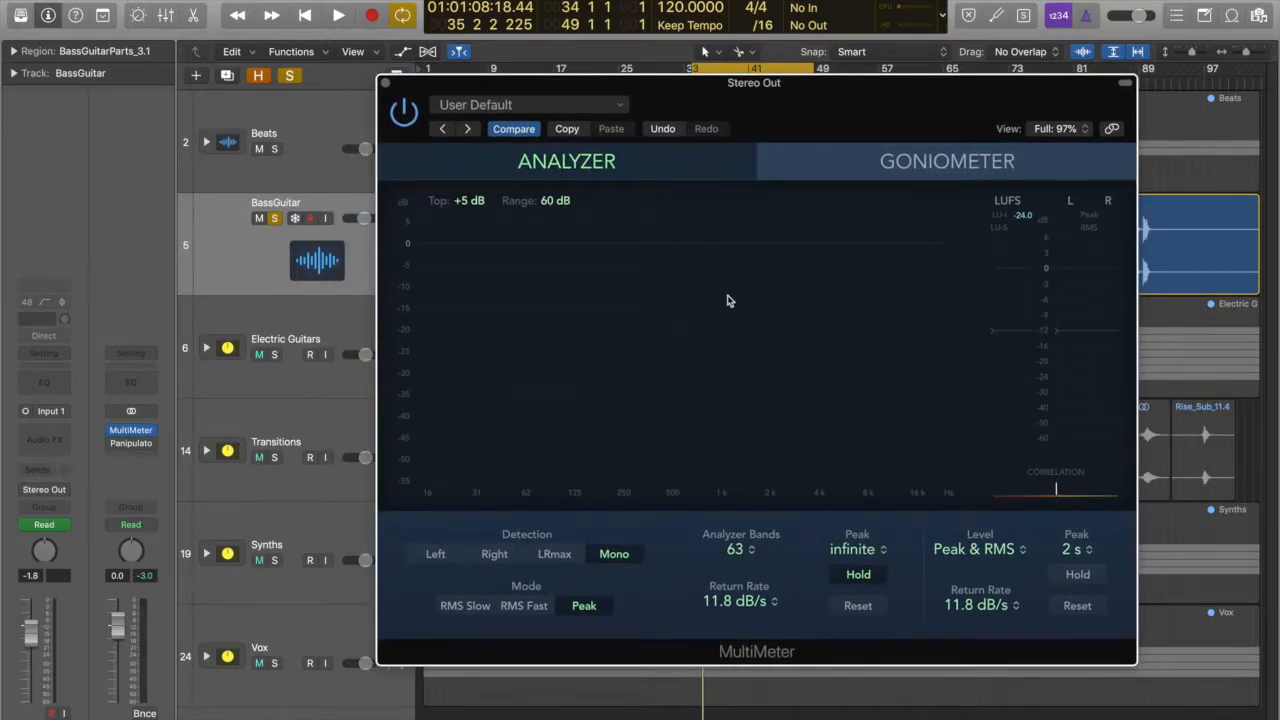
left_click_drag(889, 97, 956, 123)
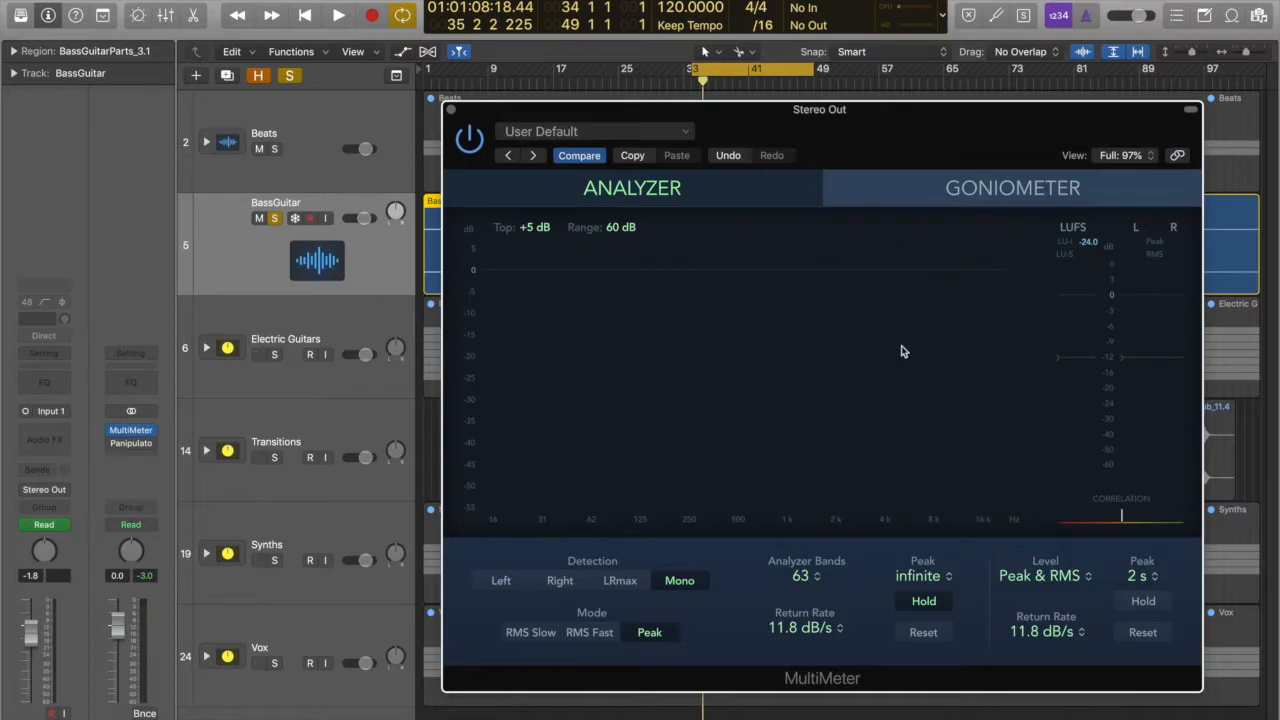
key("space")
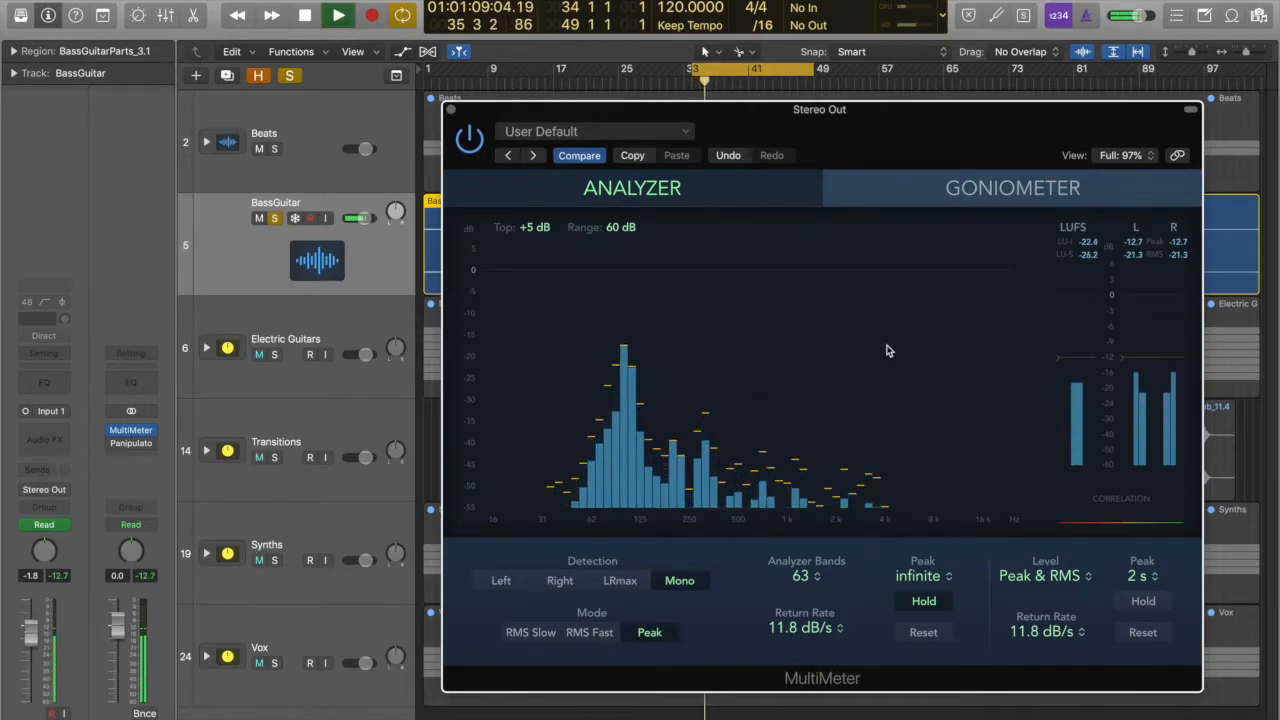
key("space")
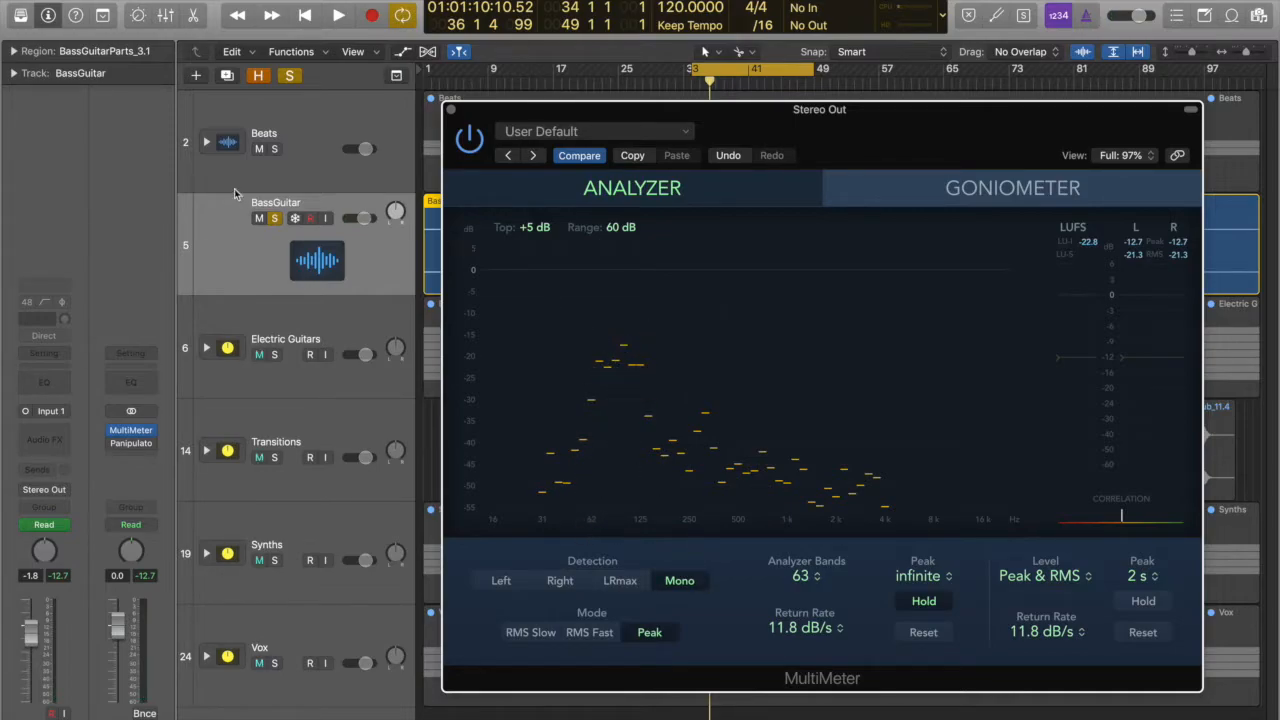
- Play Beats soloed together with BassGuitar to examine their combined spectrum, and remove the solo from Beats when finished
left_click(305, 122)
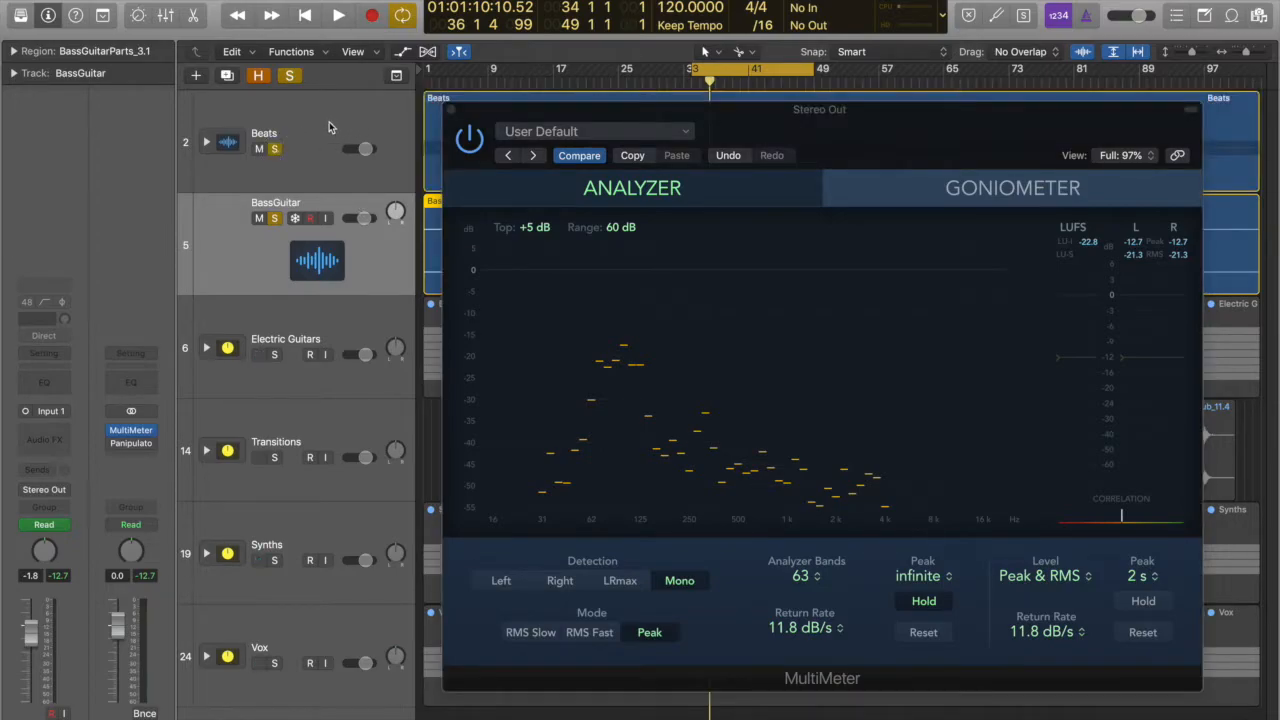
key("space")
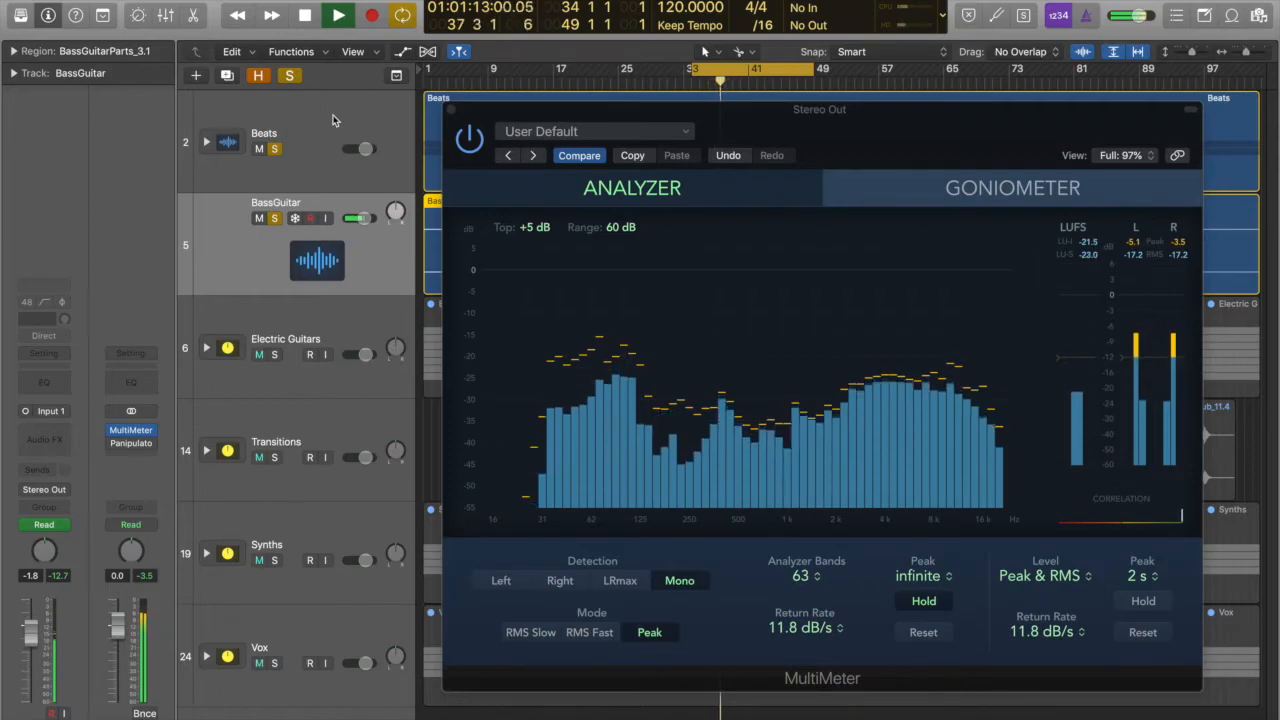
key("space")
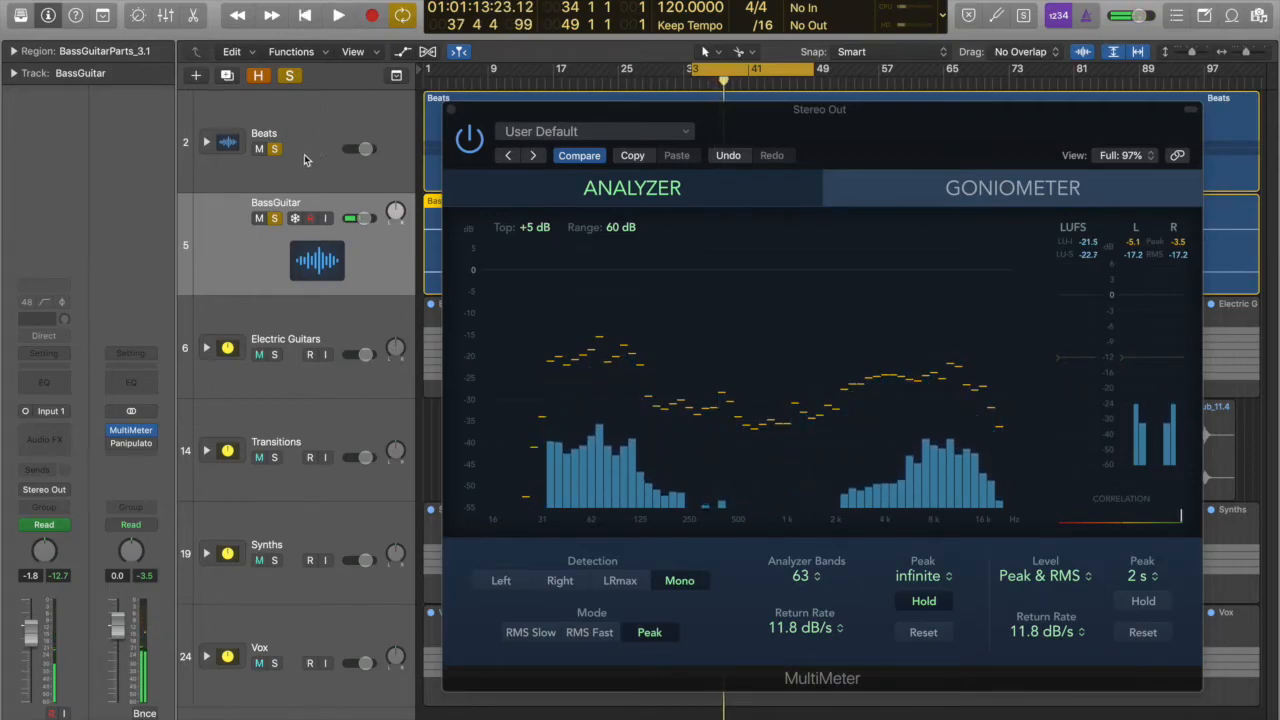
left_click(275, 149)
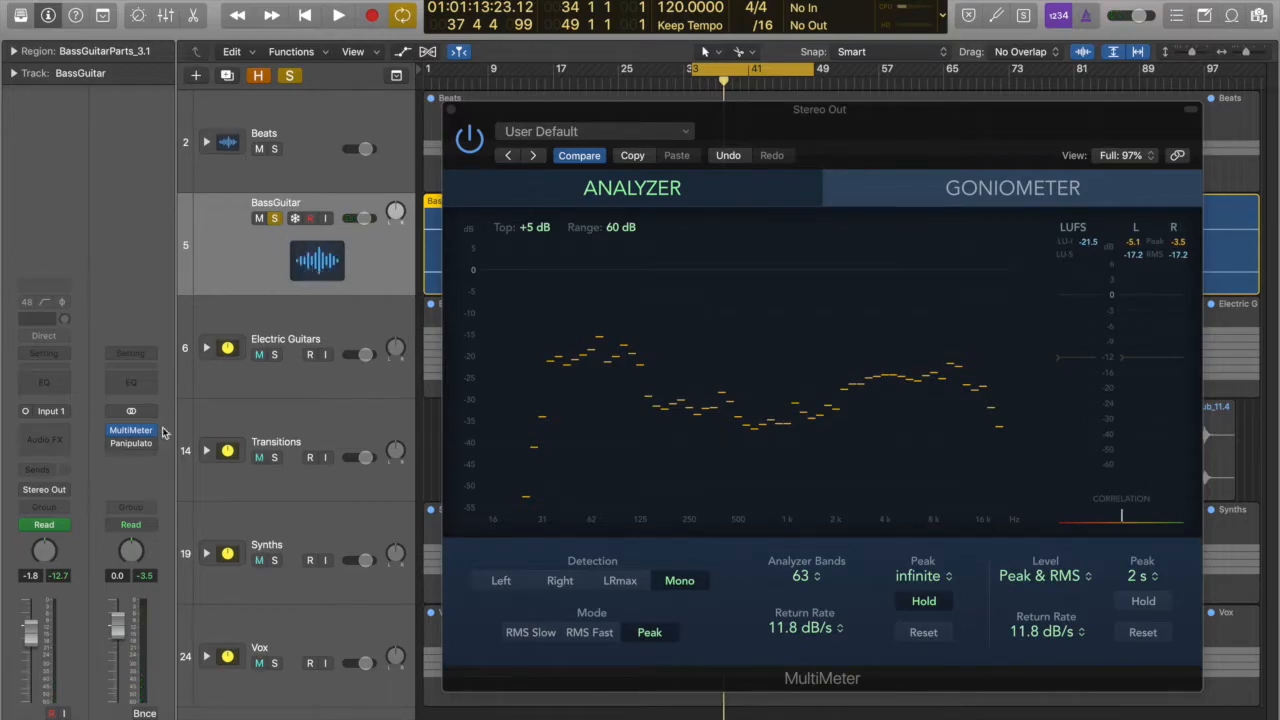
- Insert a mono Linear Phase EQ on the BassGuitar channel and move its window clear of the channel strips
left_click(52, 438)
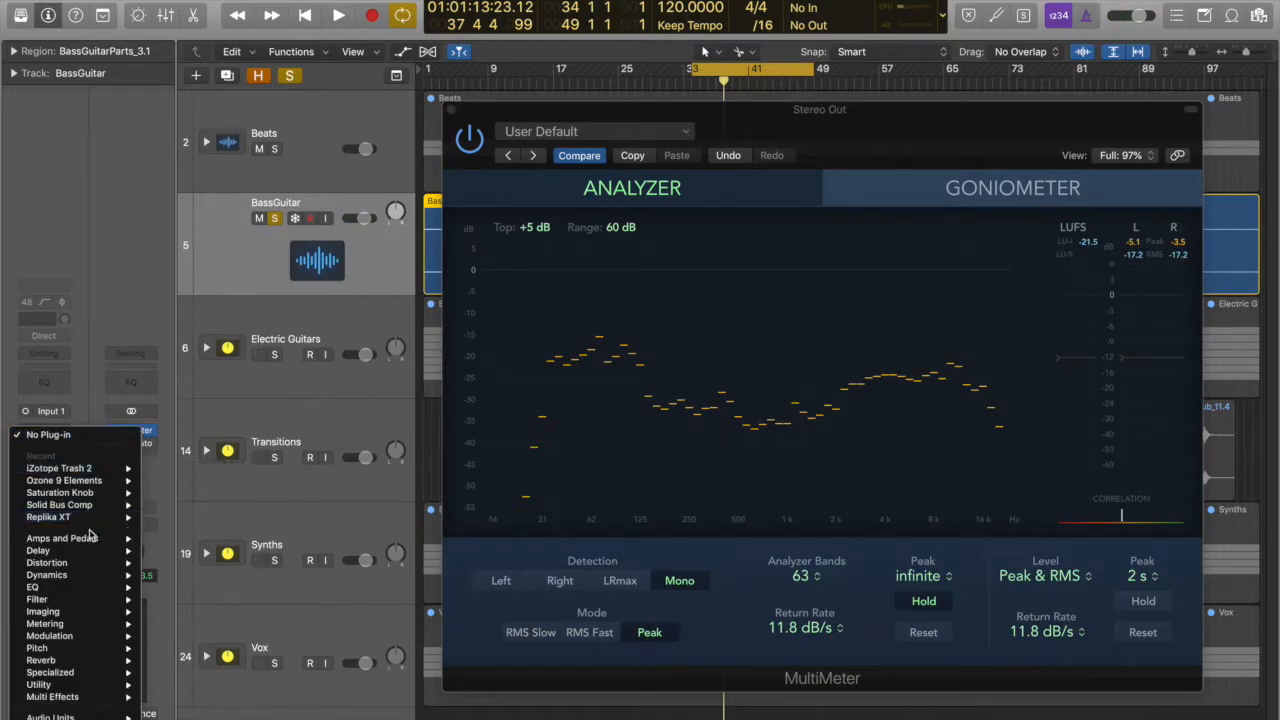
mouse_move(92, 716)
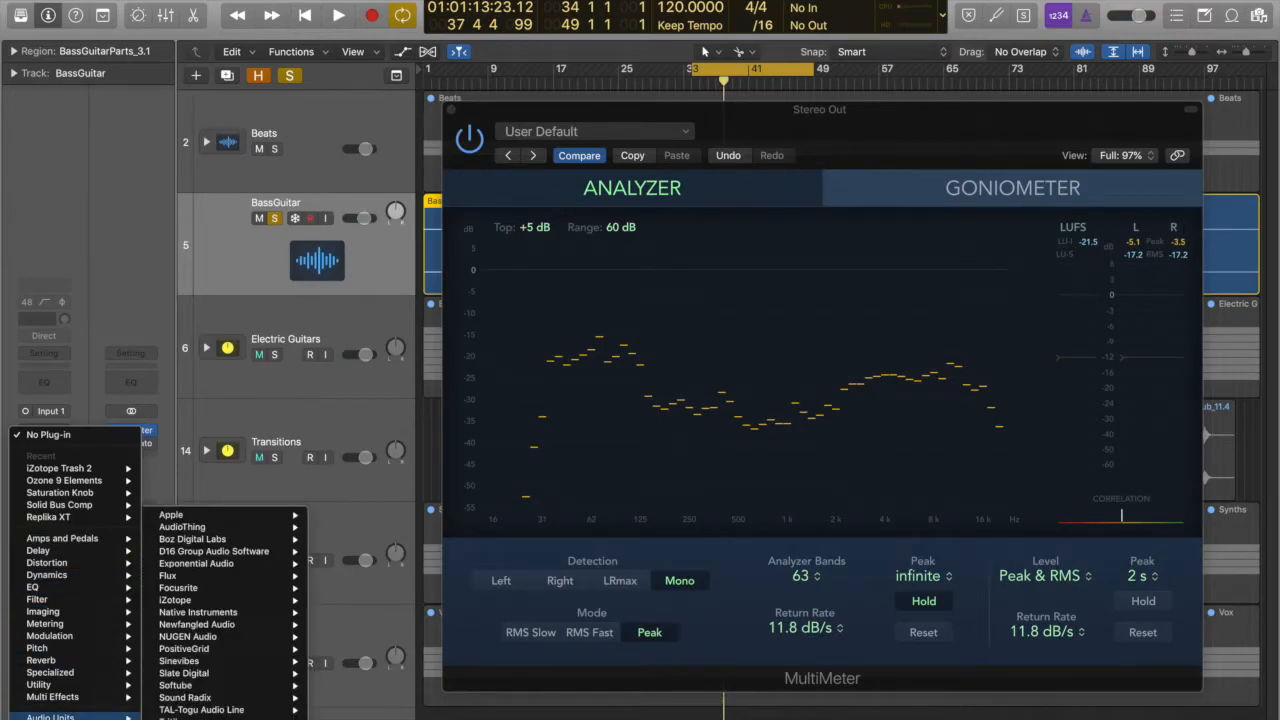
mouse_move(97, 590)
mouse_move(213, 600)
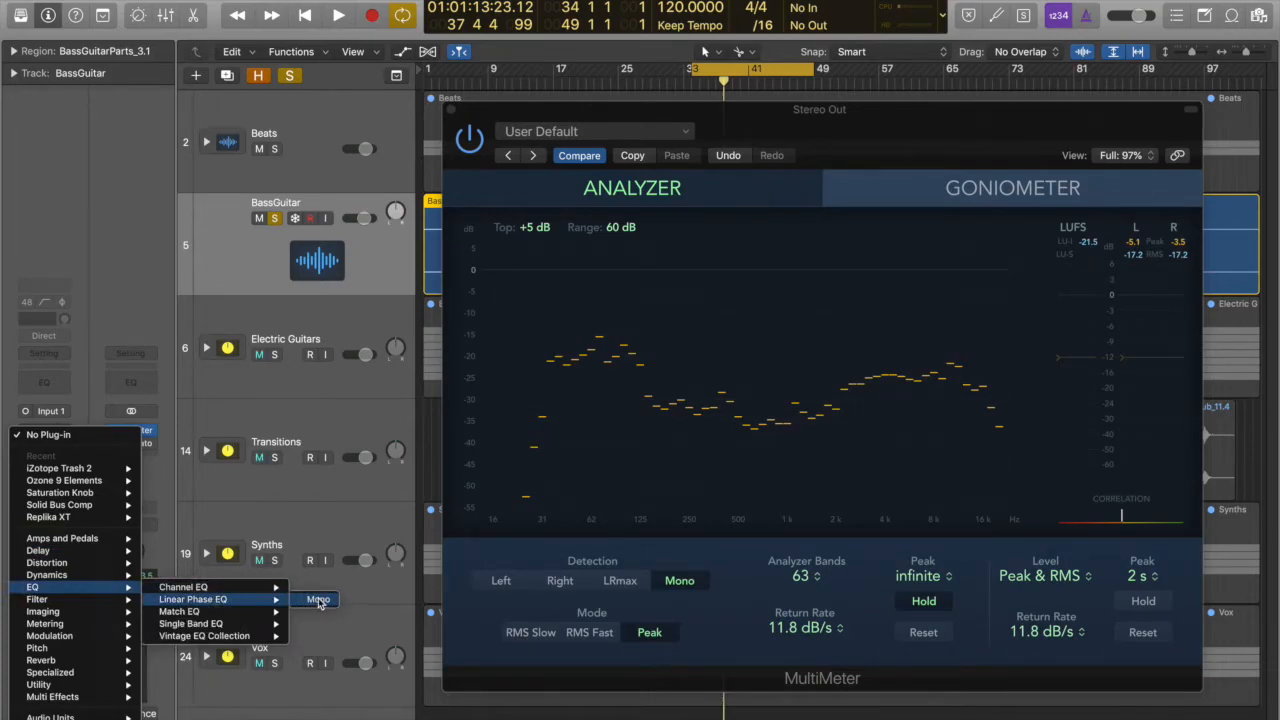
left_click(319, 601)
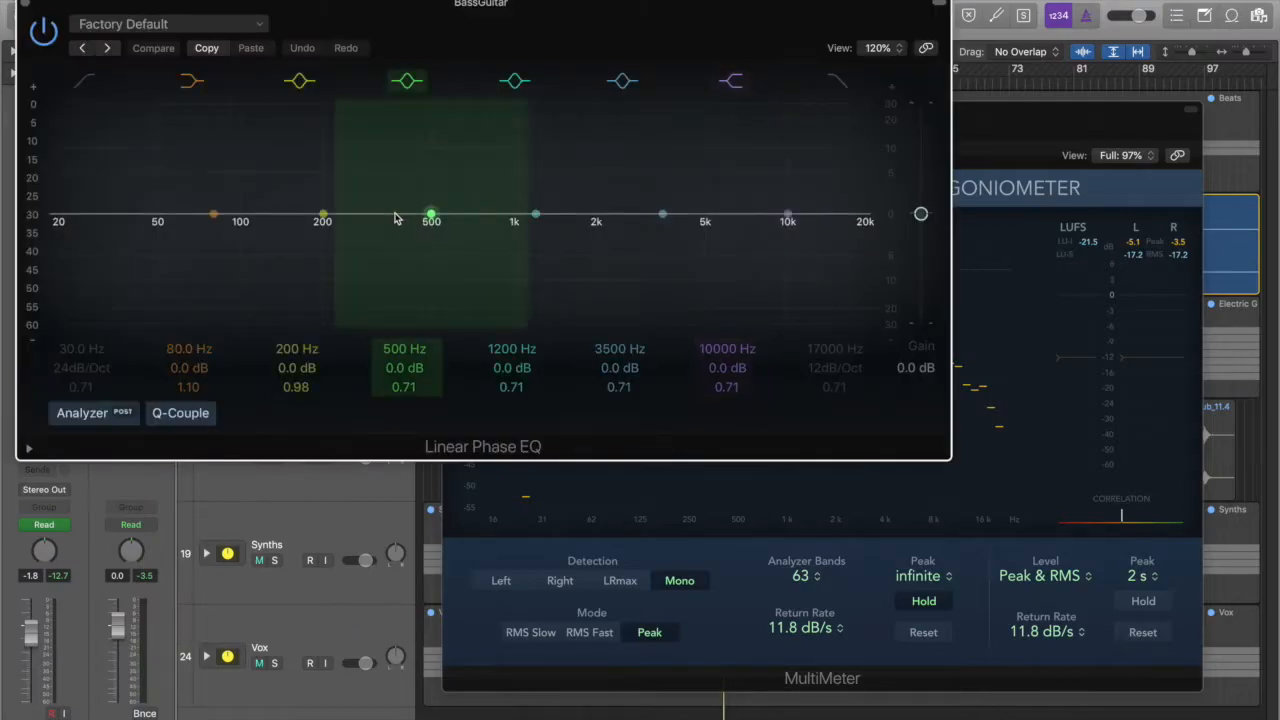
left_click_drag(492, 10, 668, 18)
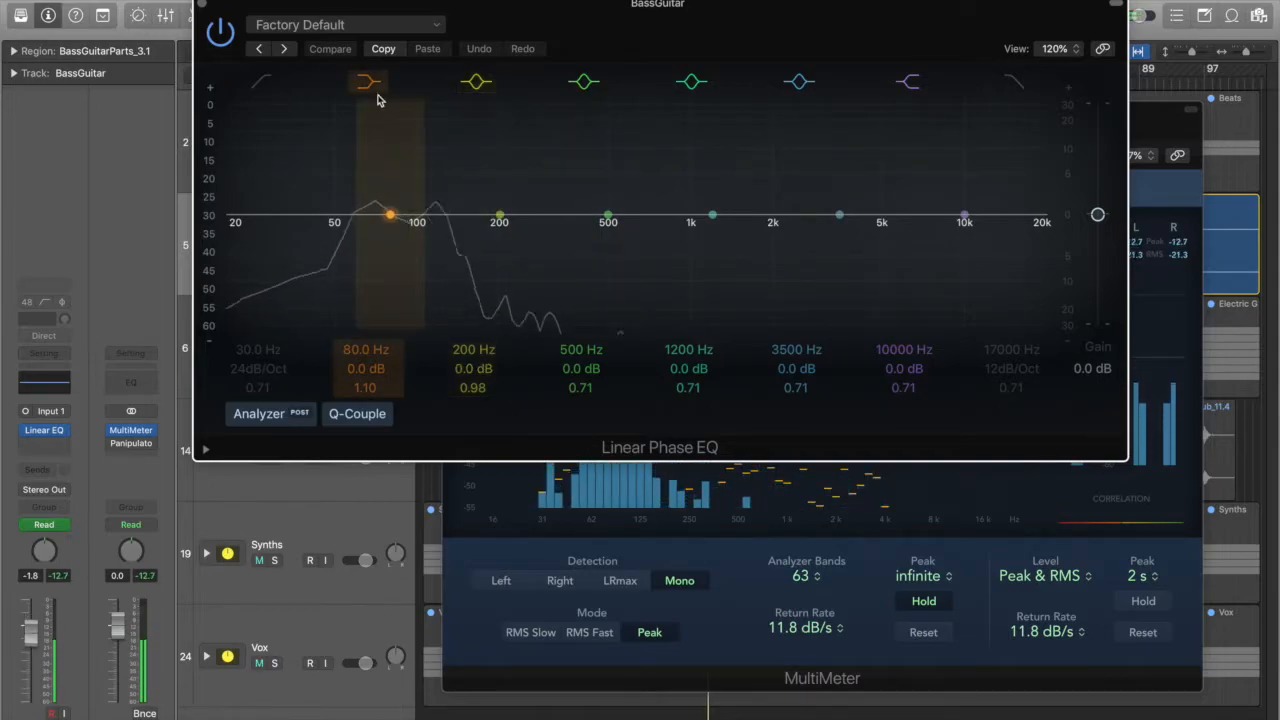
- Enable the low-cut band of BassGuitar's Linear Phase EQ at 69 Hz with a 24 dB/Oct slope
left_click(262, 82)
left_click_drag(251, 251, 343, 267)
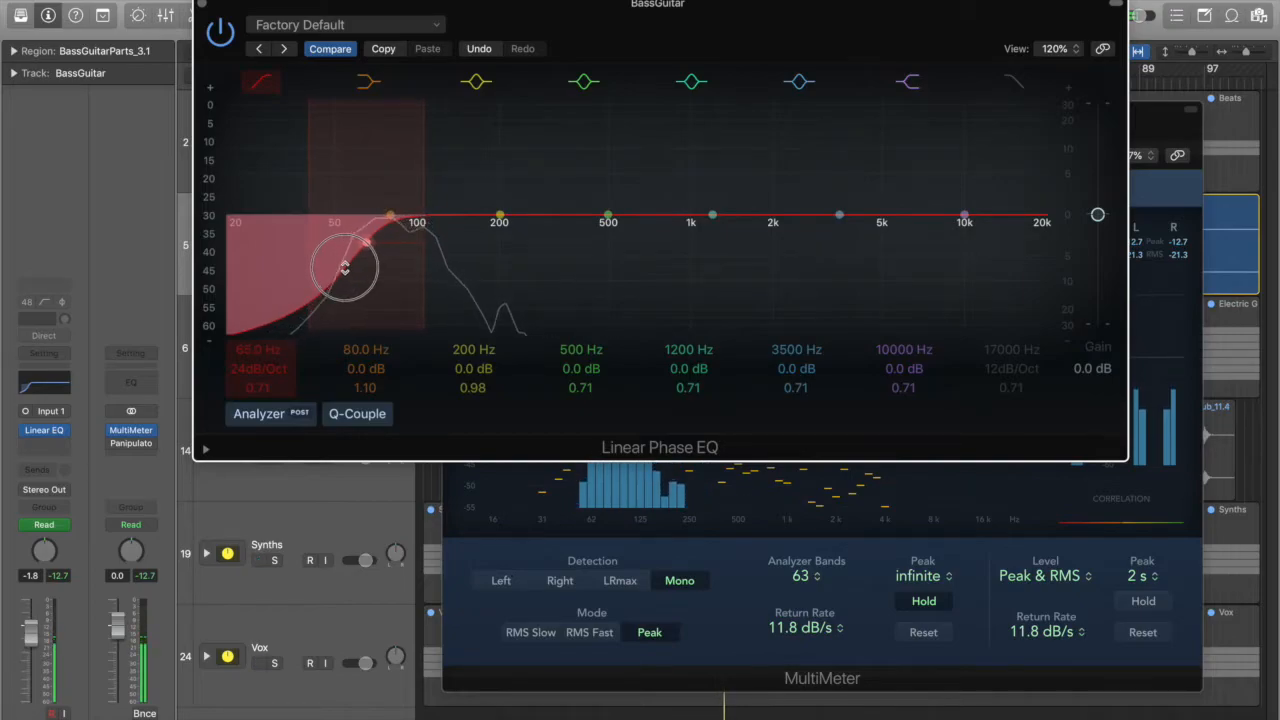
left_click_drag(243, 351, 243, 343)
left_click_drag(258, 388, 258, 388)
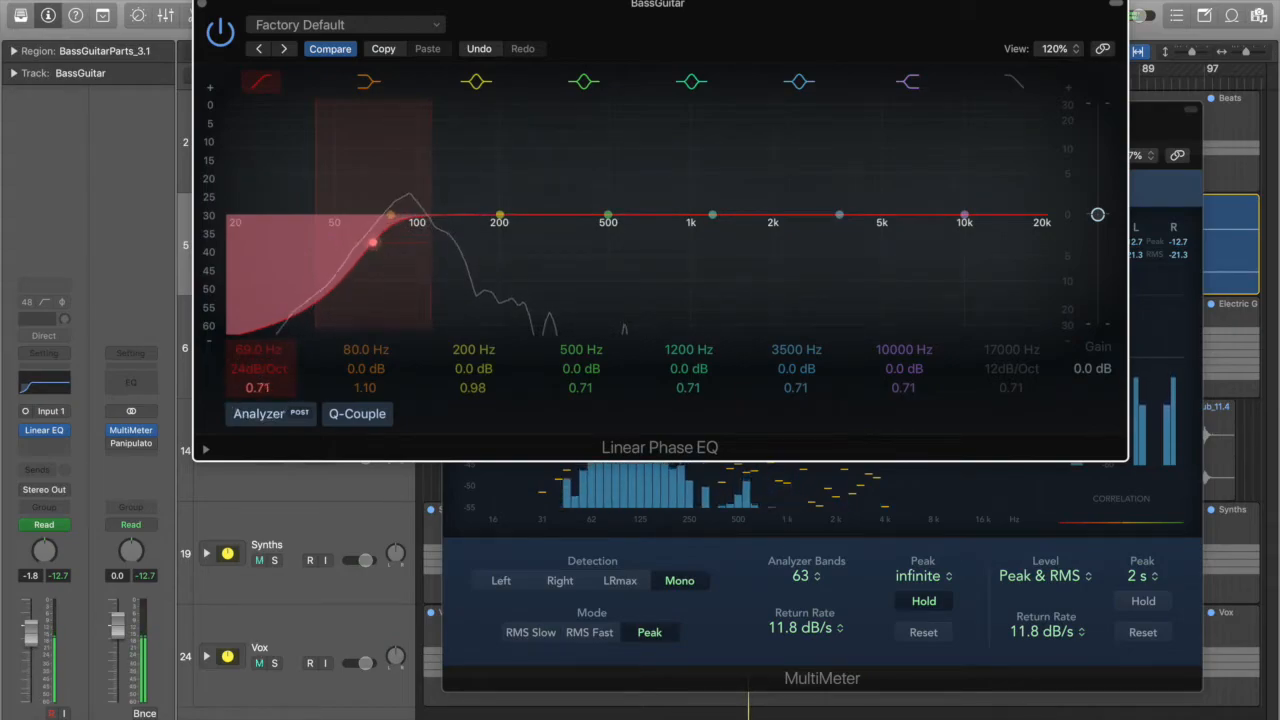
- Compare the bass with the Linear Phase EQ bypassed and active by replaying the section, leaving the EQ switched on
left_click_drag(616, 5, 529, 43)
key("space")
left_click(128, 72)
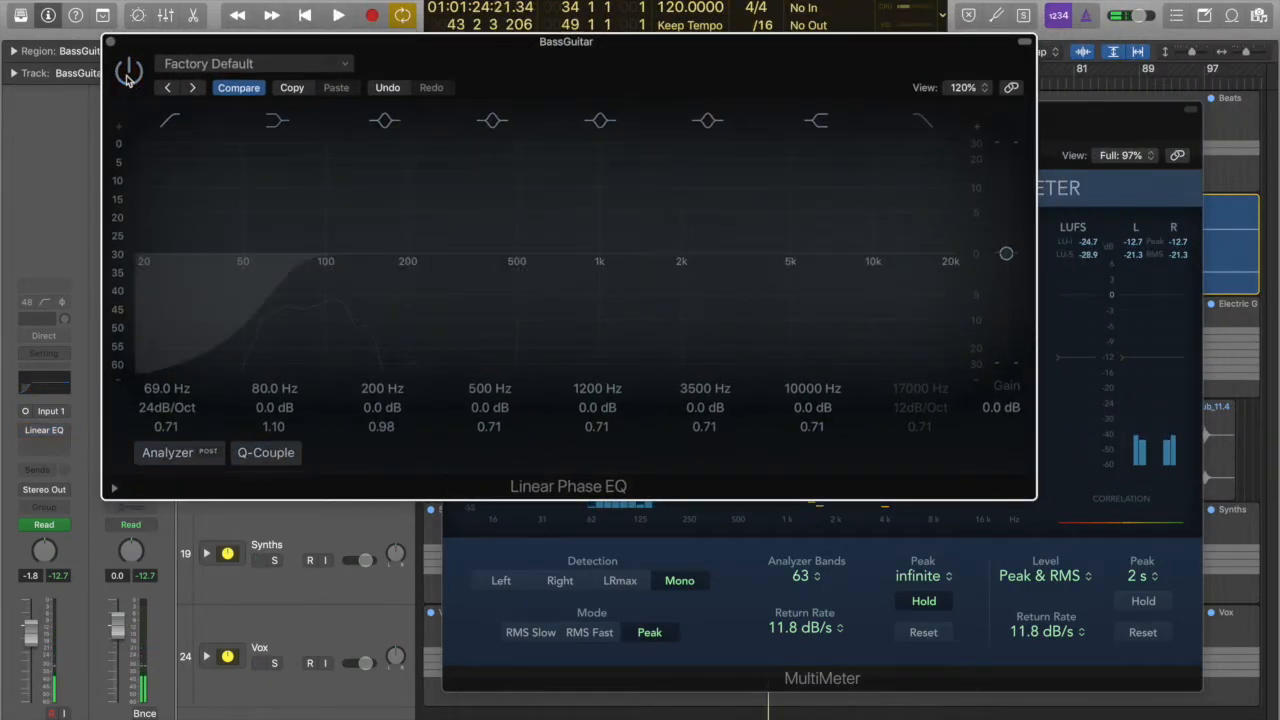
key("space")
left_click_drag(531, 40, 714, 147)
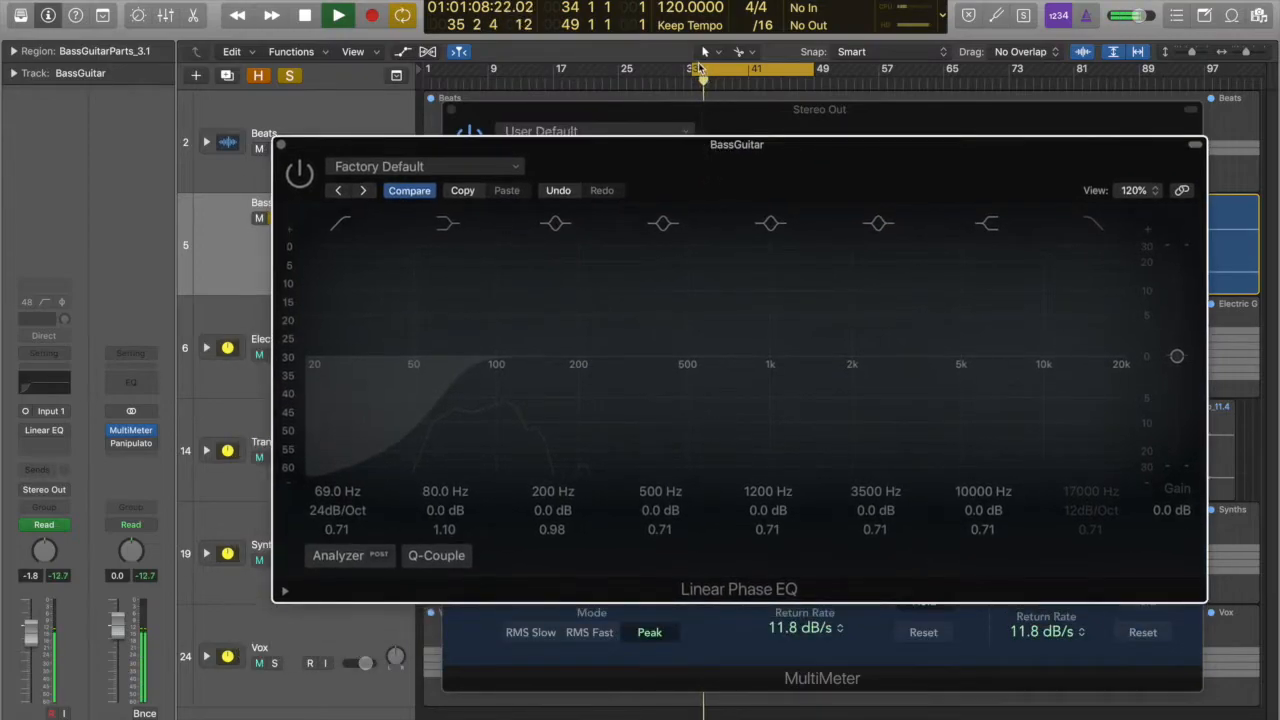
key("space")
left_click(303, 177)
key("space")
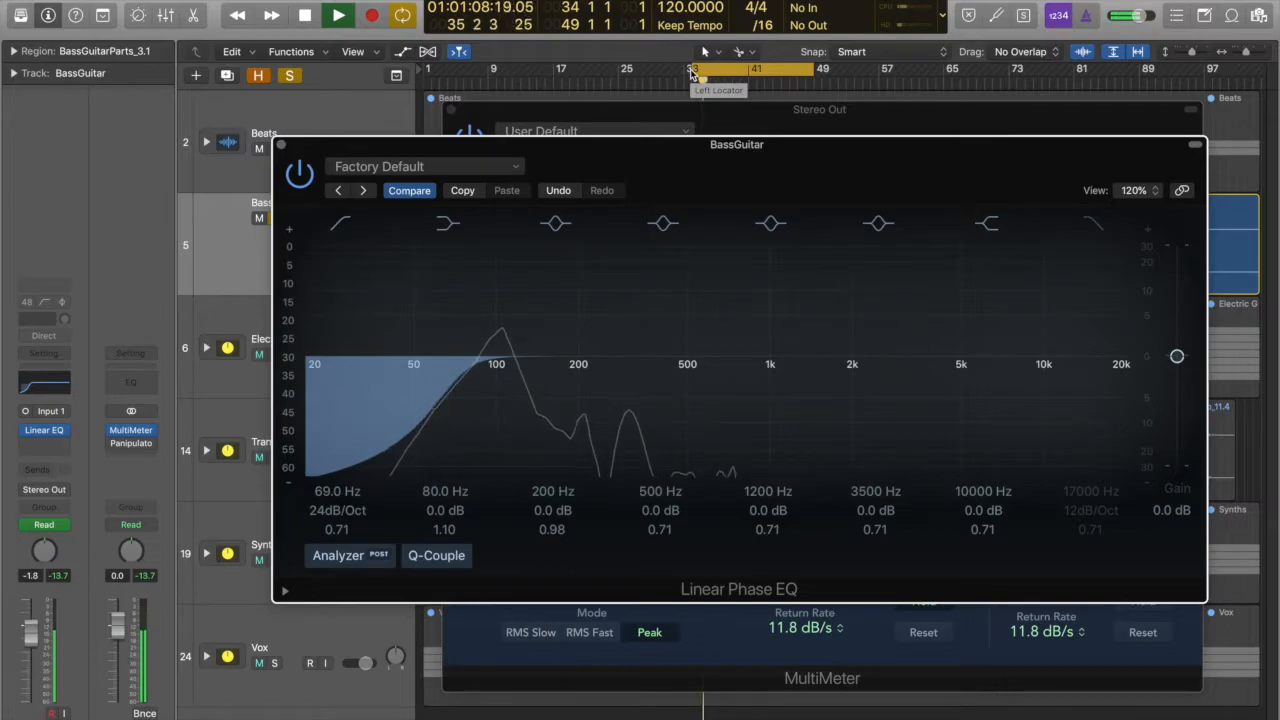
key("space")
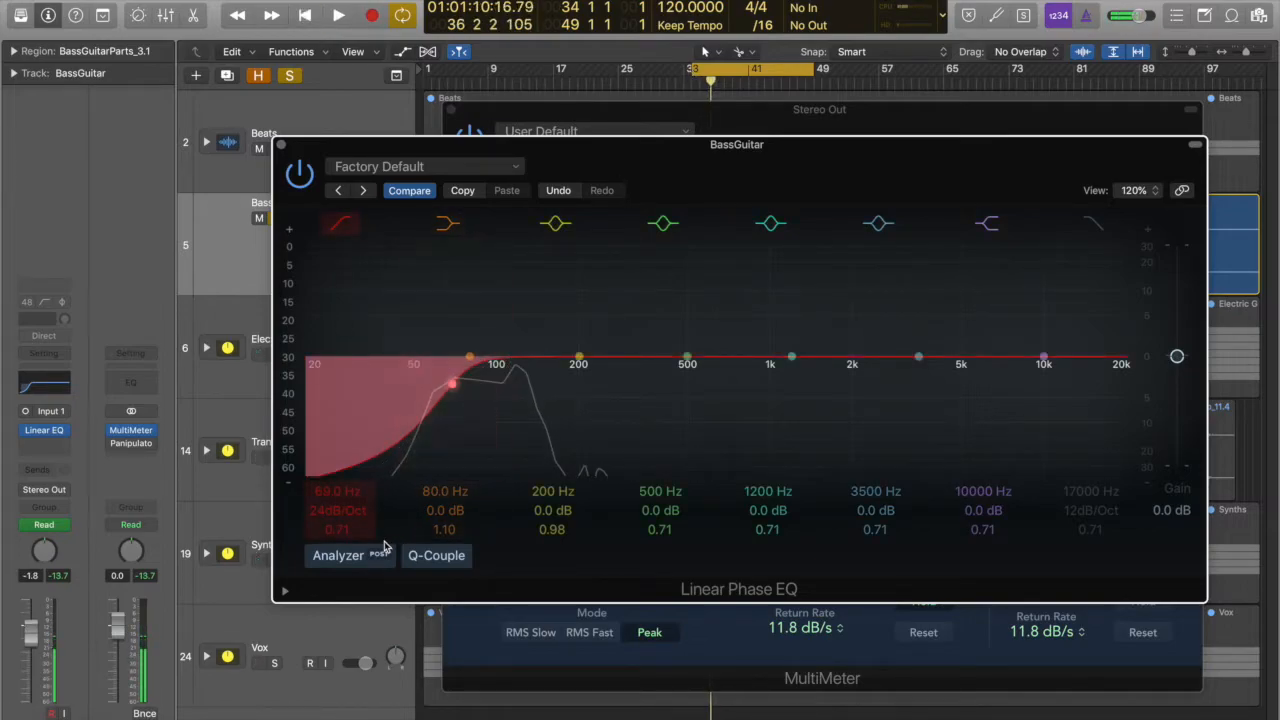
- Set the Linear Phase EQ's low-cut frequency to 72 Hz, audition it briefly and close the EQ window
left_click_drag(337, 491, 337, 485)
key("space")
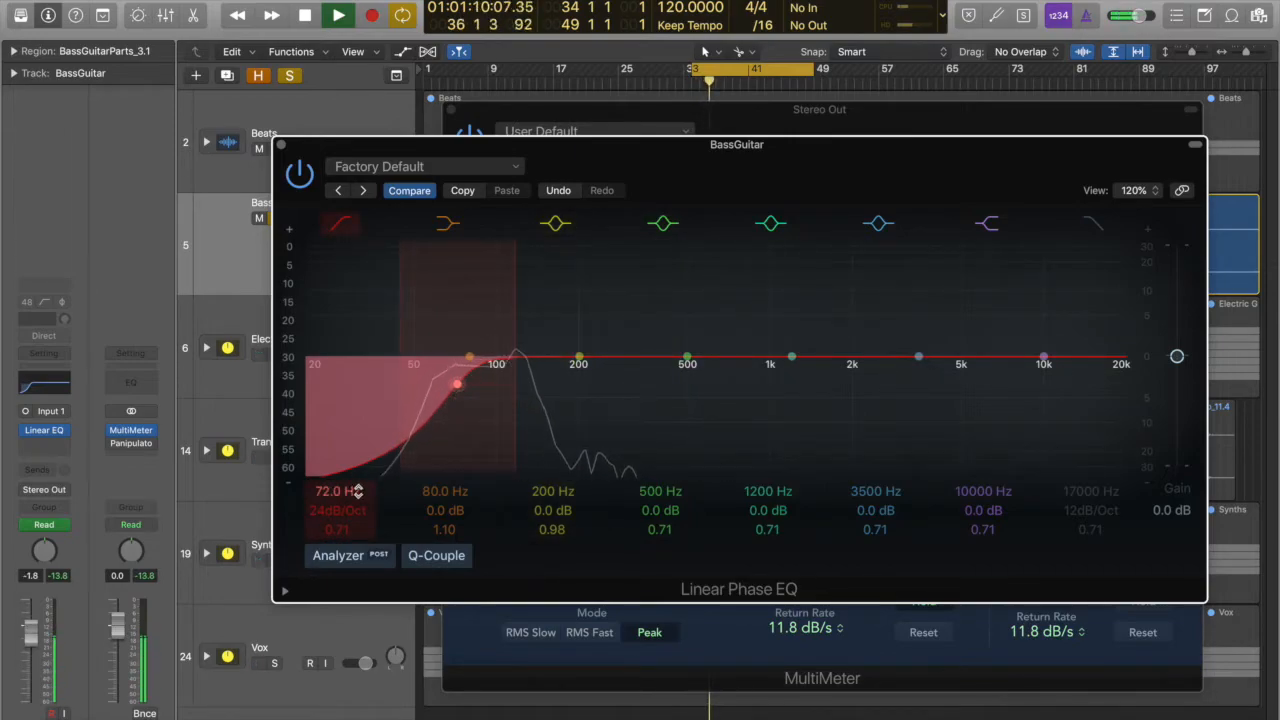
key("space")
left_click(282, 145)
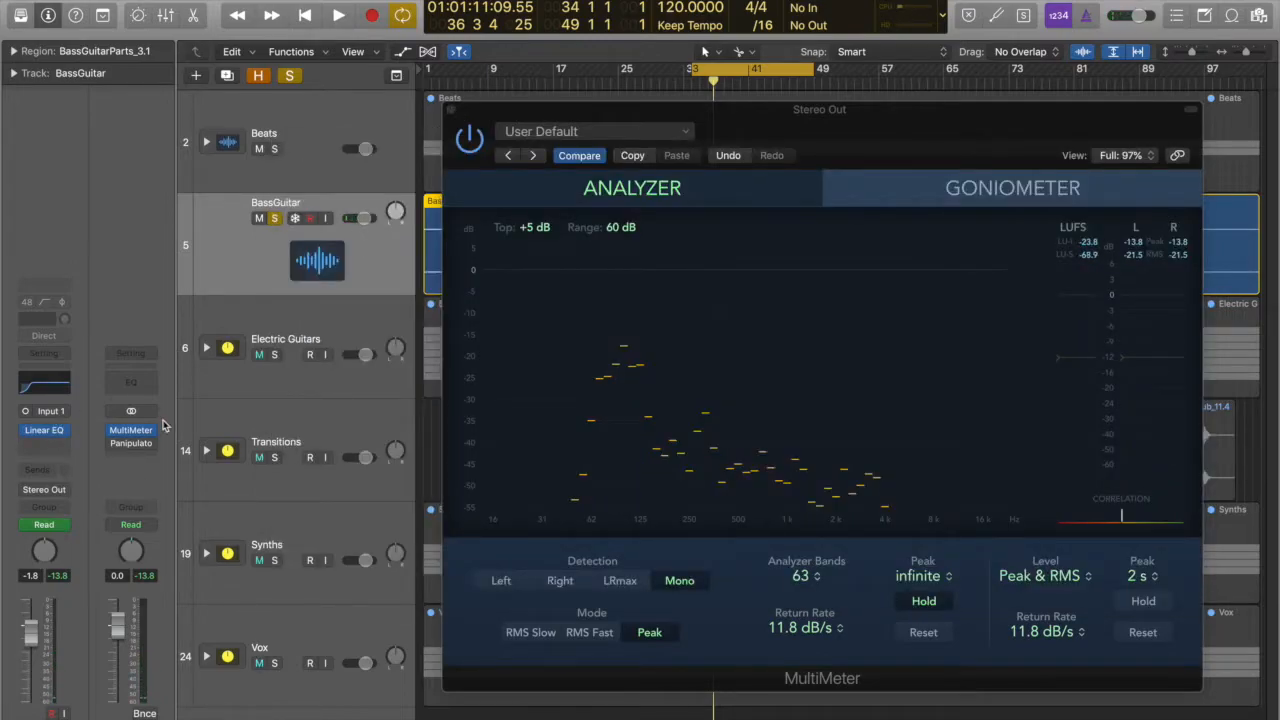
- Insert a mono Slate Digital Virtual Mix Rack below the Linear Phase EQ on BassGuitar and move its window clear of the channel strips
left_click(44, 447)
mouse_move(107, 540)
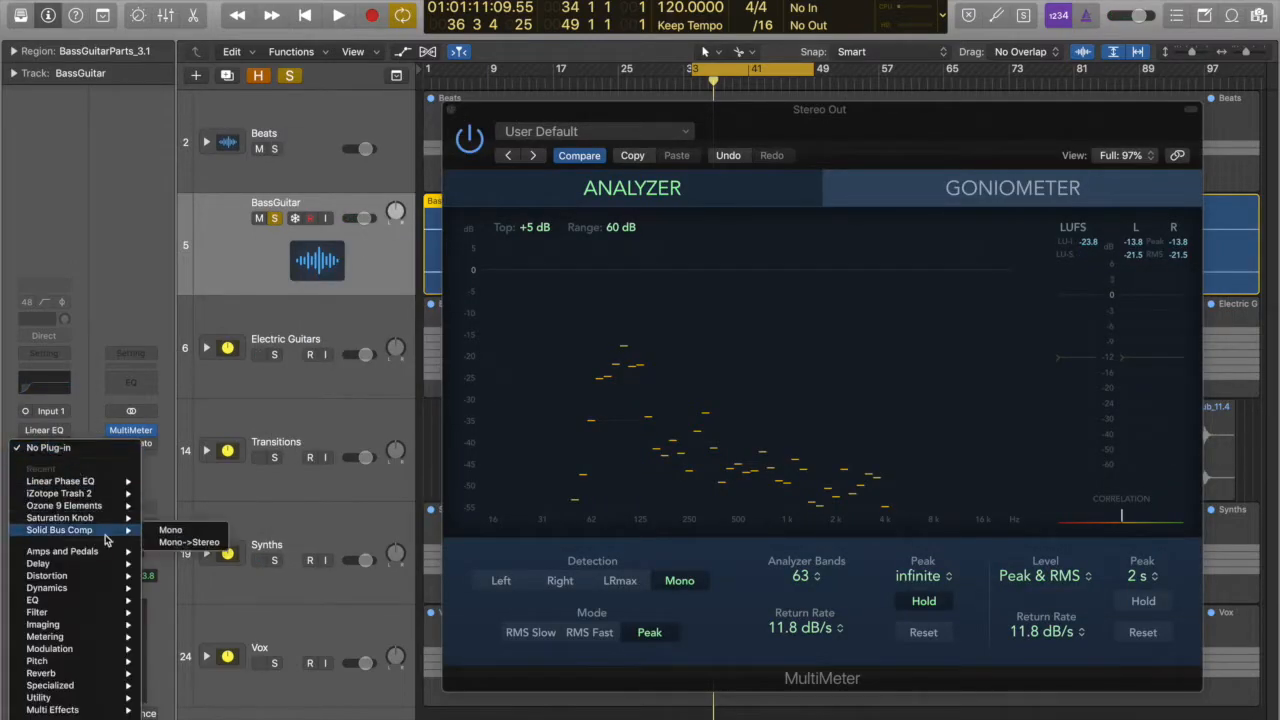
mouse_move(260, 650)
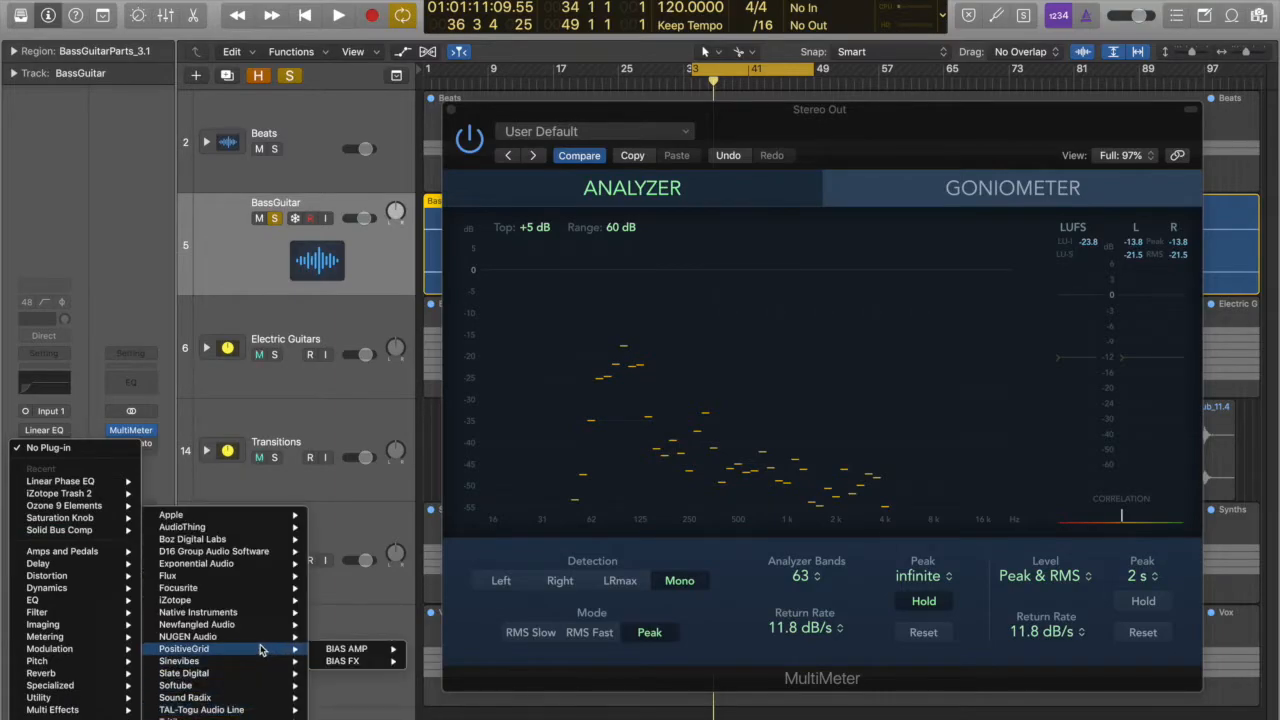
mouse_move(288, 675)
mouse_move(400, 673)
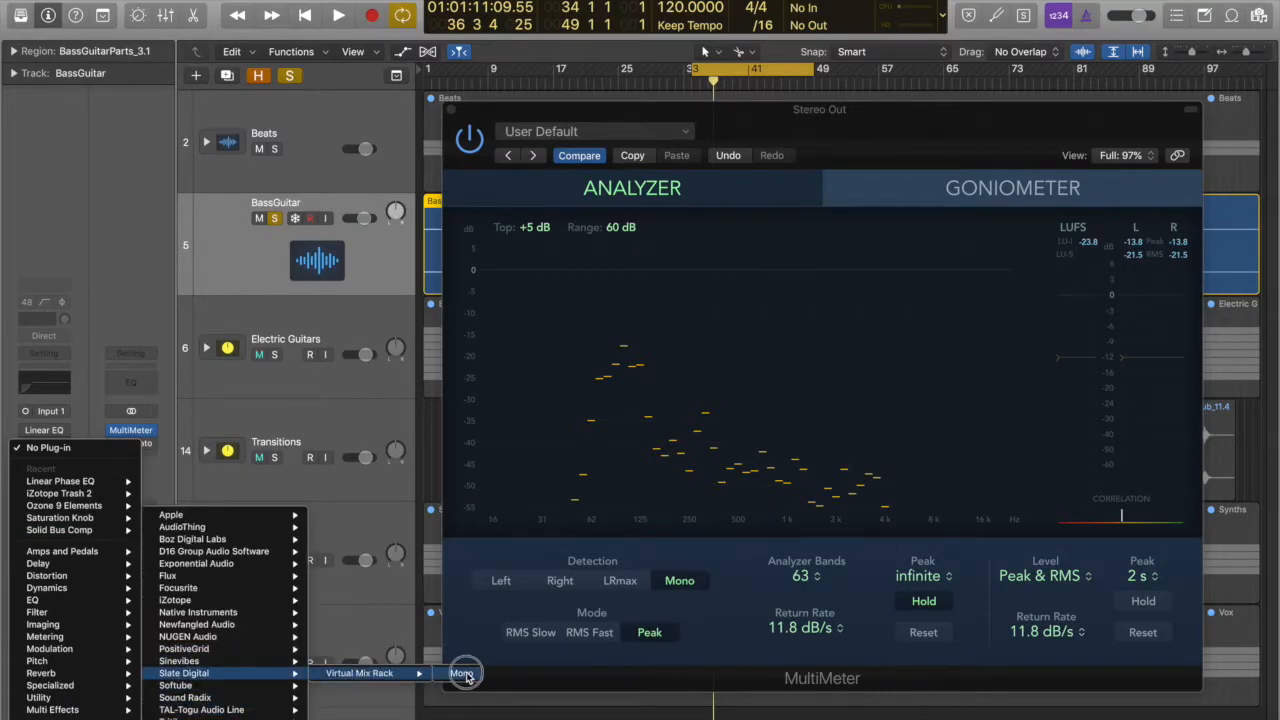
left_click(462, 674)
left_click_drag(520, 37, 797, 36)
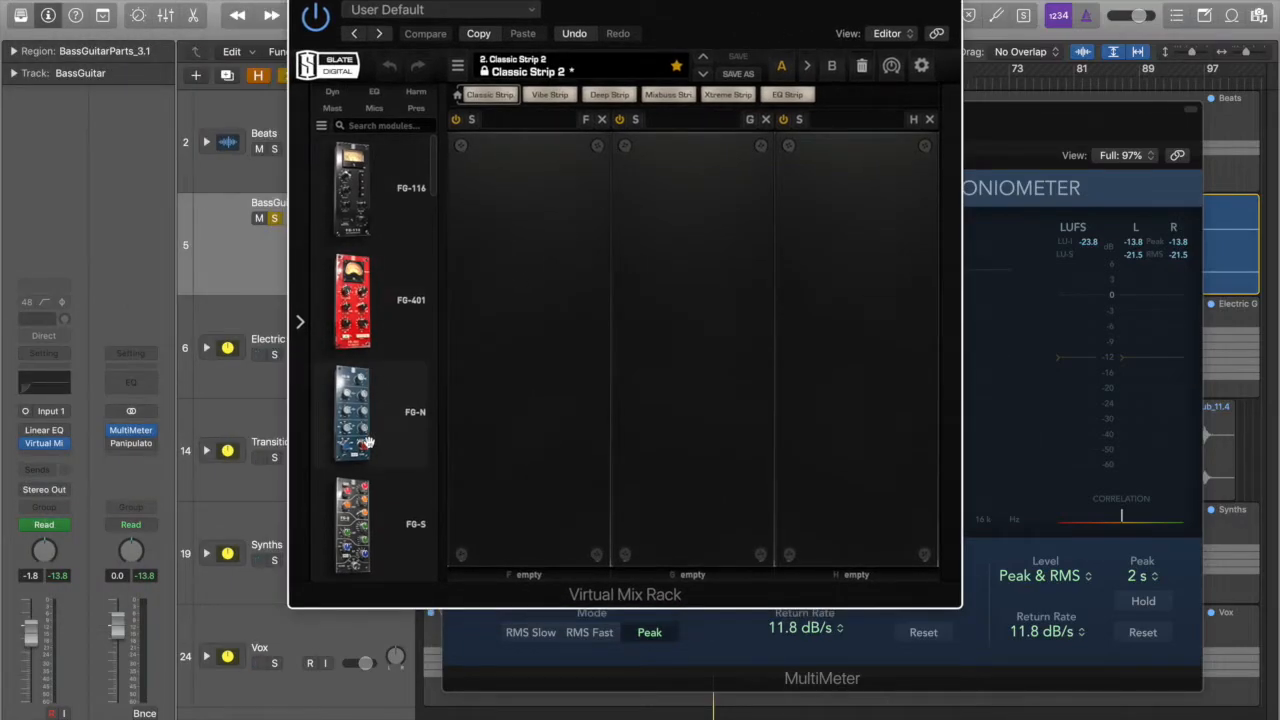
- Load the FG-N EQ module into rack slot F and set its high-pass filter to about 84.6 Hz during playback
left_click_drag(351, 428, 502, 390)
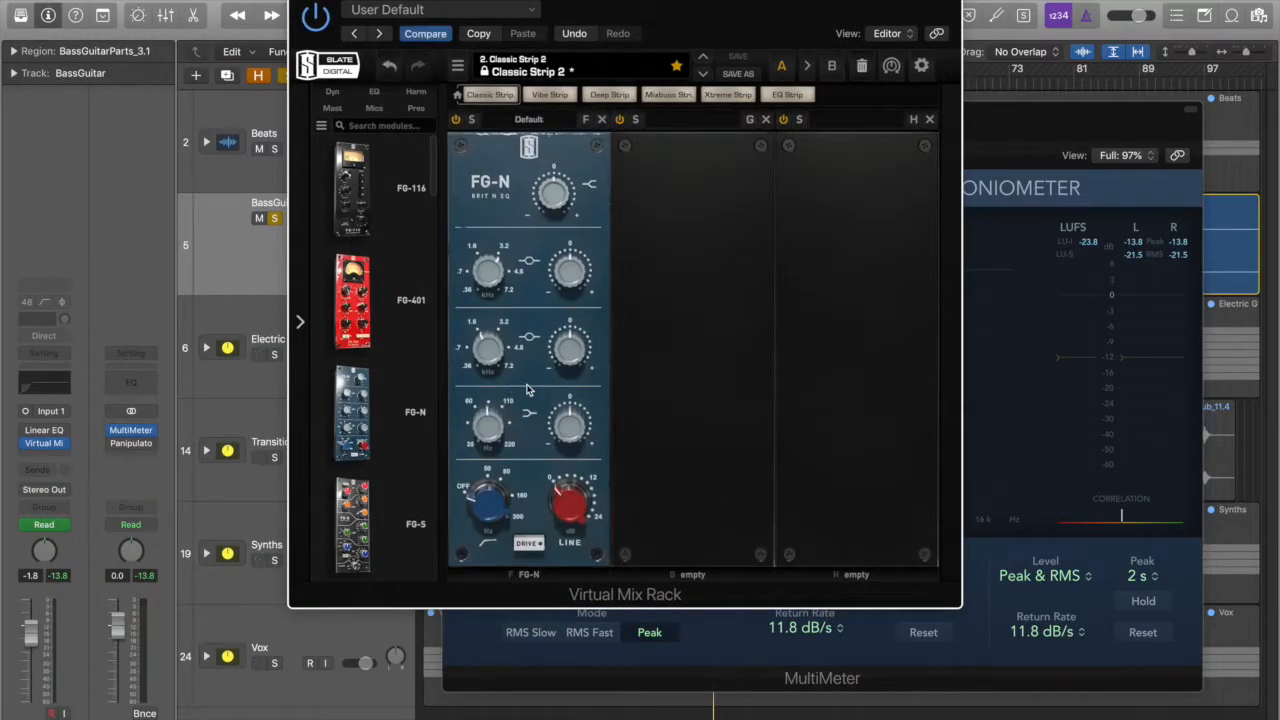
left_click_drag(483, 516, 498, 440)
left_click_drag(696, 2, 874, 25)
key("space")
left_click_drag(747, 490, 753, 493)
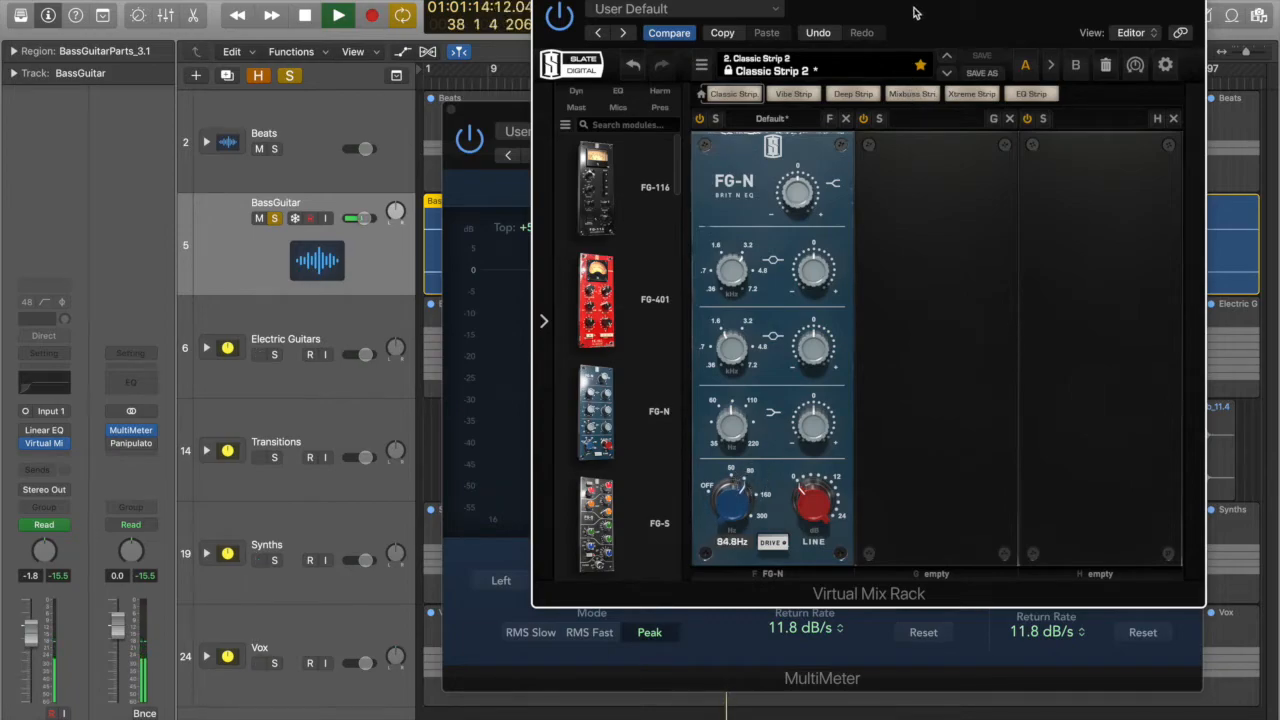
- Uncover the MultiMeter to examine the filtered bass spectrum, close the Virtual Mix Rack window and stop playback
left_click_drag(913, 17, 1041, 17)
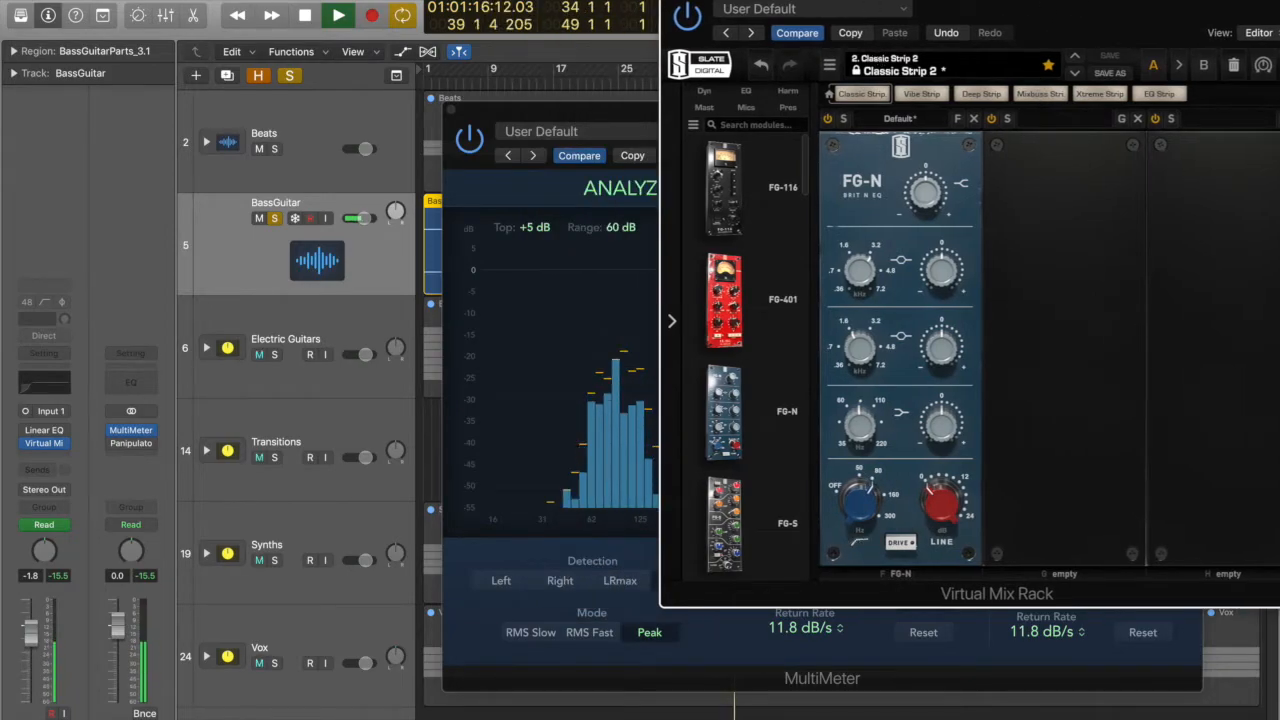
key("super+w")
key("space")
- Solo Beats together with BassGuitar, play them and set the FG-N's line gain to about 0.95 dB
left_click(417, 153)
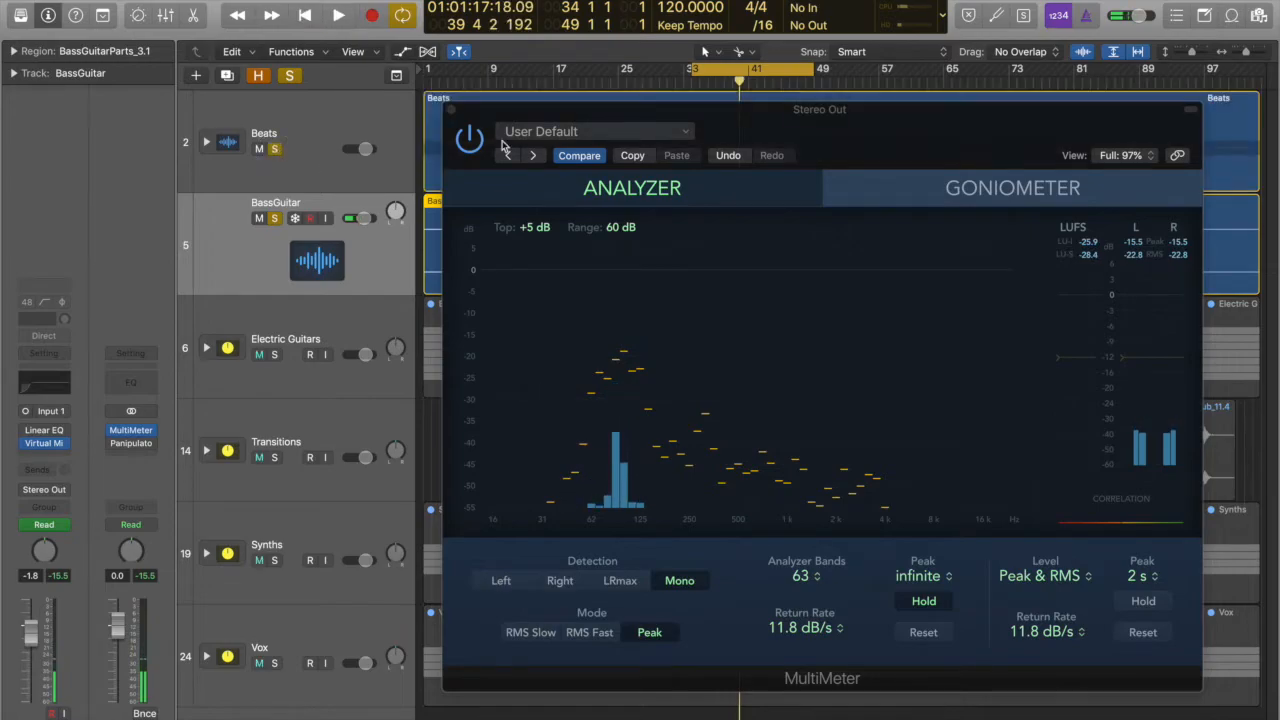
key("space")
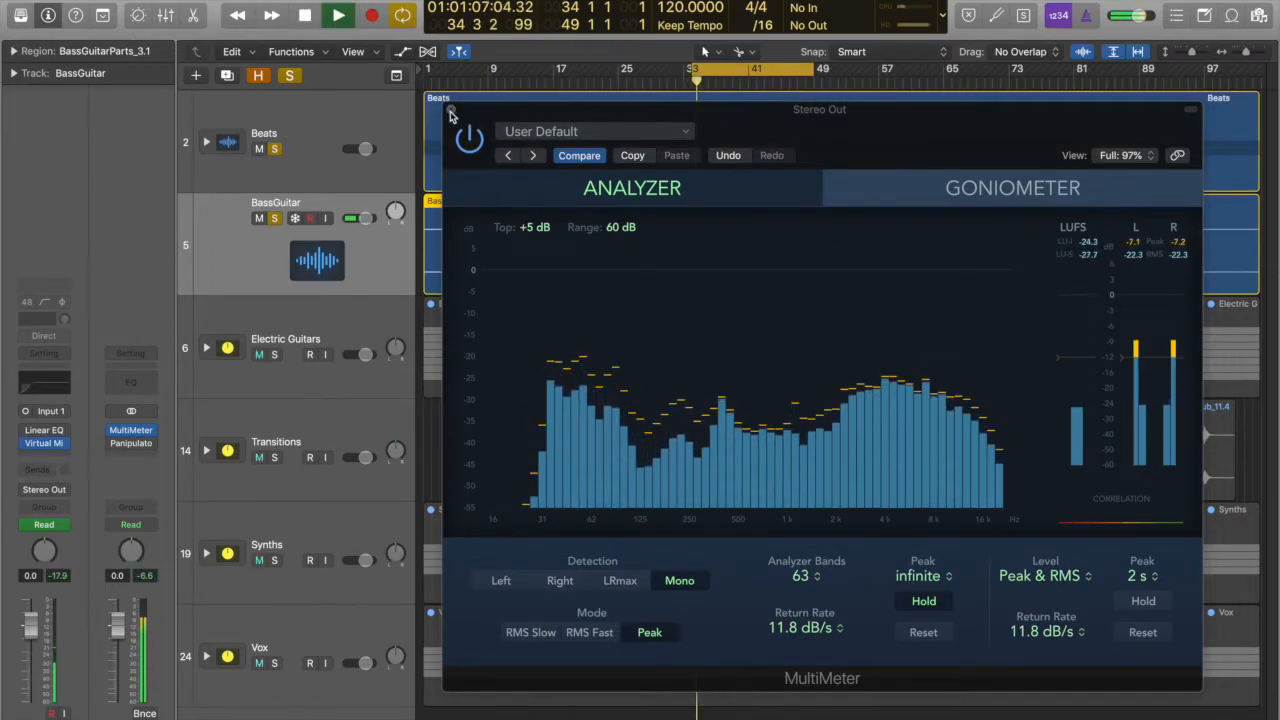
left_click(450, 113)
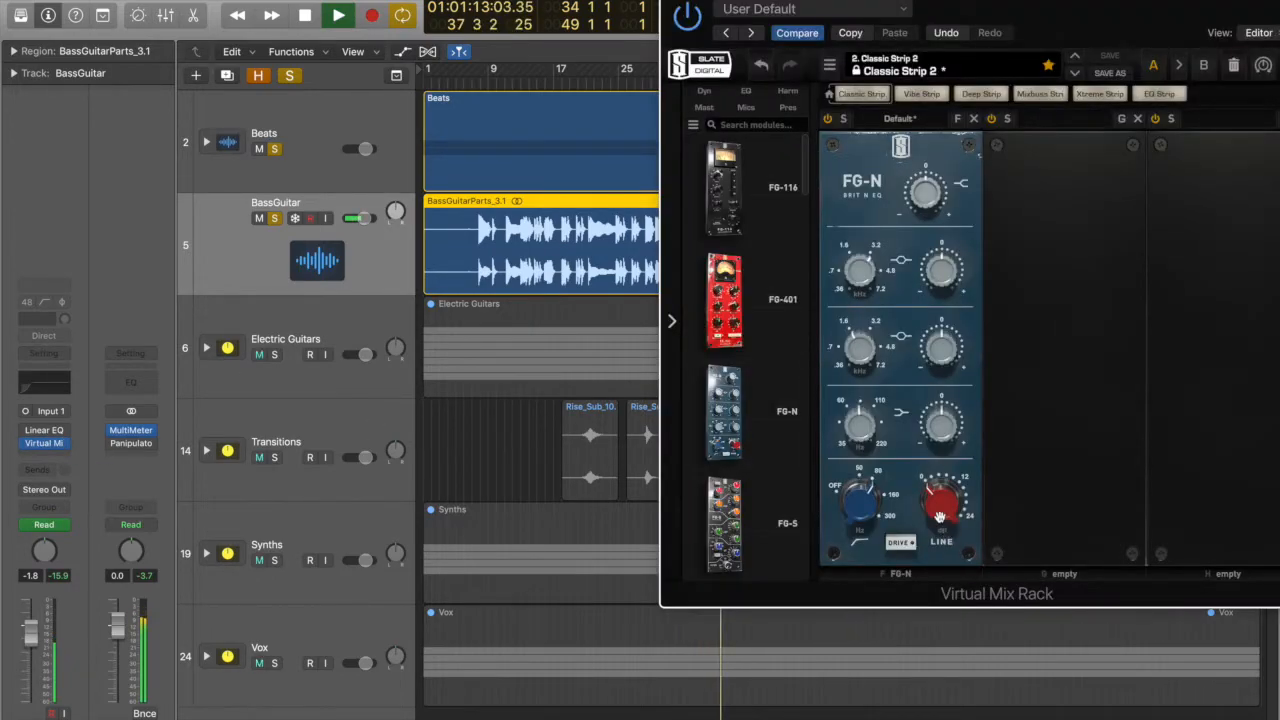
key("space")
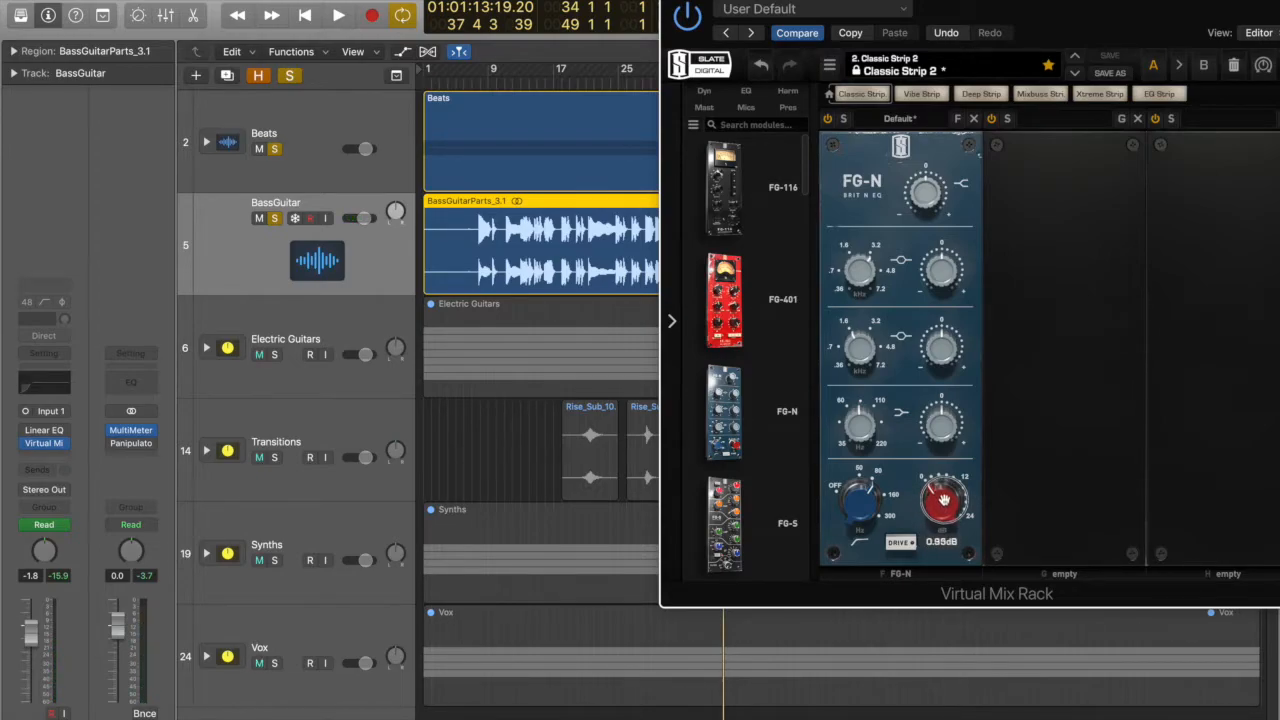
- Remove the Linear Phase EQ from the BassGuitar channel and close the Virtual Mix Rack window
left_click(35, 432)
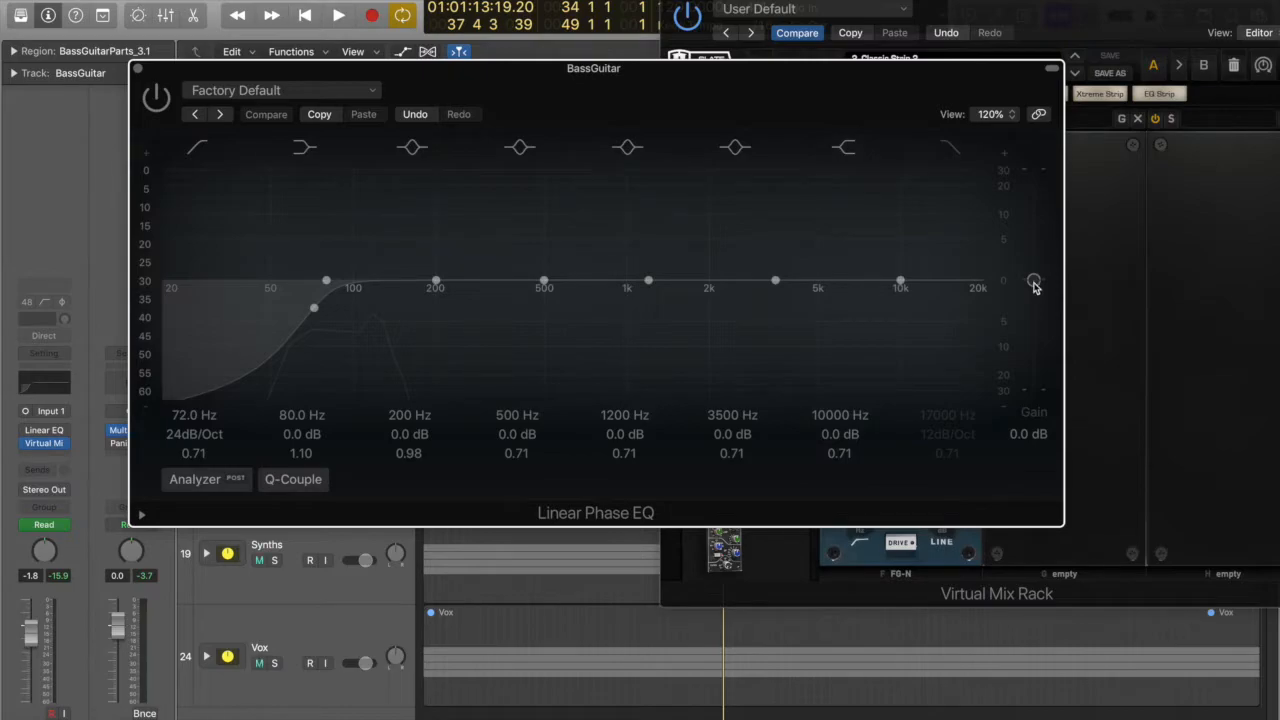
left_click_drag(874, 69, 1049, 74)
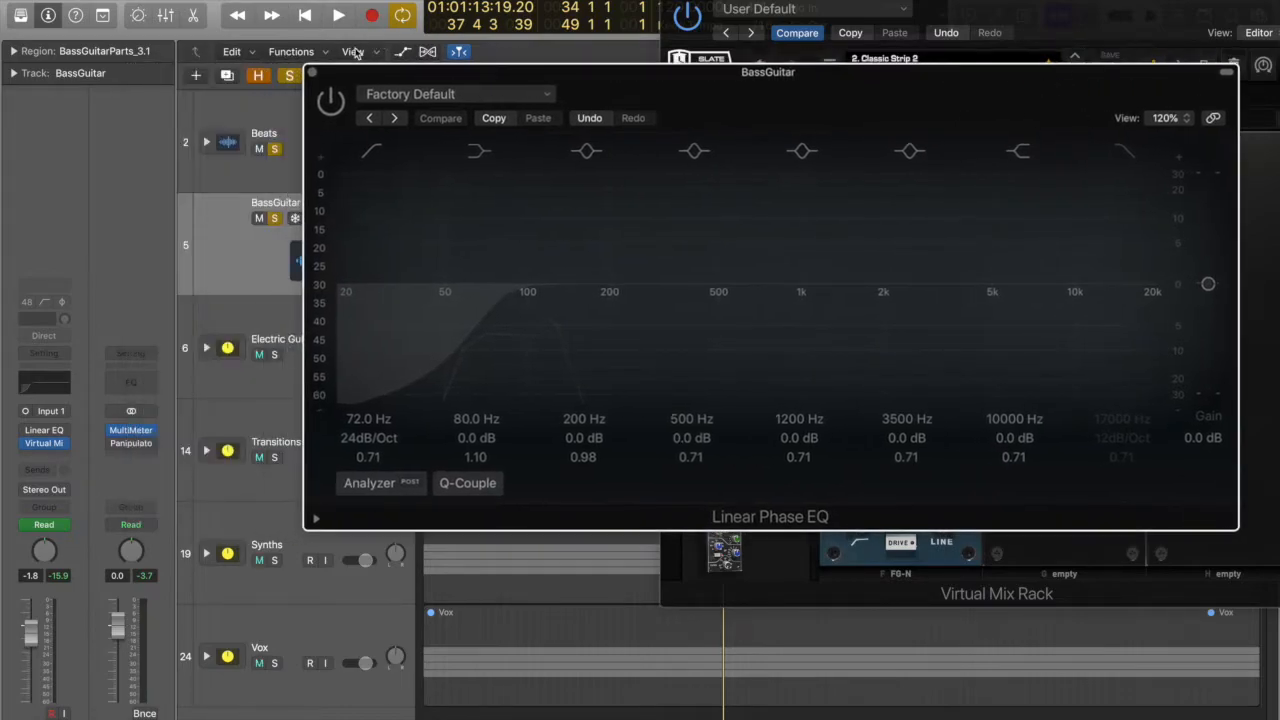
left_click(314, 75)
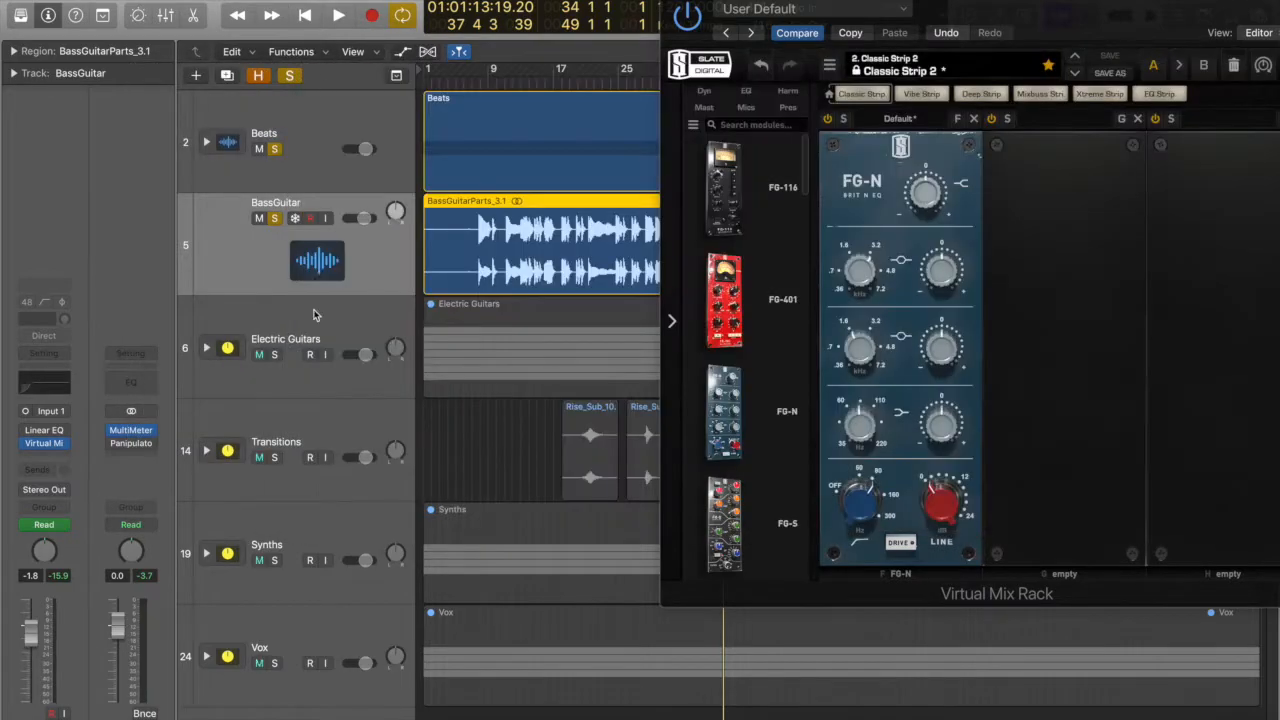
left_click(66, 438)
left_click(57, 446)
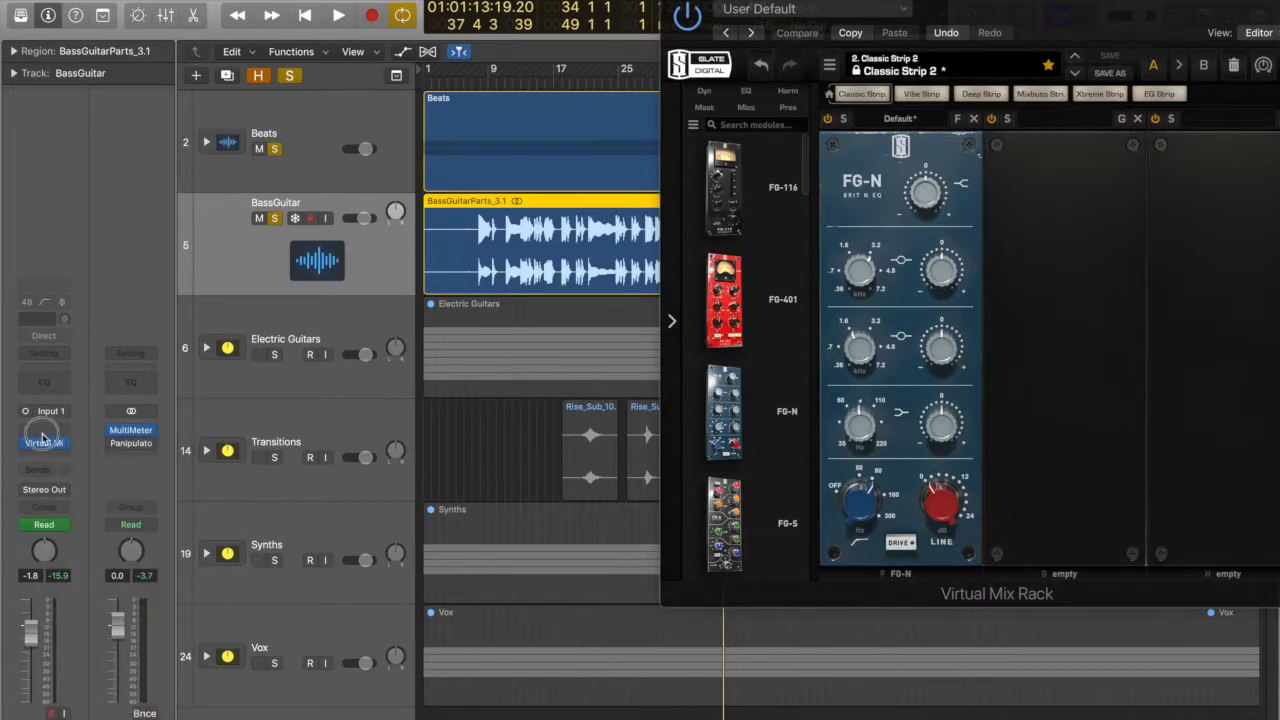
left_click(47, 435)
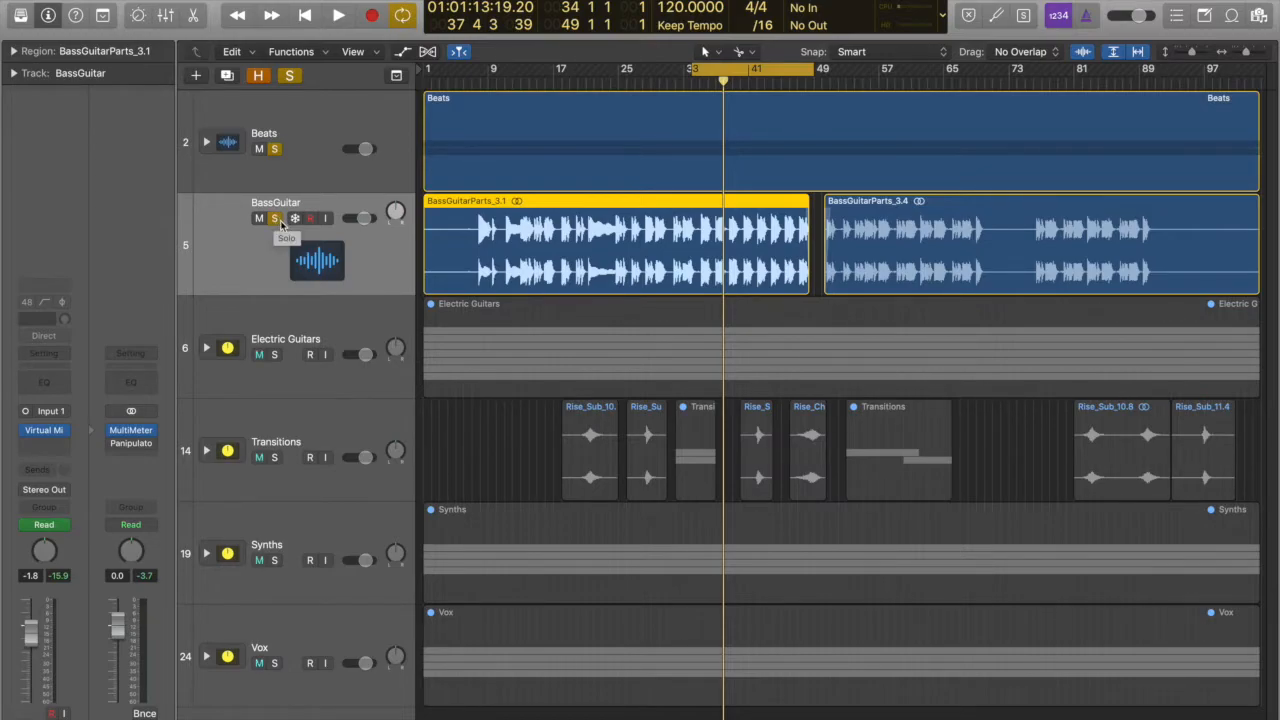
- Play Beats with BassGuitar, raise the FG-N's line gain to about 1.4 dB, and close the rack when finished
key("space")
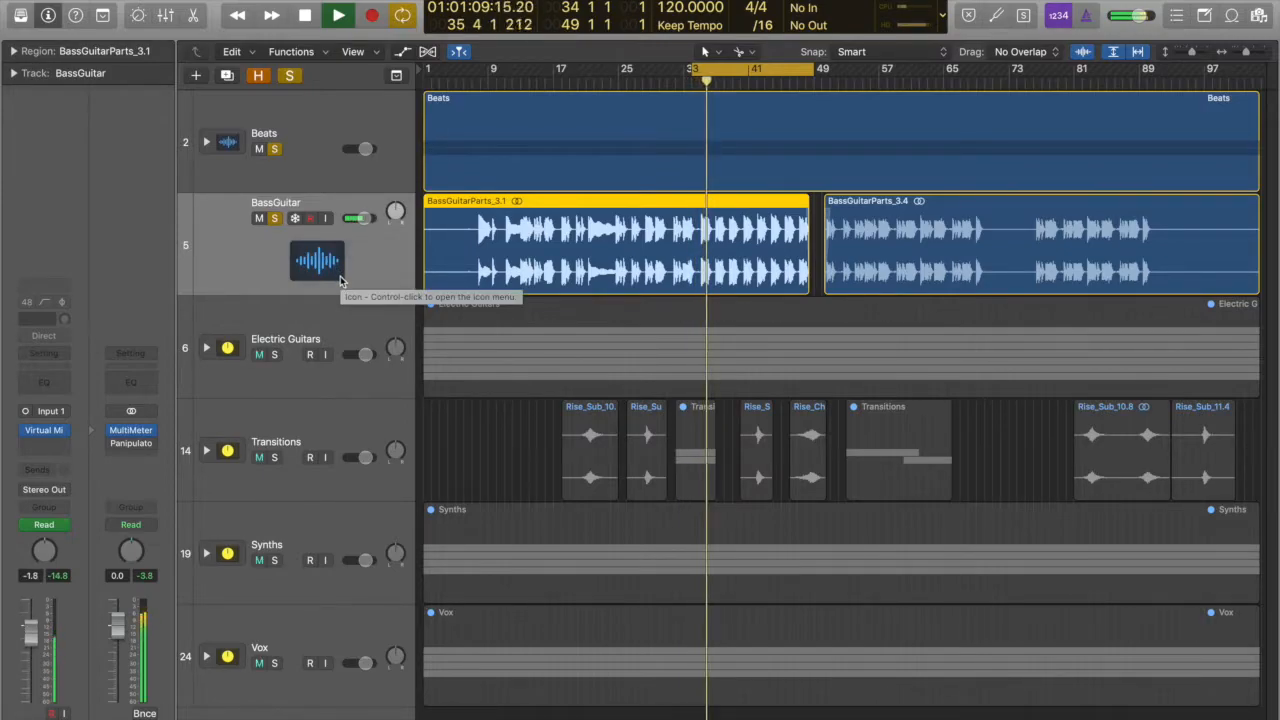
left_click(44, 433)
left_click_drag(290, 519, 289, 516)
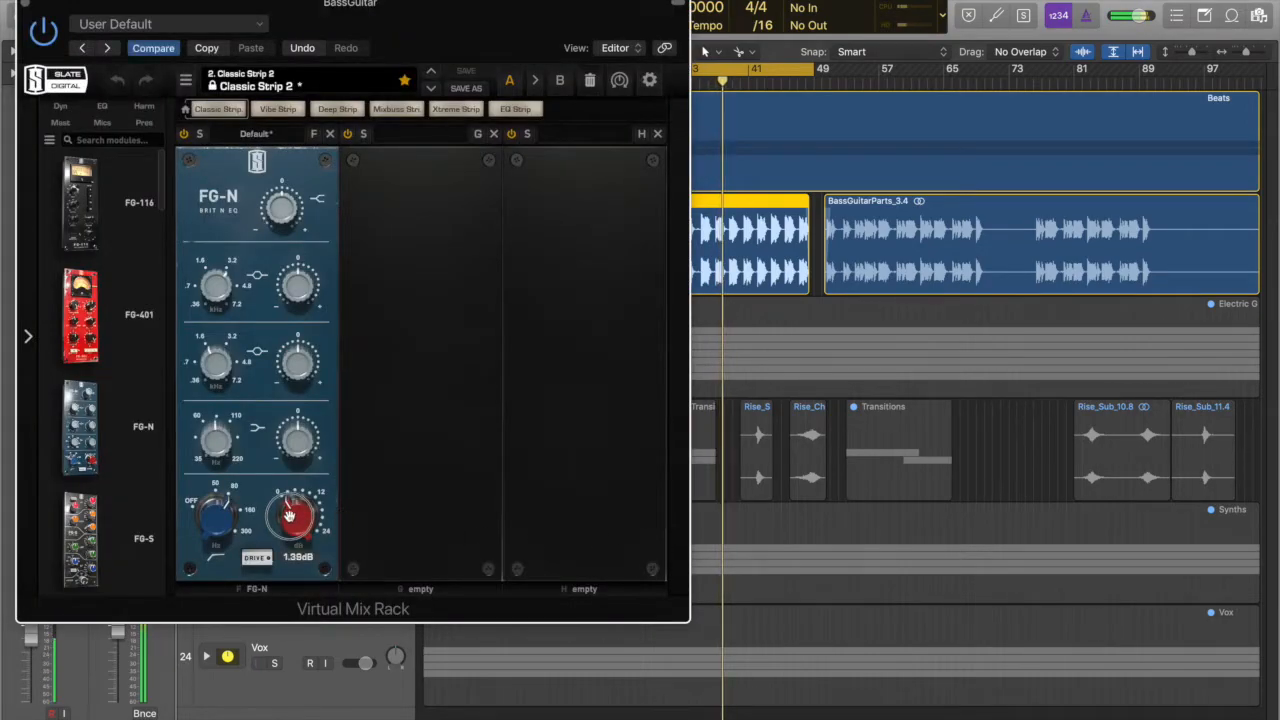
left_click_drag(442, 30, 612, 15)
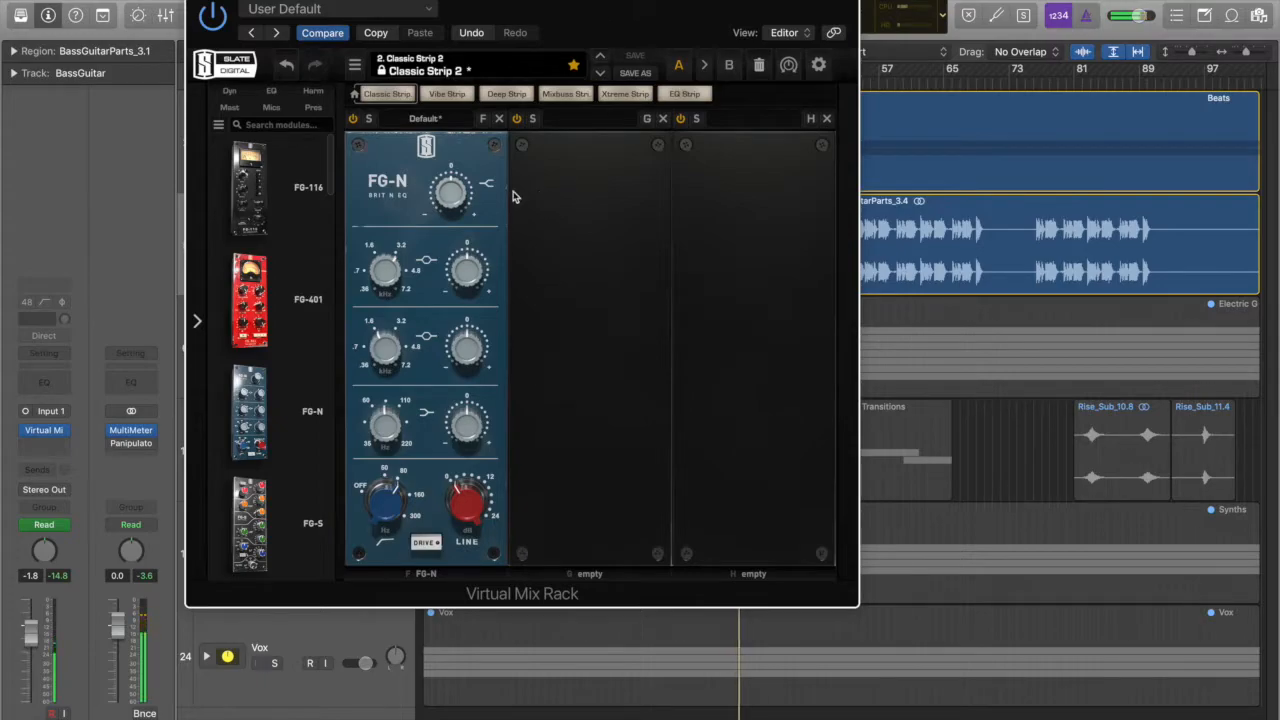
left_click_drag(521, 10, 669, 3)
left_click(340, 1)
key("space")
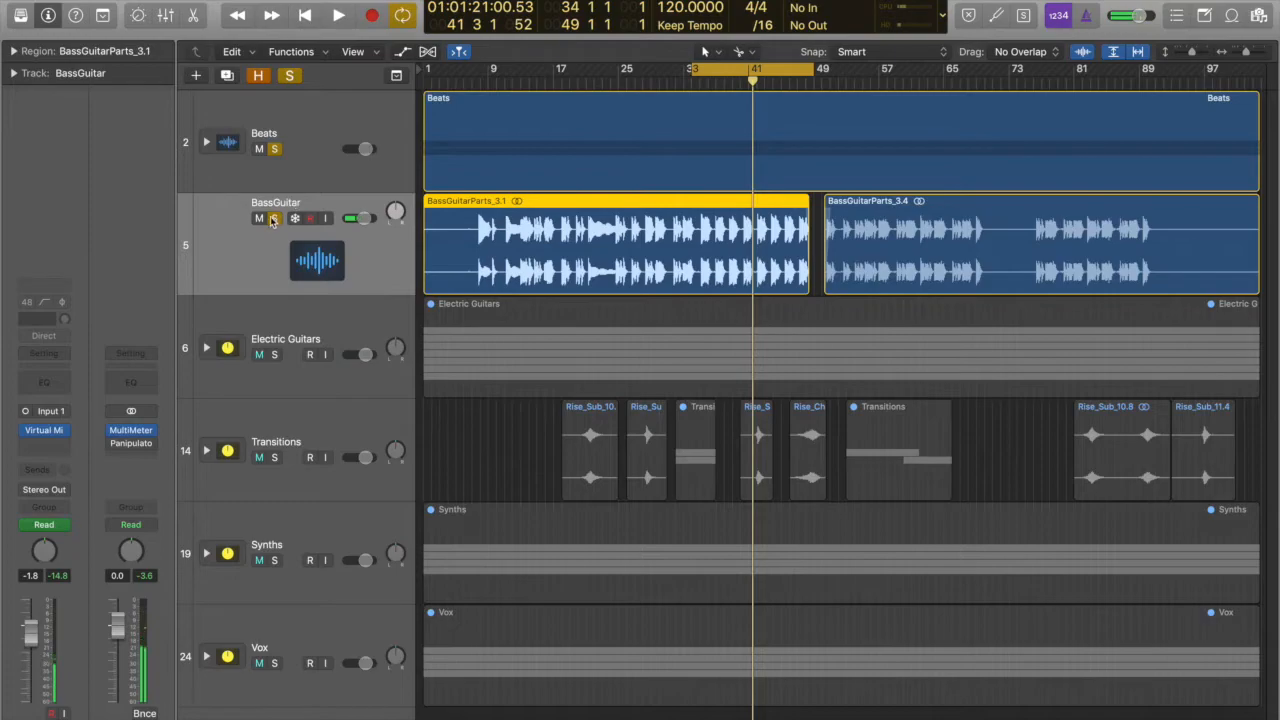
- Remove the solo from BassGuitar and Beats and play the full mix
left_click(273, 219)
left_click(274, 150)
key("space")
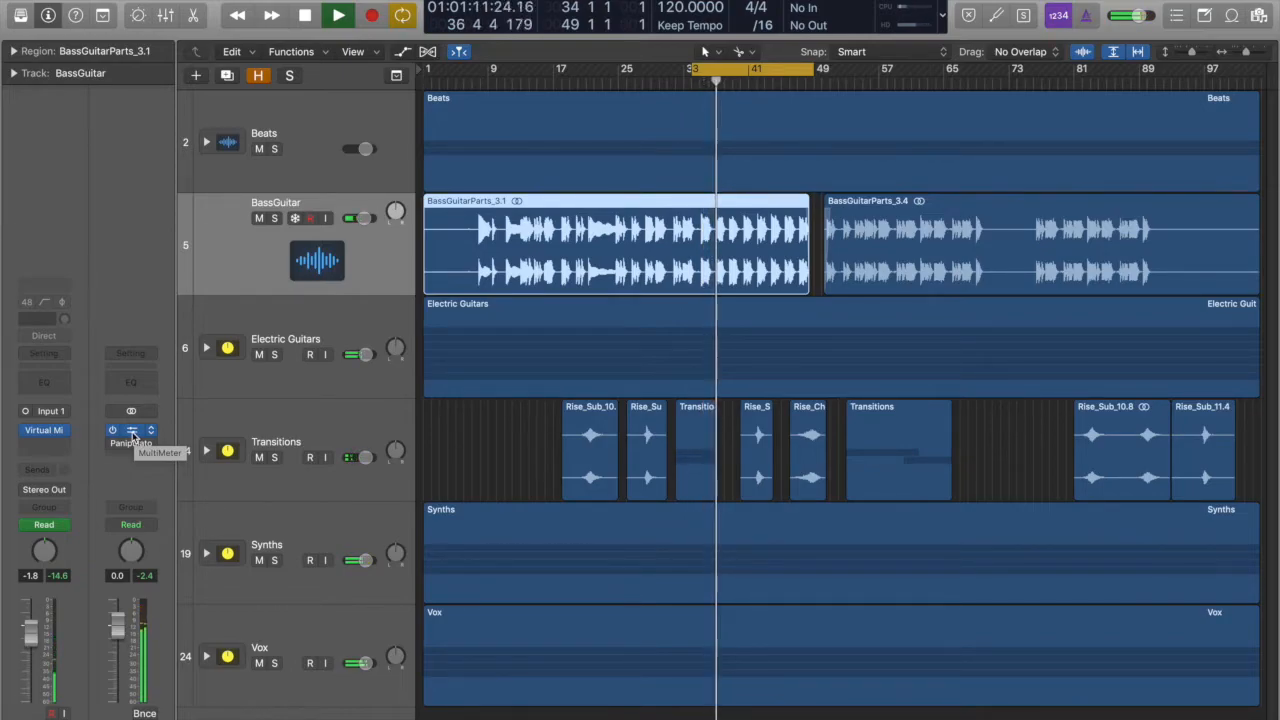
- Review the FG-N settings in BassGuitar's Virtual Mix Rack while the full mix plays, stop playback and close the rack
left_click(46, 432)
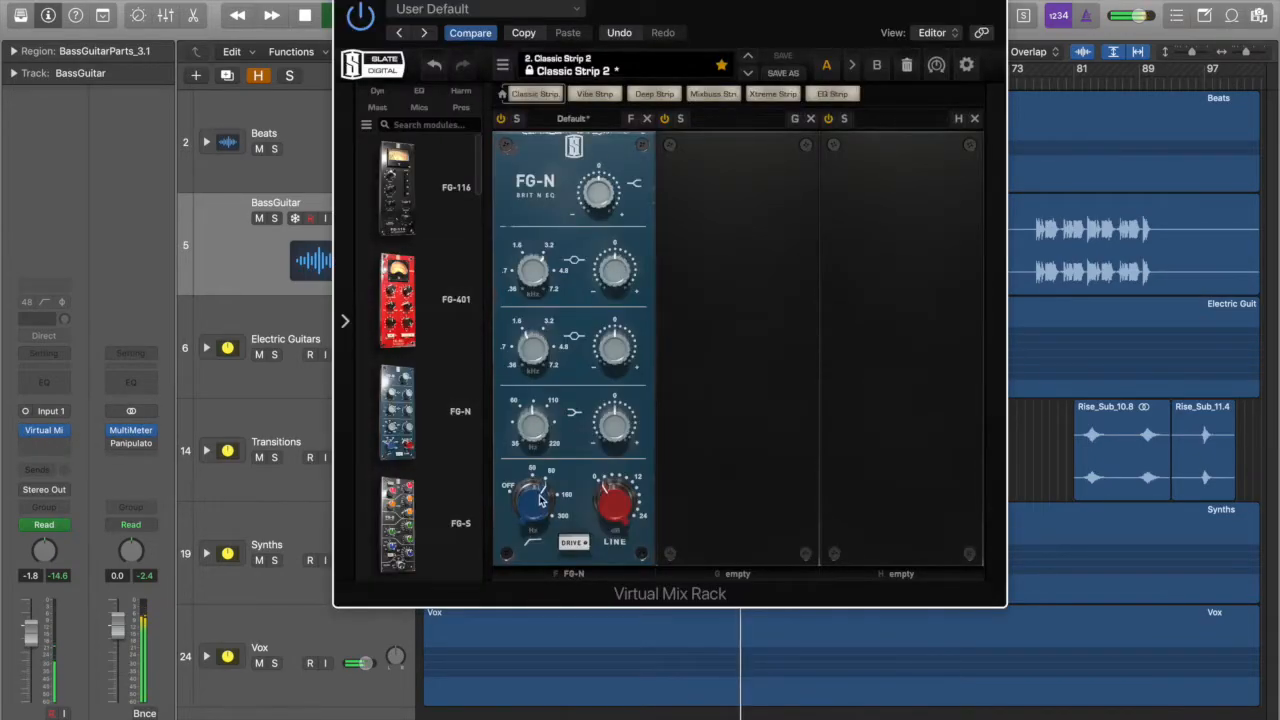
left_click_drag(617, 20, 812, 20)
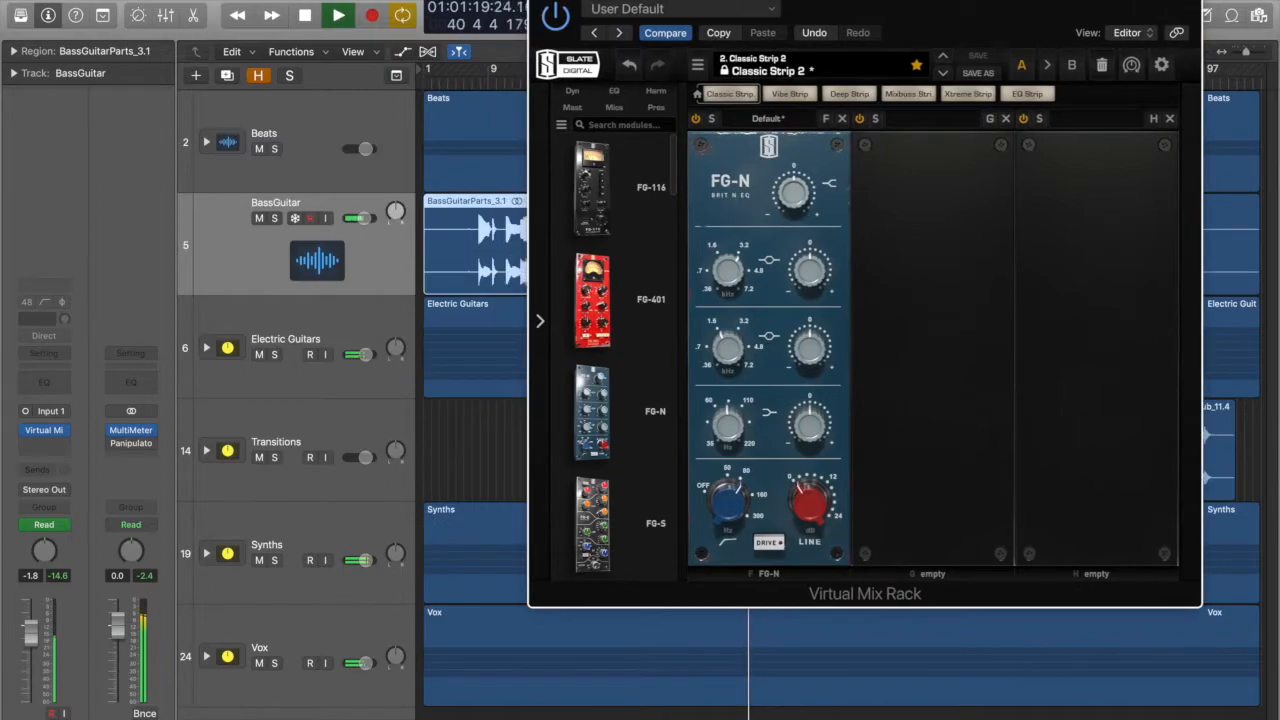
key("space")
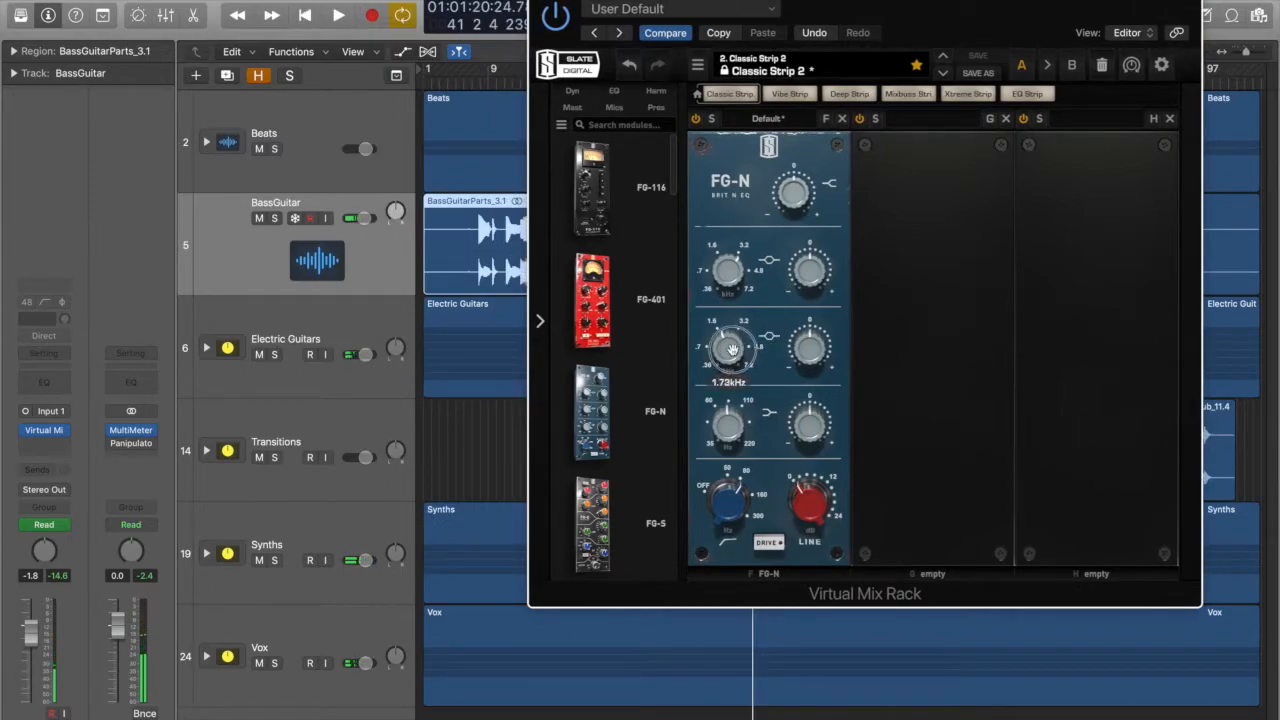
left_click(44, 432)
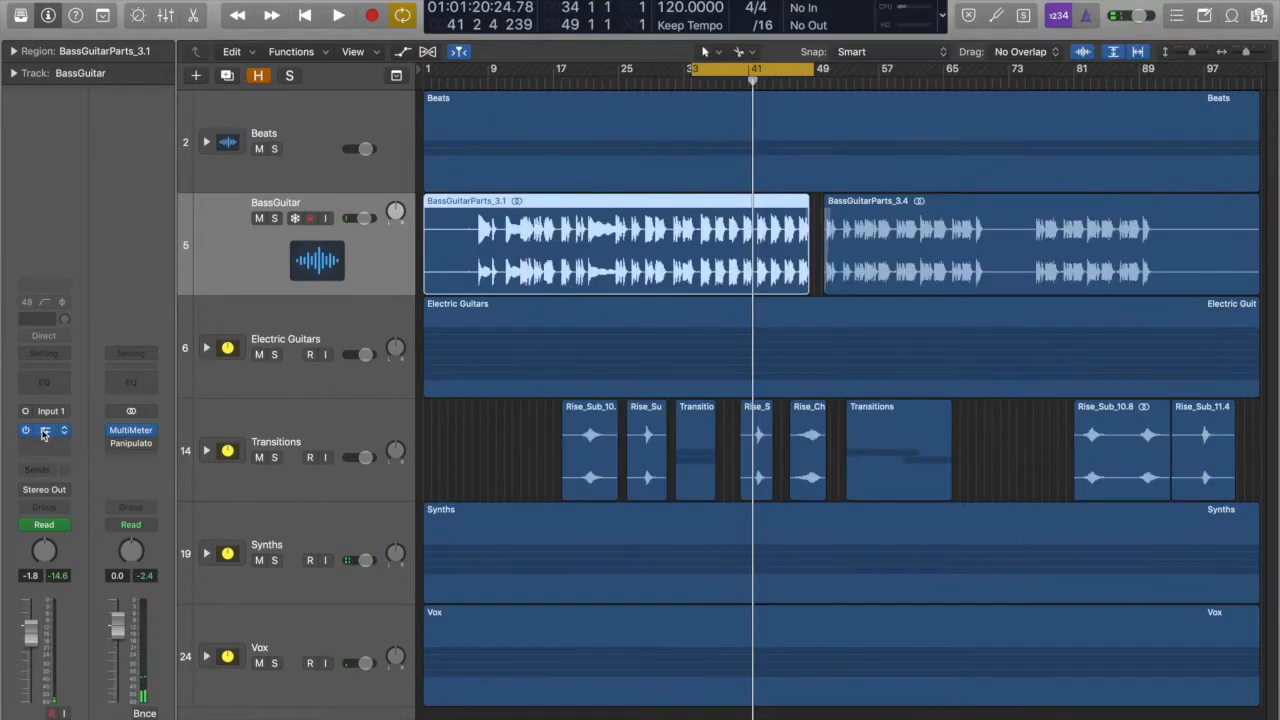
- Open the Stereo Out MultiMeter, solo BassGuitar and play it to examine its spectrum with the tracks uncovered
left_click(132, 433)
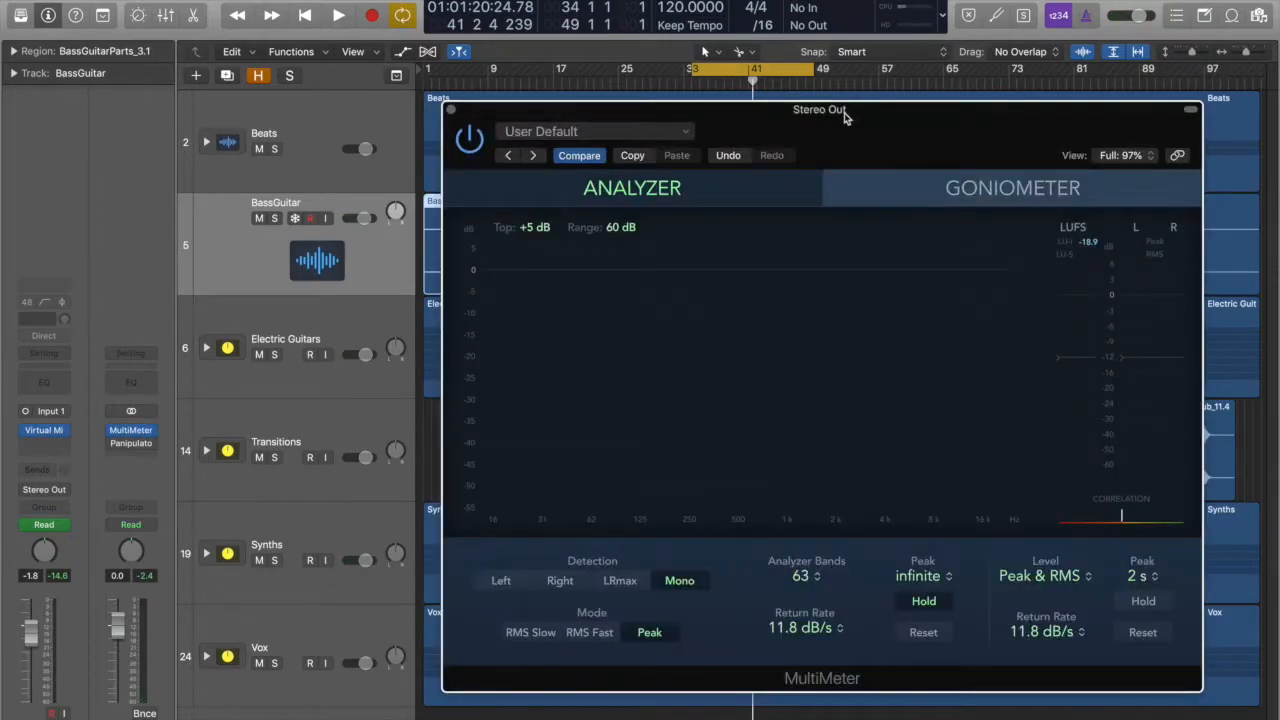
left_click_drag(844, 117, 979, 91)
left_click(274, 218)
left_click_drag(1056, 100, 849, 39)
key("space")
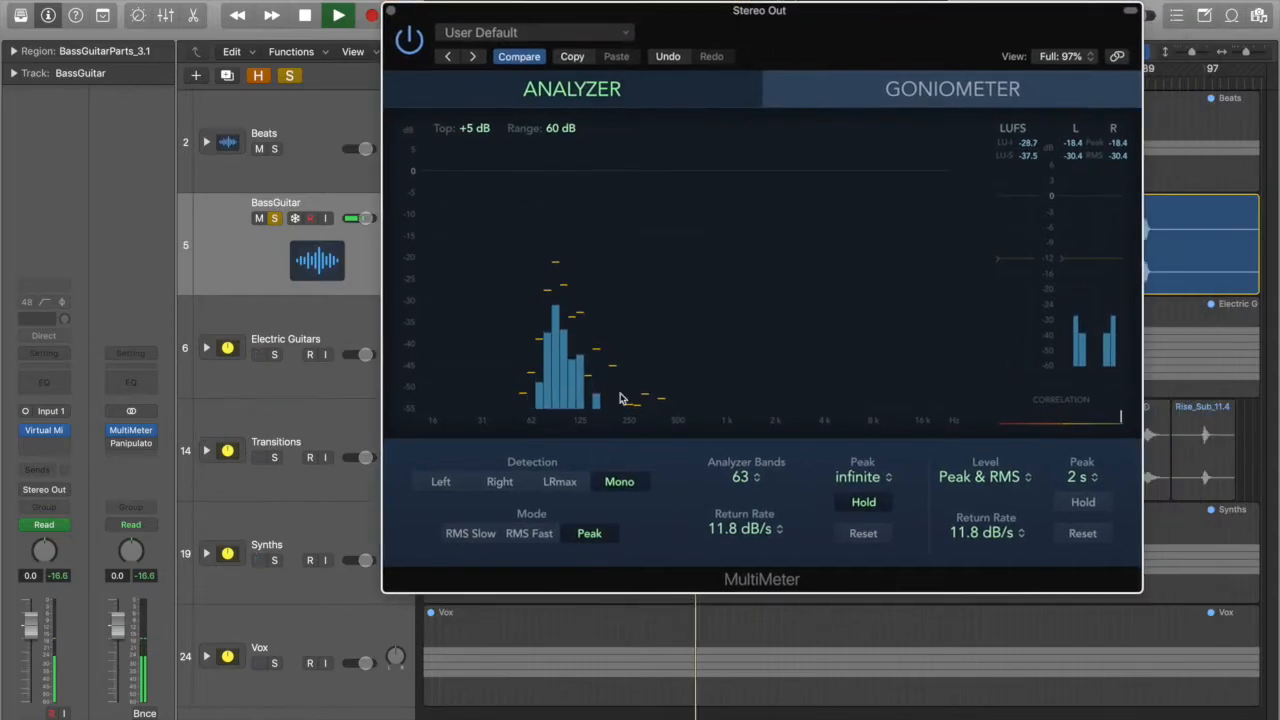
- Turn off and reset the MultiMeter's peak hold, and insert Enhanced EQ after Virtual Mix Rack on BassGuitar
left_click(880, 505)
left_click(880, 533)
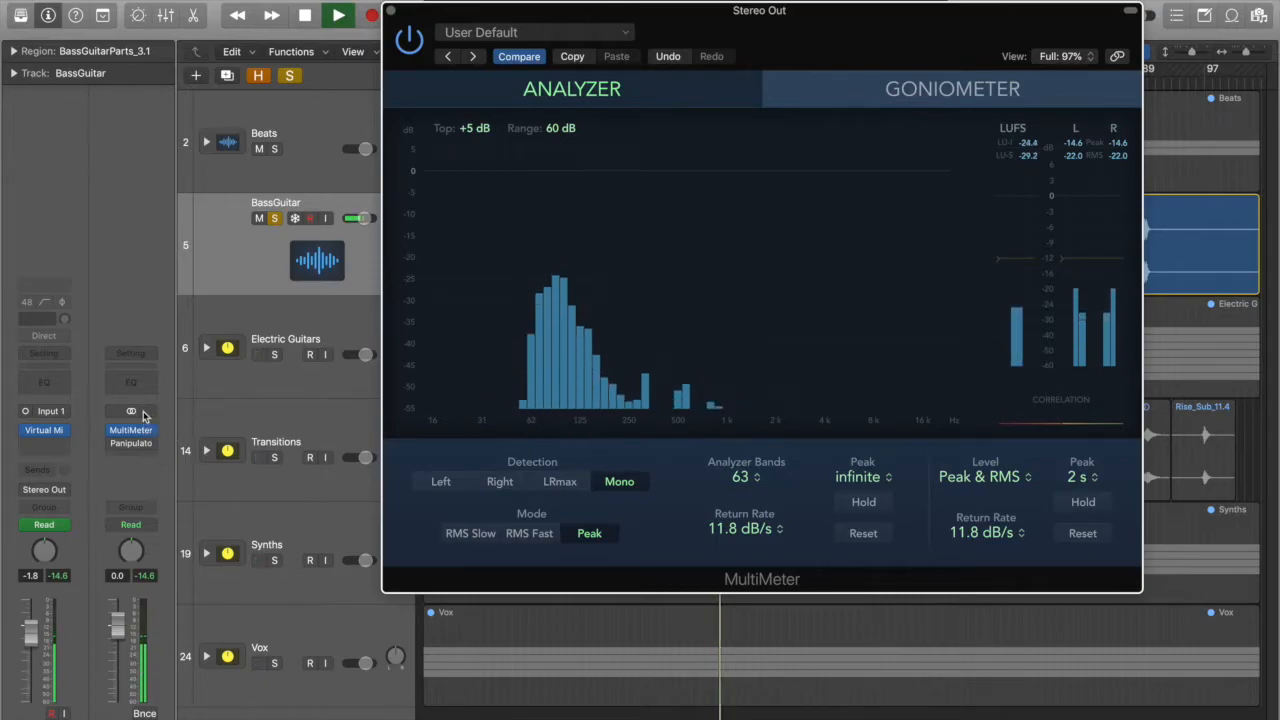
left_click(67, 443)
mouse_move(60, 717)
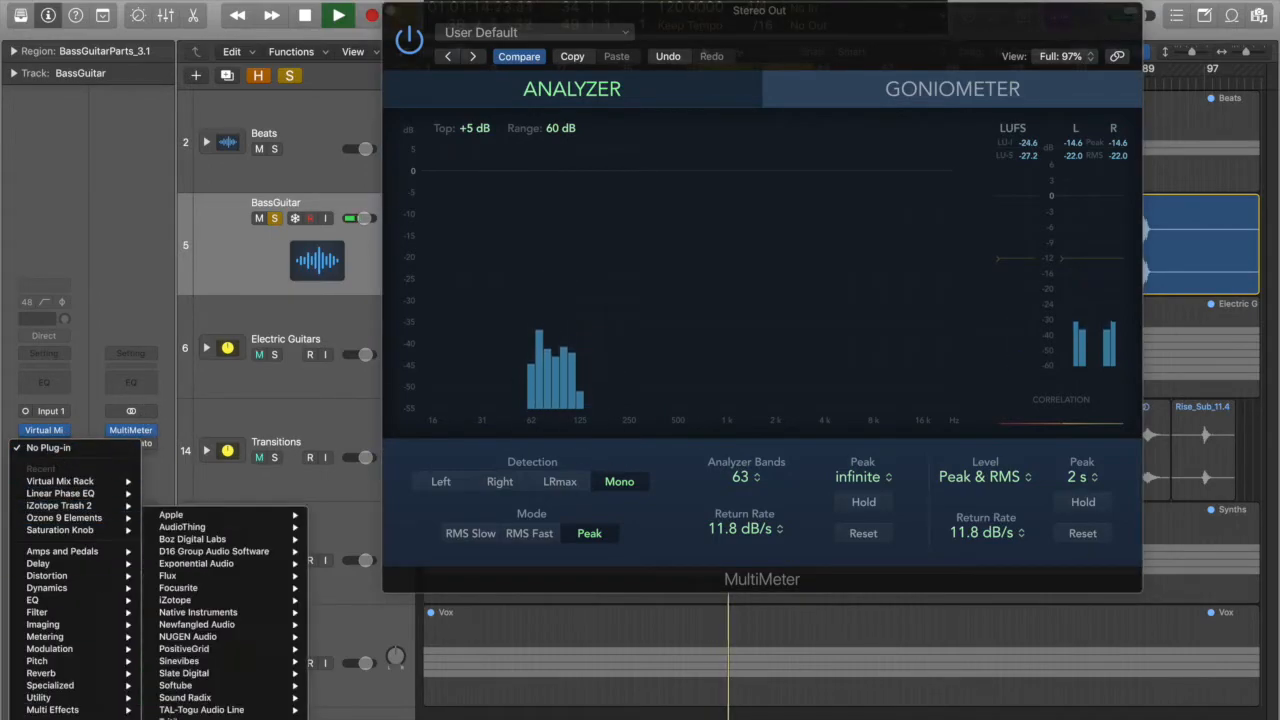
mouse_move(249, 630)
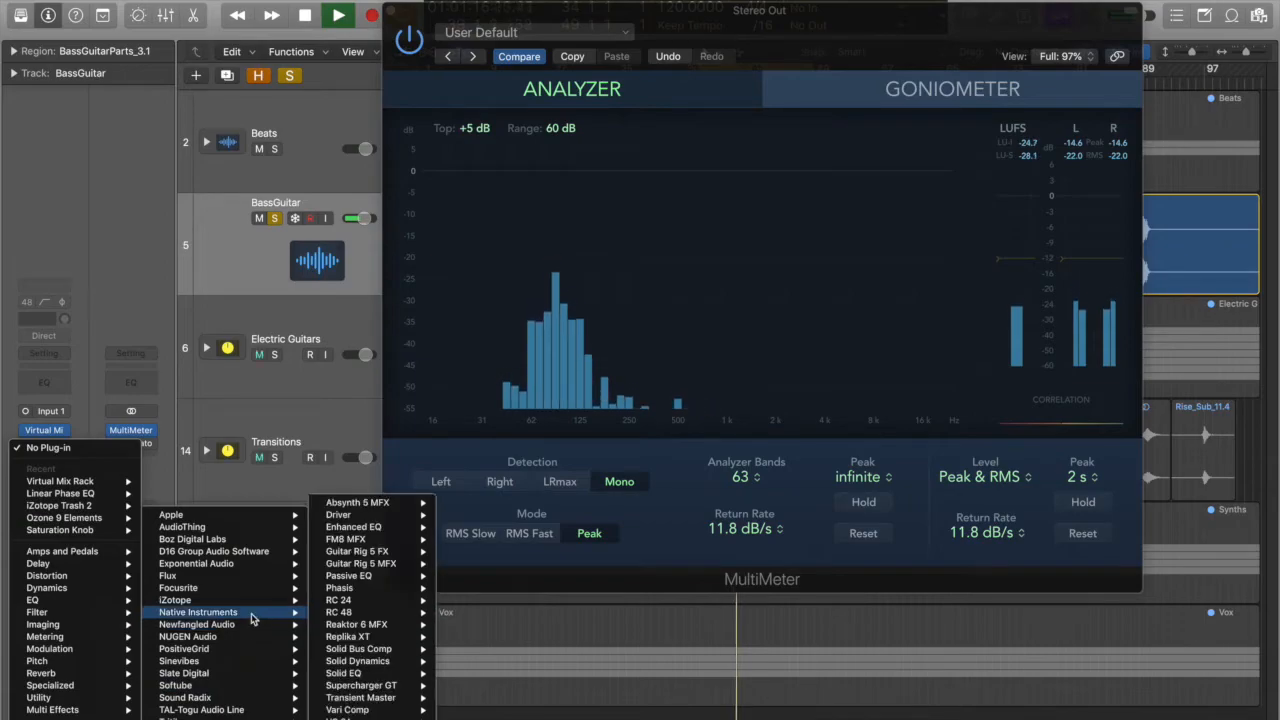
mouse_move(395, 527)
left_click(481, 529)
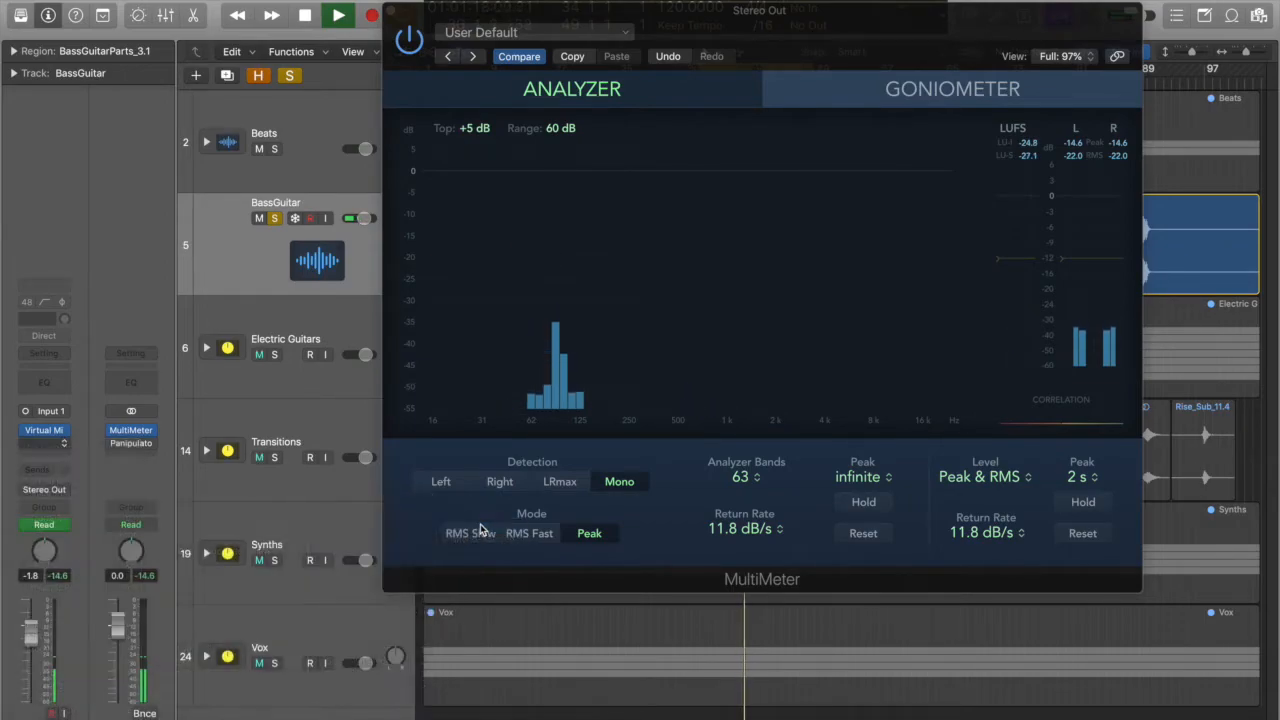
left_click_drag(357, 30, 784, 148)
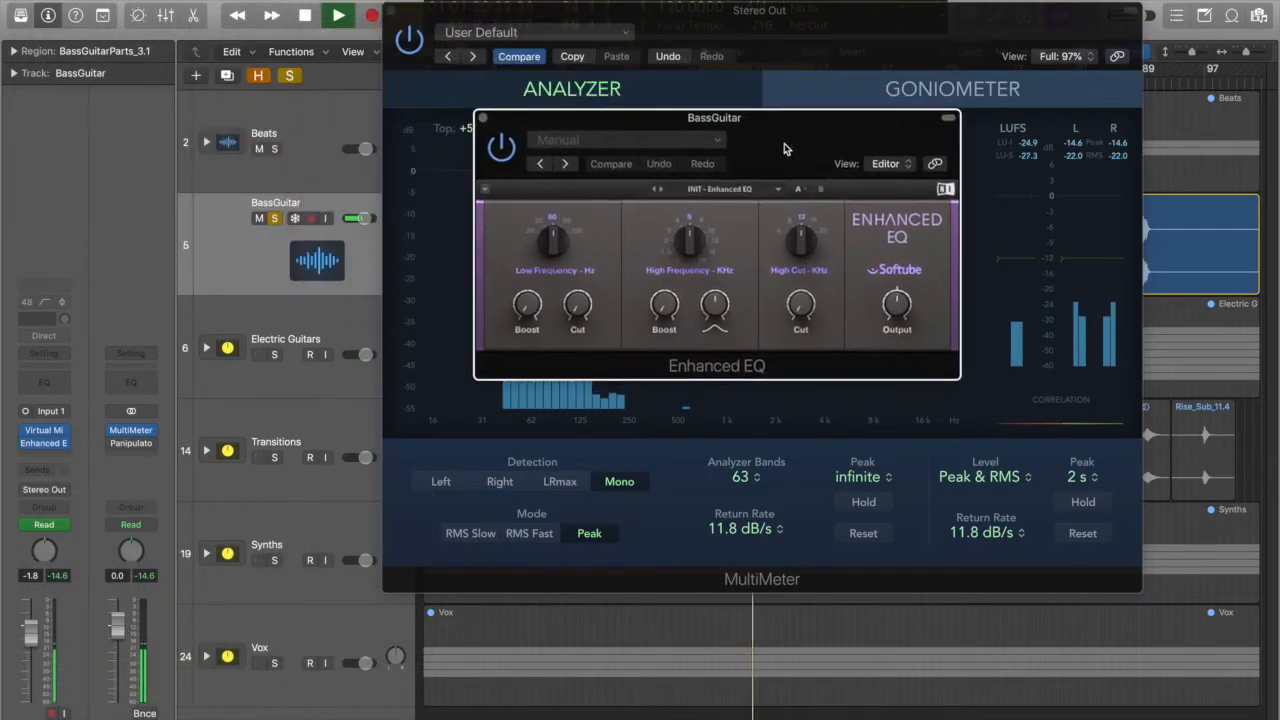
left_click_drag(800, 122, 906, 60)
- In Enhanced EQ, boost BassGuitar's high frequencies at 2 kHz and set the low-frequency cut at 60 Hz to about 5.2
mouse_move(797, 190)
left_mouse_down()
mouse_move(797, 165)
mouse_move(797, 205)
left_mouse_up()
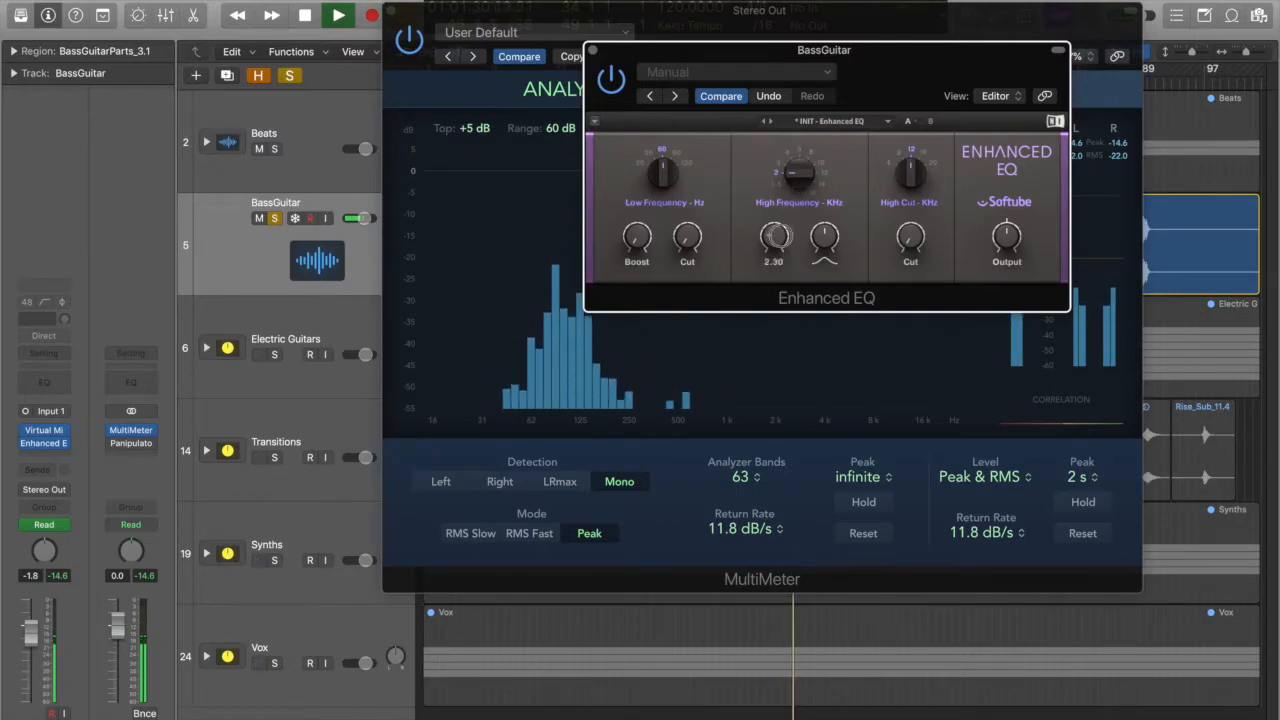
left_click_drag(777, 236, 777, 248)
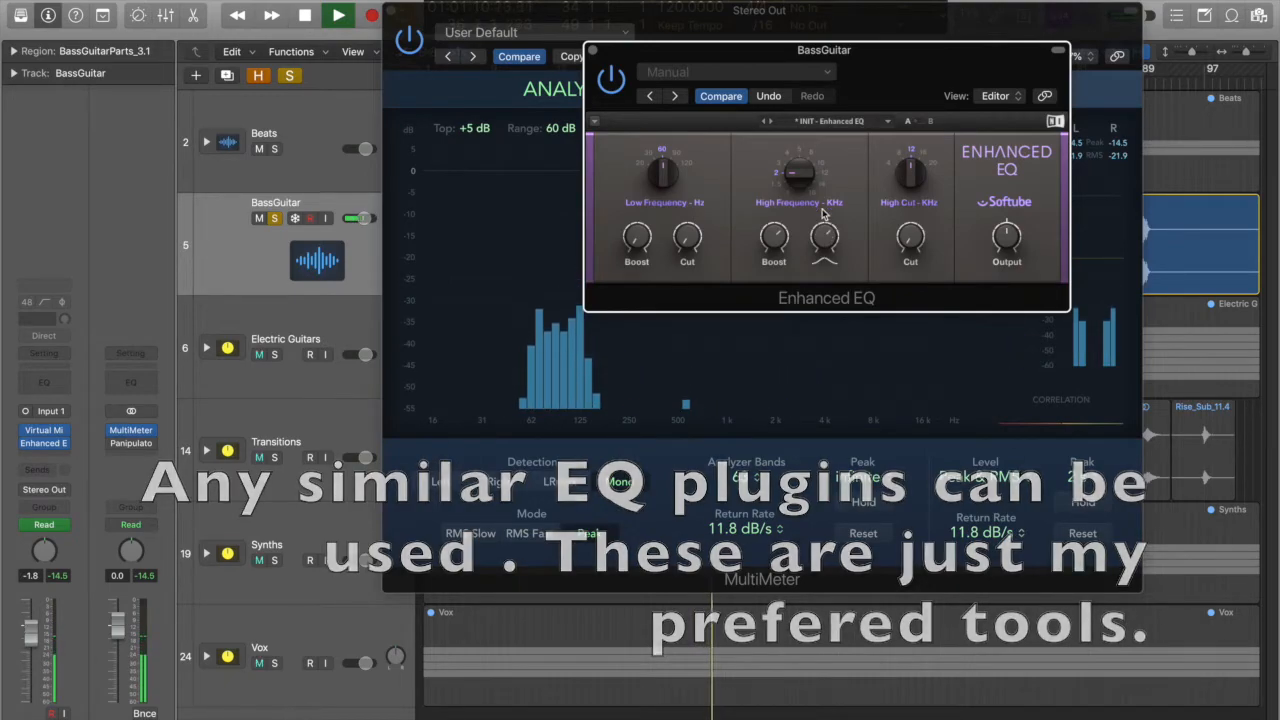
left_click_drag(662, 177, 687, 215)
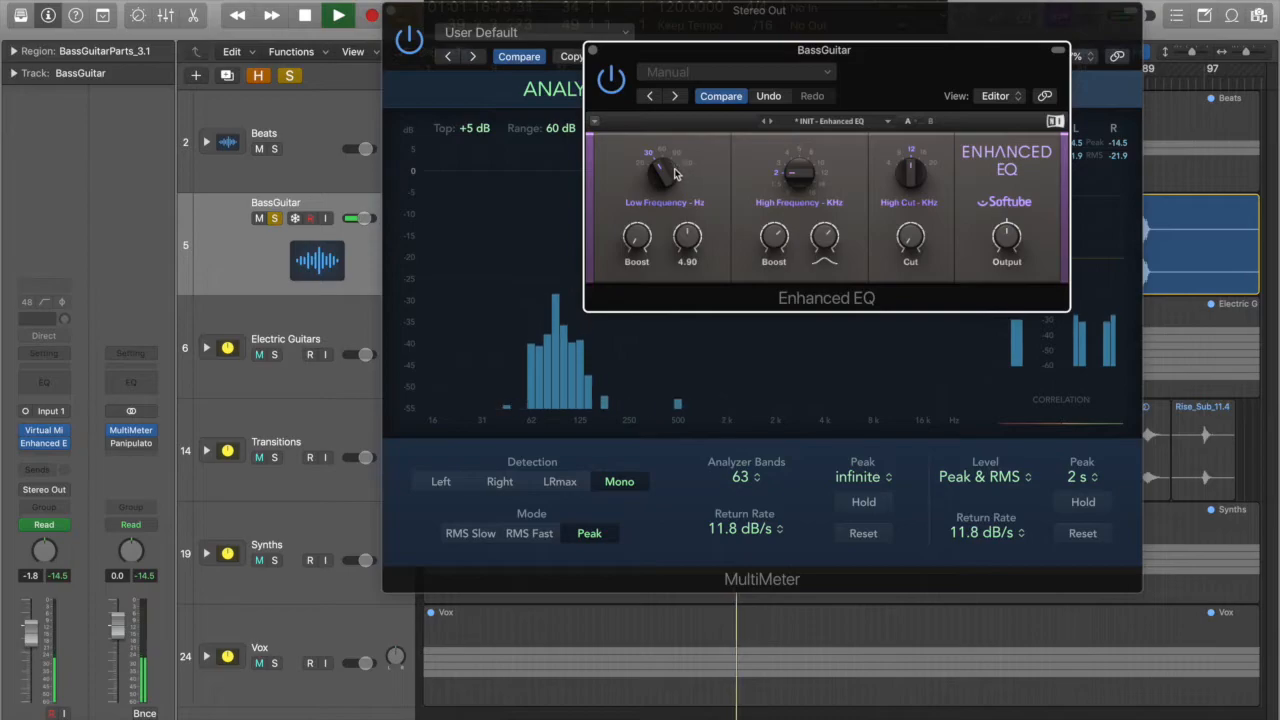
left_click_drag(687, 237, 687, 232)
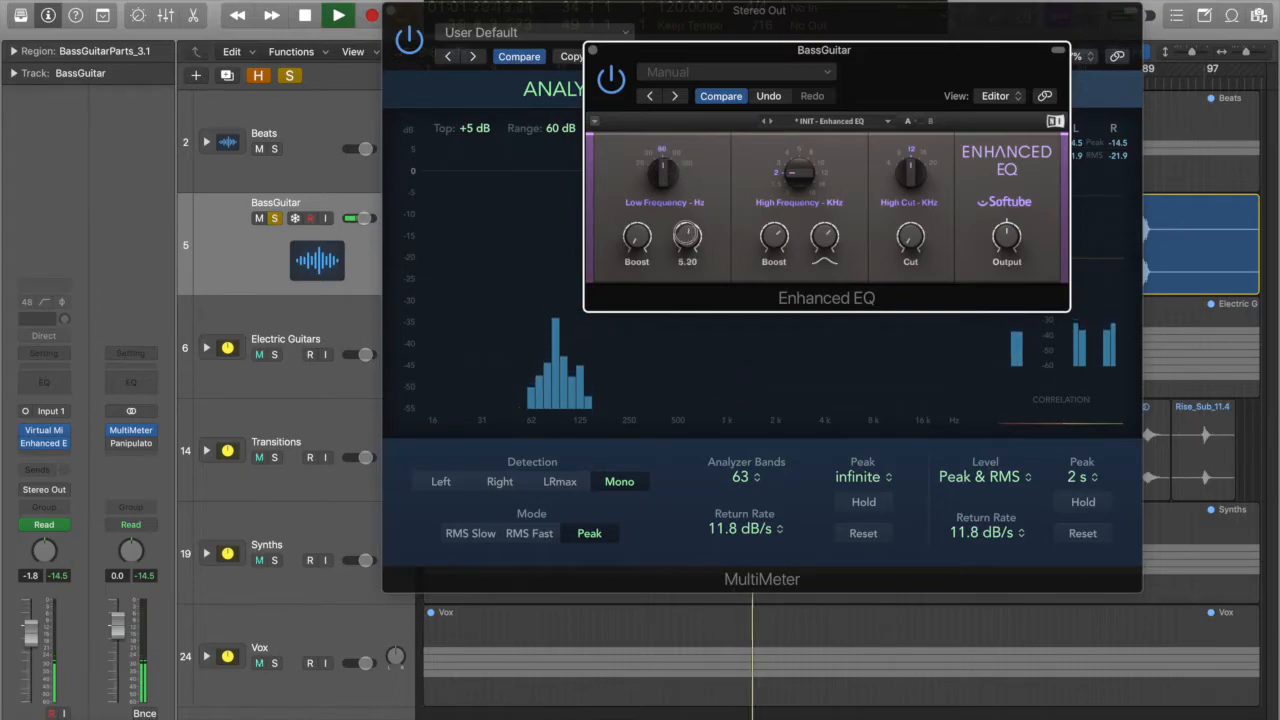
left_click_drag(885, 77, 890, 56)
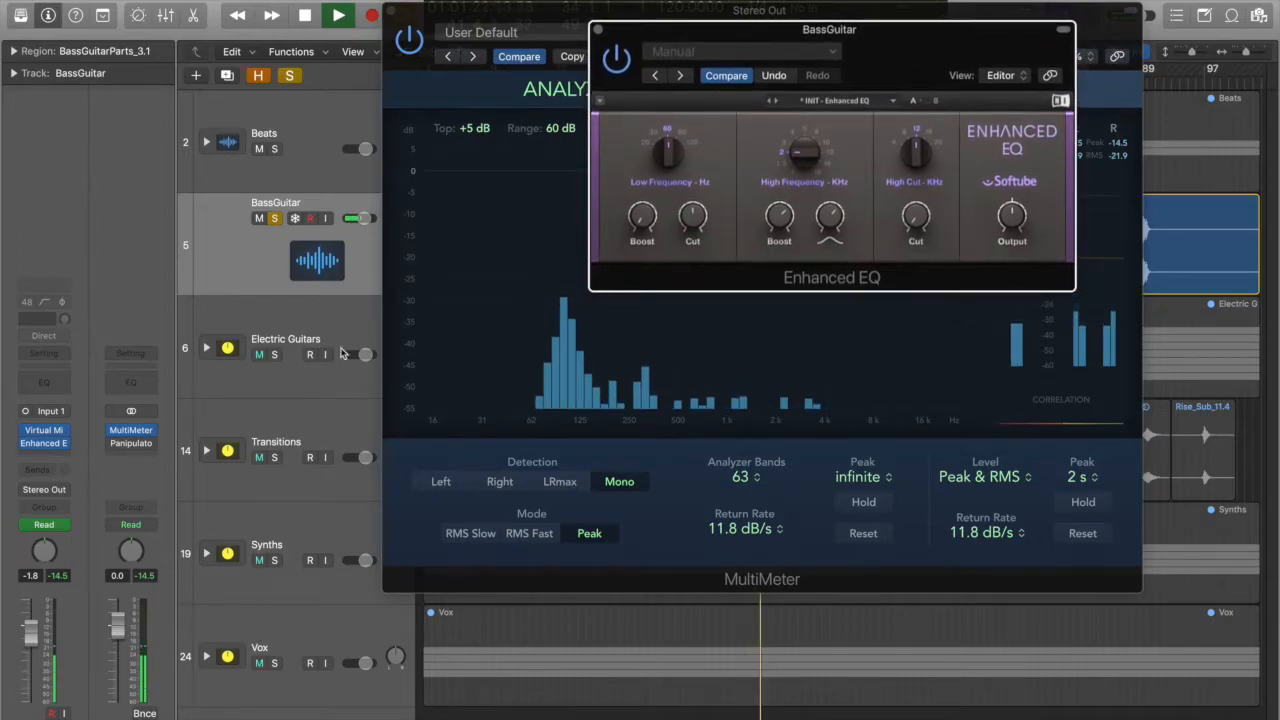
- Bypass BassGuitar's Virtual Mix Rack and replay the soloed bass to hear Enhanced EQ on its own
left_click(28, 432)
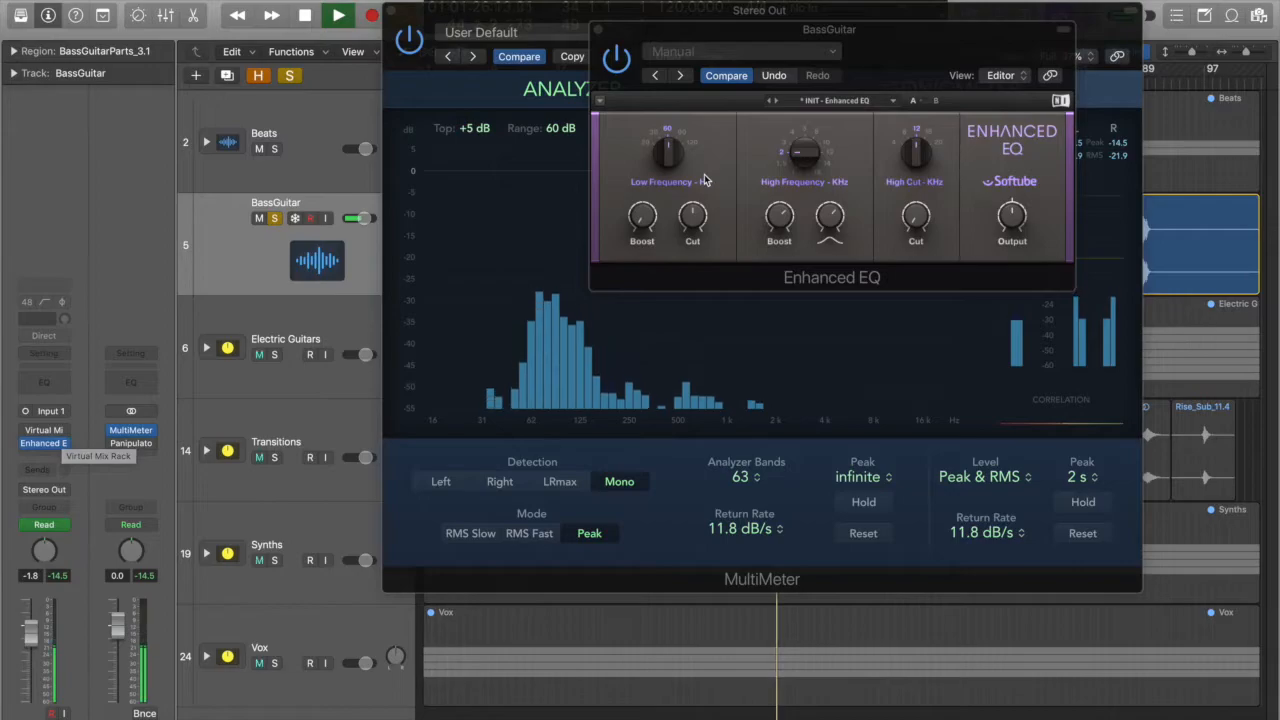
mouse_move(62, 432)
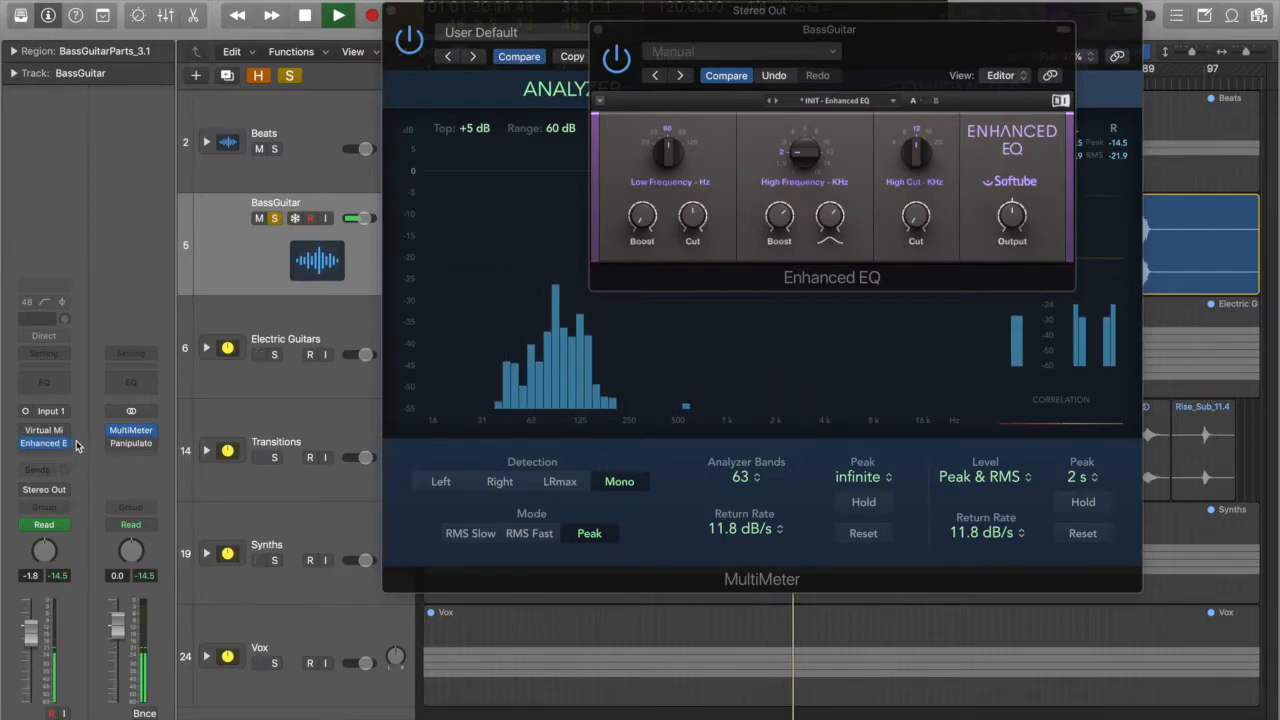
key("space")
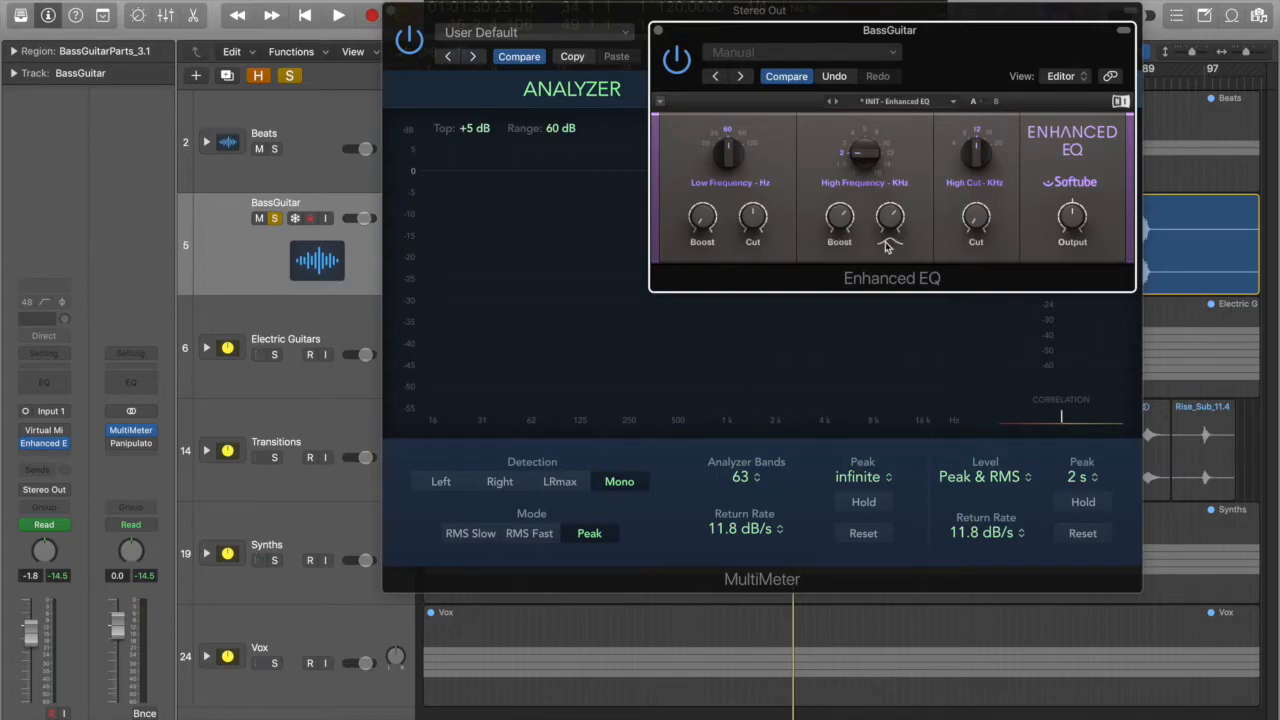
key("space")
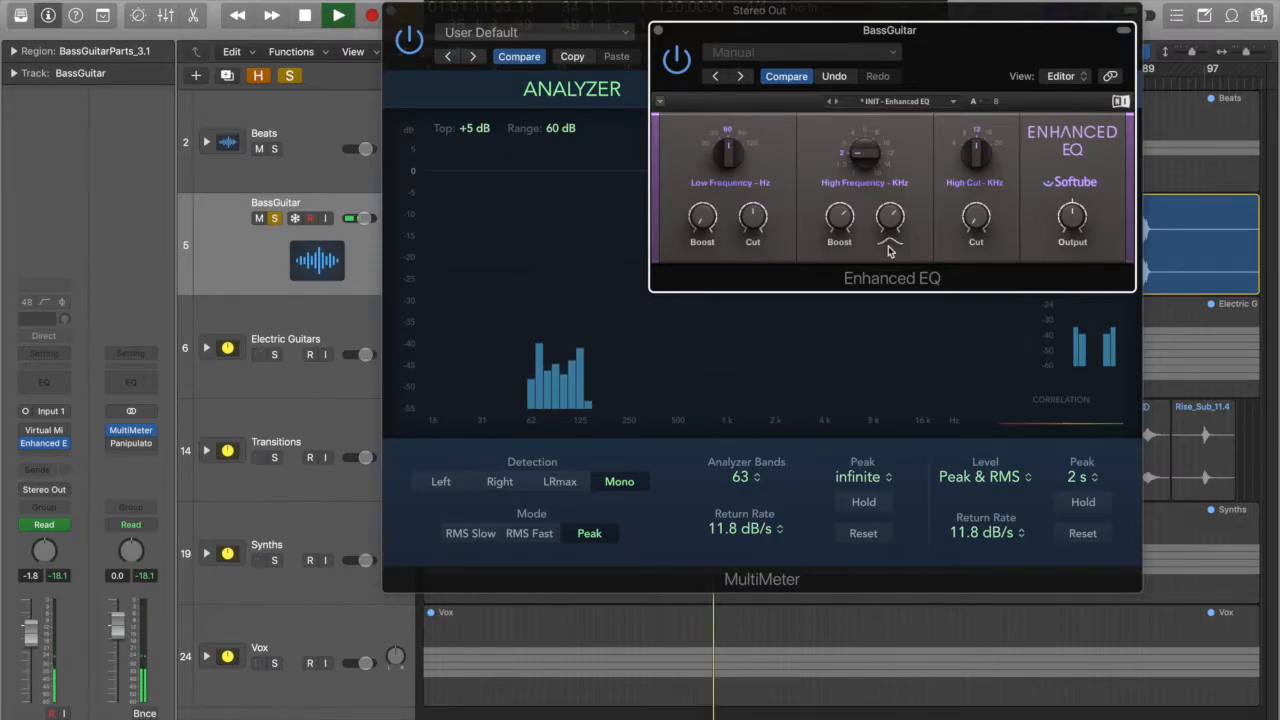
- Solo Beats alongside BassGuitar and, during playback, raise Enhanced EQ's output and set its high cut frequency to 16 kHz
left_click(274, 149)
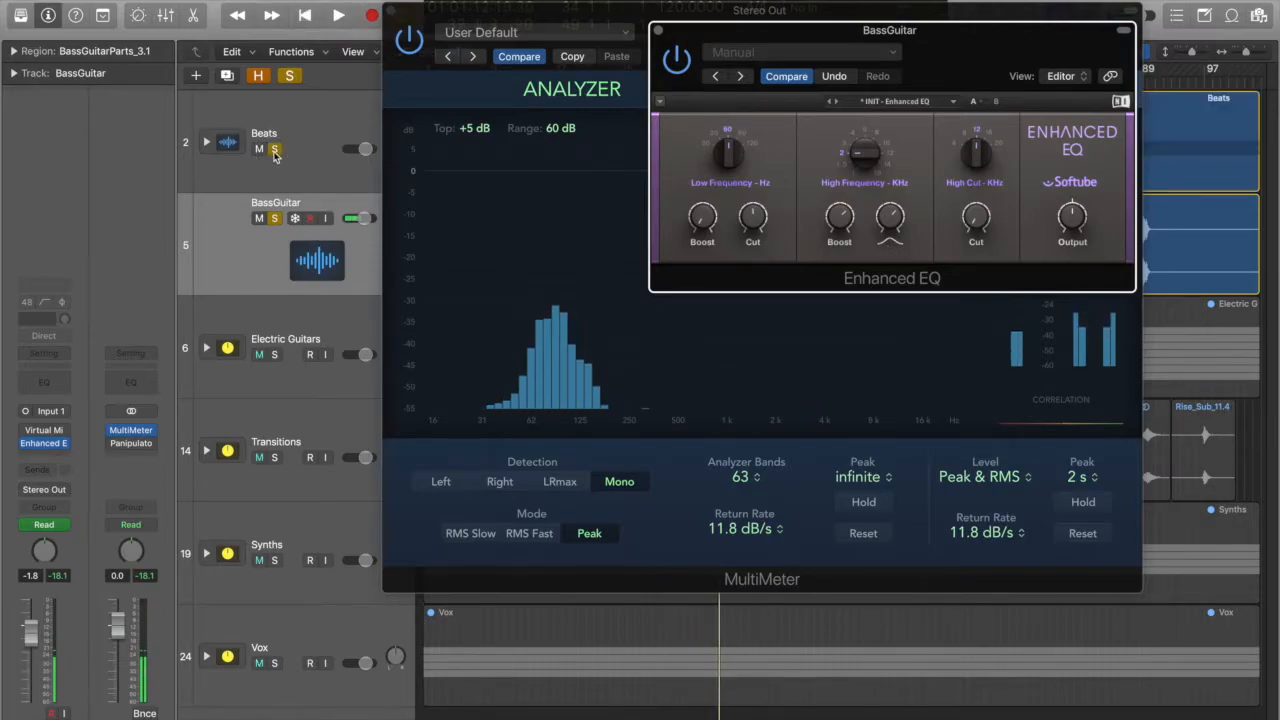
key("space")
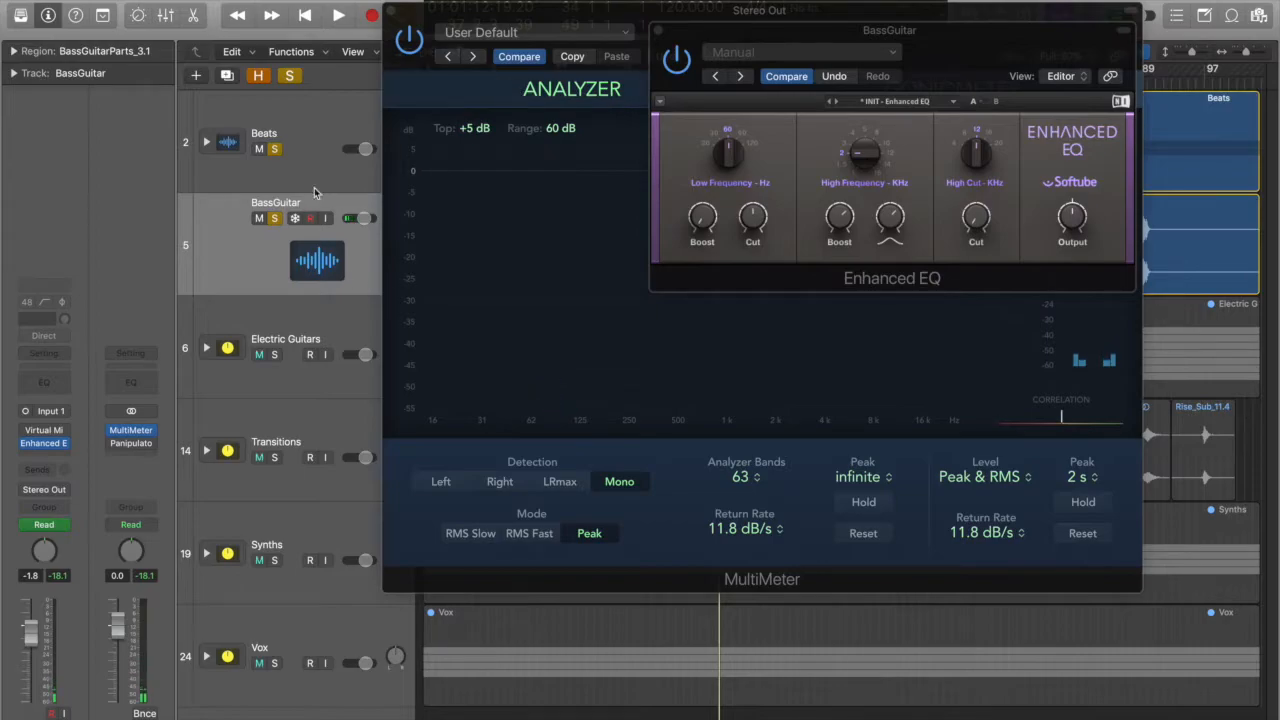
key("space")
left_click_drag(700, 40, 574, 118)
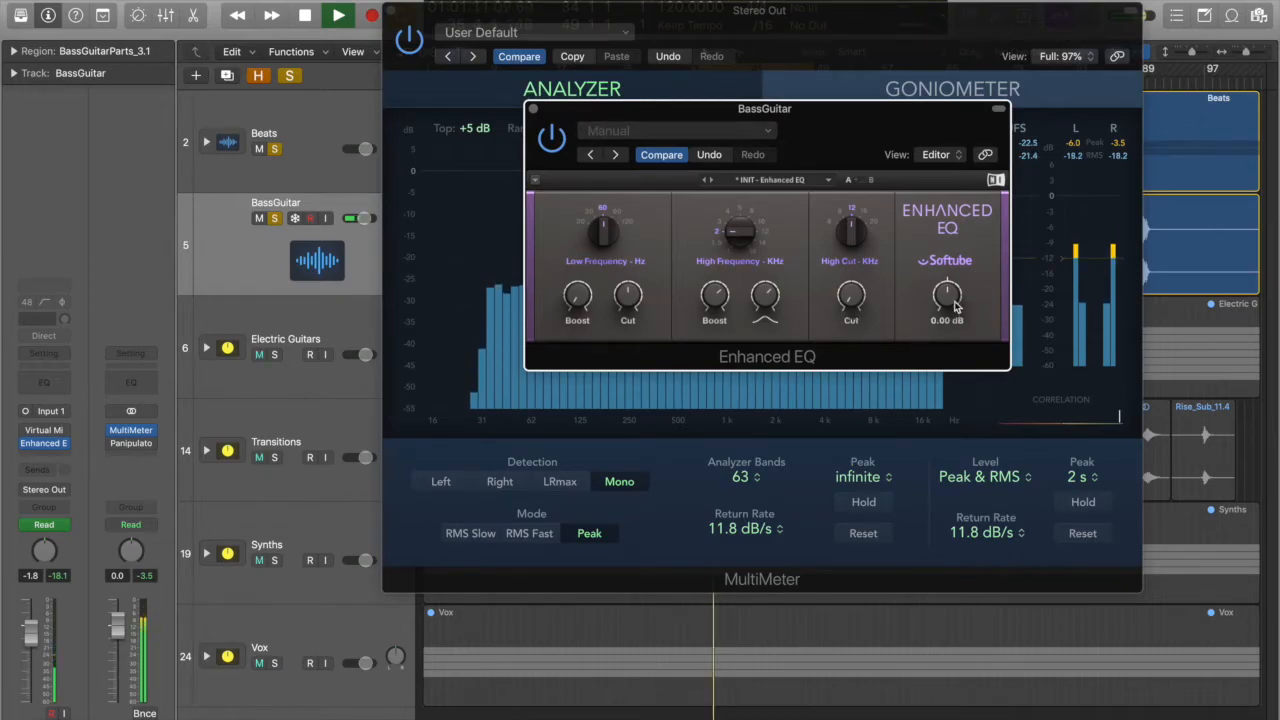
left_click_drag(948, 297, 948, 295)
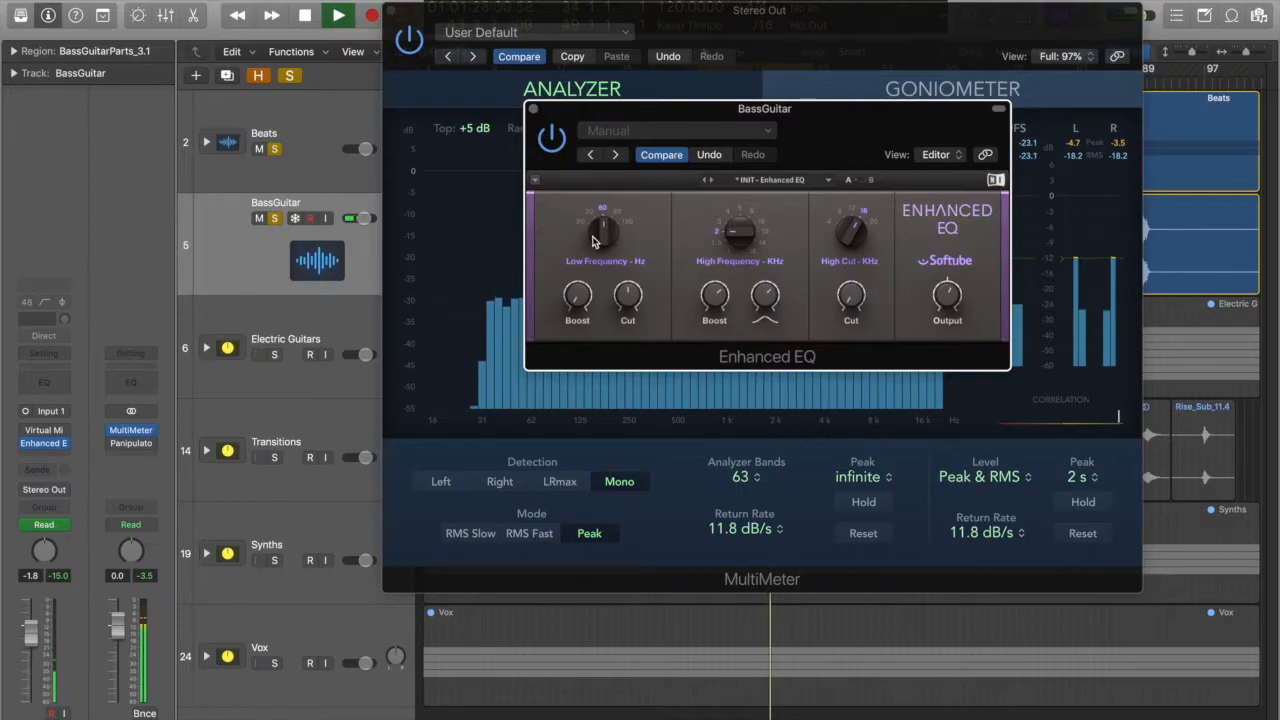
- Stop playback, close the Enhanced EQ and MultiMeter windows, and remove the solo from BassGuitar and Beats
left_click(533, 109)
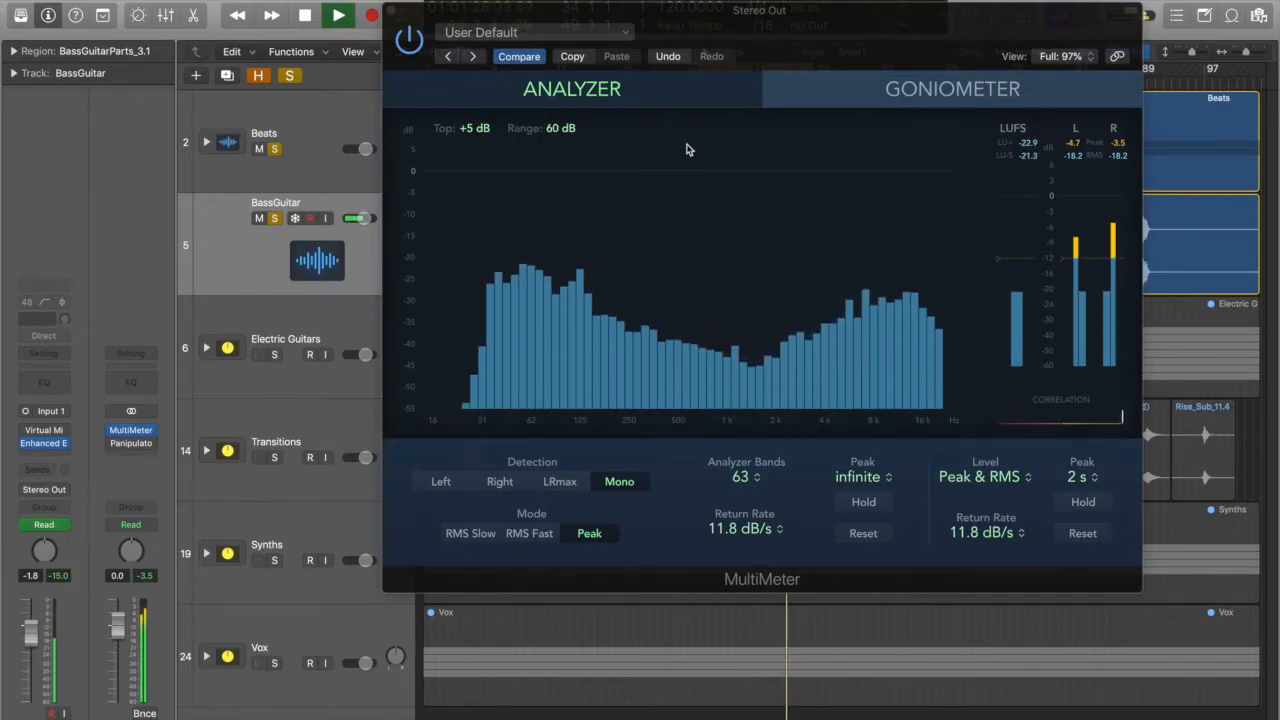
key("space")
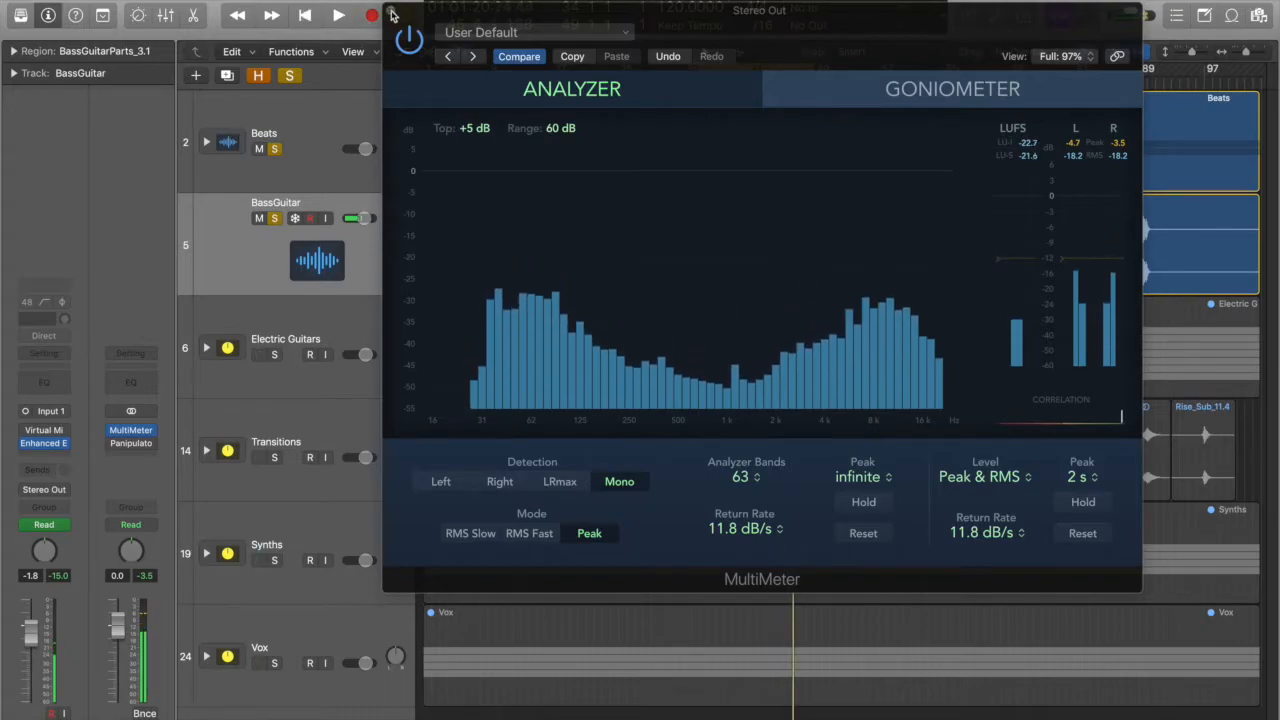
left_click(391, 11)
left_click(274, 218)
left_click(273, 146)
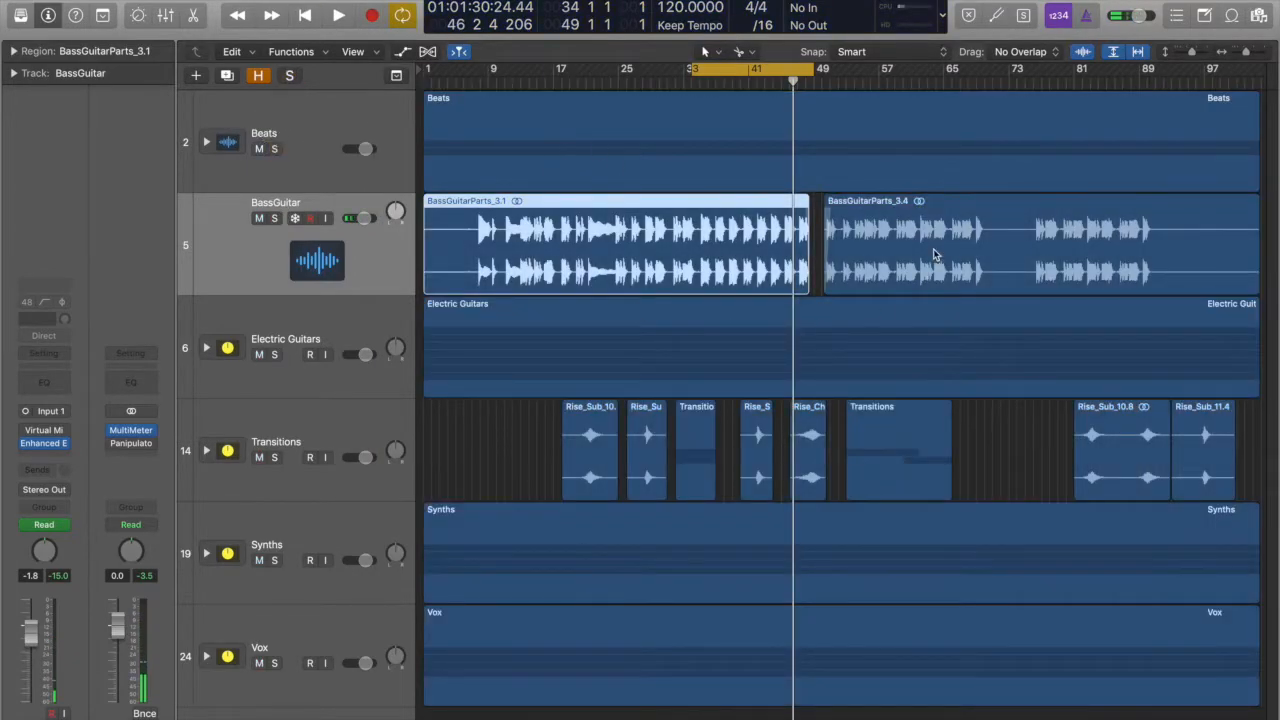
- Play the full mix, examine its frequency balance in the Stereo Out MultiMeter, and close the meter
key("space")
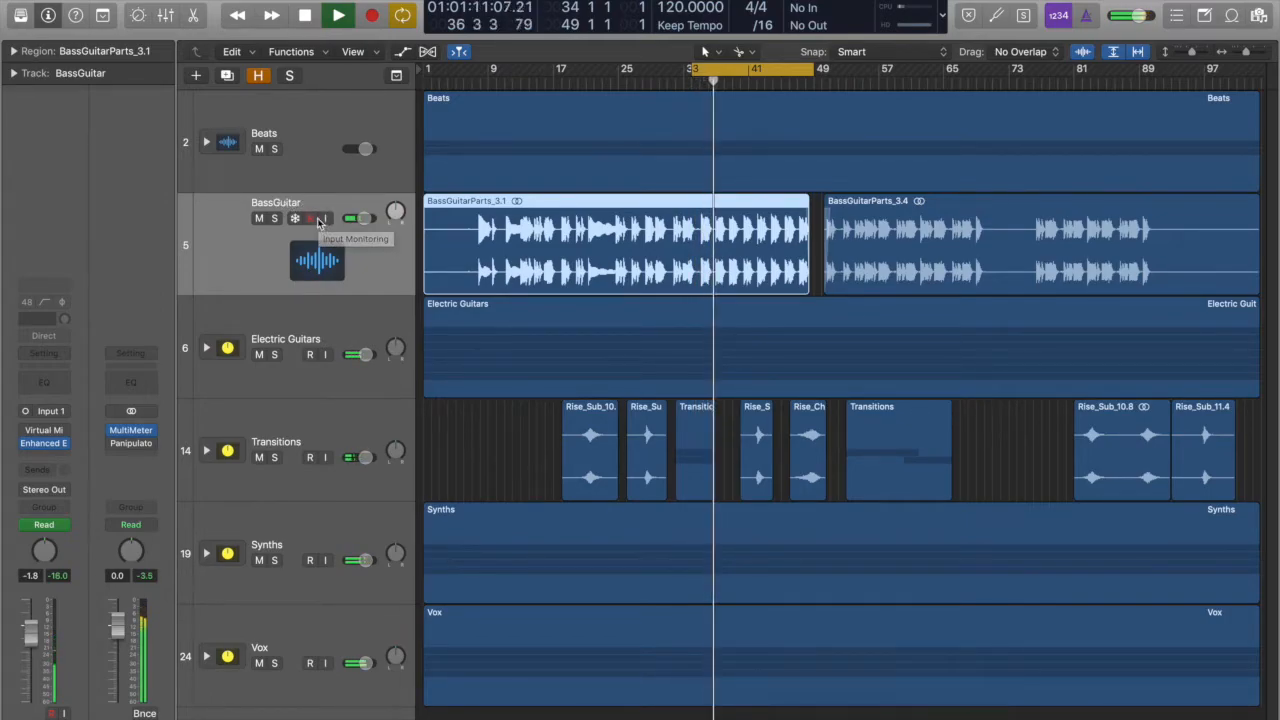
mouse_move(129, 434)
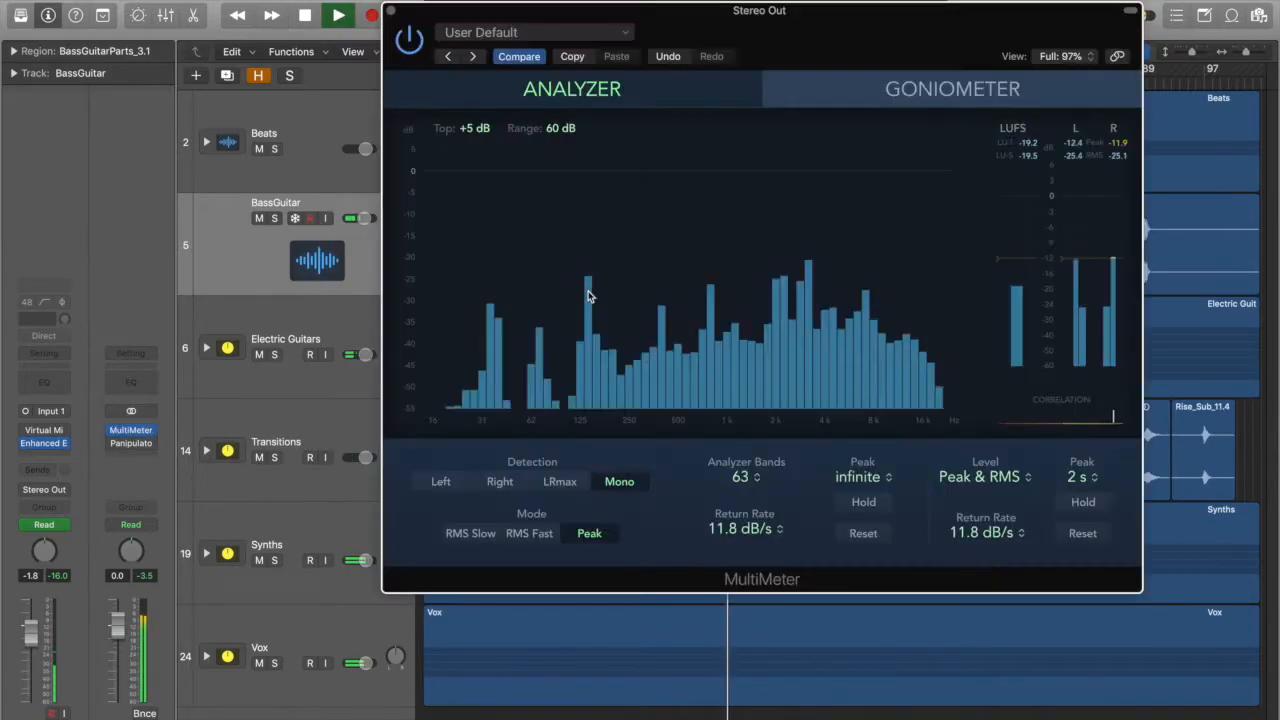
left_click(131, 433)
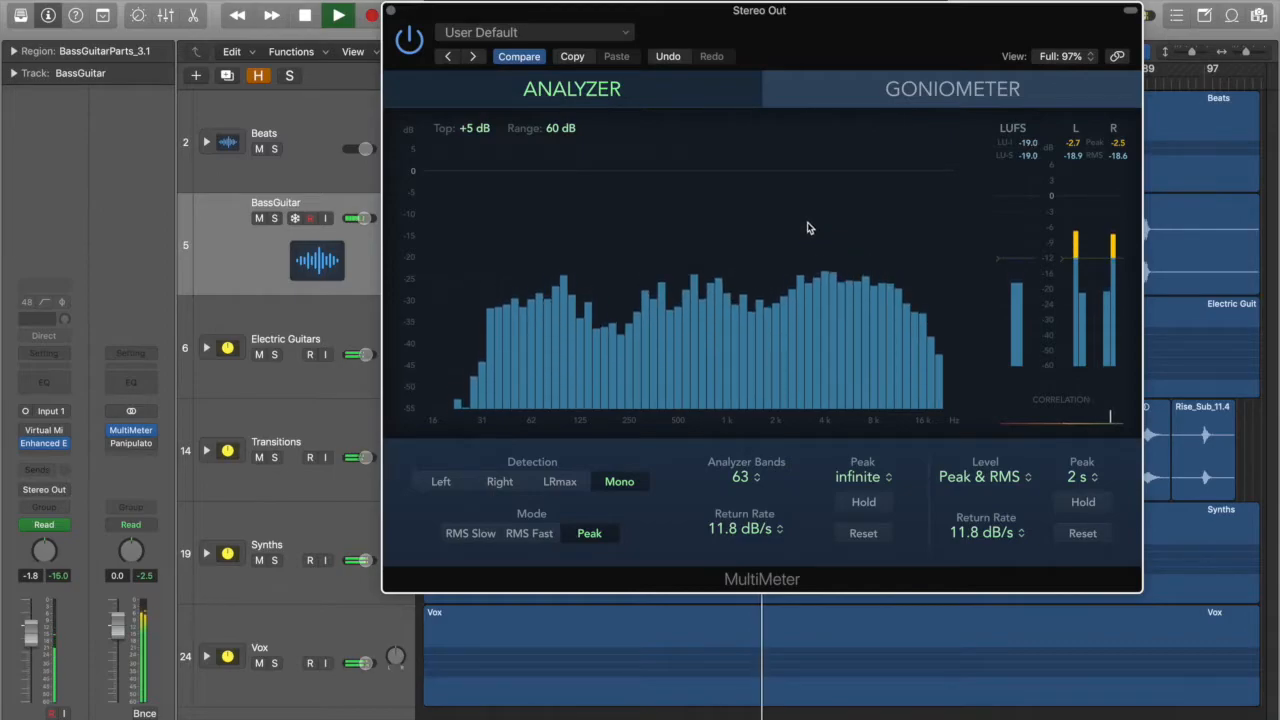
left_click_drag(812, 40, 841, 38)
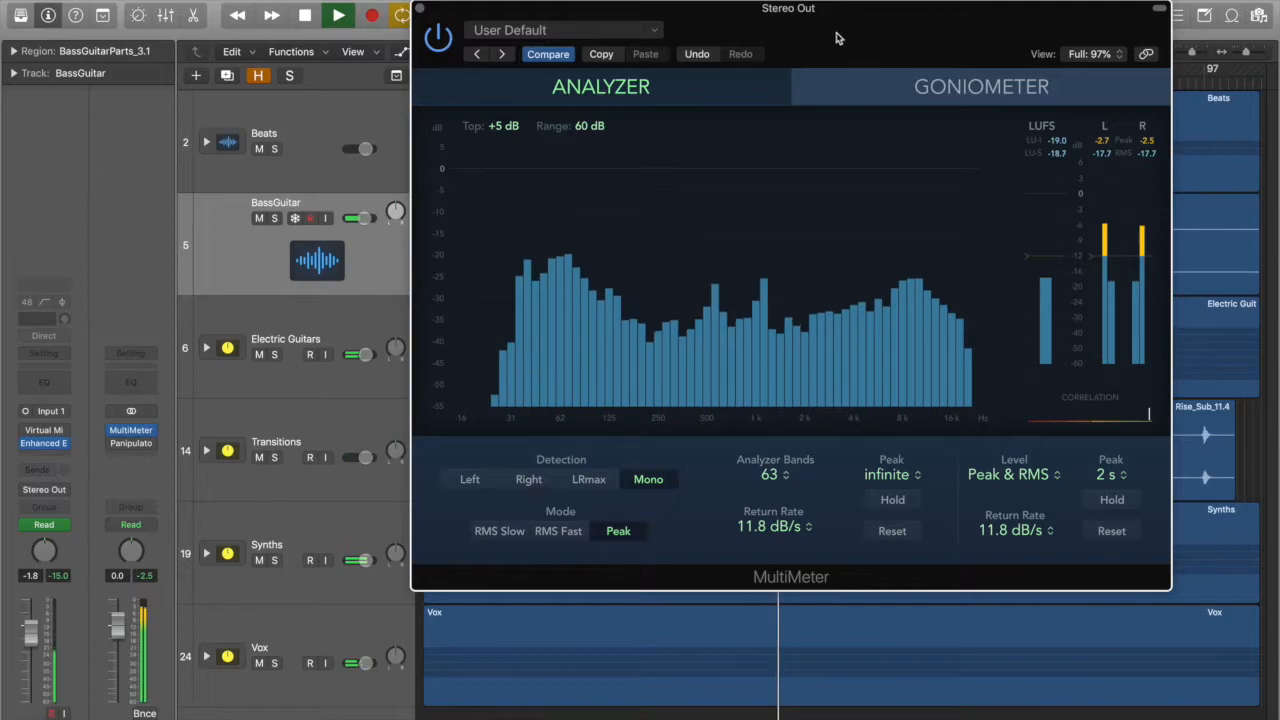
left_click(421, 8)
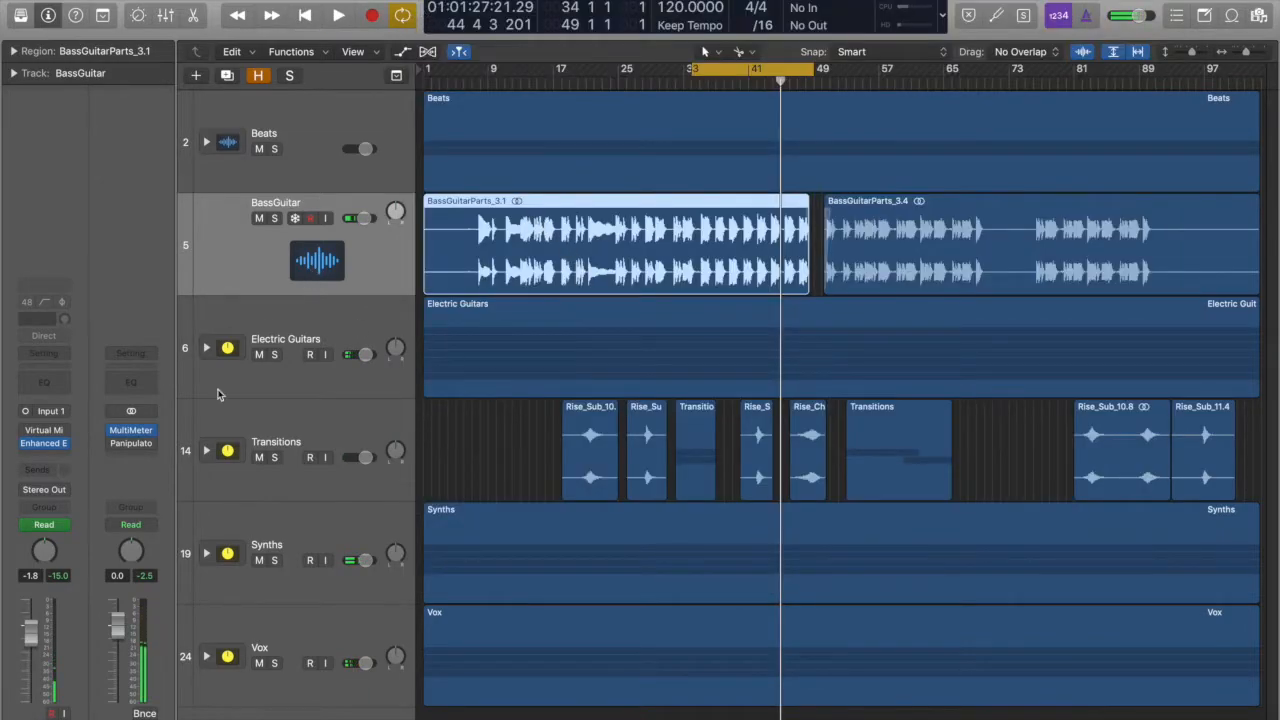
- Reduce the low-frequency cut in BassGuitar's Enhanced EQ to about 3.4 and play the full mix
left_click(45, 446)
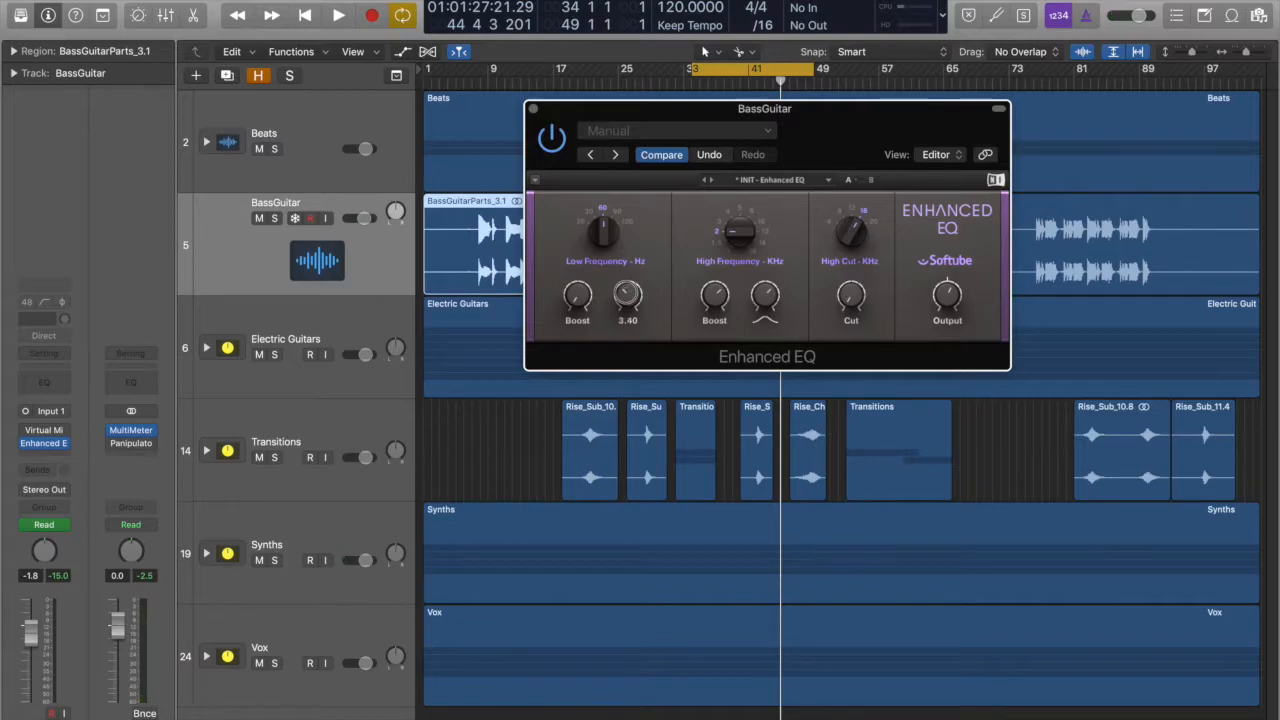
left_click_drag(690, 116, 820, 112)
key("space")
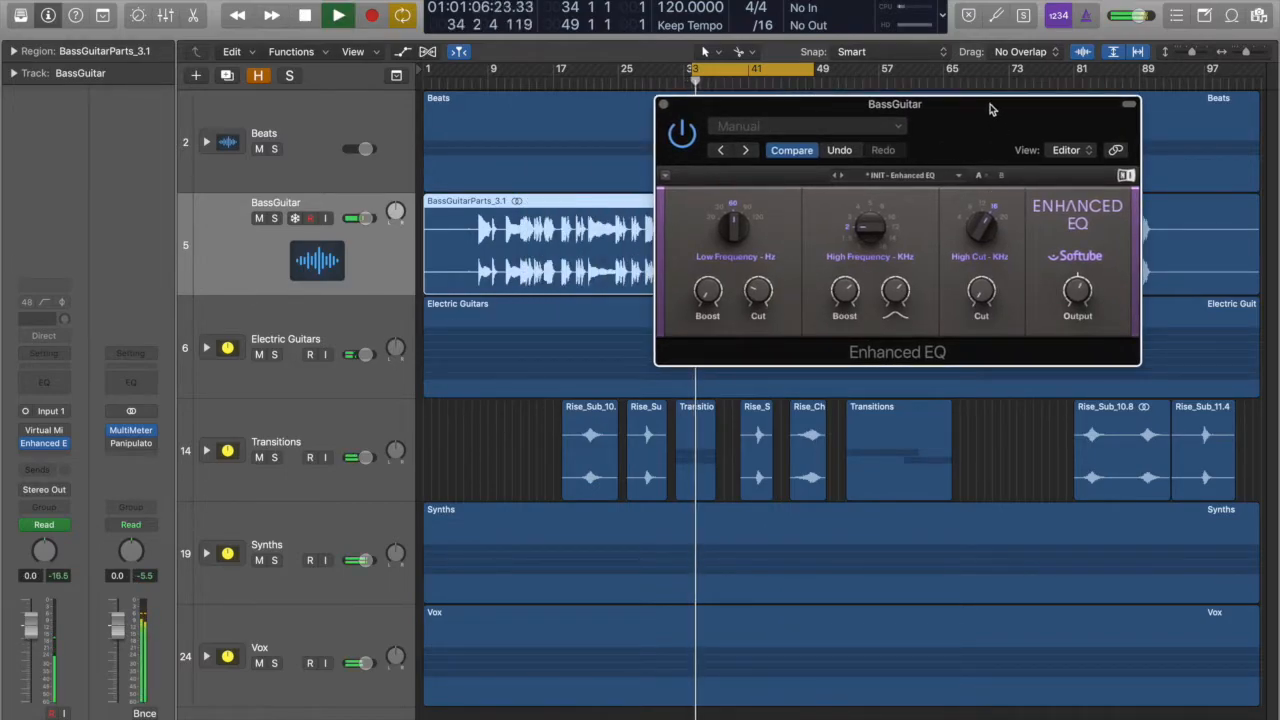
- Open the Stereo Out MultiMeter, enable peak hold to capture the full mix's spectrum, and stop playback
left_click(135, 432)
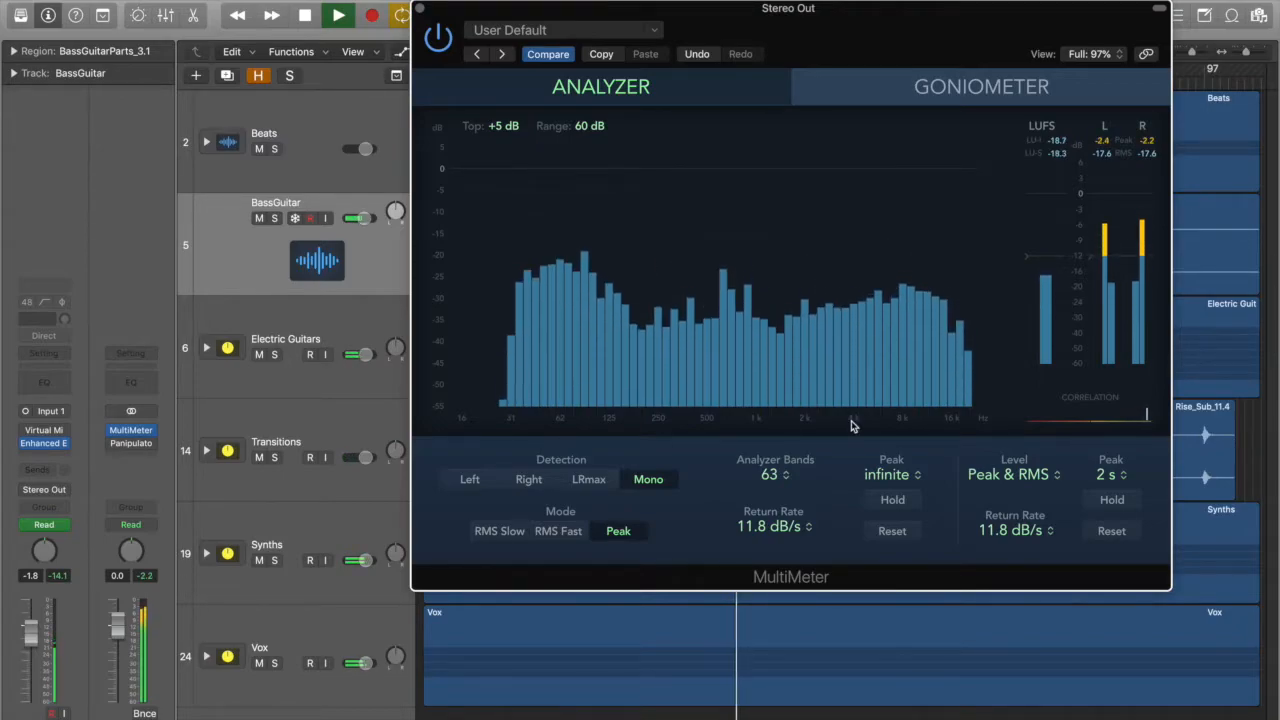
left_click(895, 499)
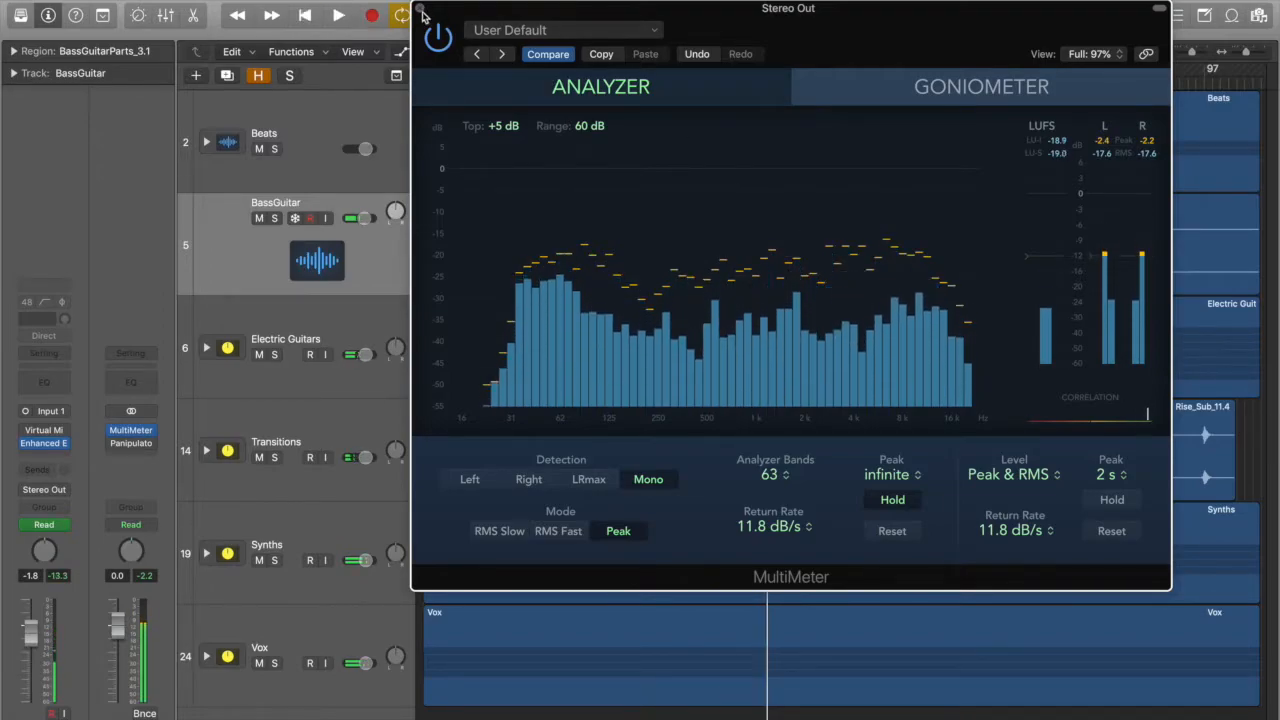
key("space")
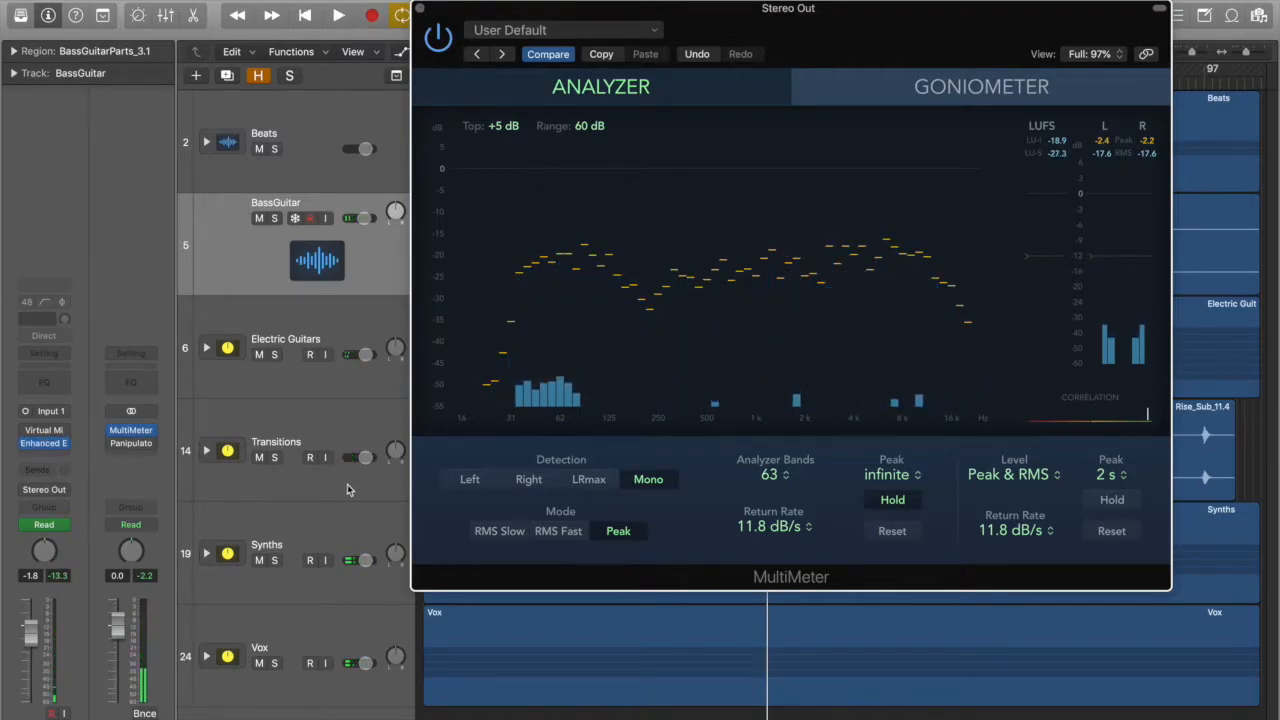
- Reopen BassGuitar's Enhanced EQ, set the high cut frequency to 20 kHz, and close the plug-in
left_click(41, 446)
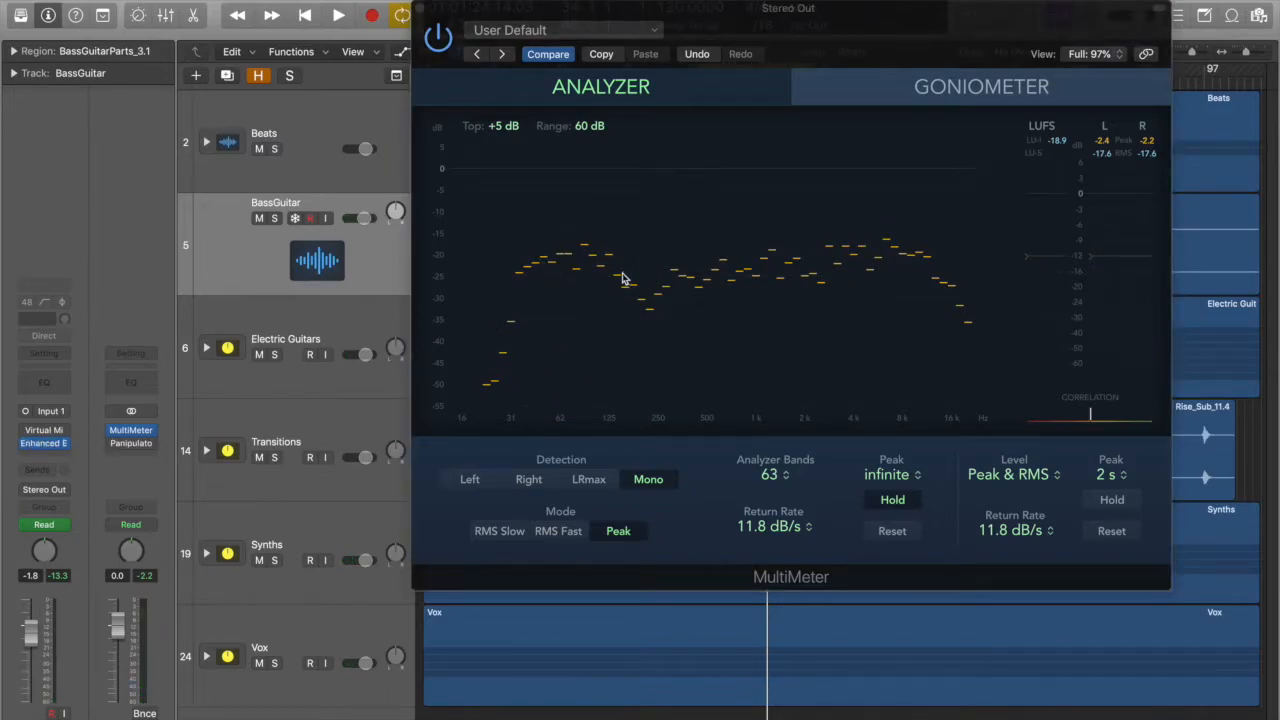
left_click(45, 445)
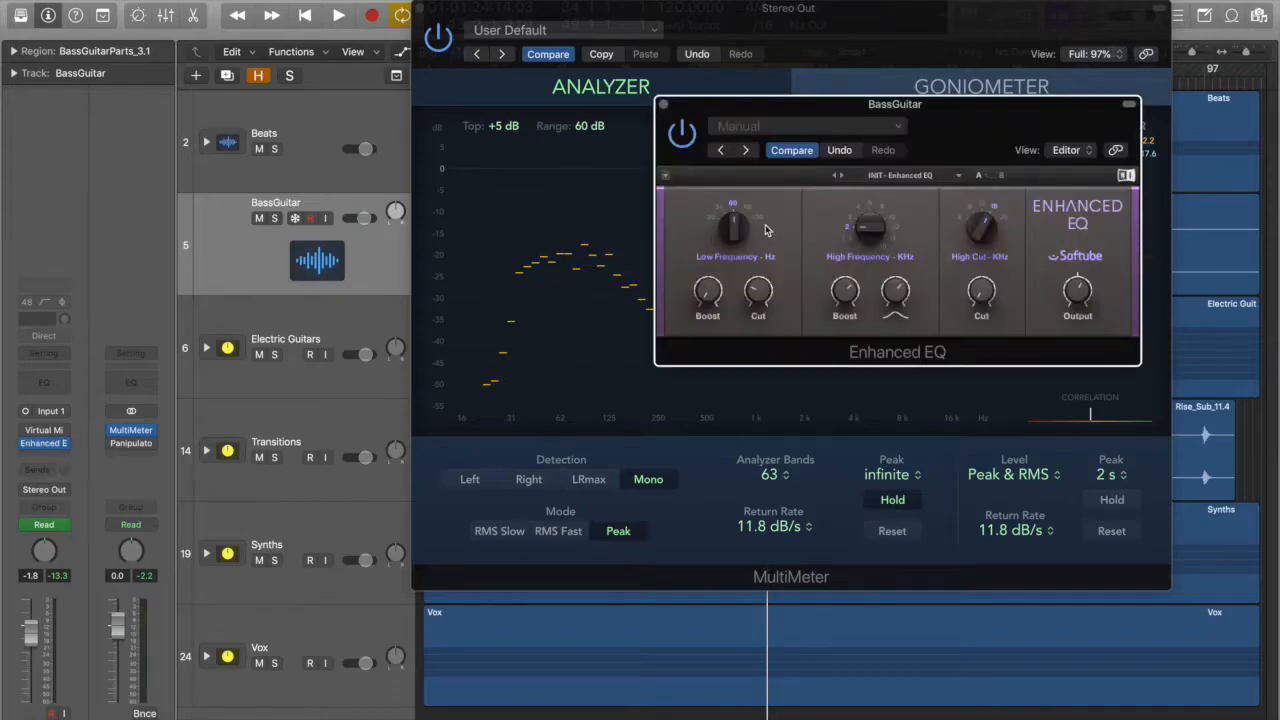
left_click_drag(938, 129, 920, 126)
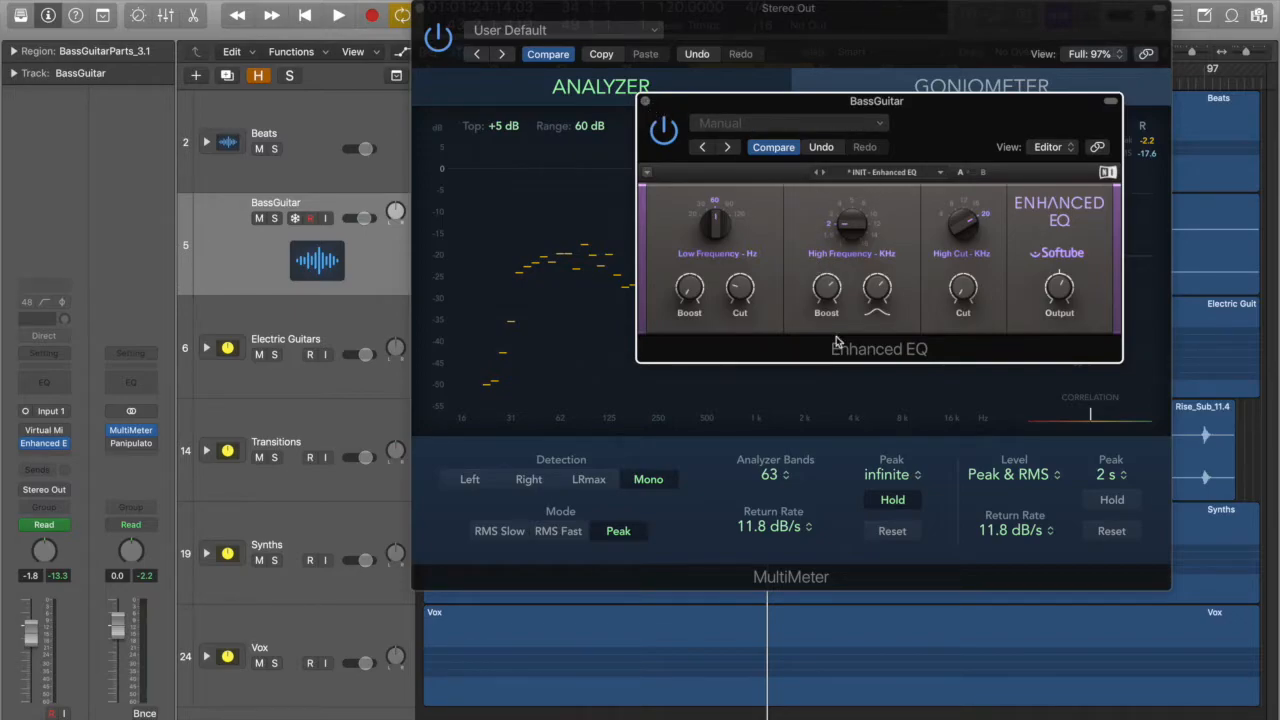
left_click(646, 104)
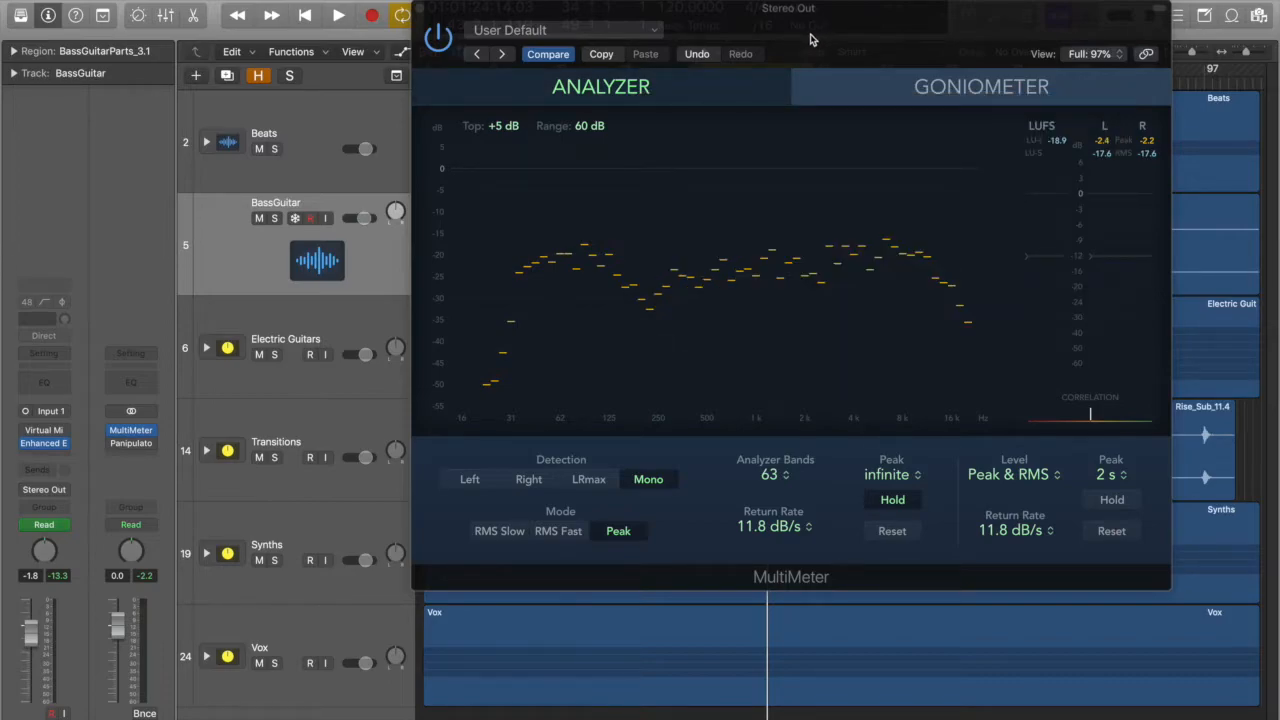
- Close and reopen the Stereo Out MultiMeter, play the full mix, examine its frequency spectrum, and close the meter
left_click(420, 11)
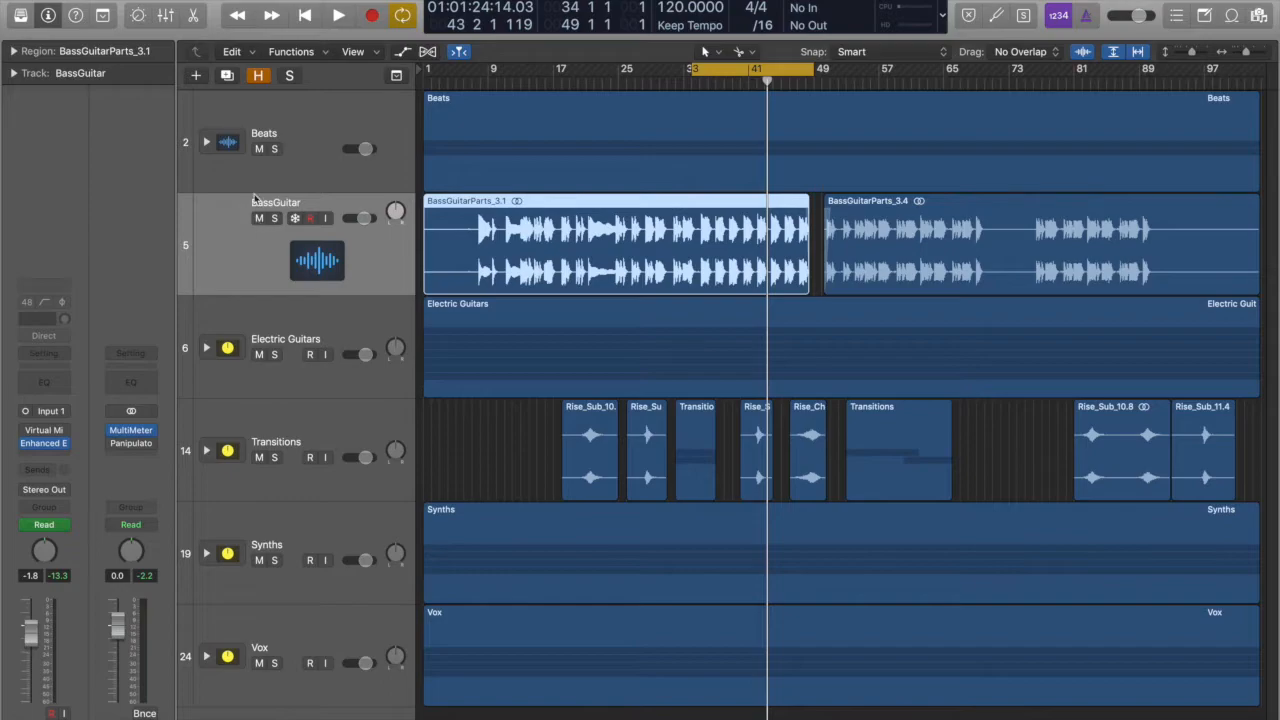
left_click(131, 432)
key("space")
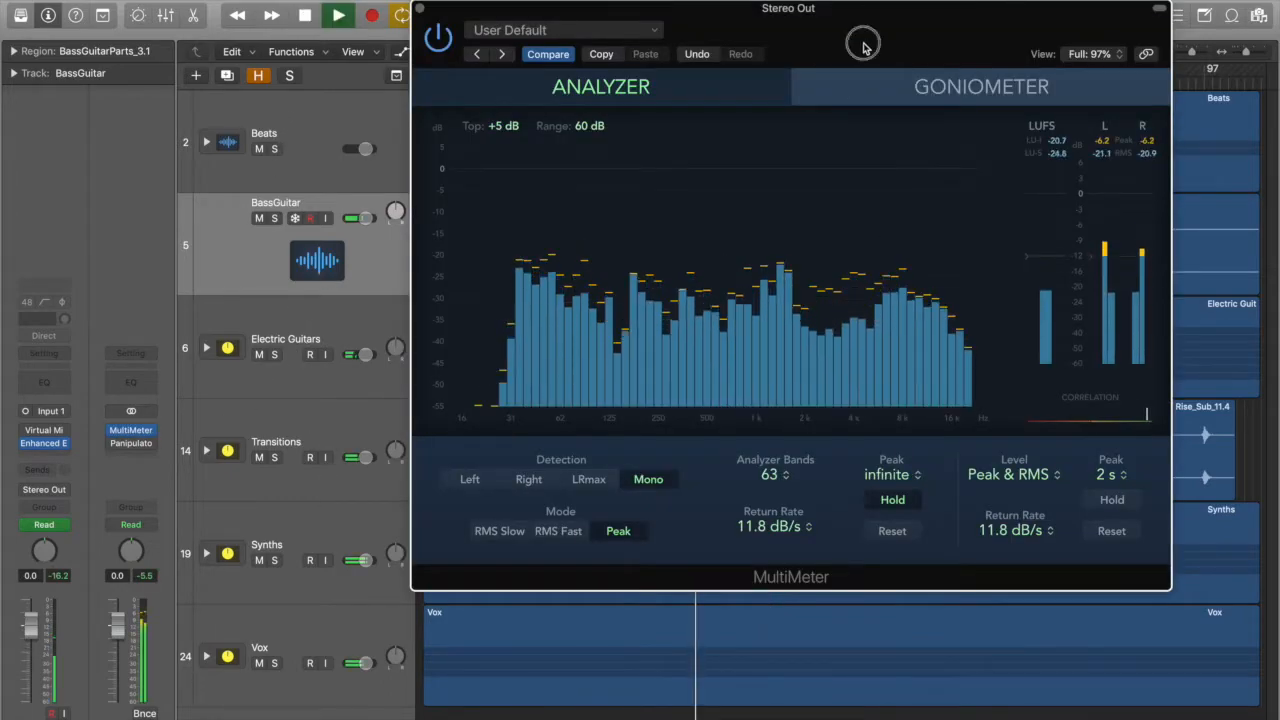
left_click_drag(863, 47, 847, 25)
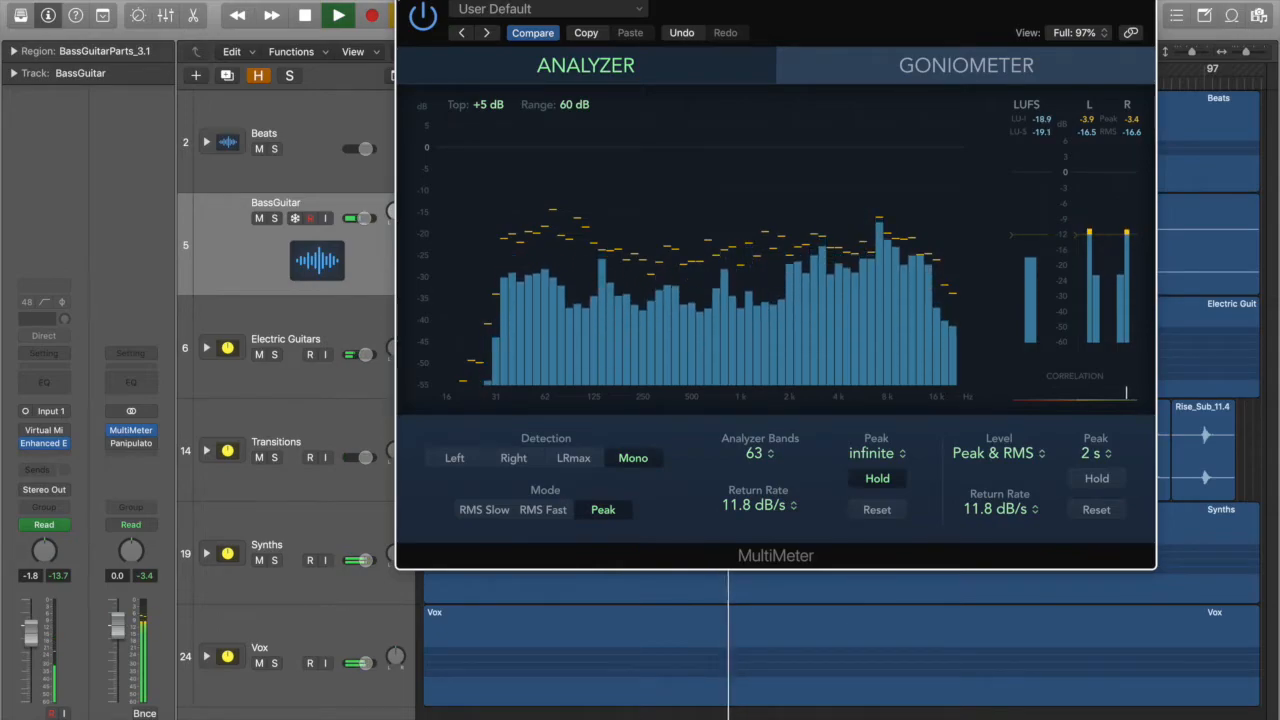
key("super+w")
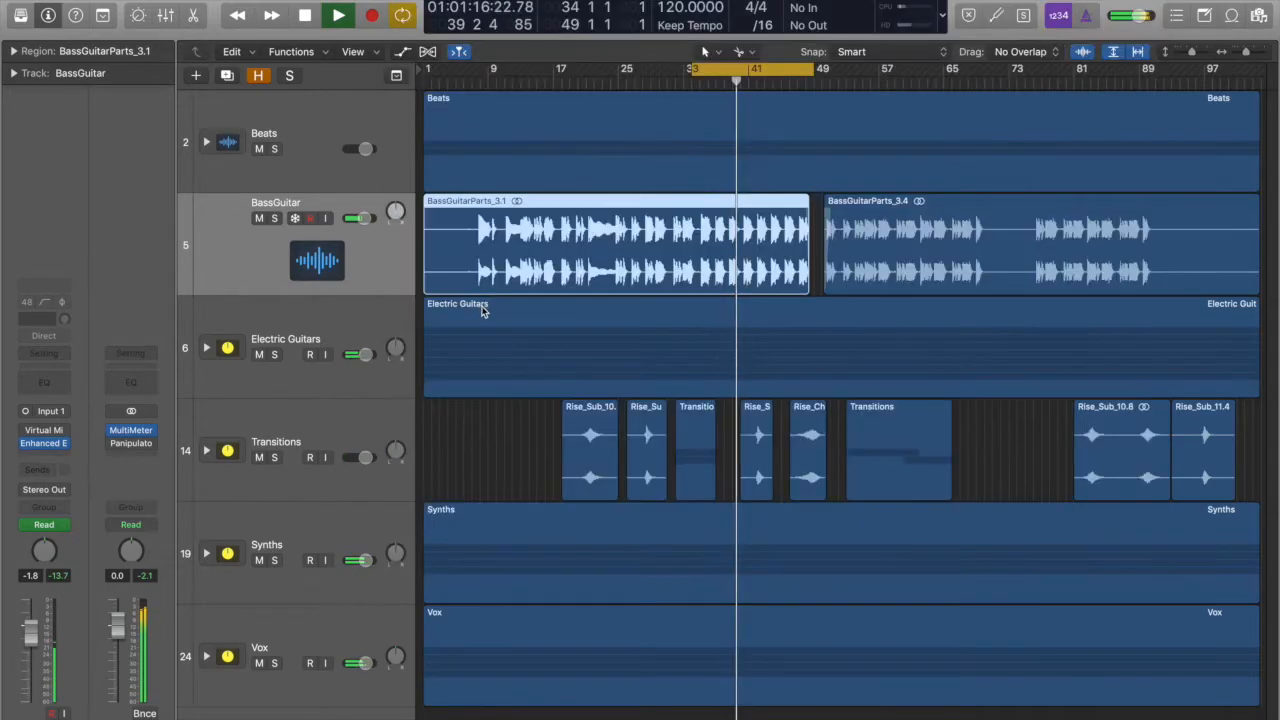
- Solo and expand the Synths stack, examine its spectrum in the Stereo Out MultiMeter, stop playback, and close the meter
left_click(275, 561)
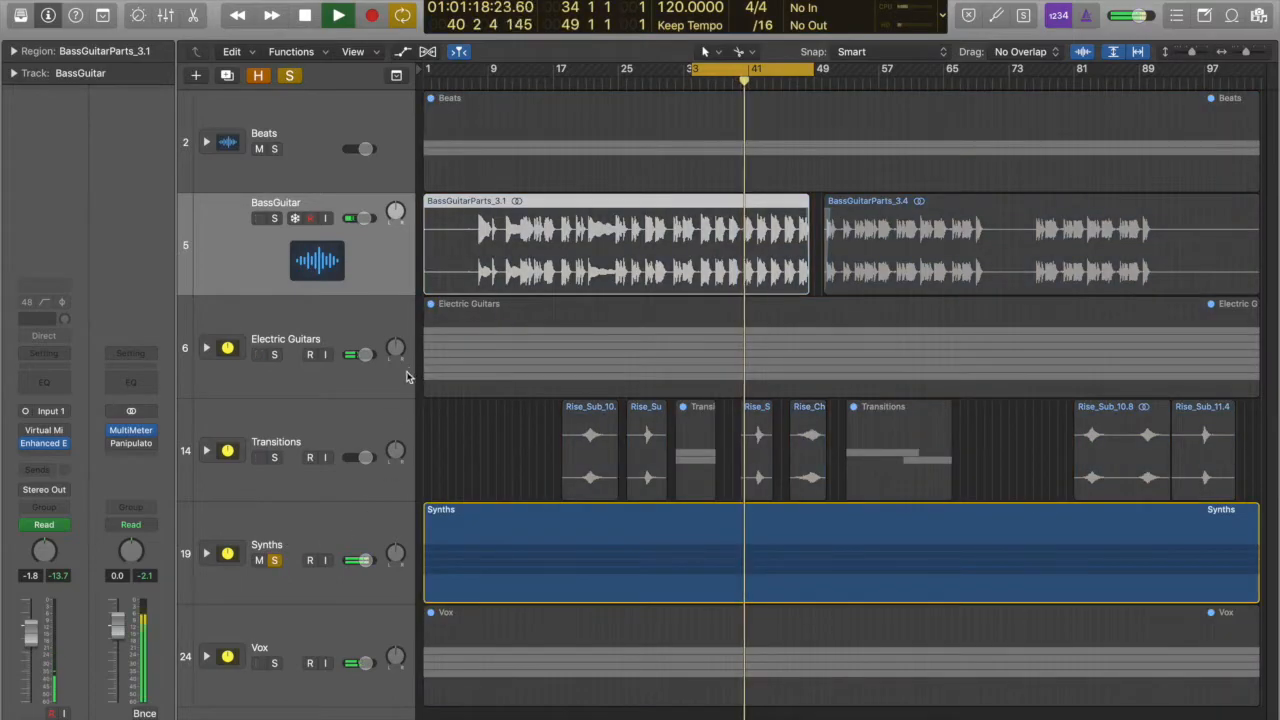
left_click(286, 514)
left_click(206, 553)
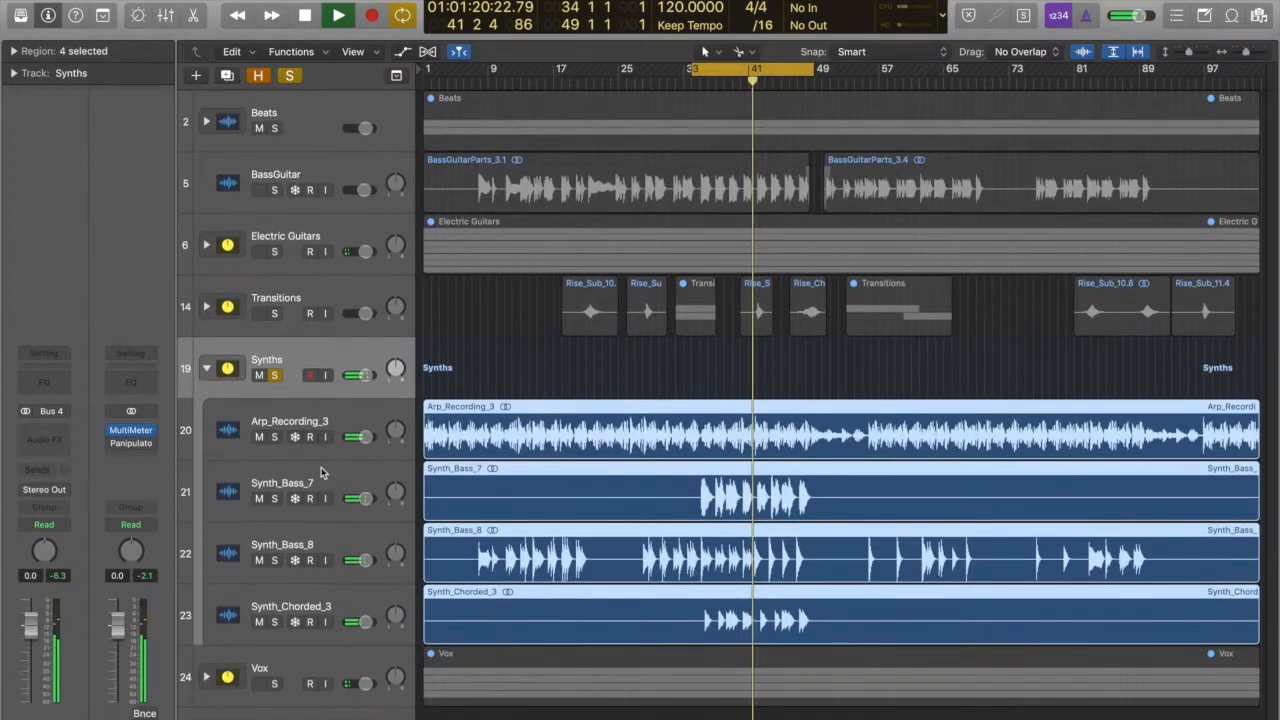
left_click(131, 431)
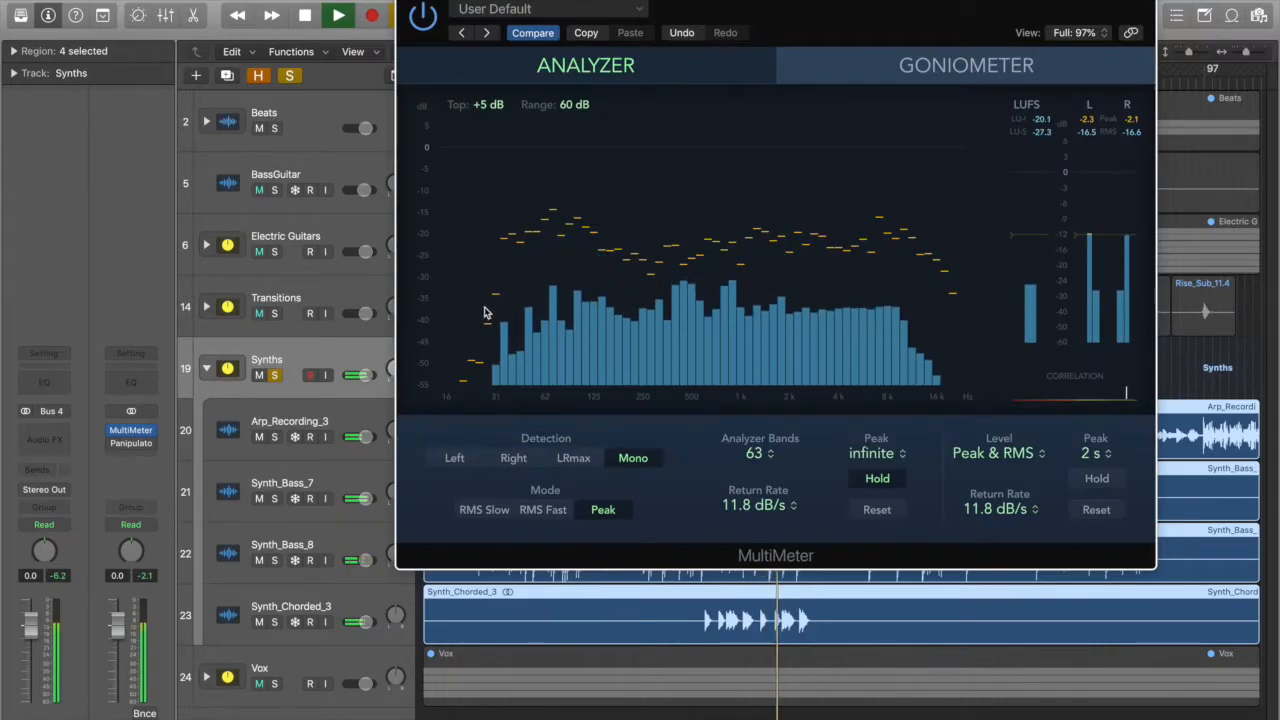
key("space")
left_click(406, 3)
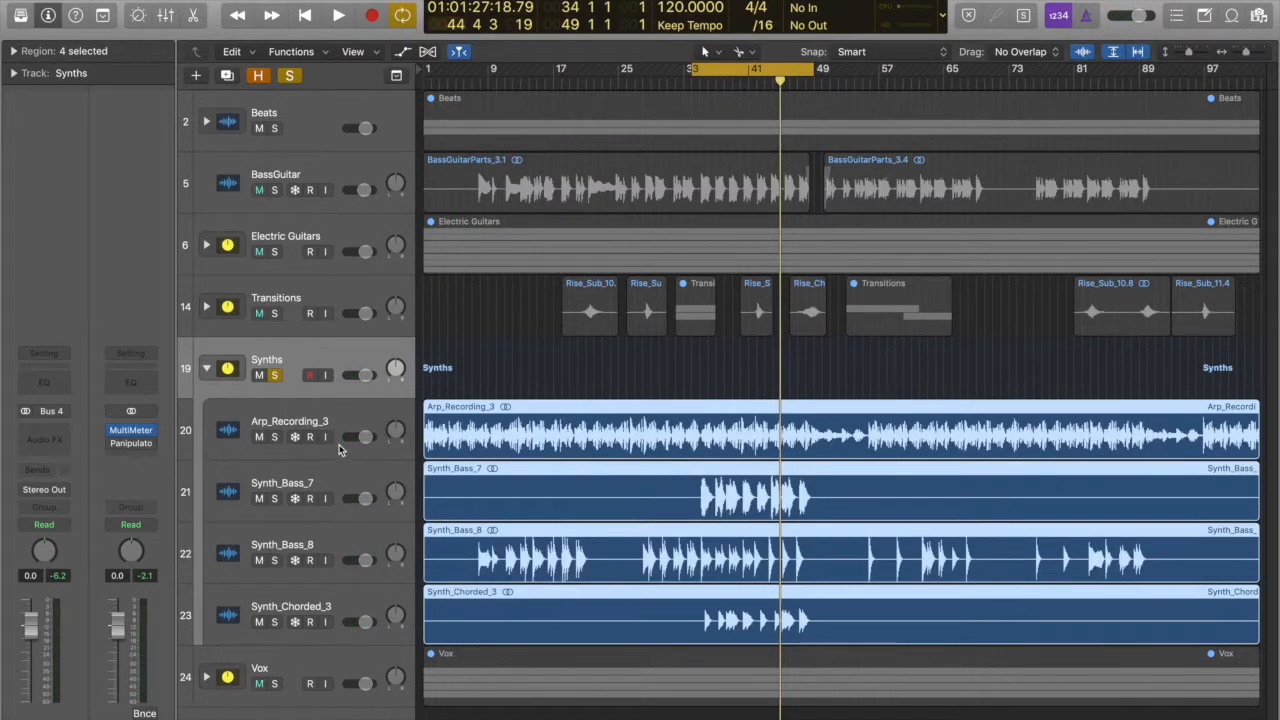
- Unsolo the Synths stack and insert the Native Instruments Passive EQ on it in stereo
left_click(275, 377)
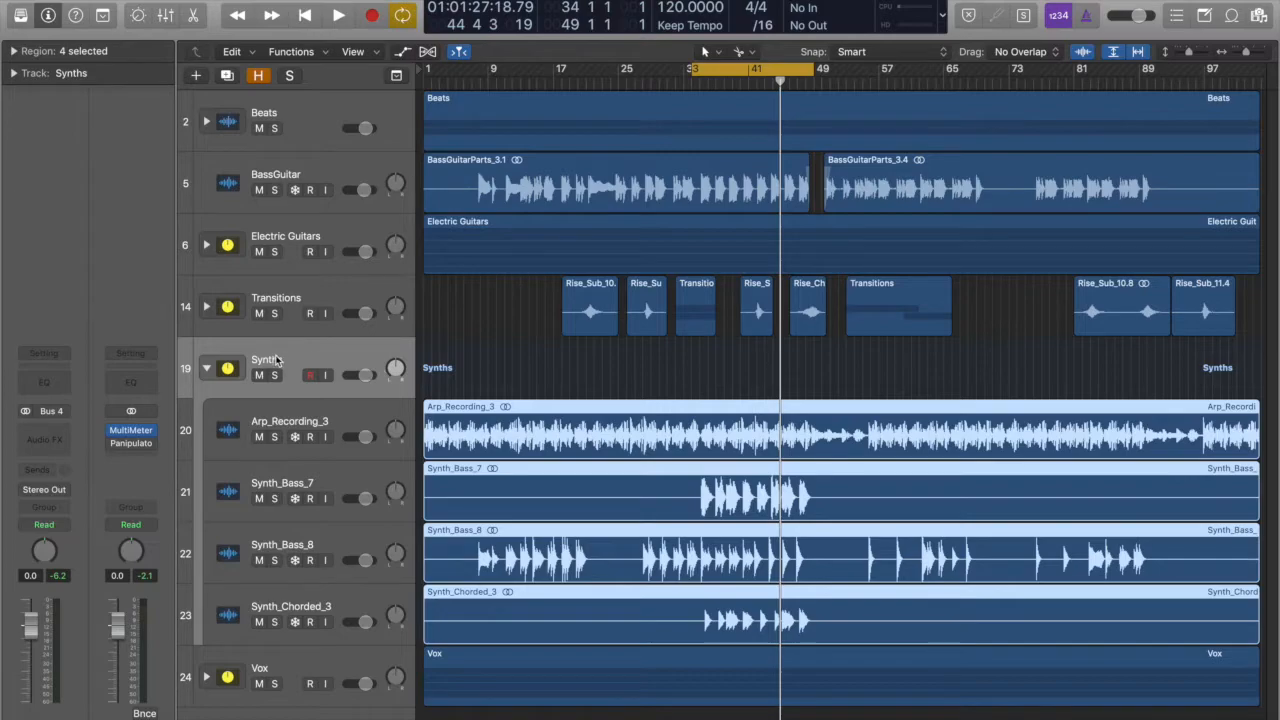
left_click(60, 431)
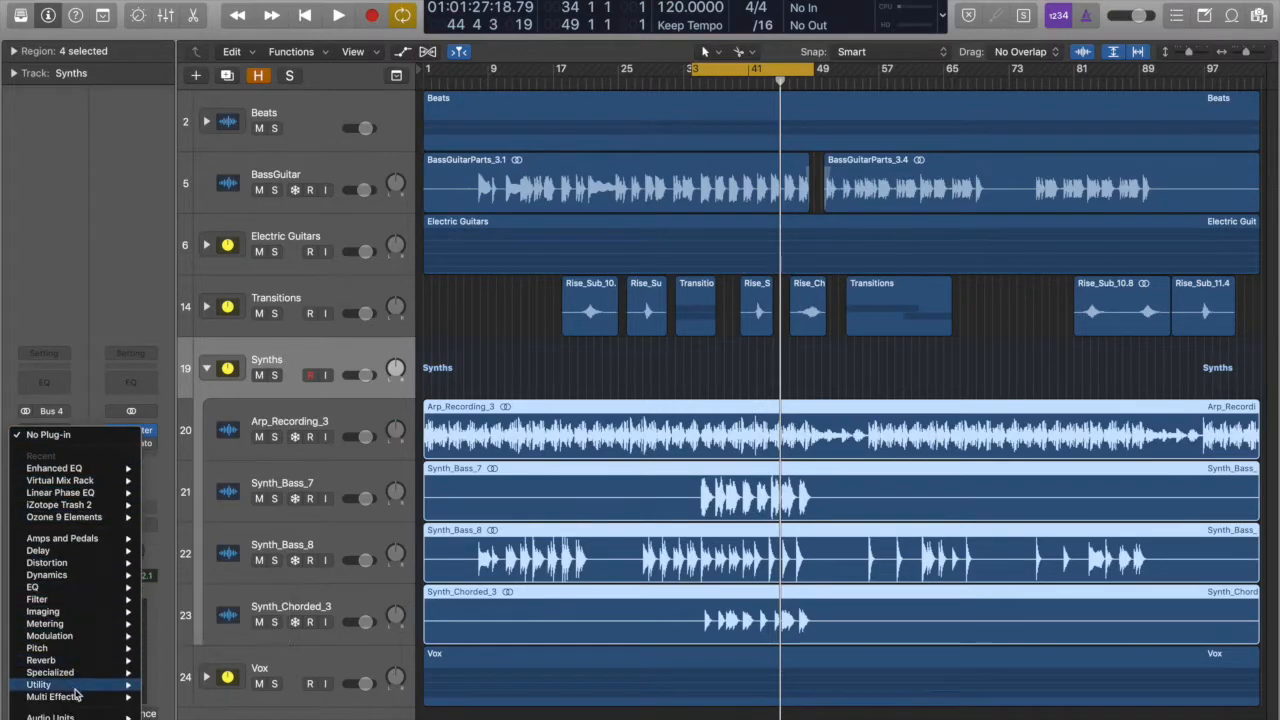
mouse_move(50, 716)
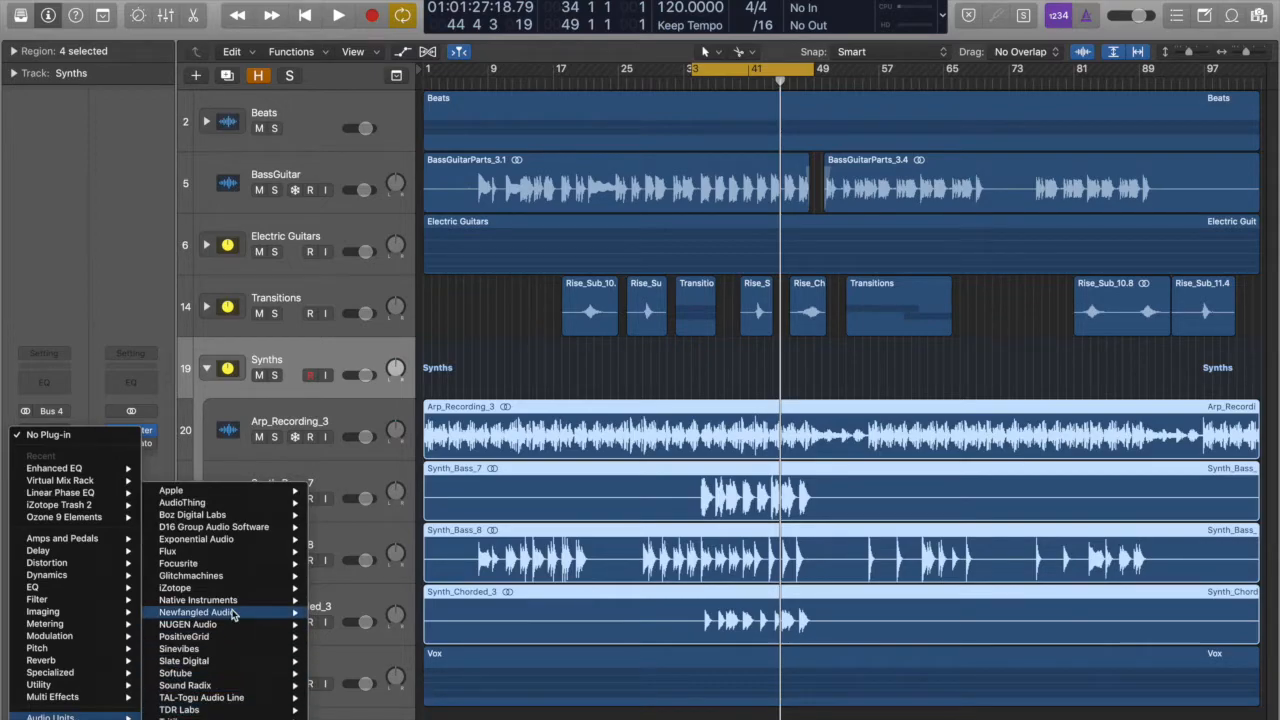
mouse_move(232, 613)
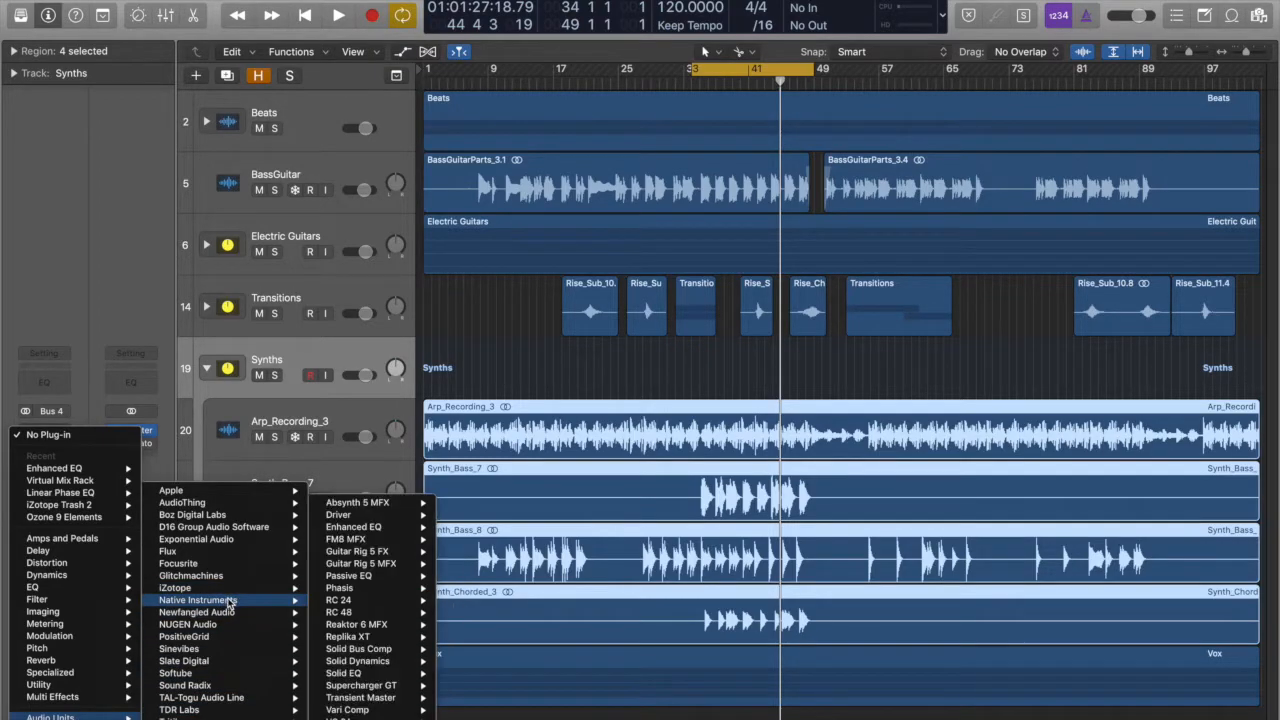
mouse_move(383, 640)
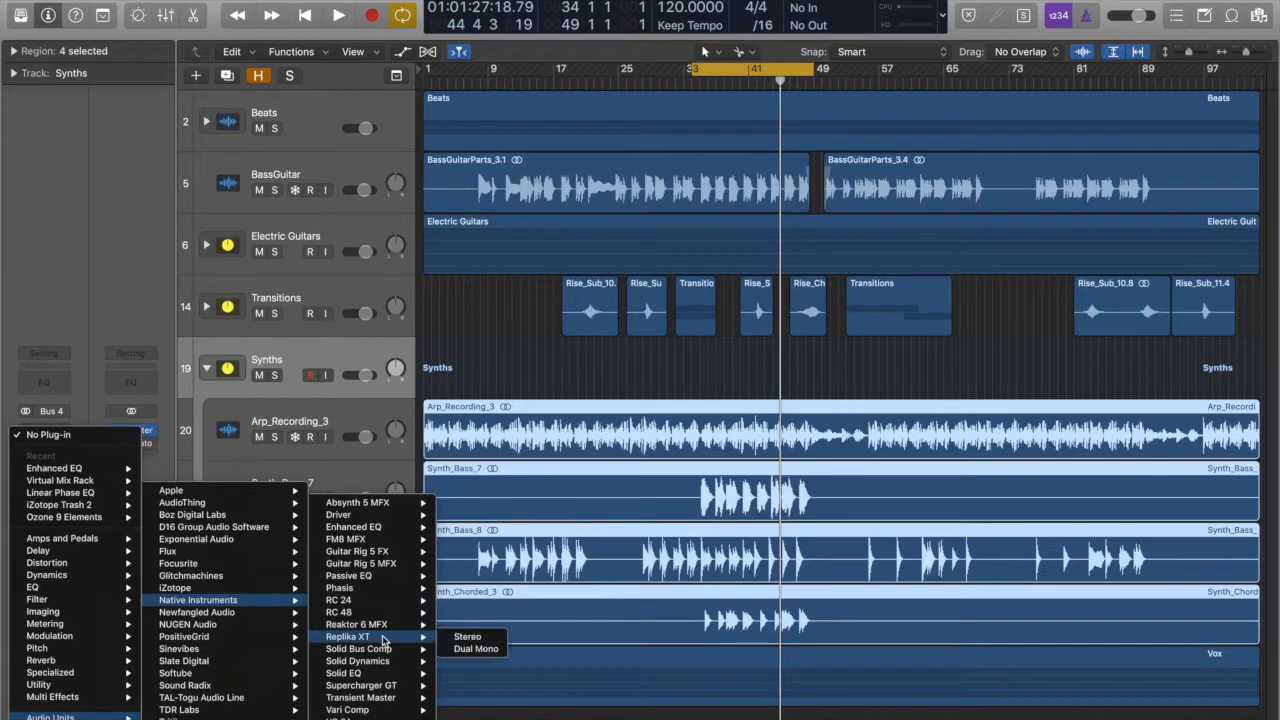
mouse_move(390, 530)
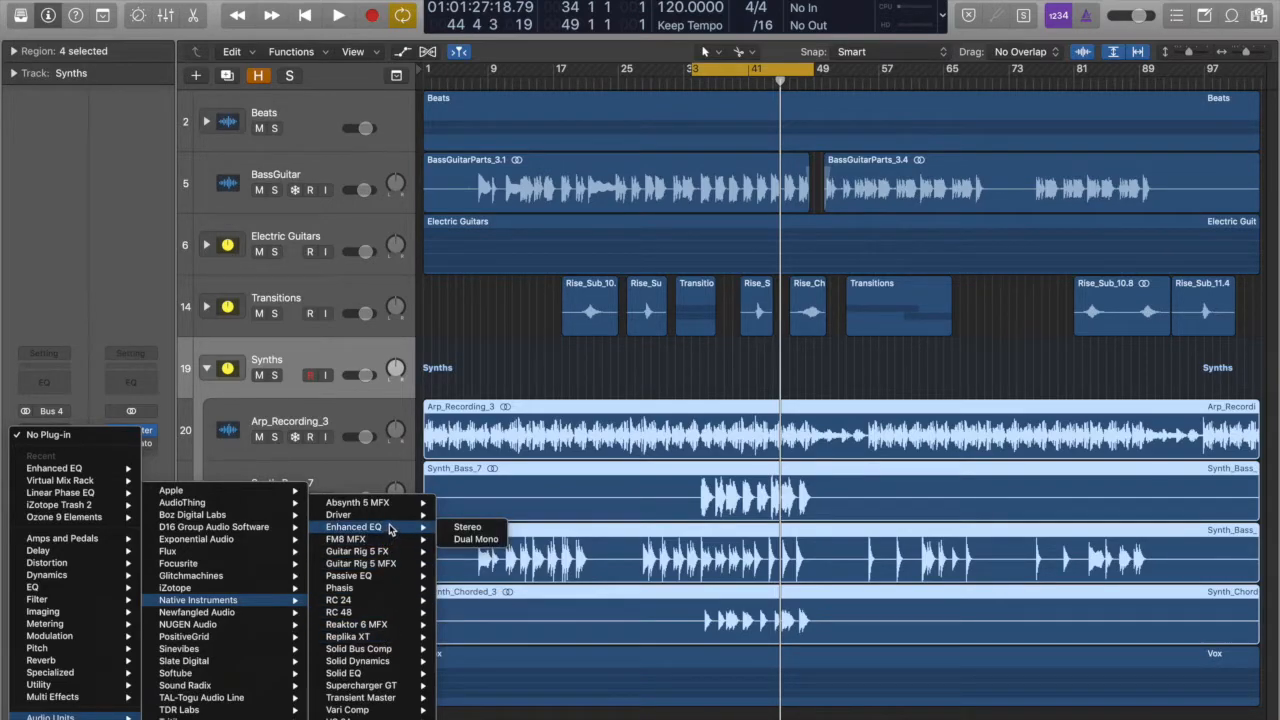
mouse_move(393, 583)
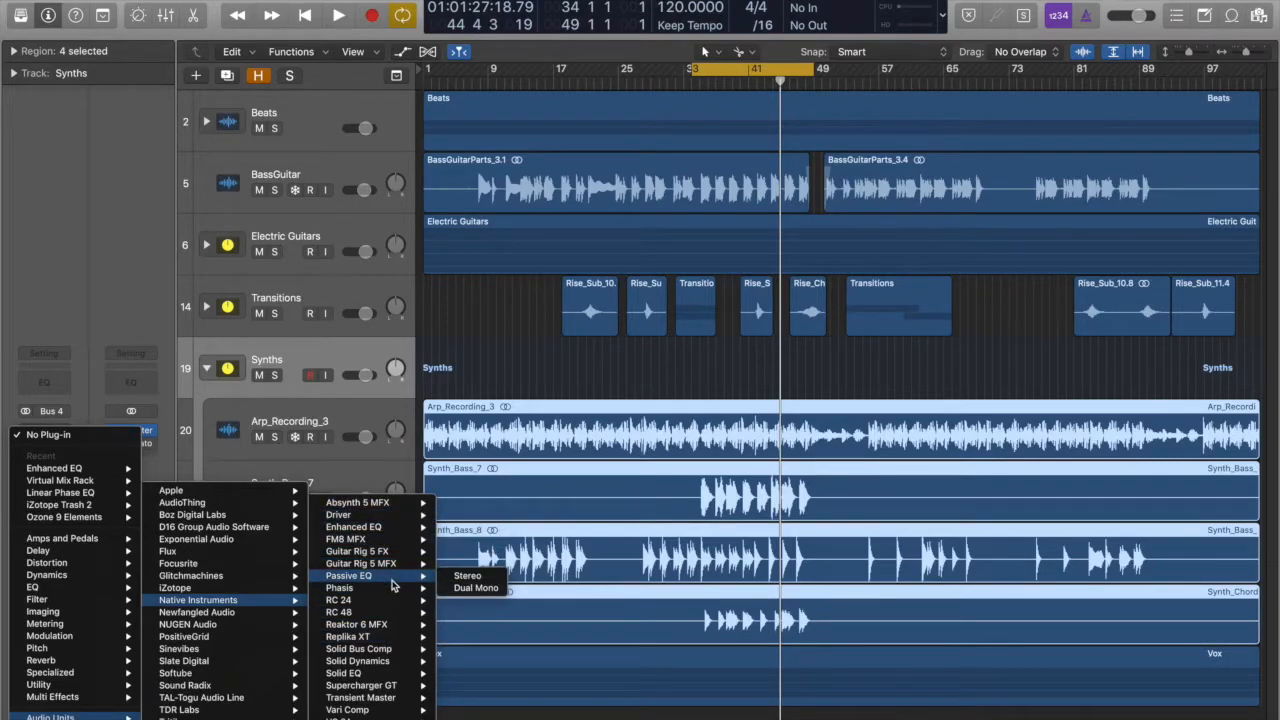
left_click(467, 577)
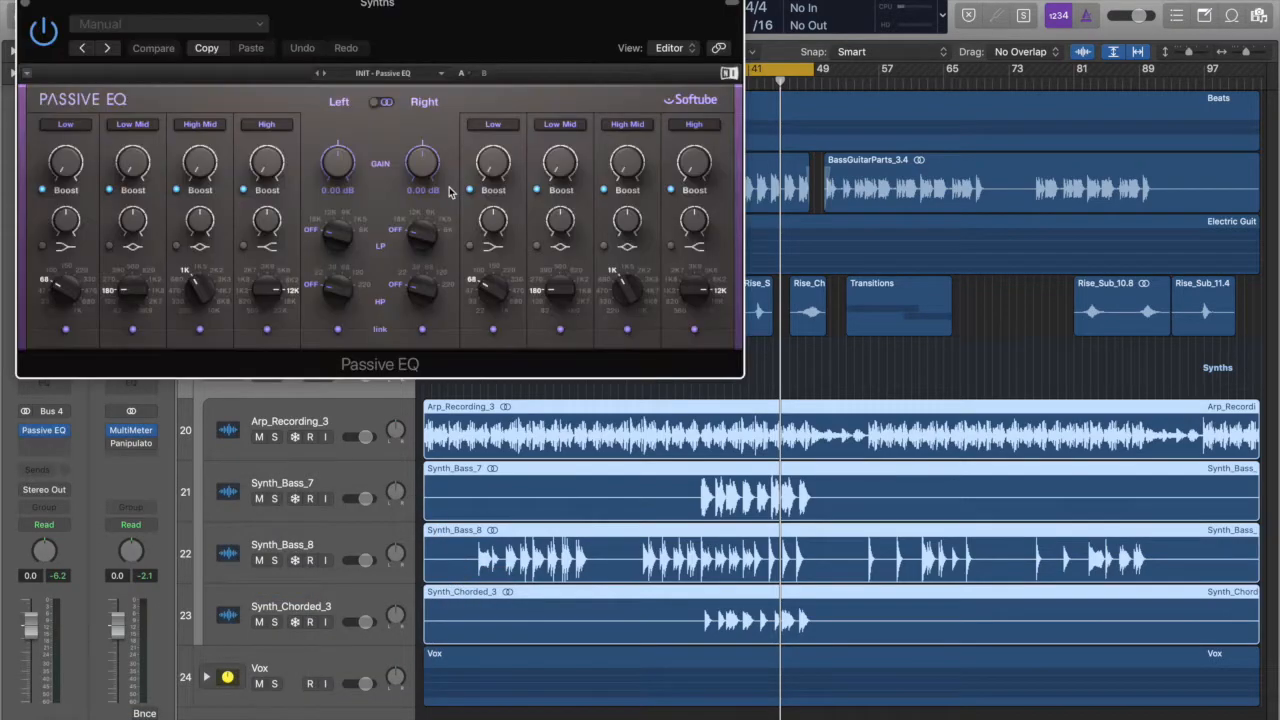
left_click_drag(468, 35, 902, 85)
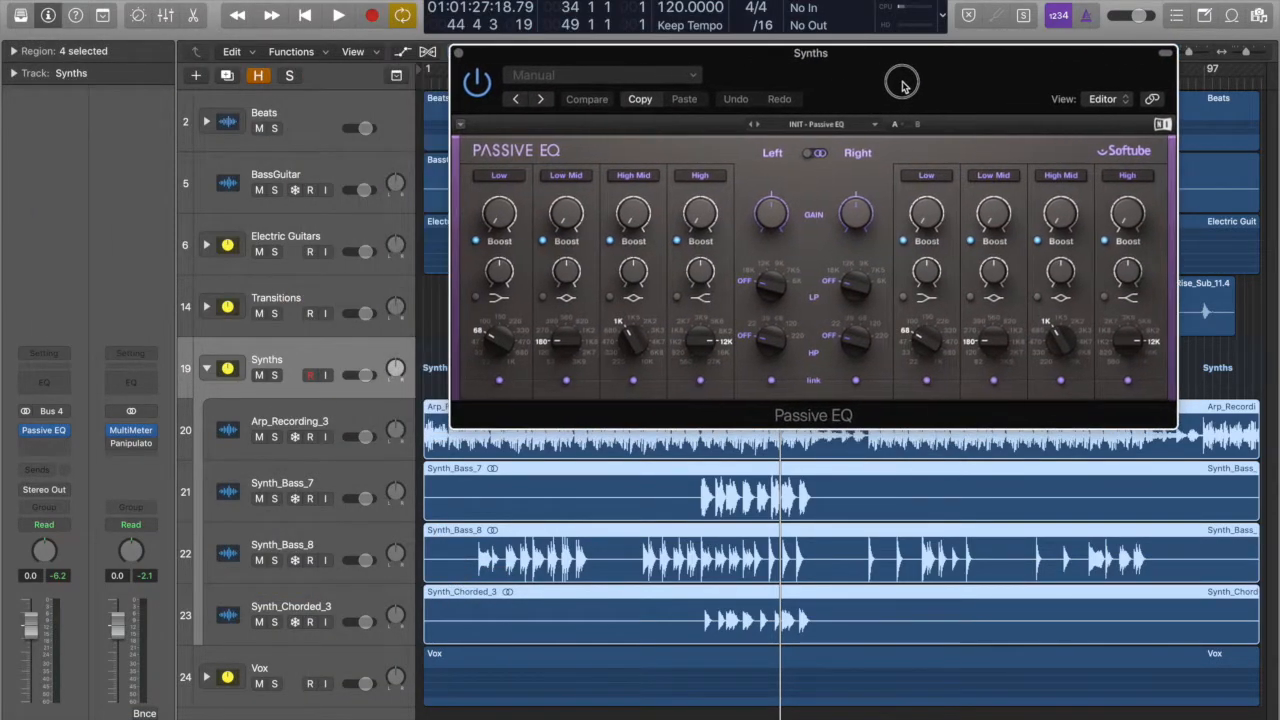
- Insert a Linear Phase EQ after the Passive EQ on Synths and turn off every band except the high shelf
left_click(62, 444)
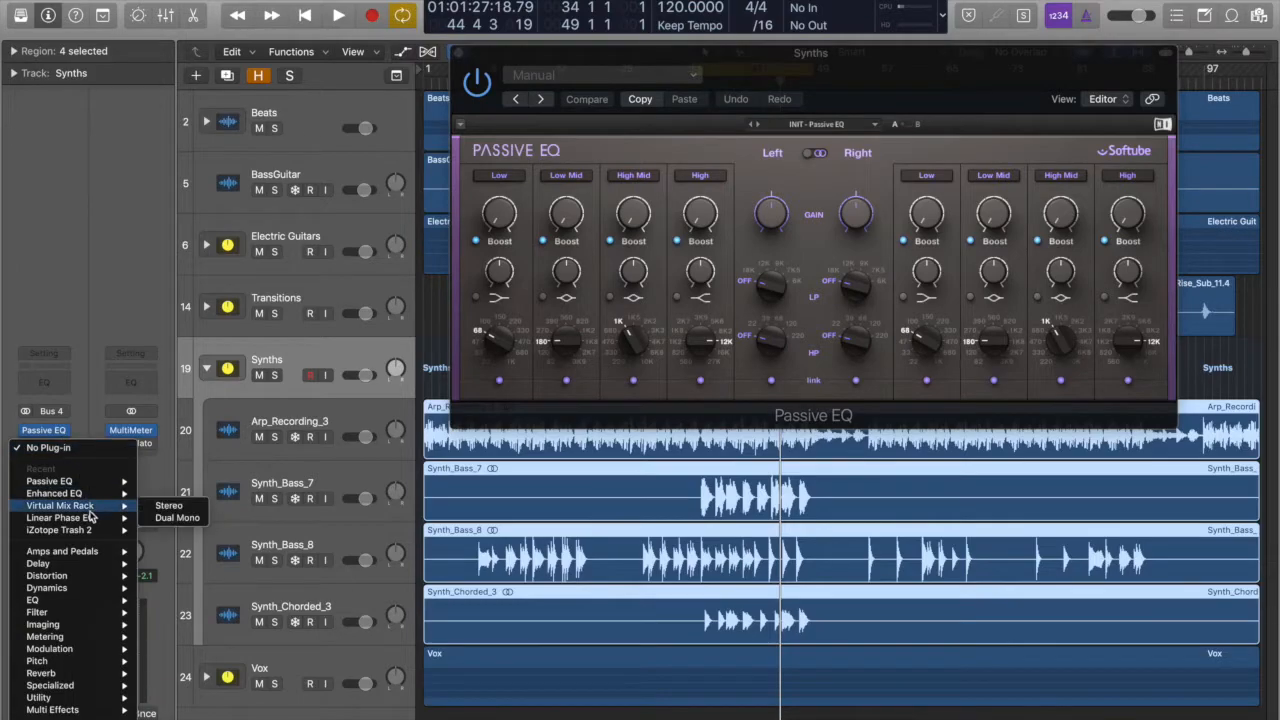
left_click(170, 522)
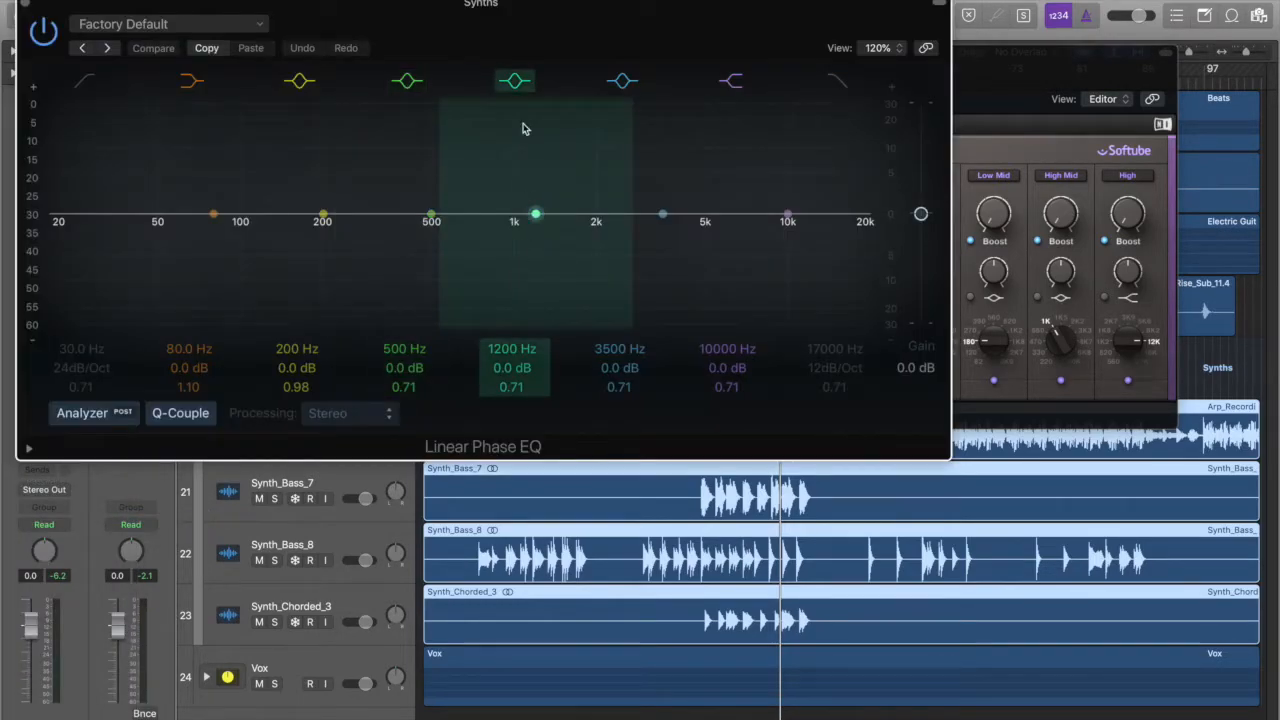
left_click(622, 80)
left_click(514, 80)
left_click(405, 80)
left_click(191, 80)
left_click(299, 80)
- Set the Linear Phase EQ's high shelf to 13000 Hz, +3.7 dB and Q 2.00, and close the Passive EQ
mouse_move(771, 207)
left_mouse_down()
mouse_move(700, 185)
mouse_move(401, 199)
mouse_move(771, 195)
left_mouse_up()
left_click_drag(726, 380, 726, 350)
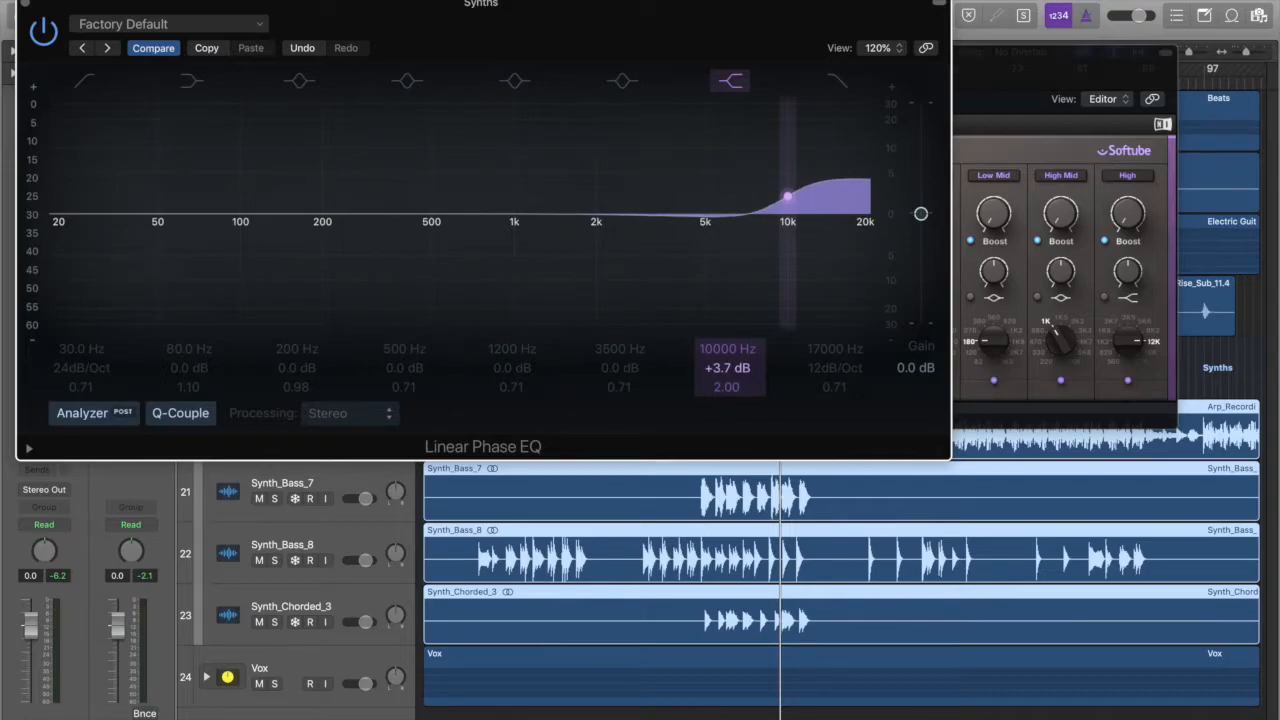
mouse_move(722, 352)
left_mouse_down()
mouse_move(722, 326)
mouse_move(726, 364)
left_mouse_up()
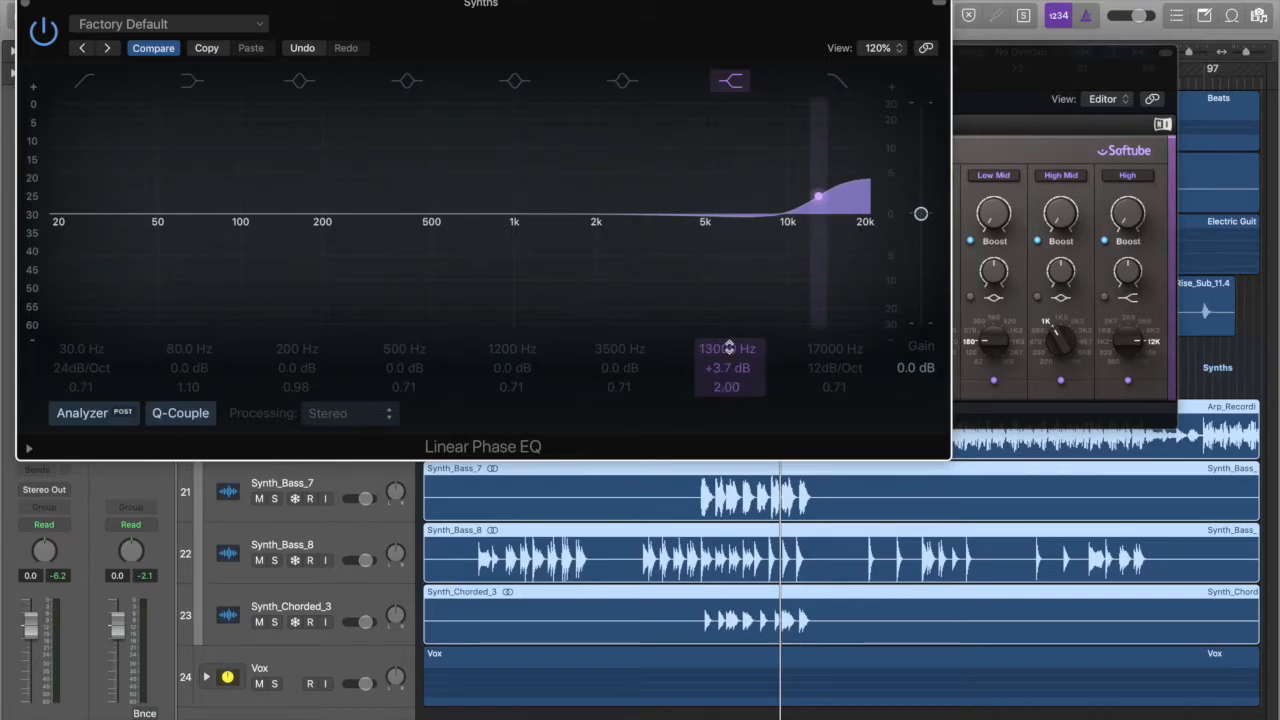
left_click_drag(766, 17, 968, 152)
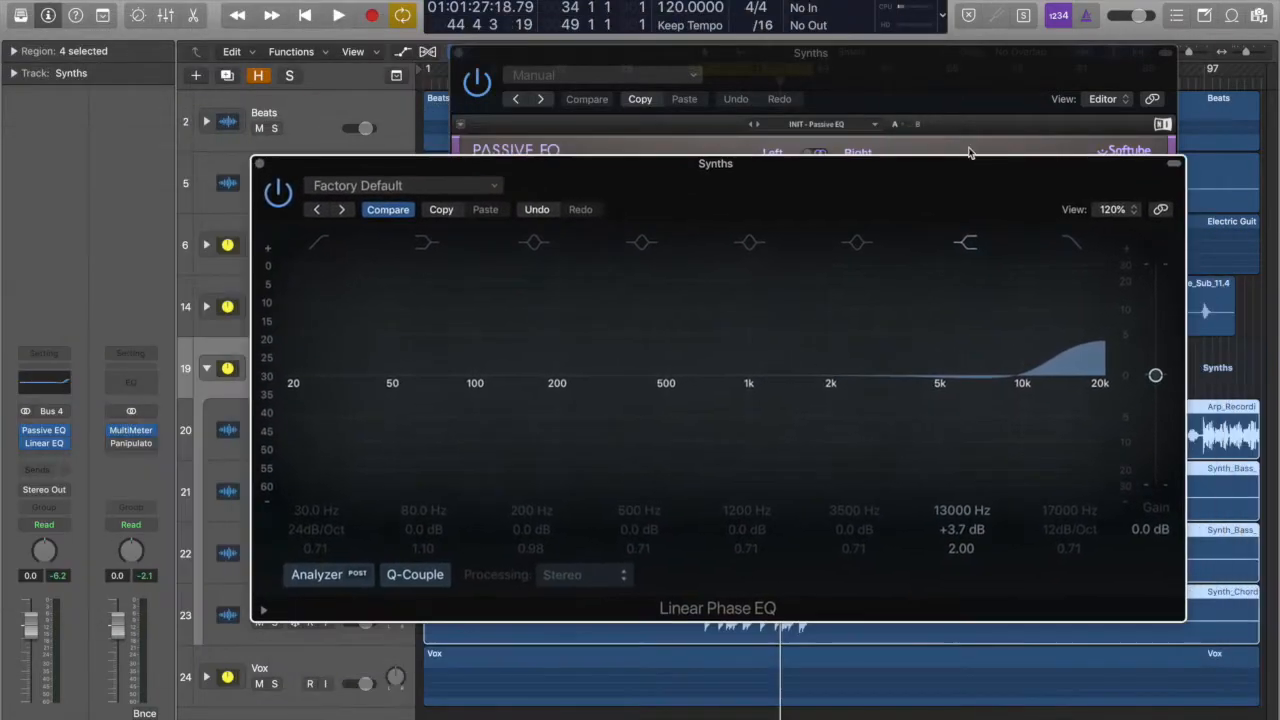
left_click(466, 76)
left_click(461, 55)
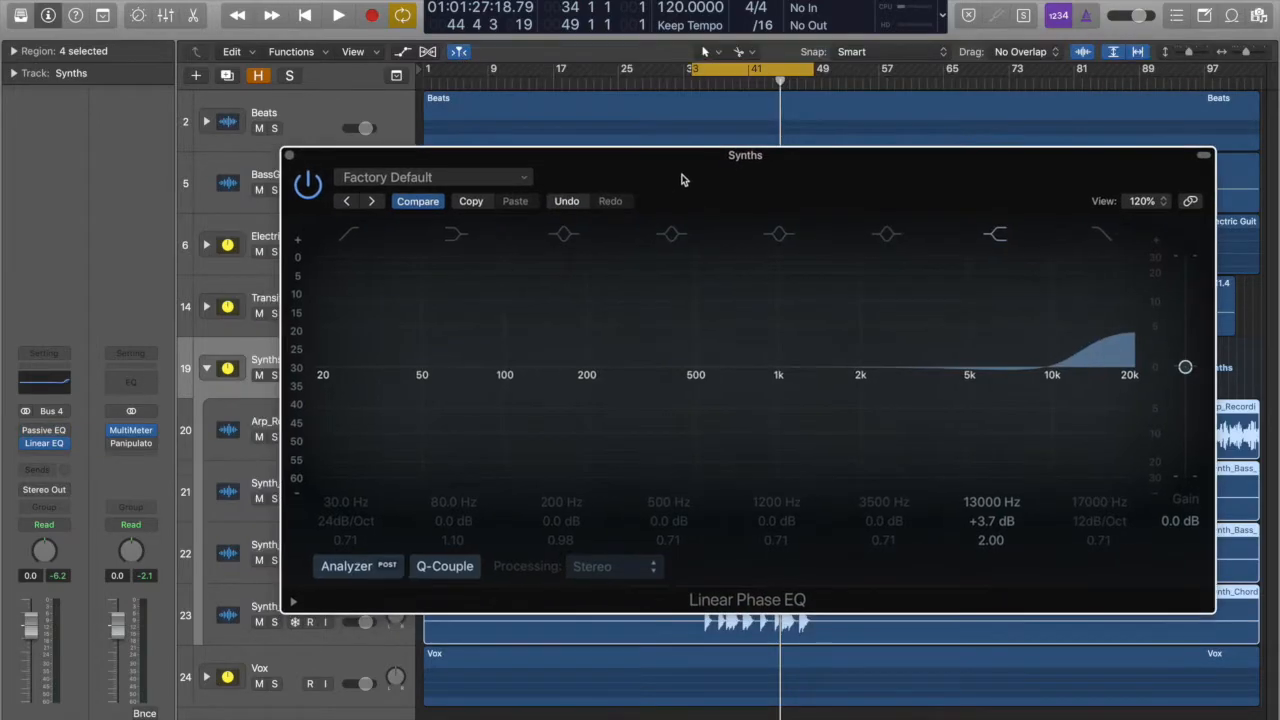
- Play the full mix, examine its high frequencies in the Stereo Out MultiMeter, and close the meter
left_click_drag(766, 181, 693, 86)
key("space")
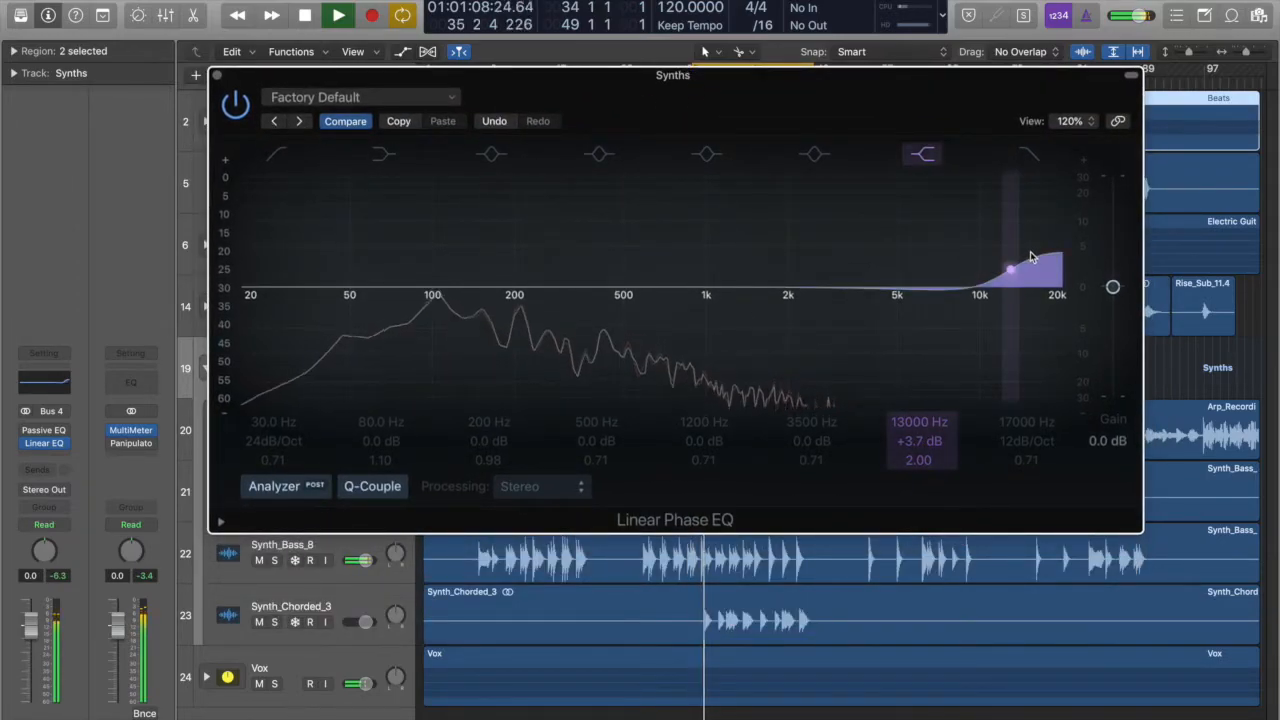
left_click(131, 430)
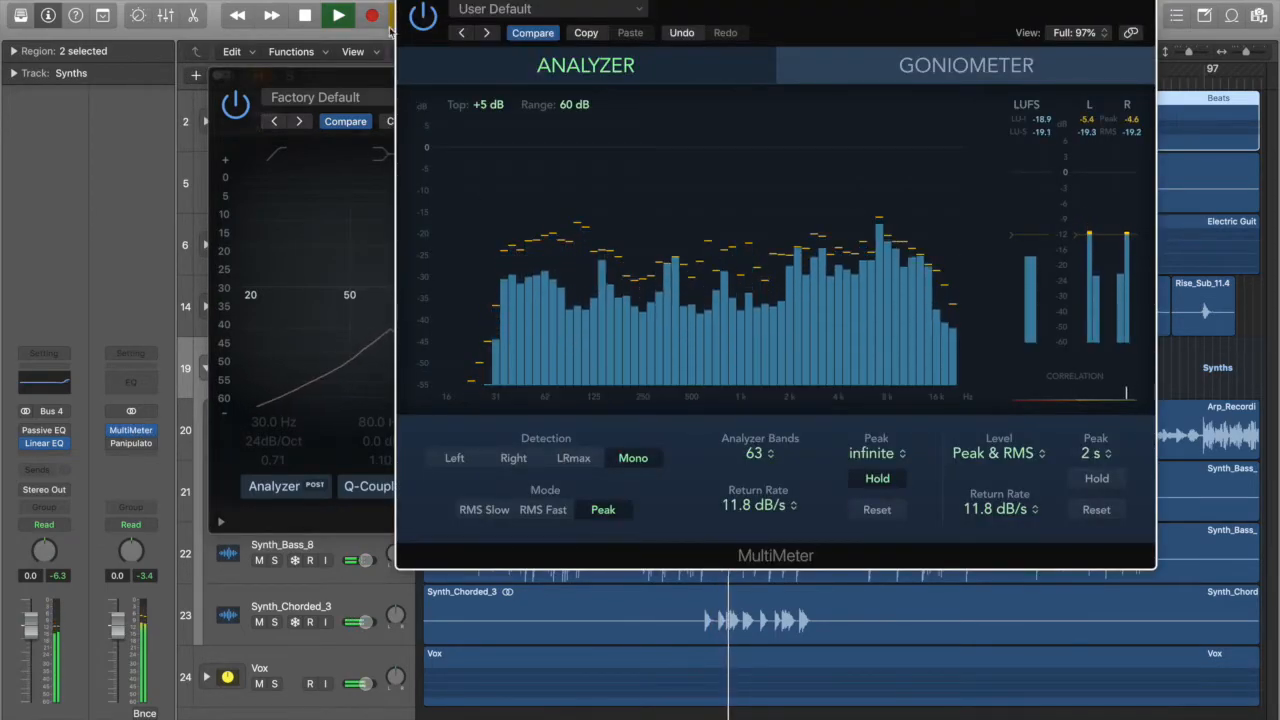
left_click(405, 1)
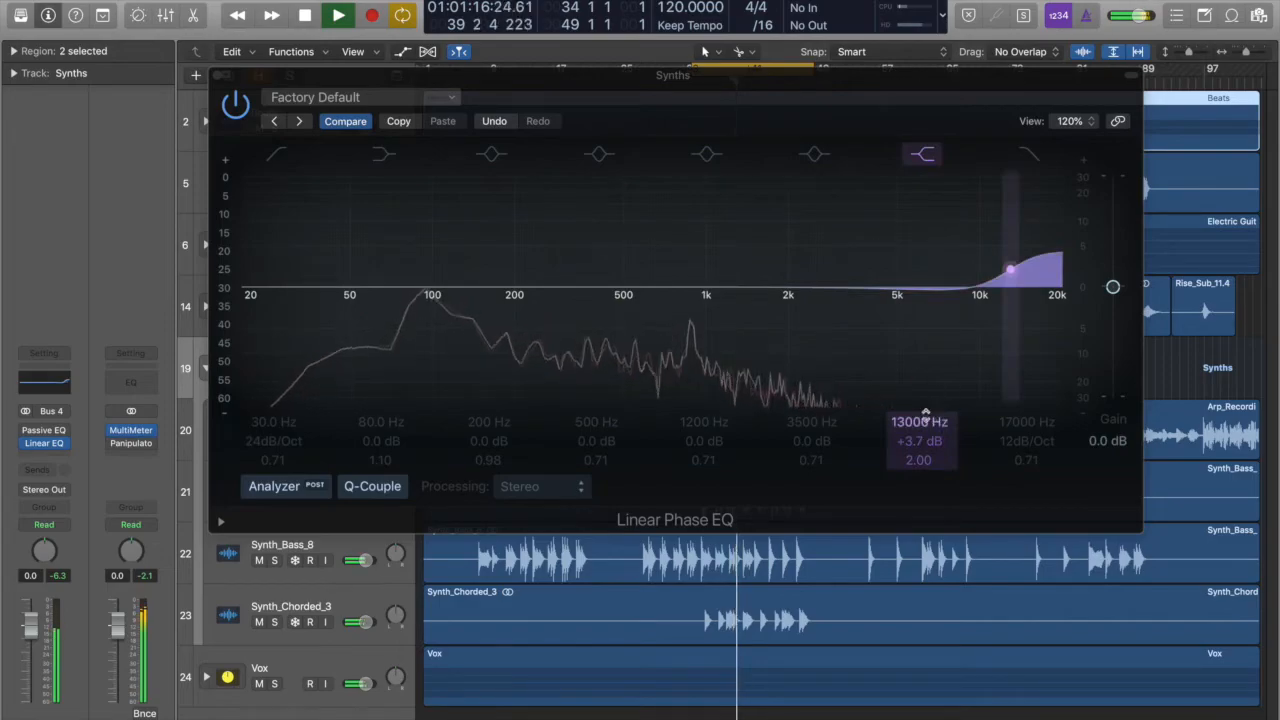
- Reshape the Synths high shelf to 6100 Hz, +2.6 dB and Q 1.00 during playback, and reset the Stereo Out peak level
left_click_drag(918, 441, 918, 406)
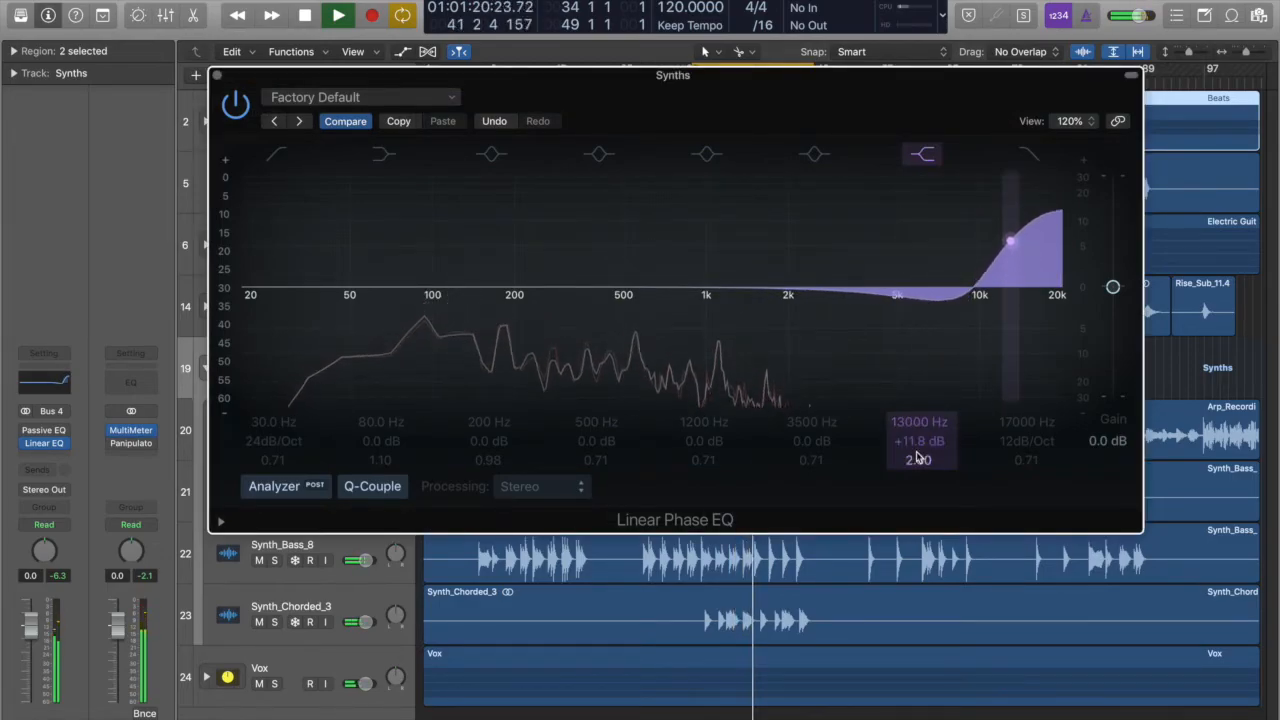
mouse_move(919, 461)
left_mouse_down()
mouse_move(919, 500)
mouse_move(919, 474)
left_mouse_up()
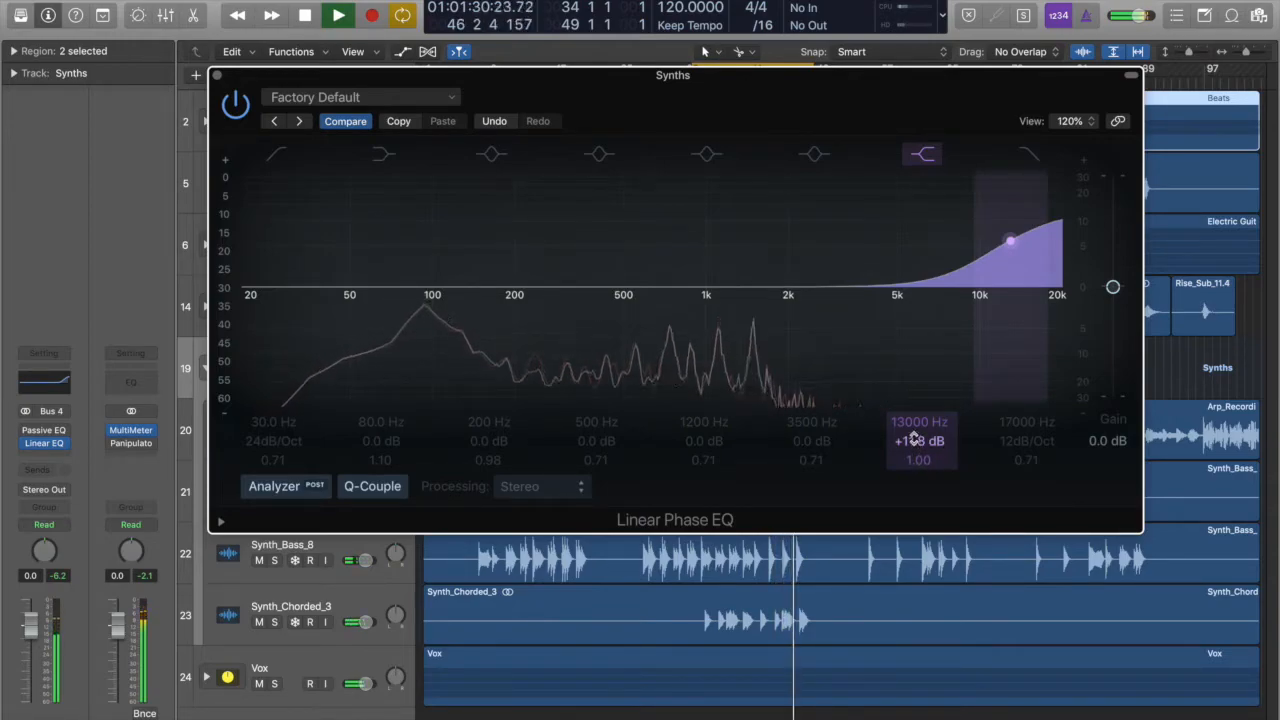
left_click_drag(919, 422, 919, 496)
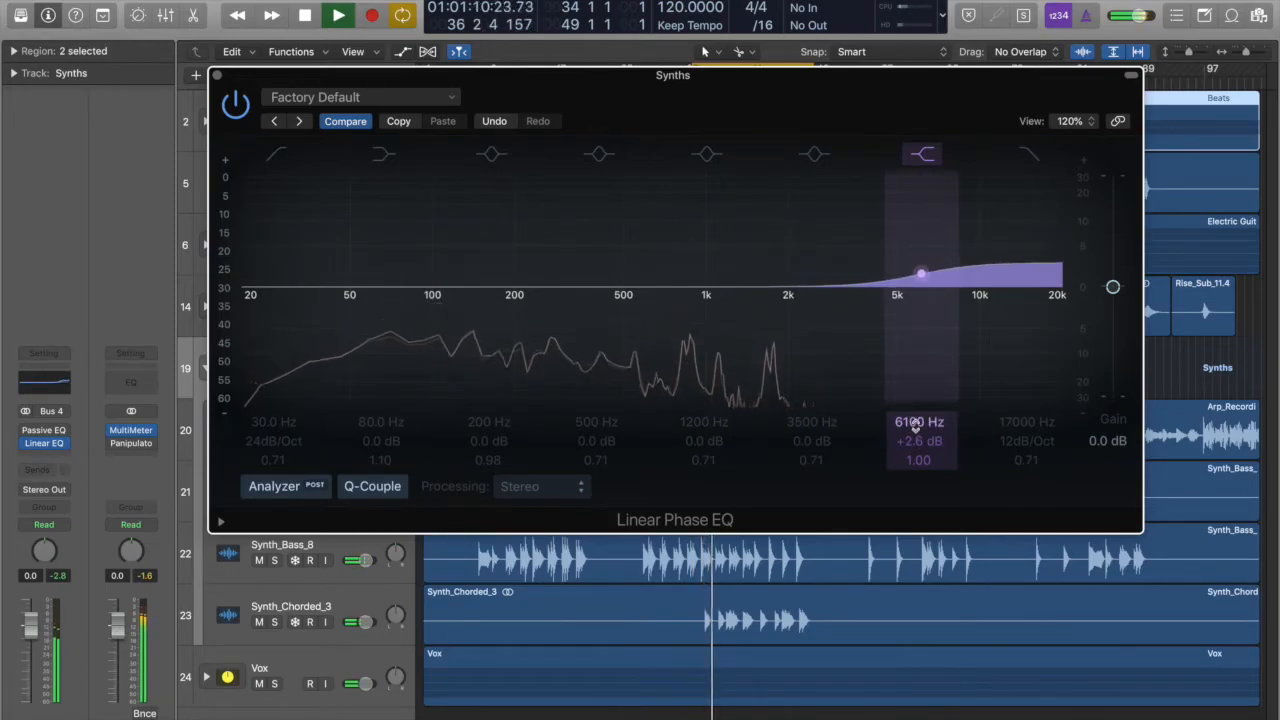
left_click(146, 578)
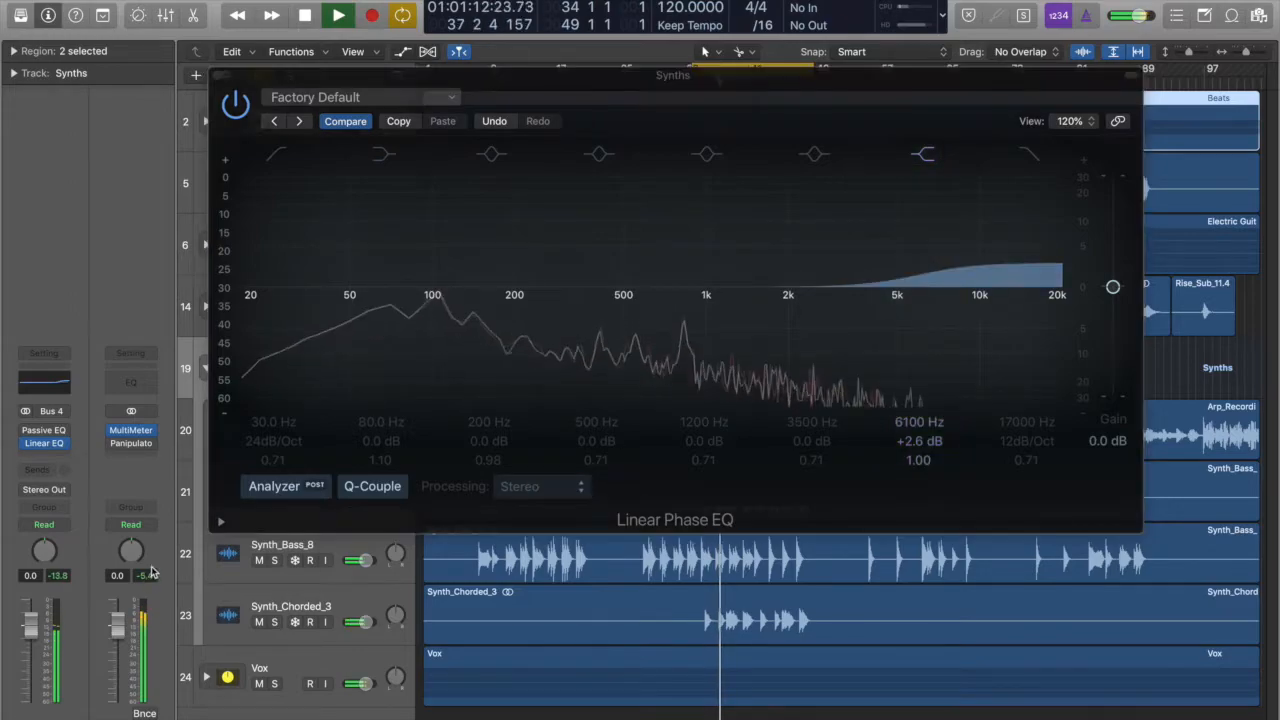
- Bypass and close the Linear Phase EQ, and remove it from the Synths stack
left_click(236, 105)
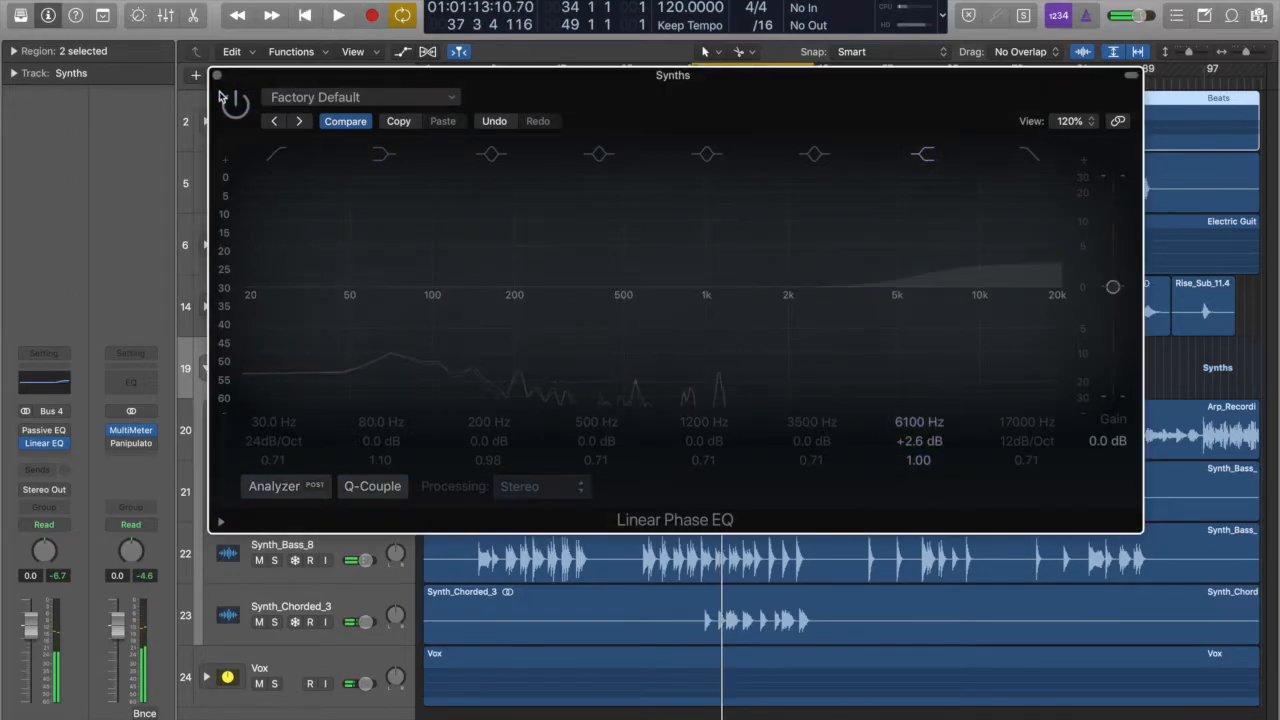
left_click(219, 76)
left_click(62, 446)
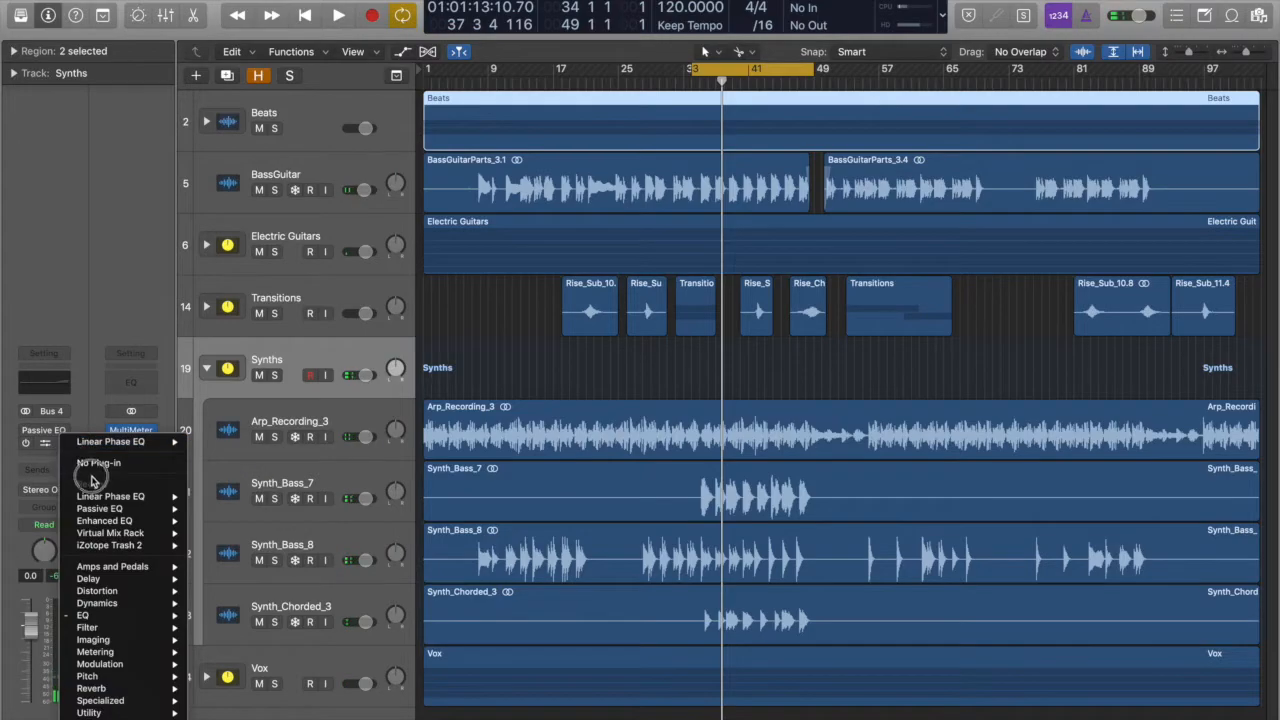
left_click(94, 452)
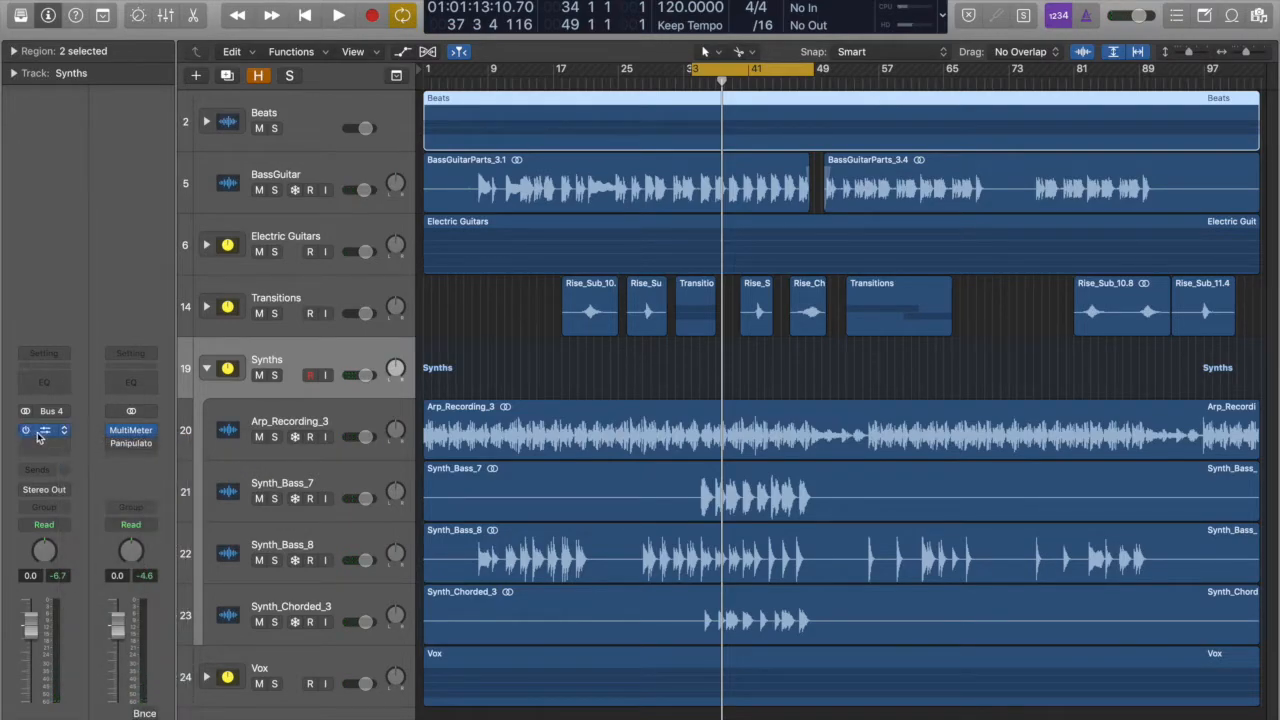
- Try a High band boost in the Synths stack's Passive EQ while playing the full mix, and bypass the plug-in
left_click(45, 432)
left_click_drag(826, 70, 757, 51)
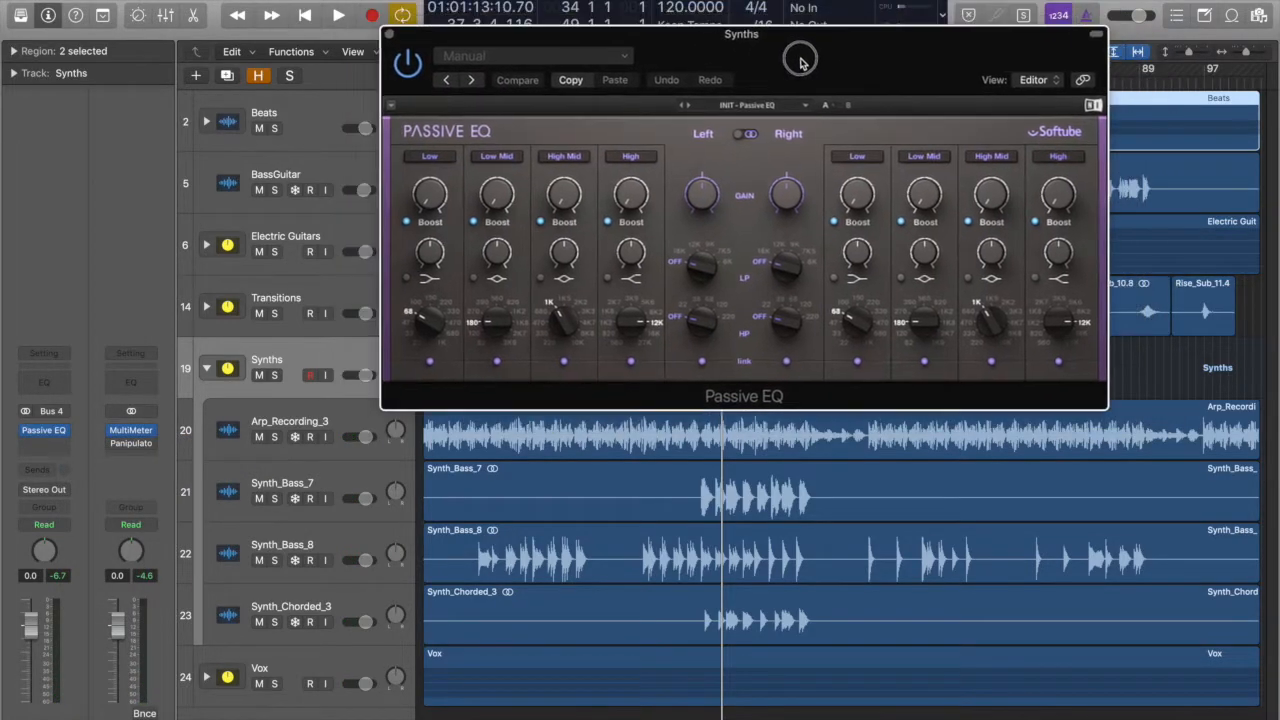
key("space")
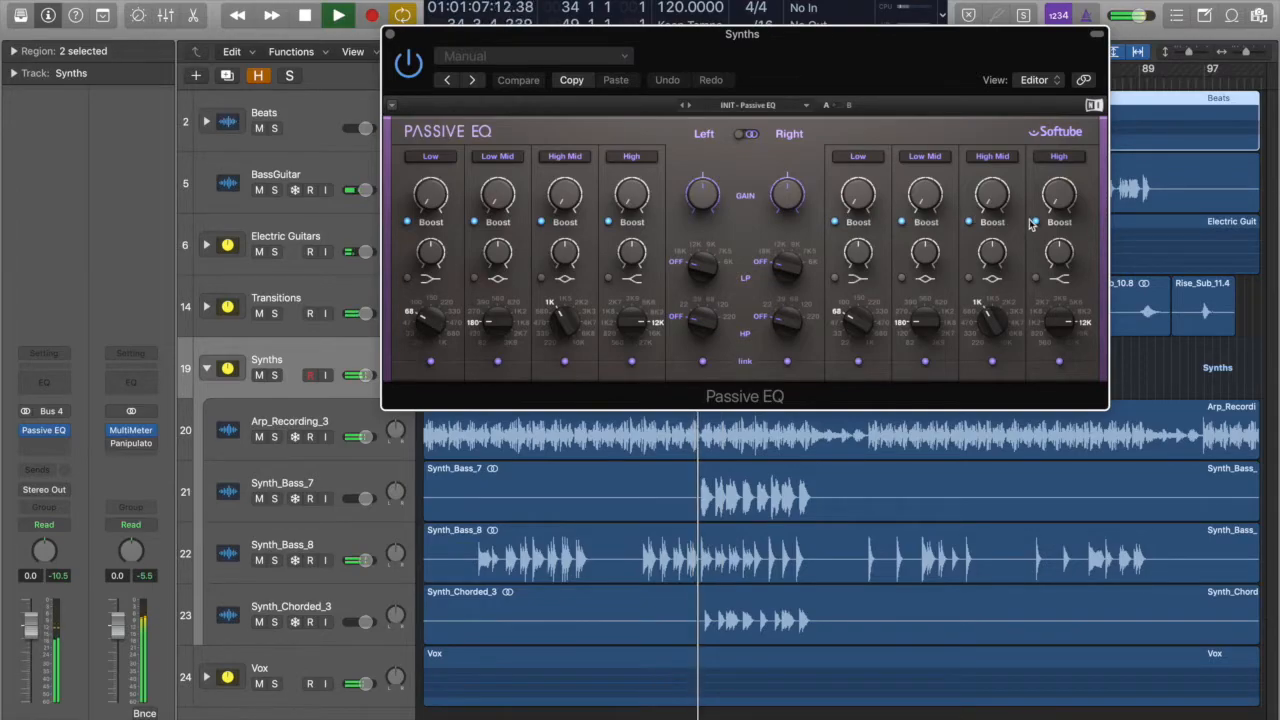
mouse_move(1064, 209)
mouse_move(1064, 209)
left_mouse_down()
mouse_move(1064, 145)
mouse_move(1064, 200)
left_mouse_up()
key("space")
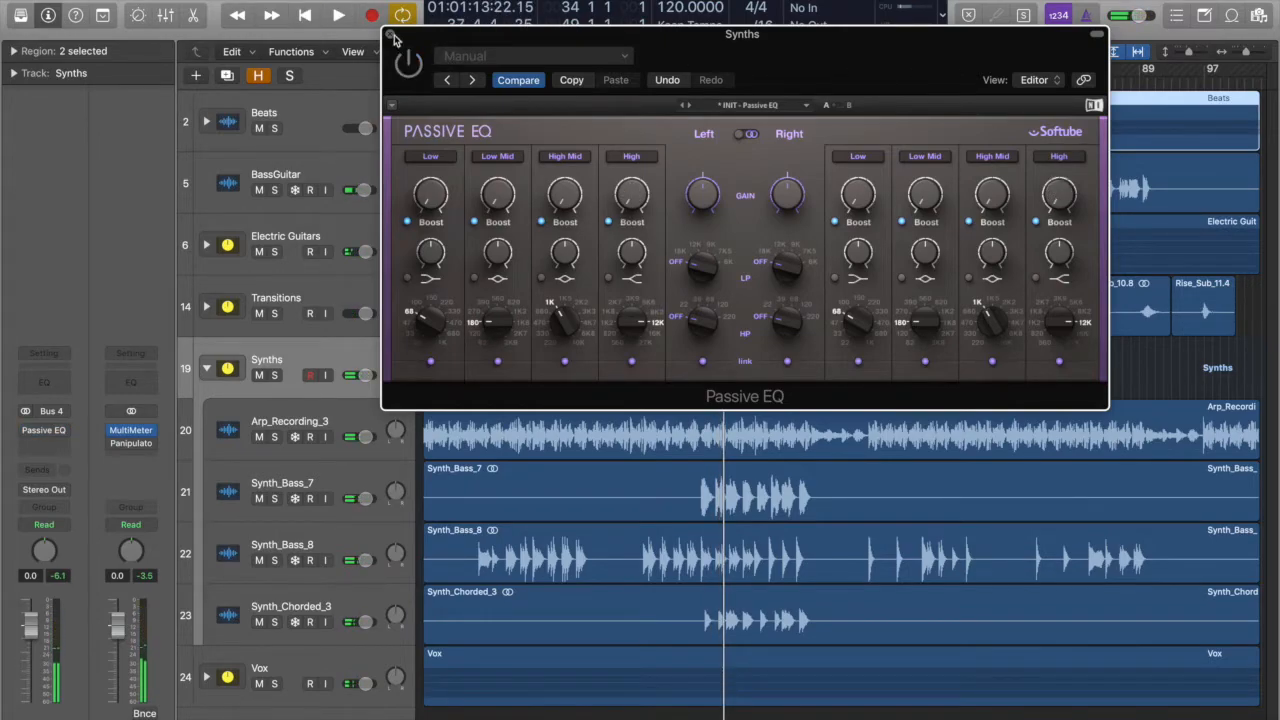
- Close the Passive EQ and remove it from the Synths stack
left_click(392, 35)
left_click(73, 442)
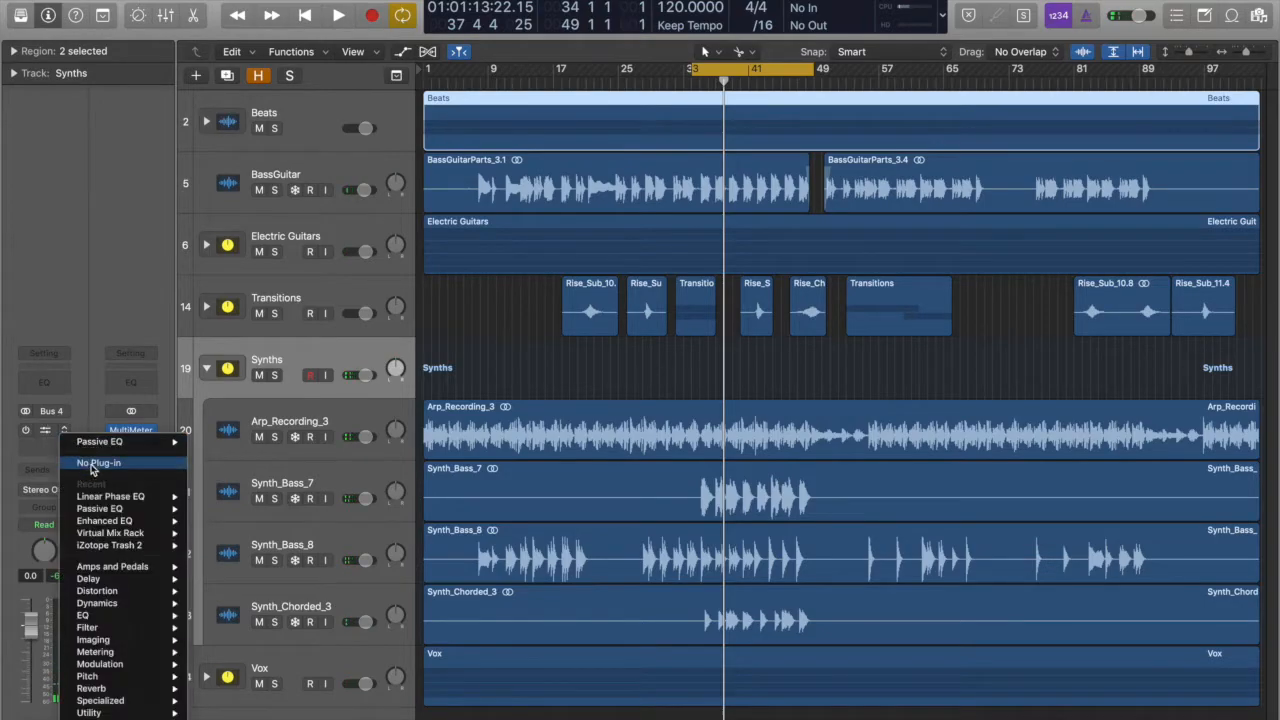
left_click(80, 452)
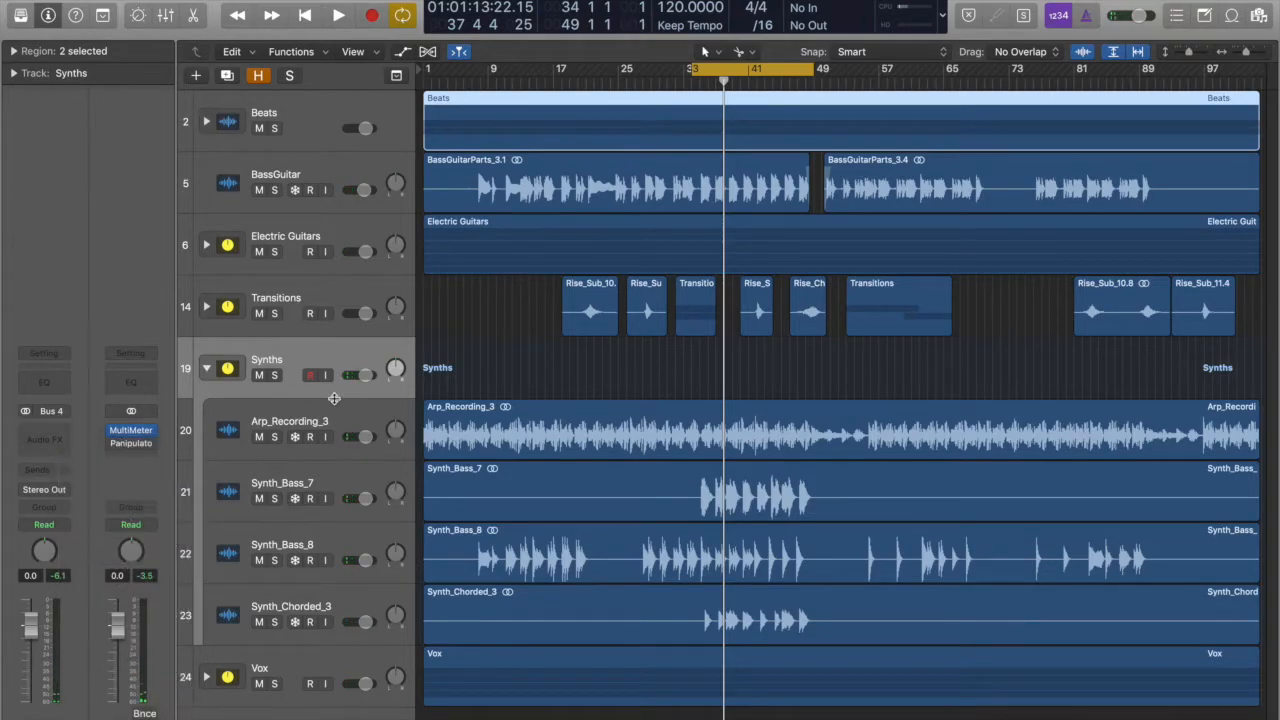
- Solo and play Arp_Recording_3, and examine its frequency content in the Stereo Out MultiMeter
left_click(275, 438)
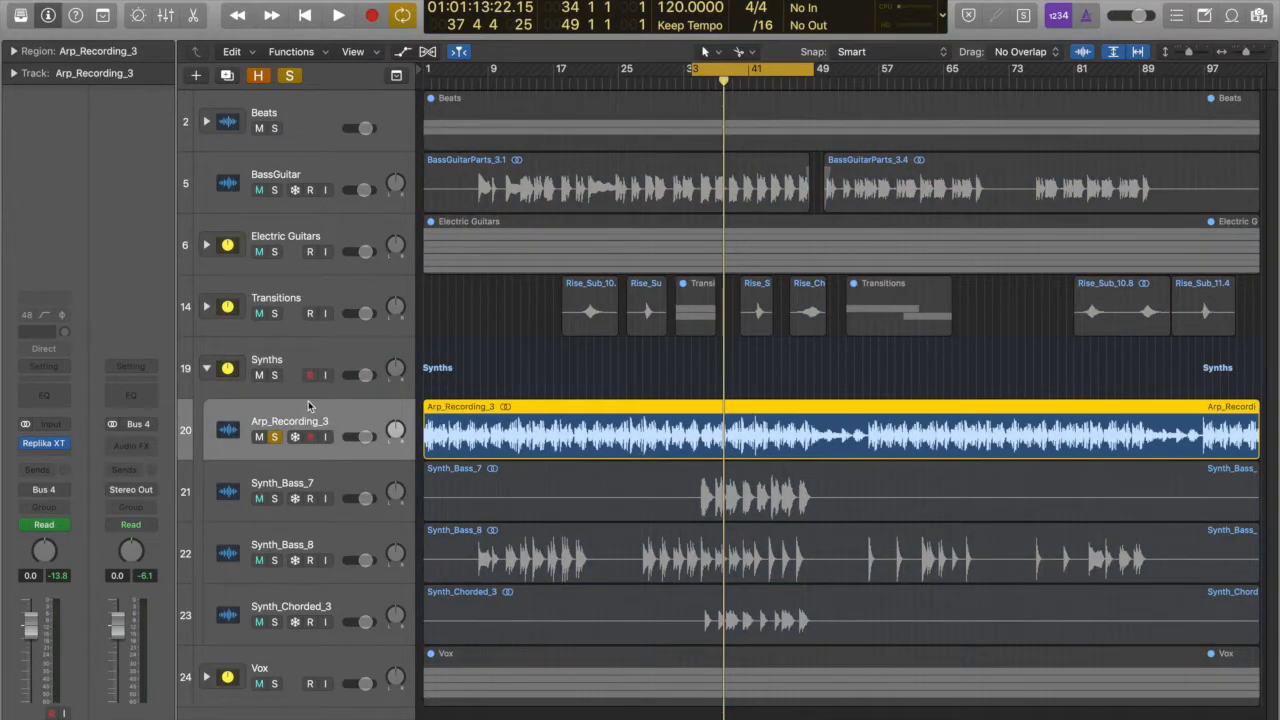
key("space")
left_click(315, 356)
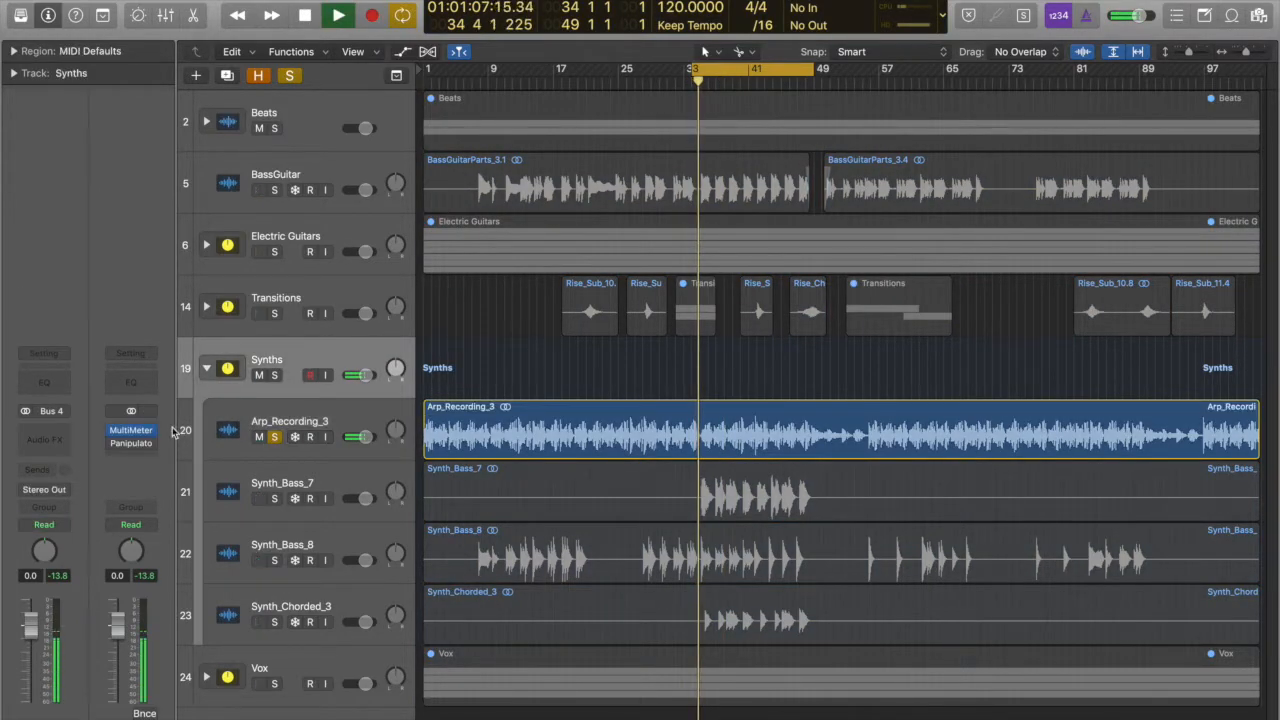
left_click(131, 430)
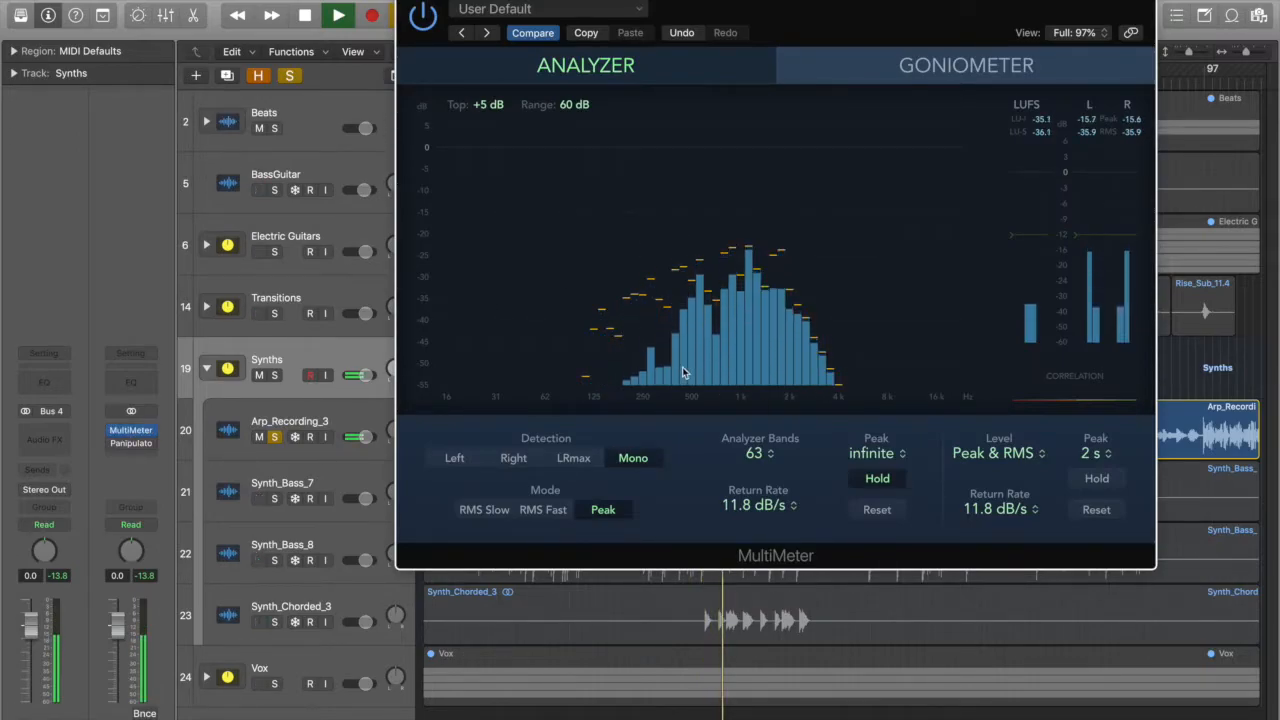
- Insert the stereo Enhanced EQ on the Synths stack
left_click(61, 434)
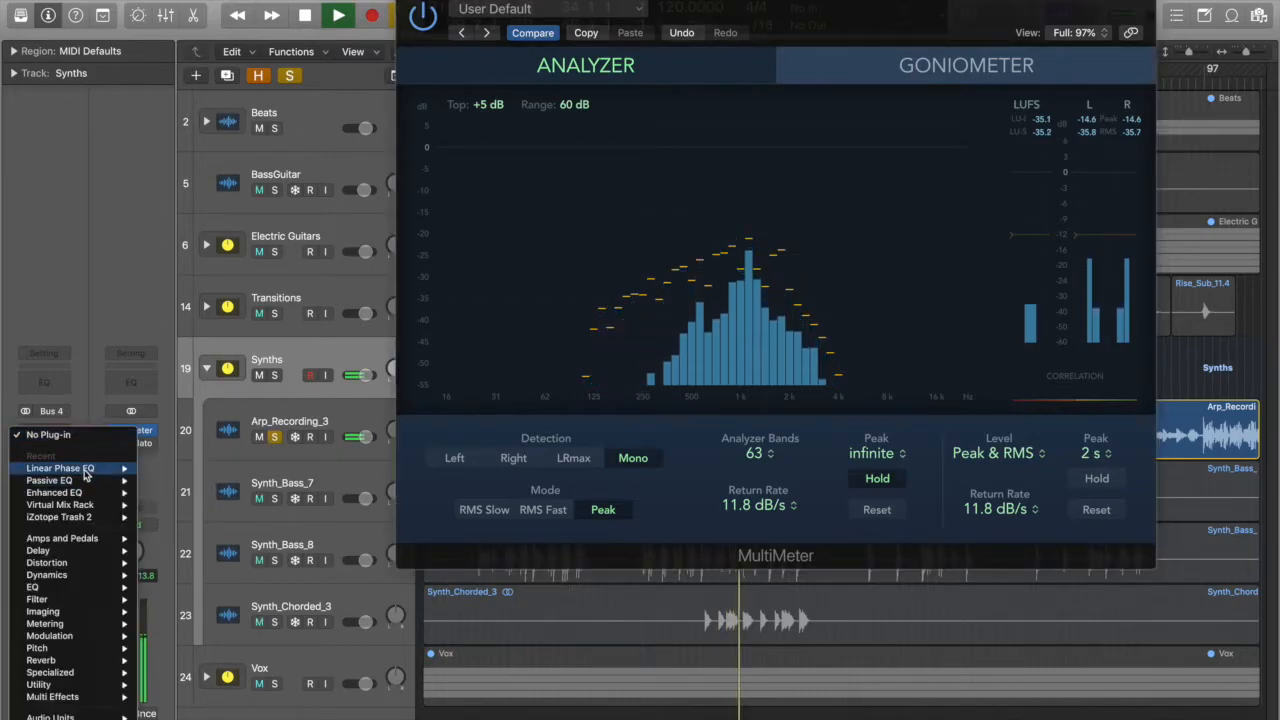
mouse_move(88, 493)
left_click(170, 494)
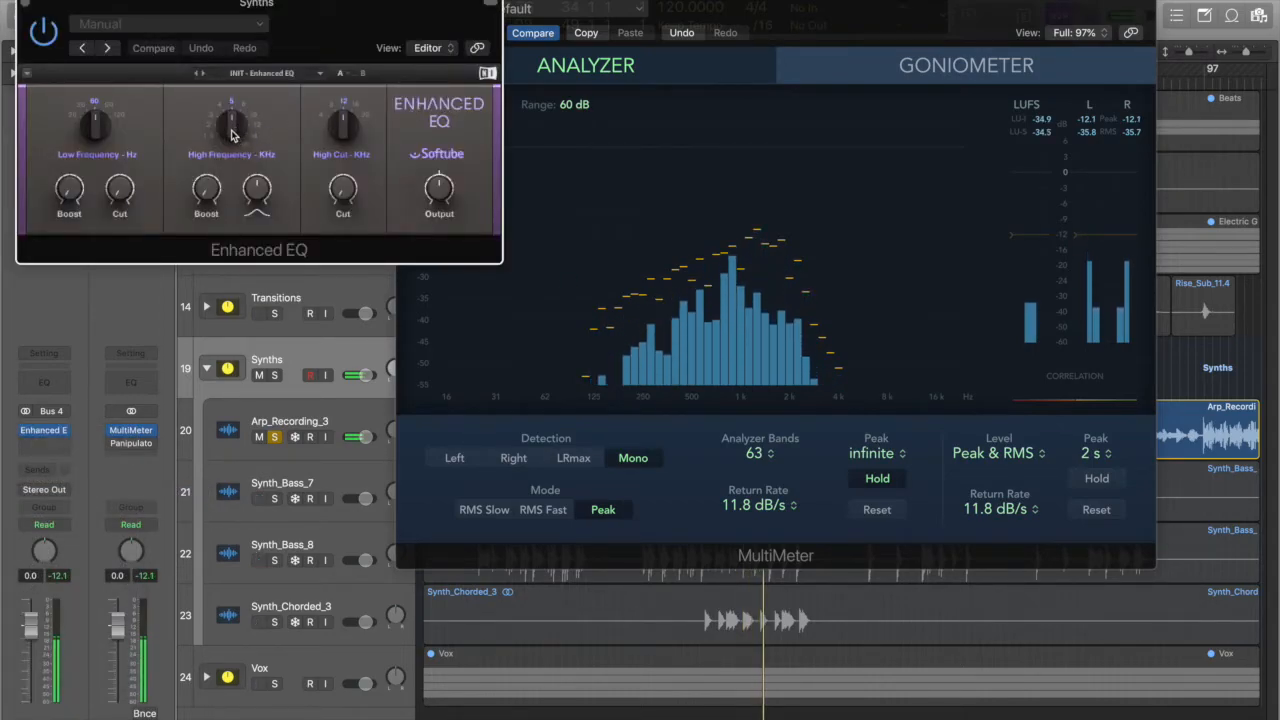
- Cut the lows at 120 Hz and boost the highs at 16 kHz with adjusted bandwidth in the Enhanced EQ, and unsolo Arp_Recording_3
left_click_drag(231, 135, 231, 118)
mouse_move(206, 188)
left_click_drag(207, 190, 207, 166)
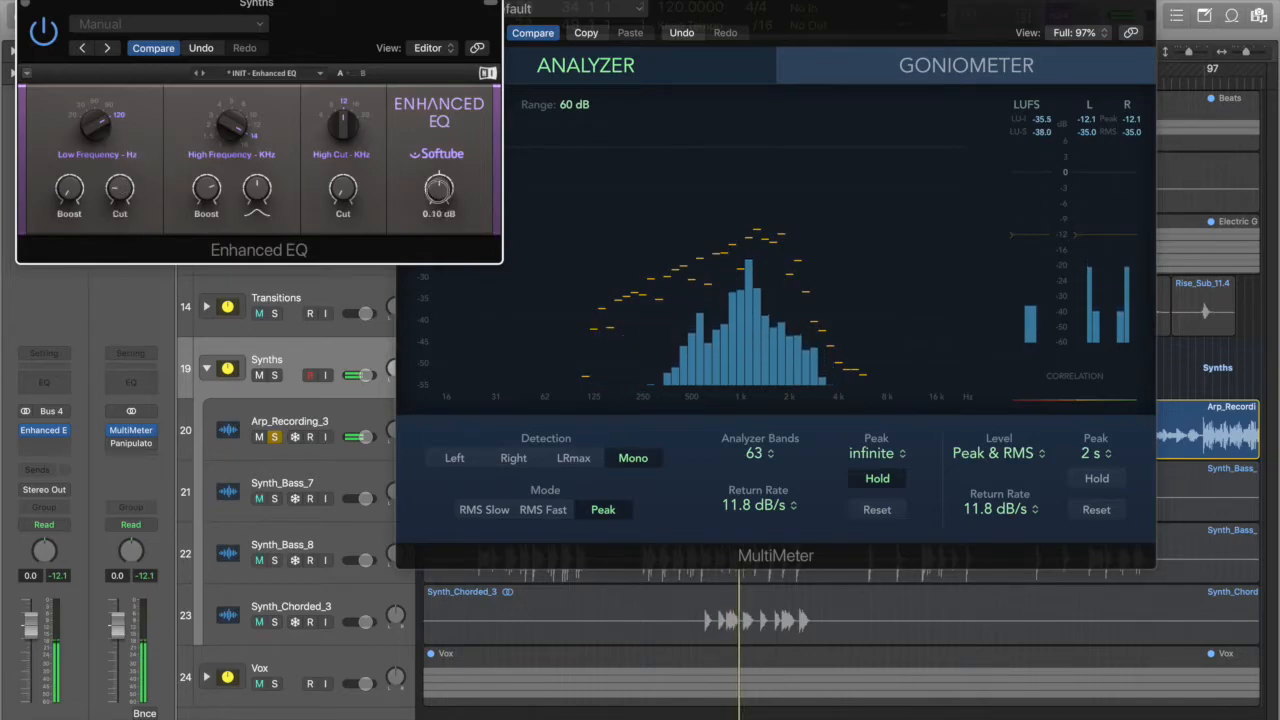
left_click(275, 437)
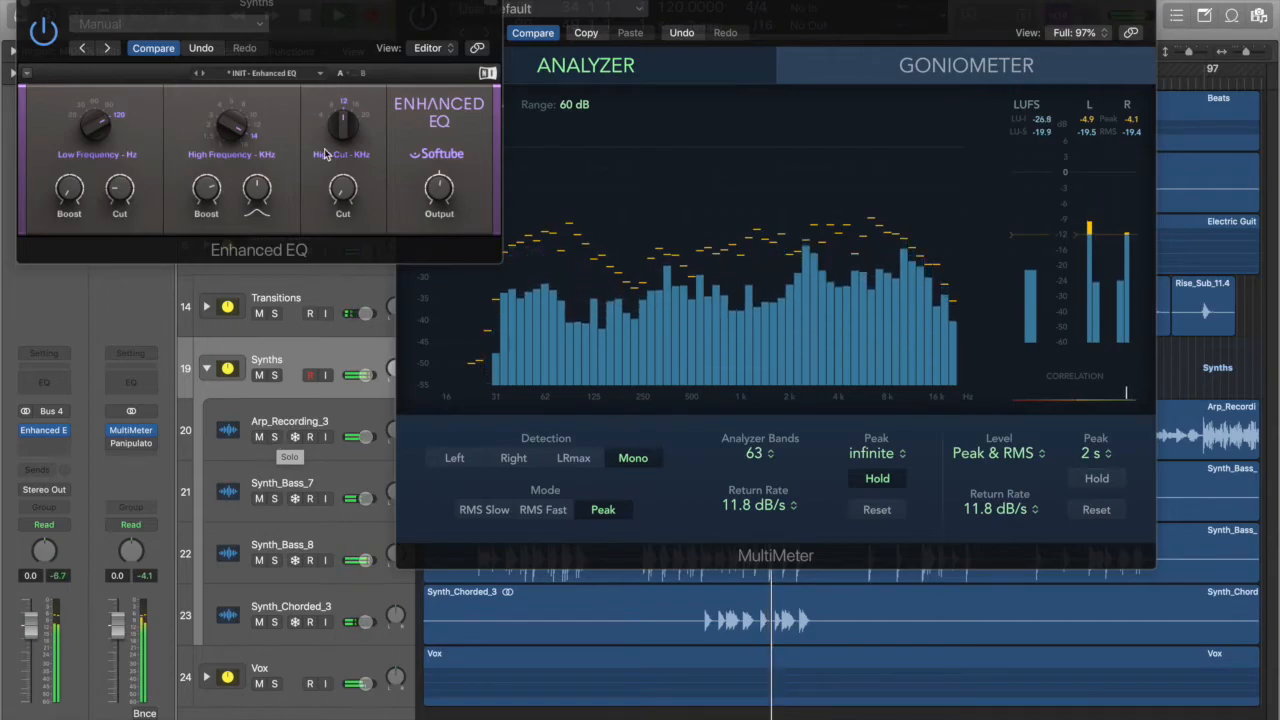
left_click_drag(257, 189, 257, 194)
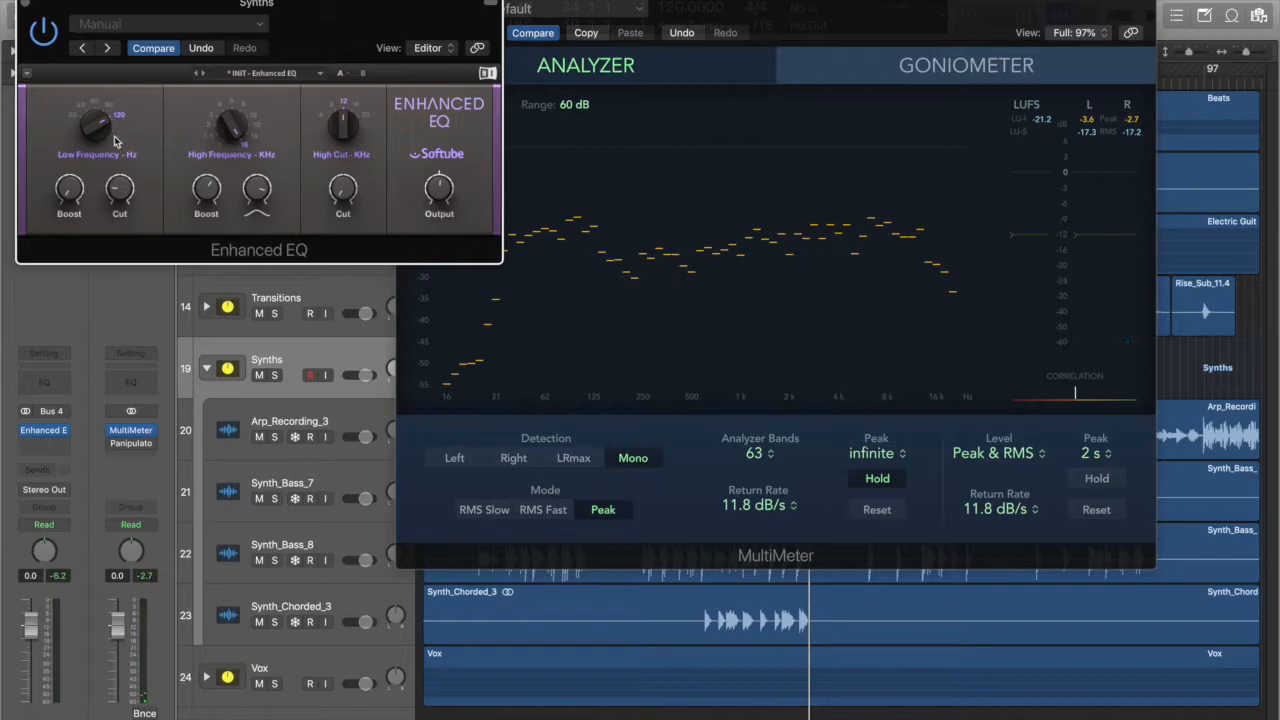
- Close both plug-in windows and move the Enhanced EQ from the Synths stack to Arp_Recording_3 in the mixer, ahead of Replika XT
left_click(297, 414)
left_click(297, 358)
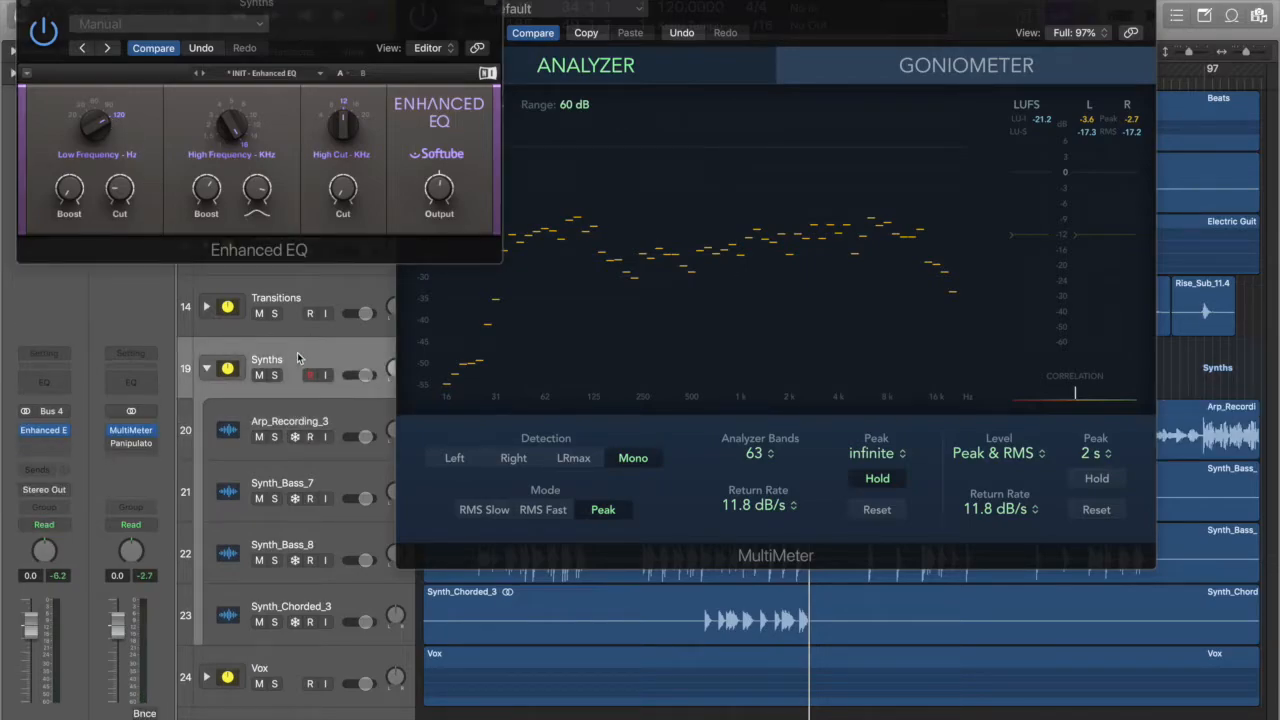
left_click(26, 4)
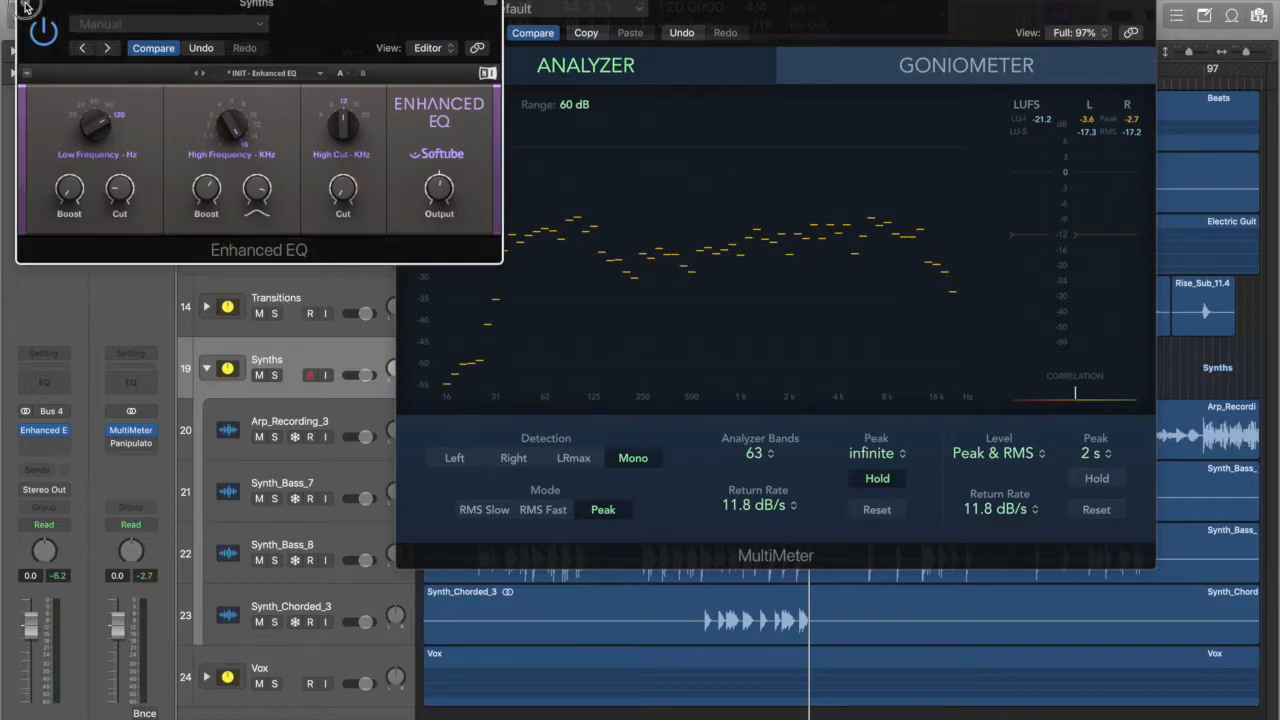
left_click(283, 424)
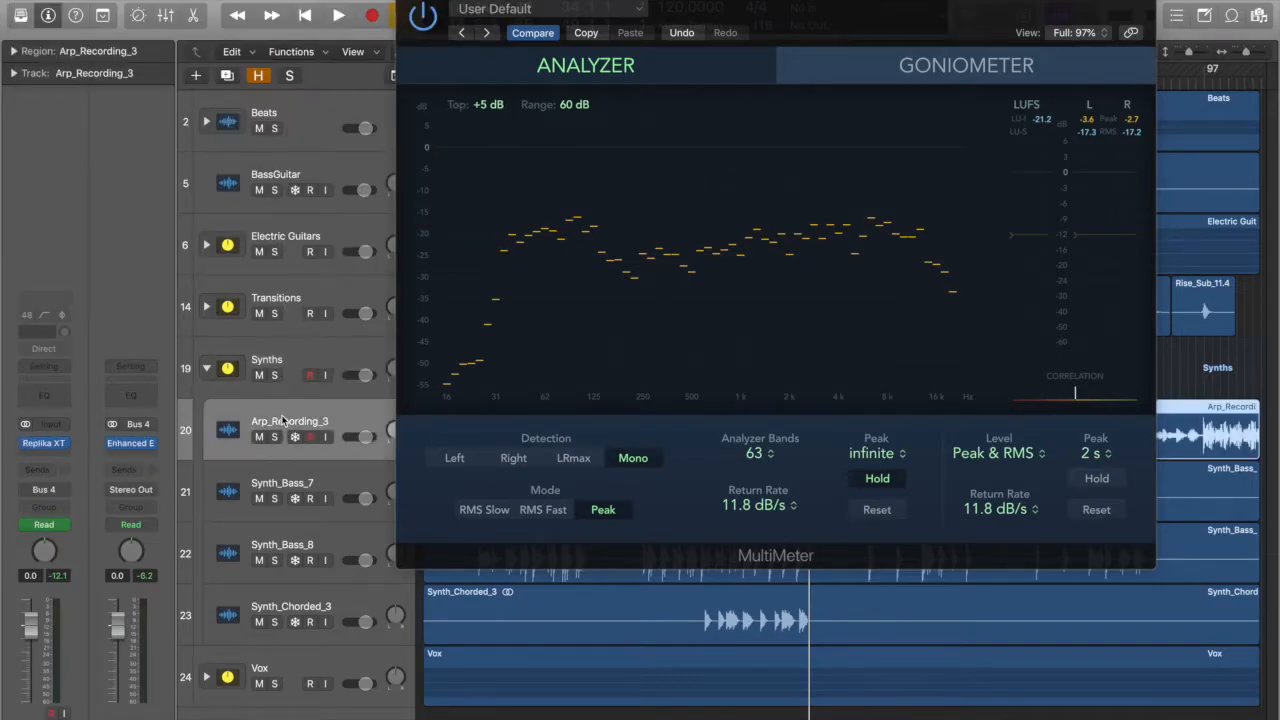
key("x")
left_click(405, 2)
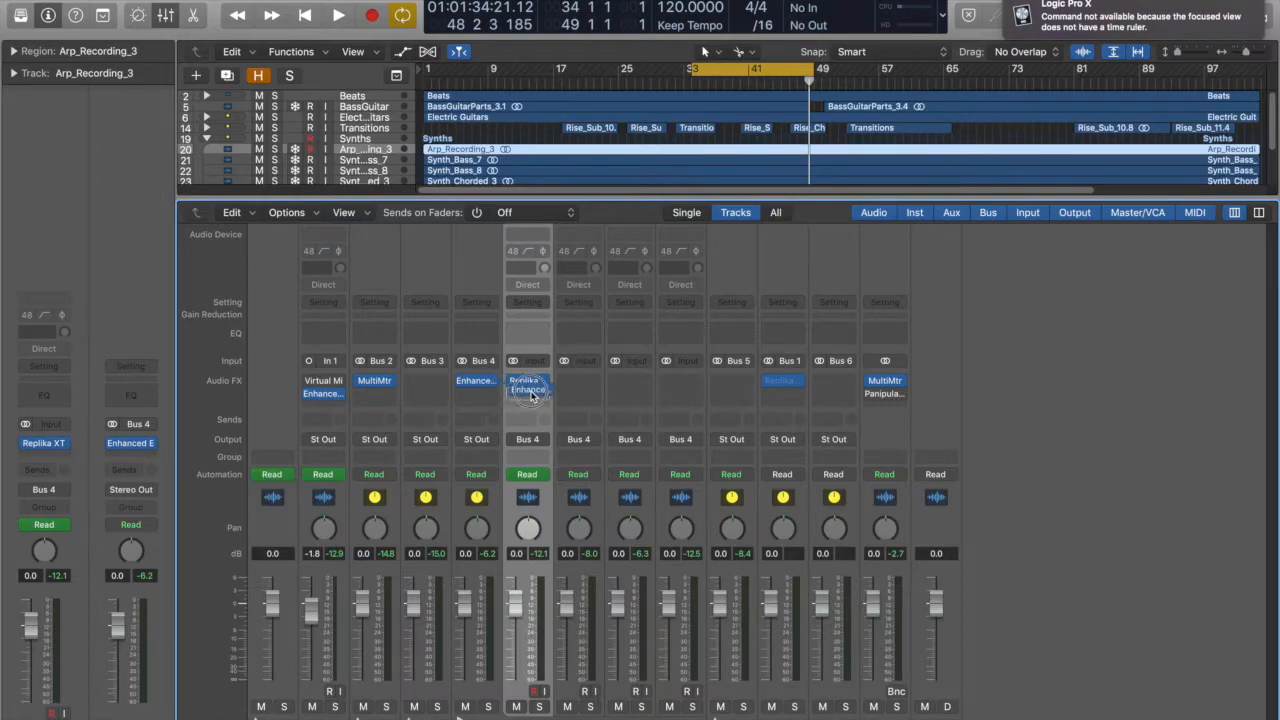
left_click_drag(529, 378, 529, 378)
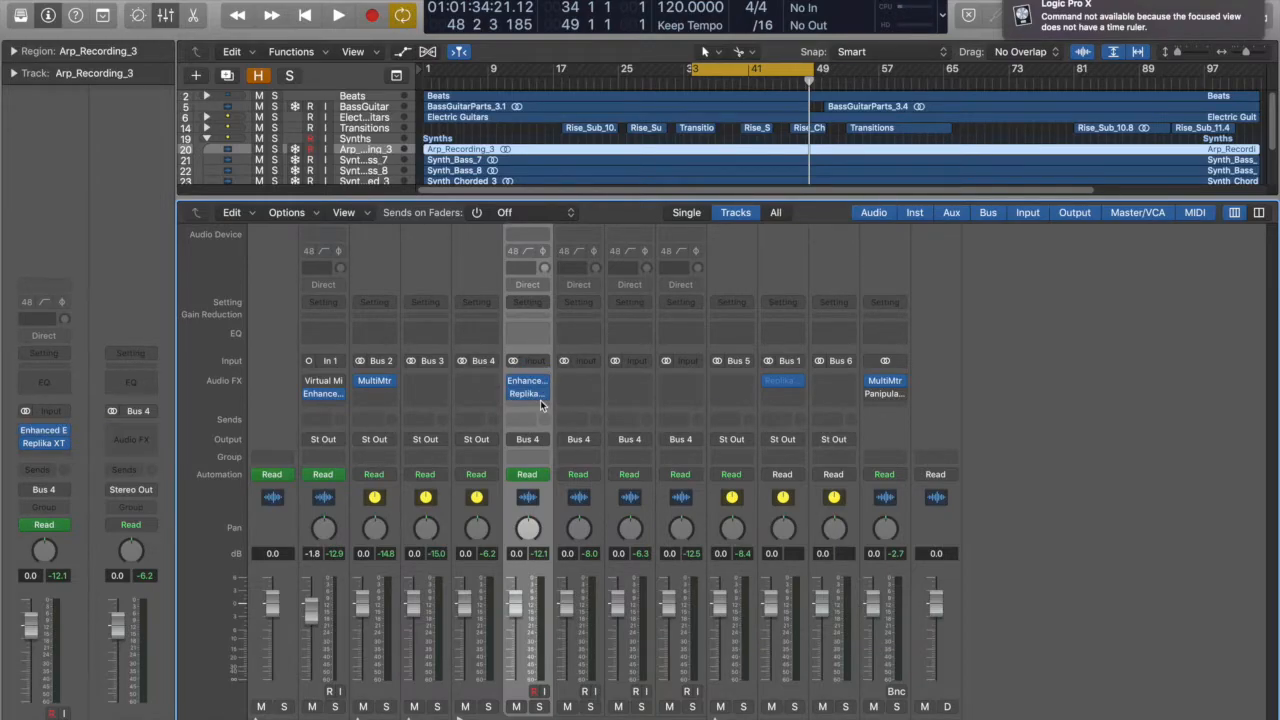
key("x")
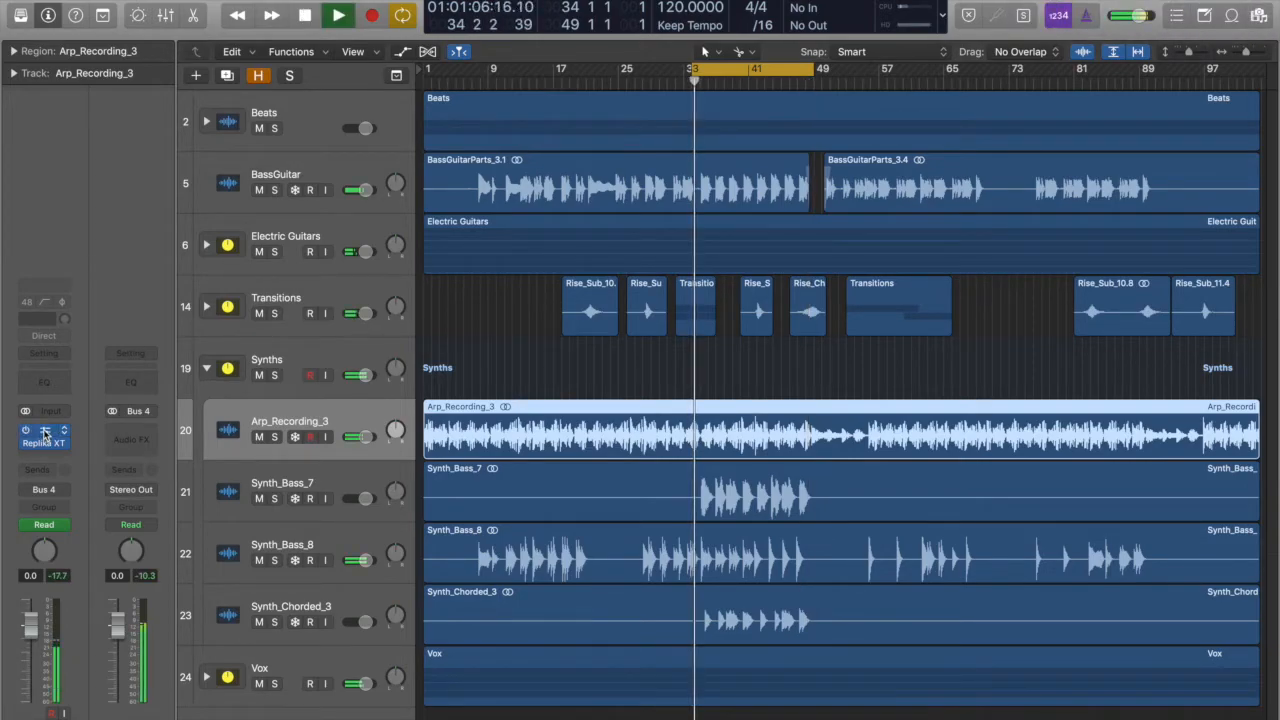
- Set the high-frequency boost to 6.60 at 16 kHz in Arp_Recording_3's Enhanced EQ during playback
left_click(44, 431)
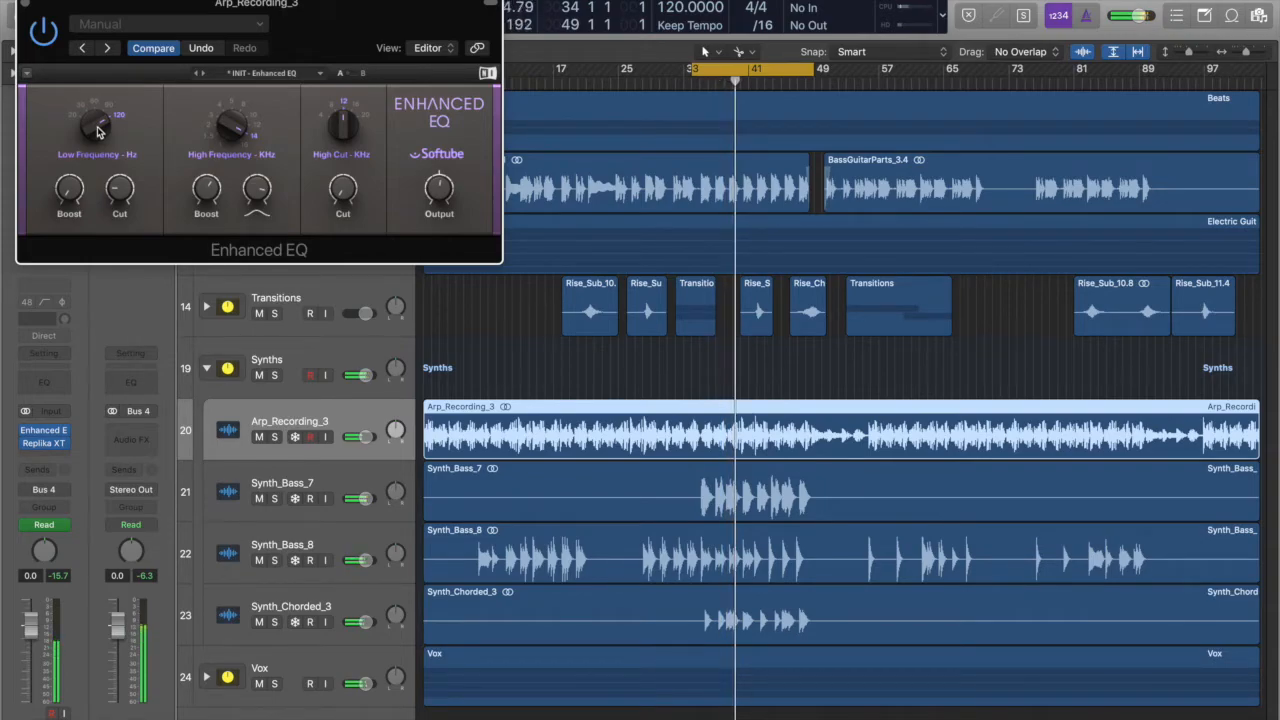
mouse_move(206, 188)
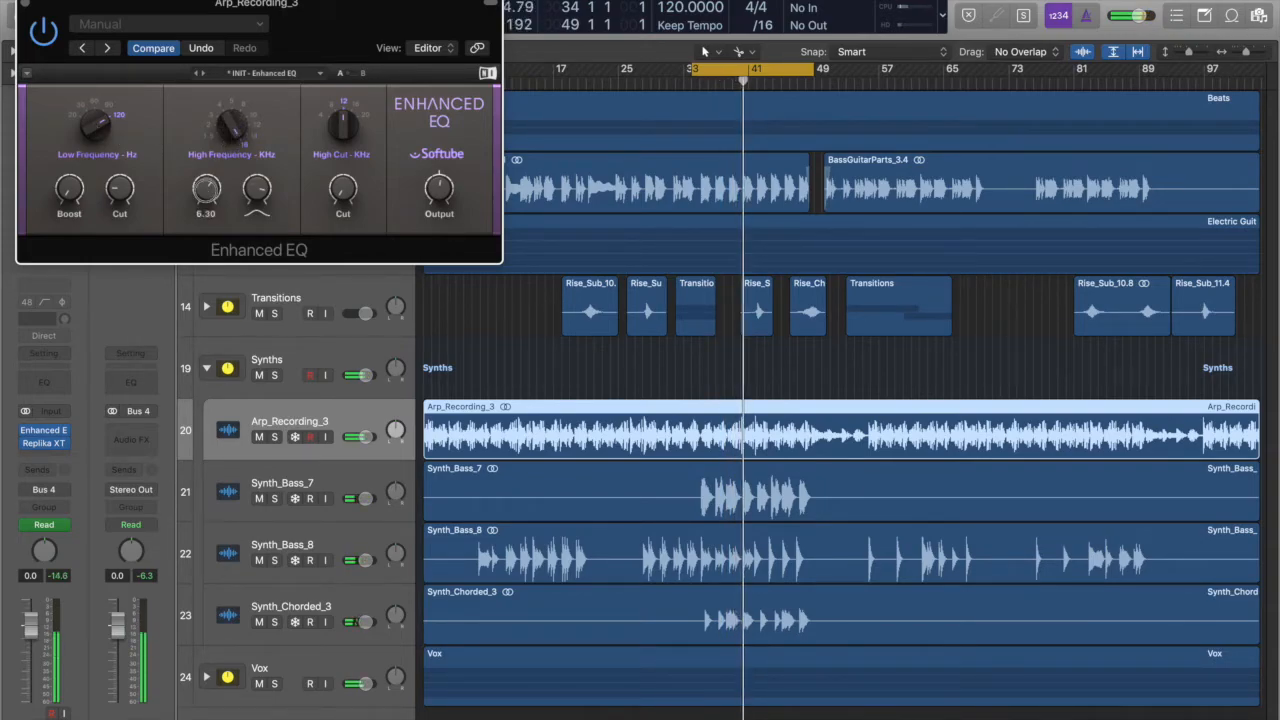
left_click_drag(207, 194, 207, 190)
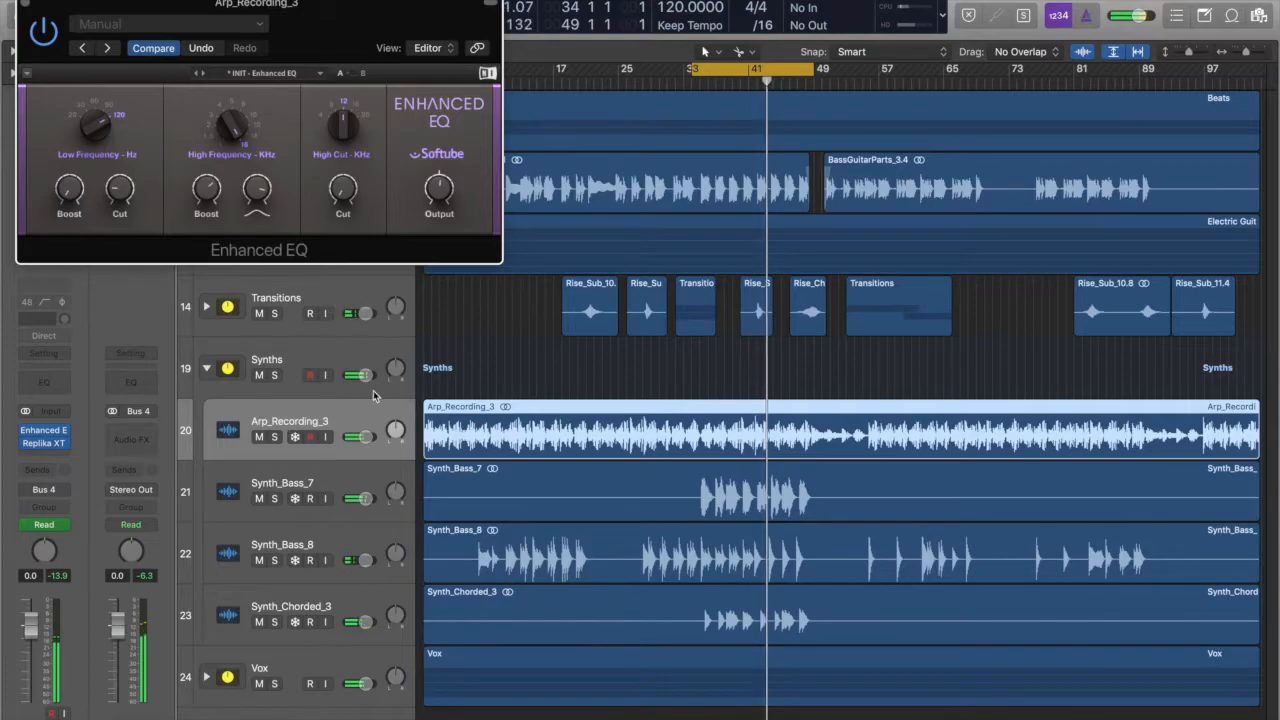
left_click_drag(350, 59, 367, 56)
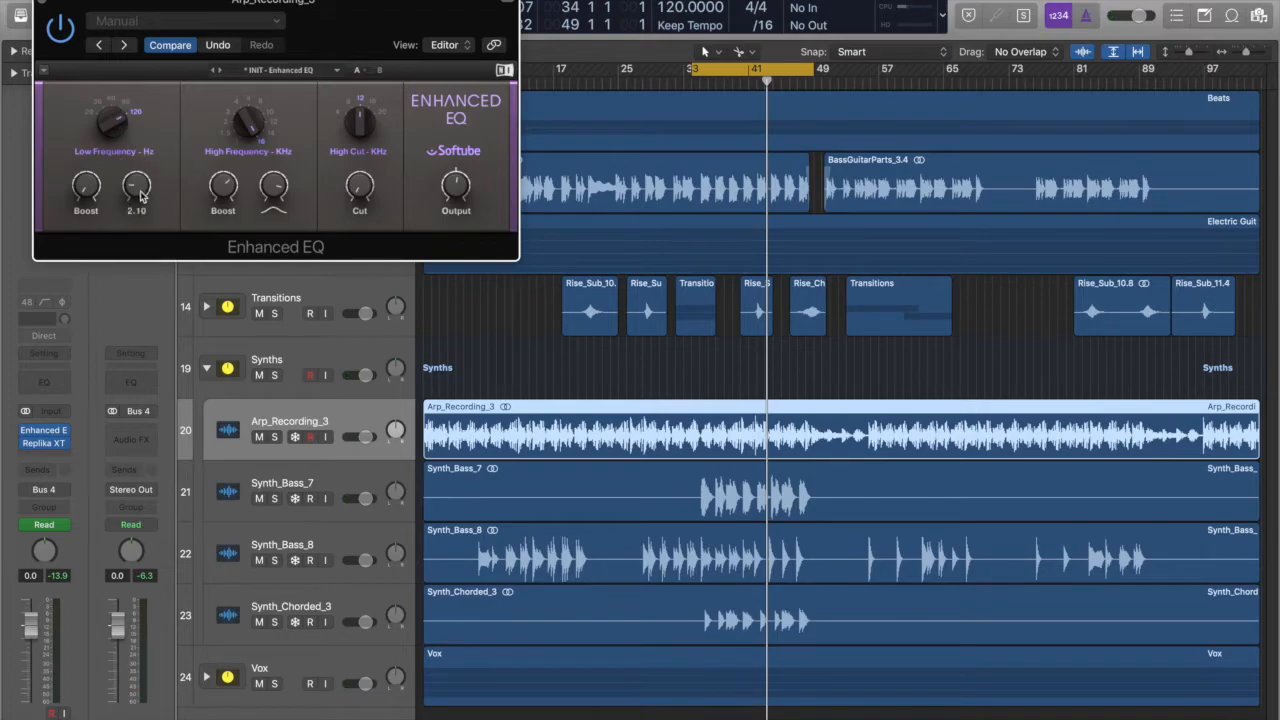
- Solo and play Arp_Recording_3, and open its Replika XT delay
left_click(275, 438)
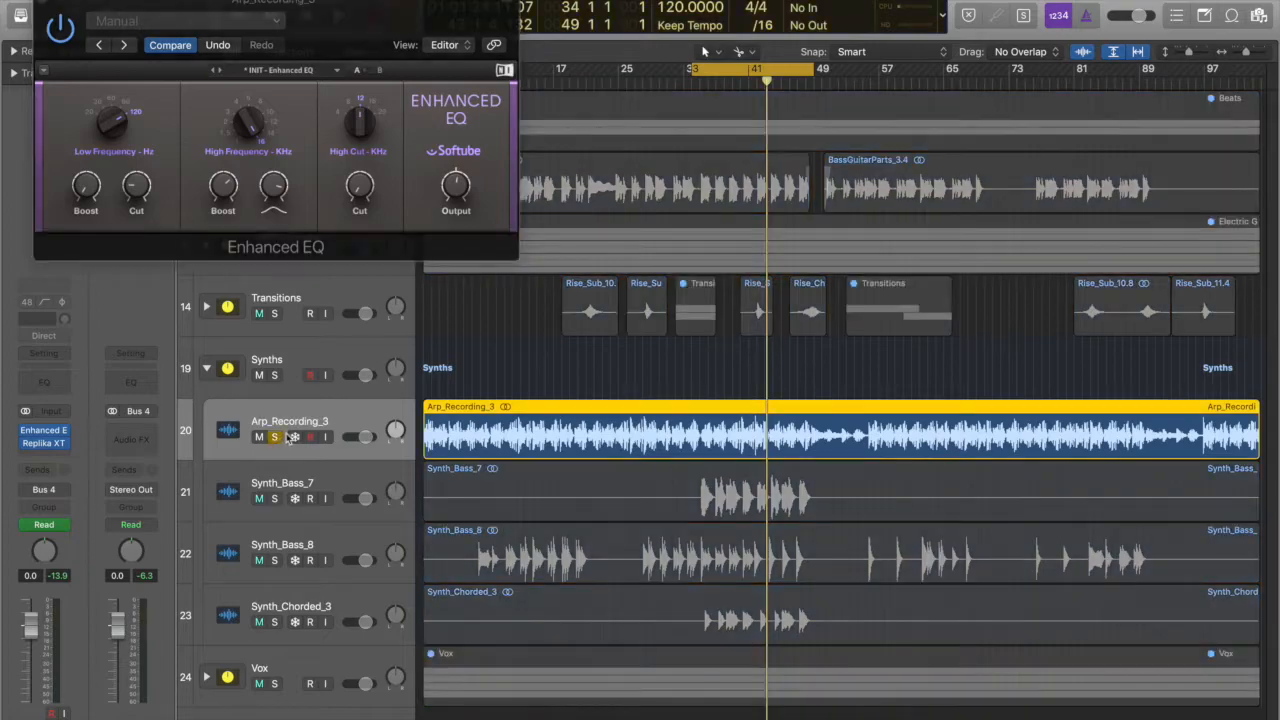
key("space")
mouse_move(55, 448)
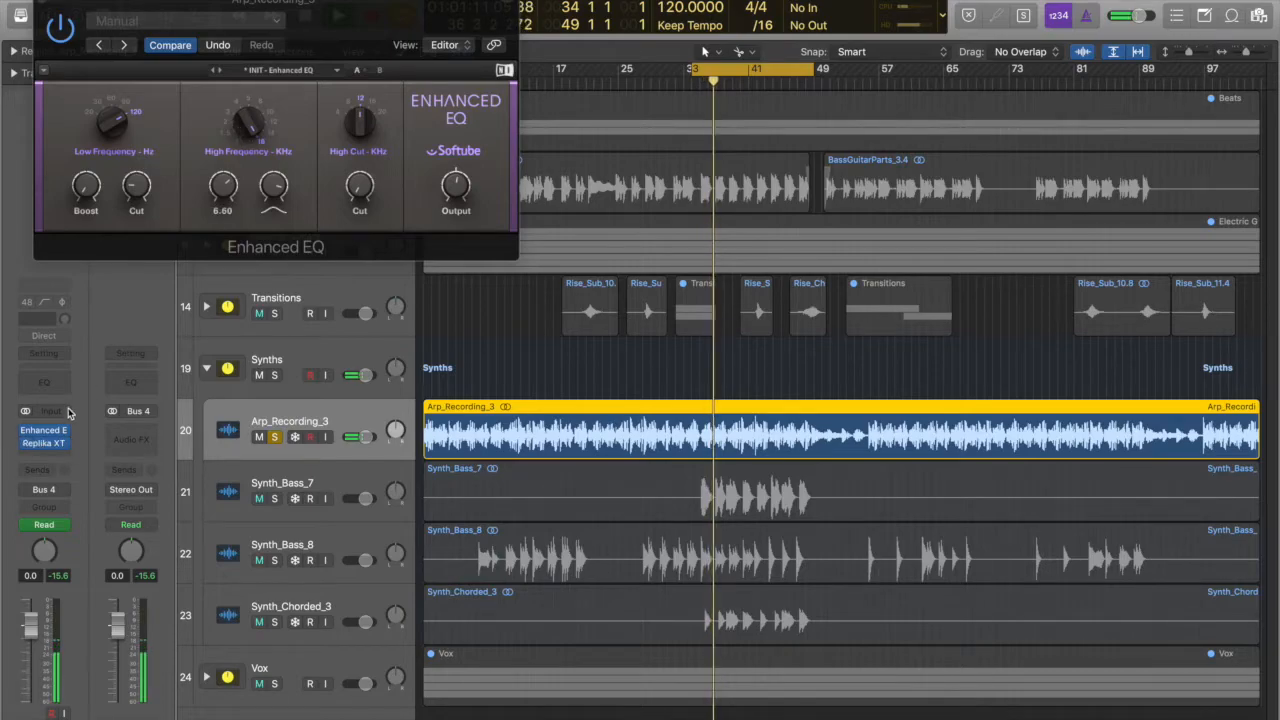
left_click(50, 446)
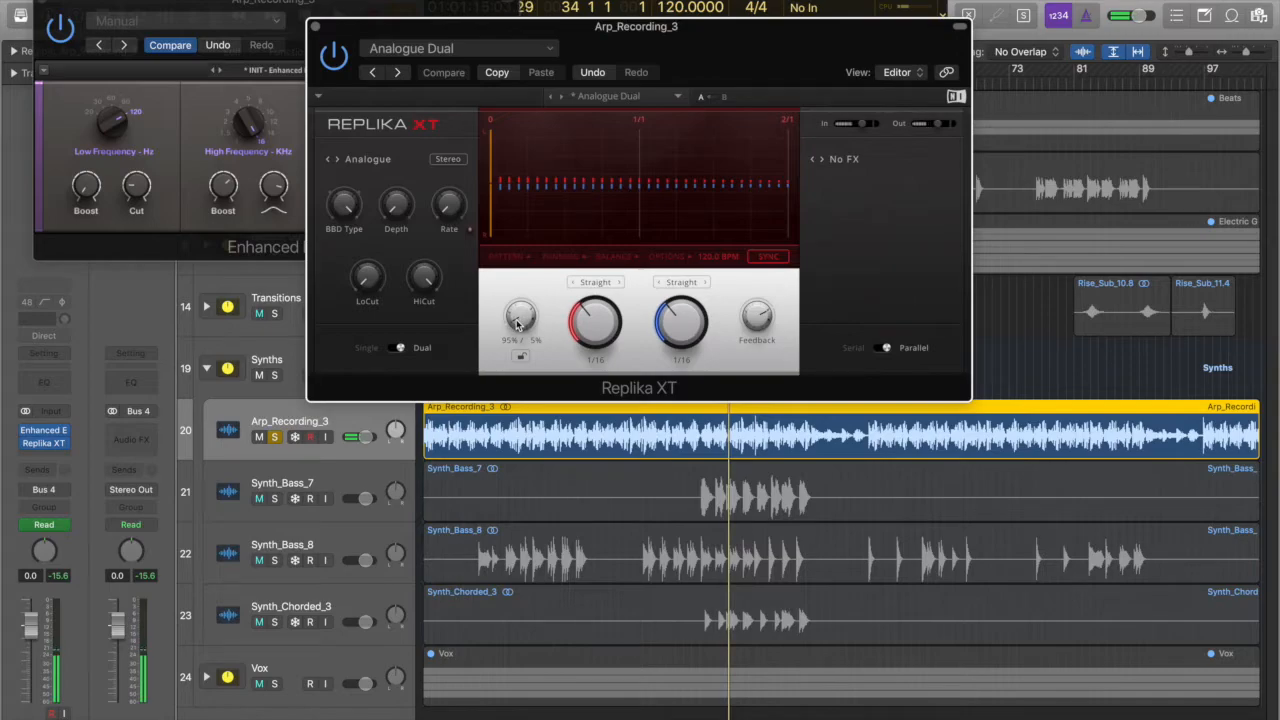
- Show track automation and check the automation lanes of Arp_Recording_3
key("a")
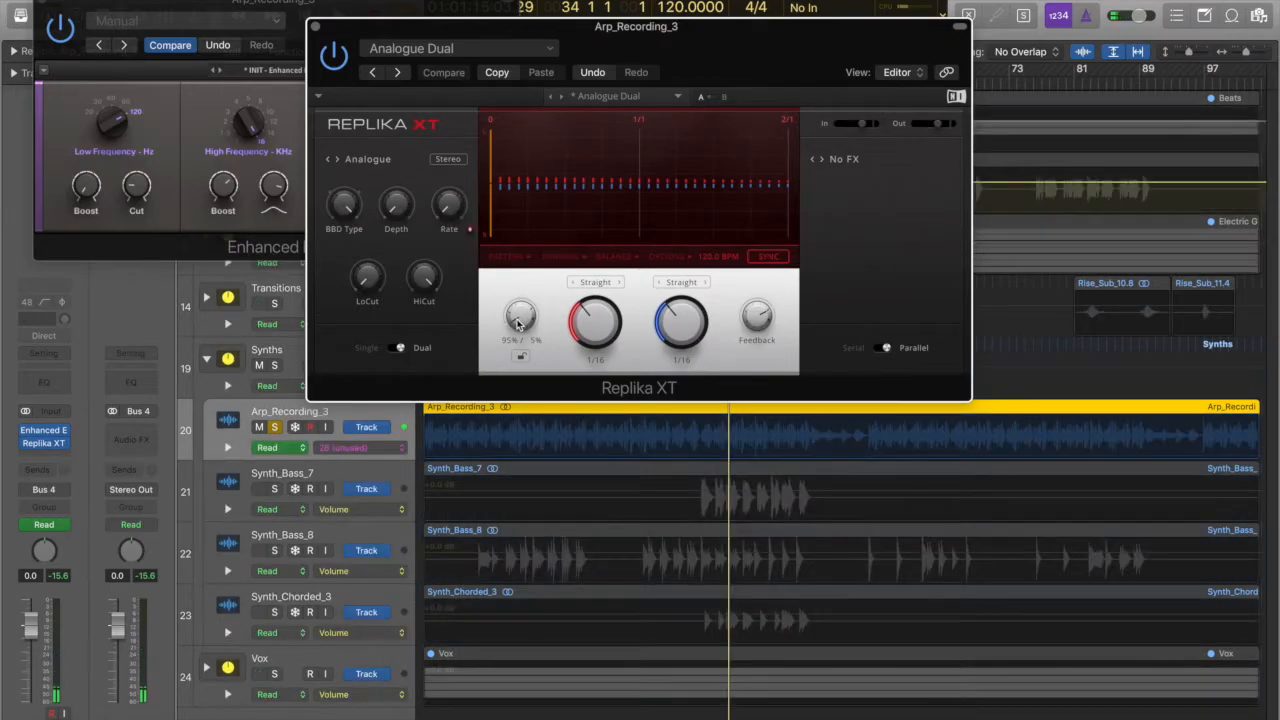
left_click(226, 451)
left_click(227, 451)
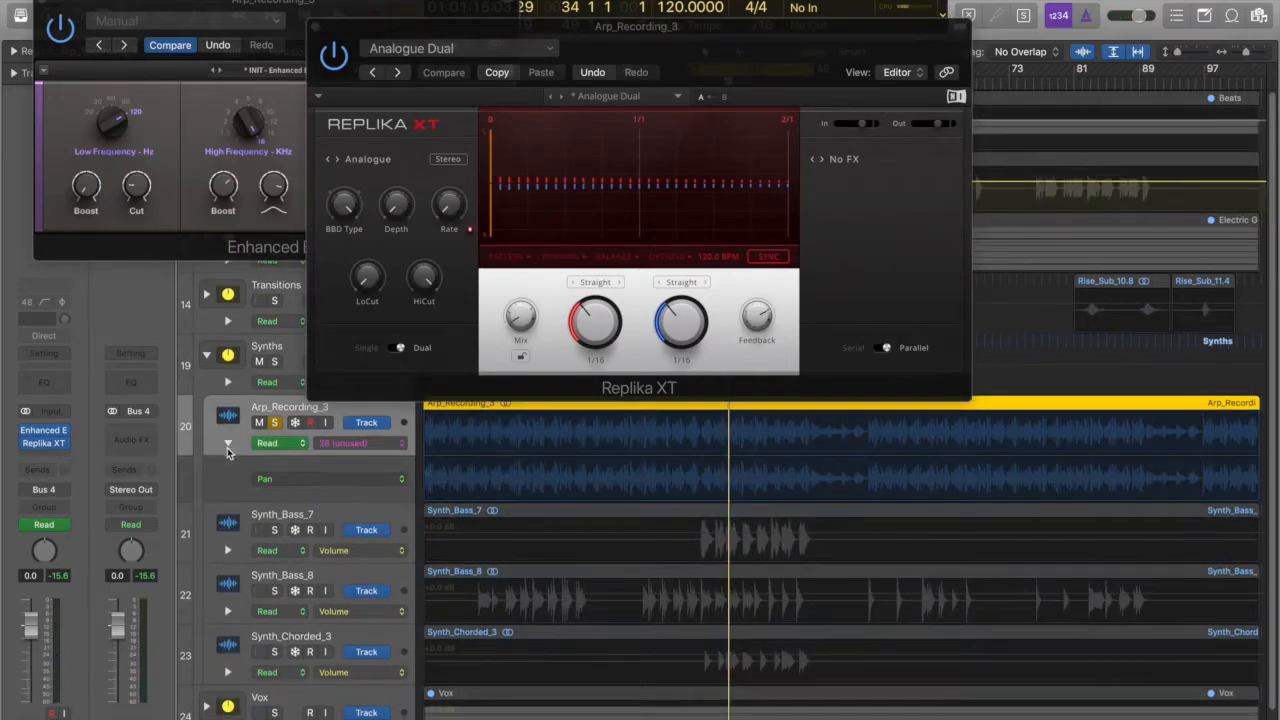
left_click(227, 451)
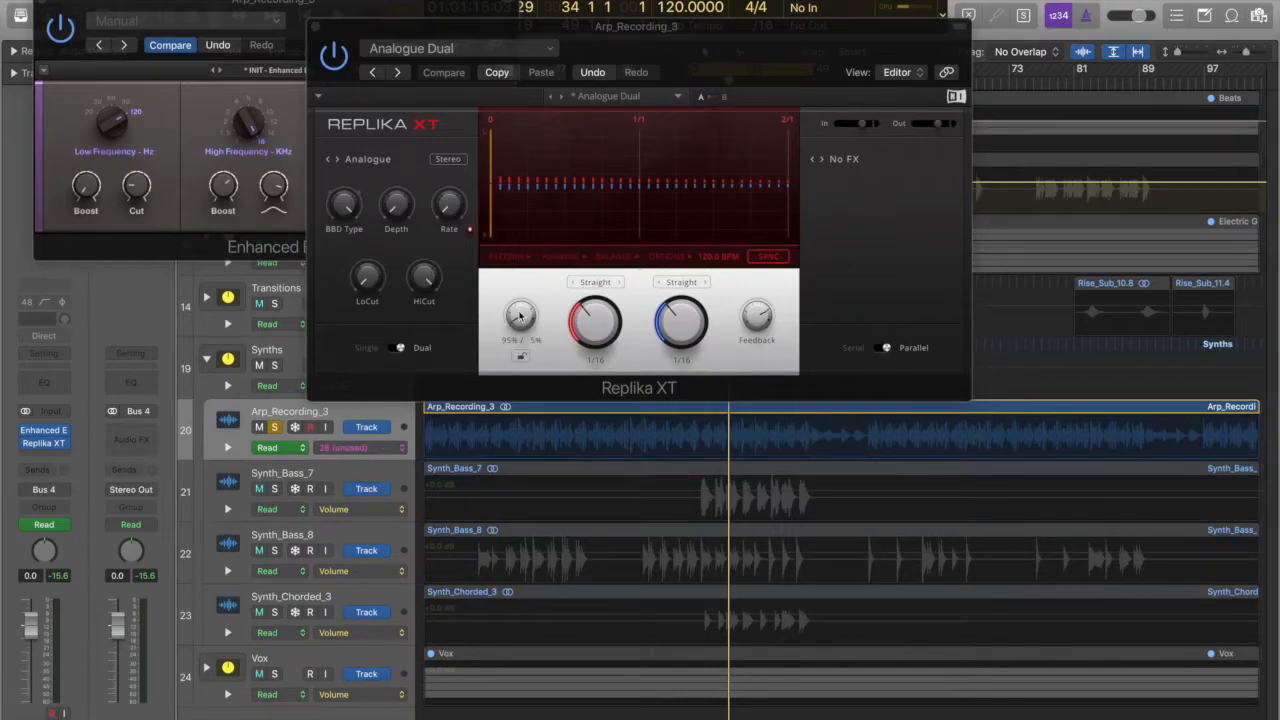
- Lower the wet mix of Replika XT on Arp_Recording_3 and close the delay
left_click(519, 316)
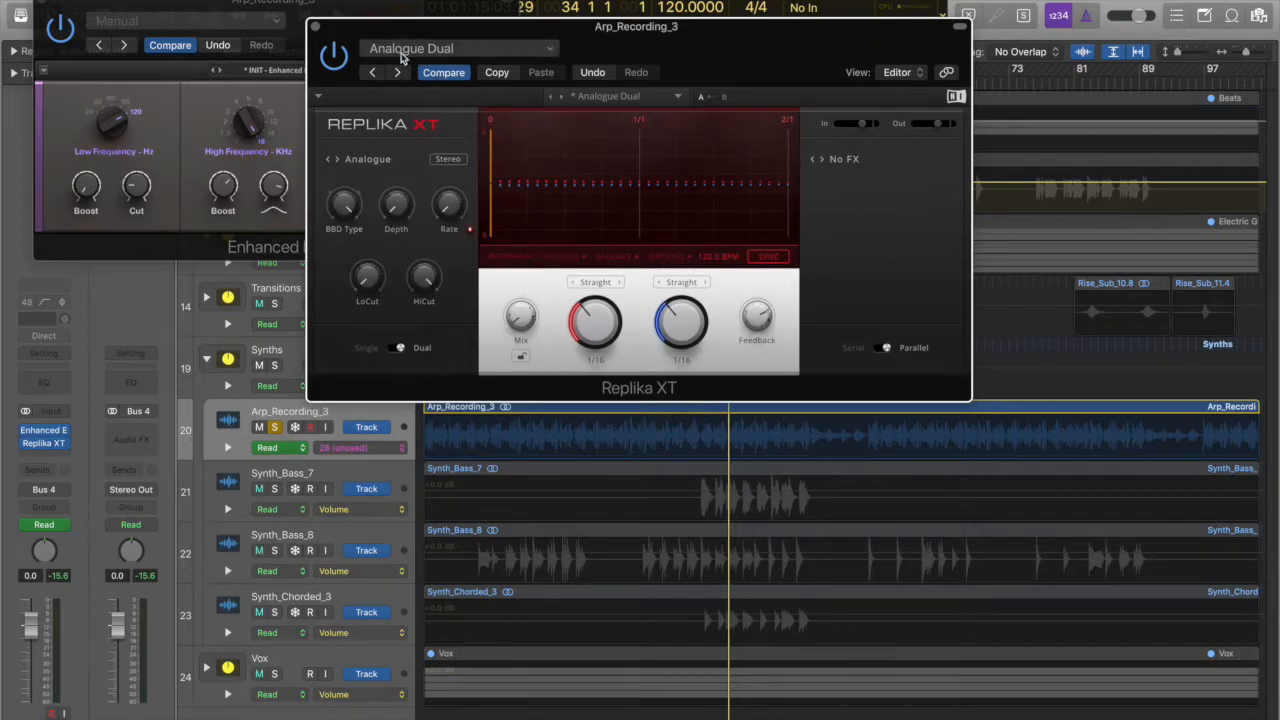
left_click(316, 28)
- Compare the soloed Arp_Recording_3 with the Enhanced EQ on and off during playback, leave the EQ bypassed and close it
key("space")
left_click_drag(377, 13, 531, 17)
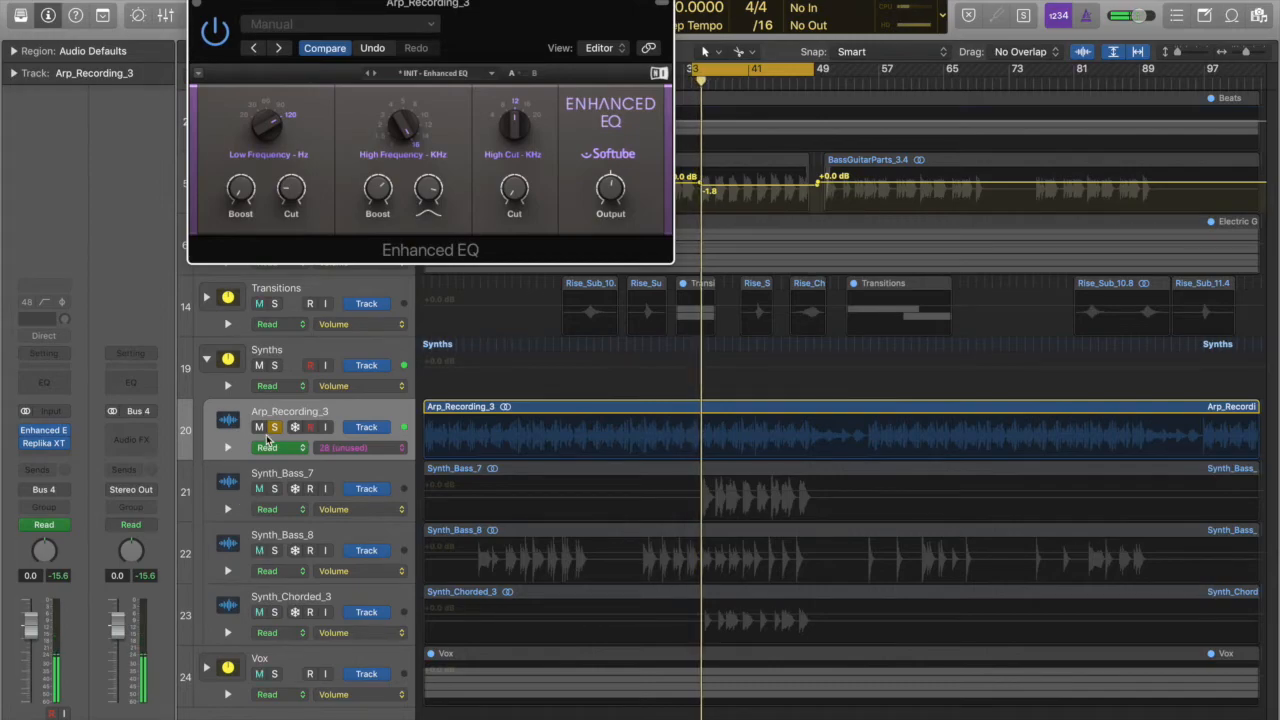
left_click(213, 32)
left_click(213, 32)
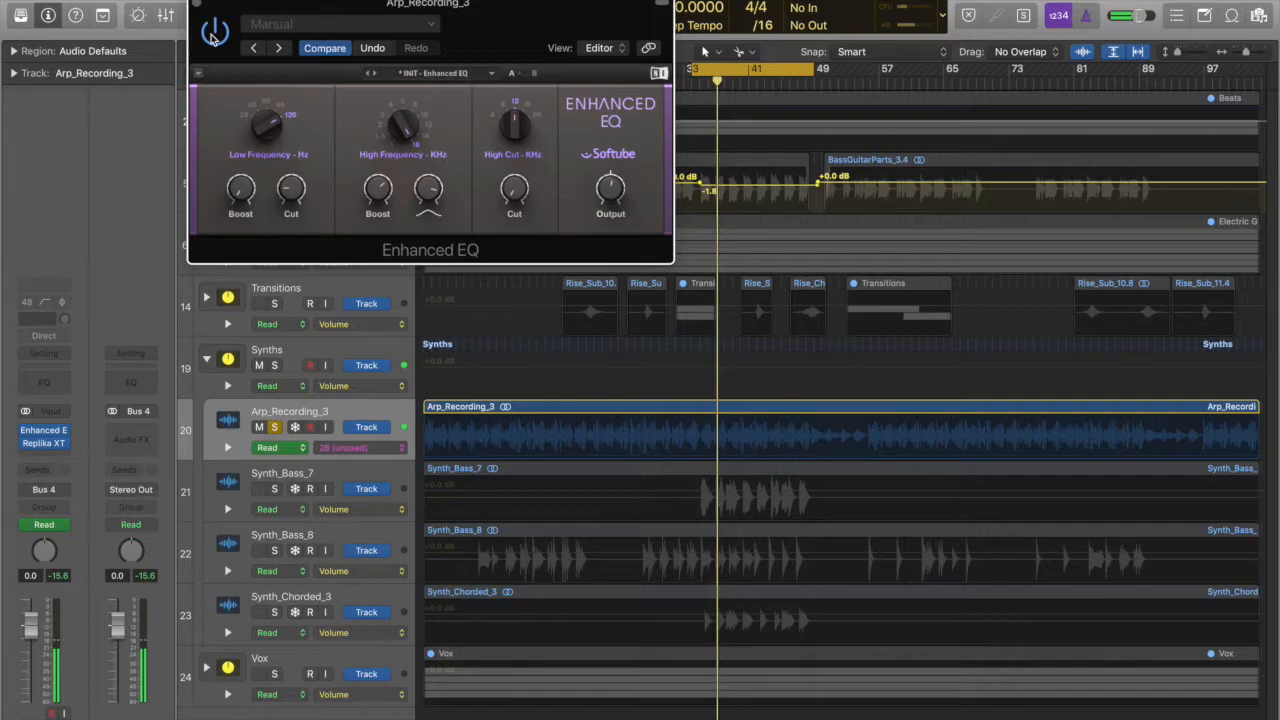
left_click(213, 32)
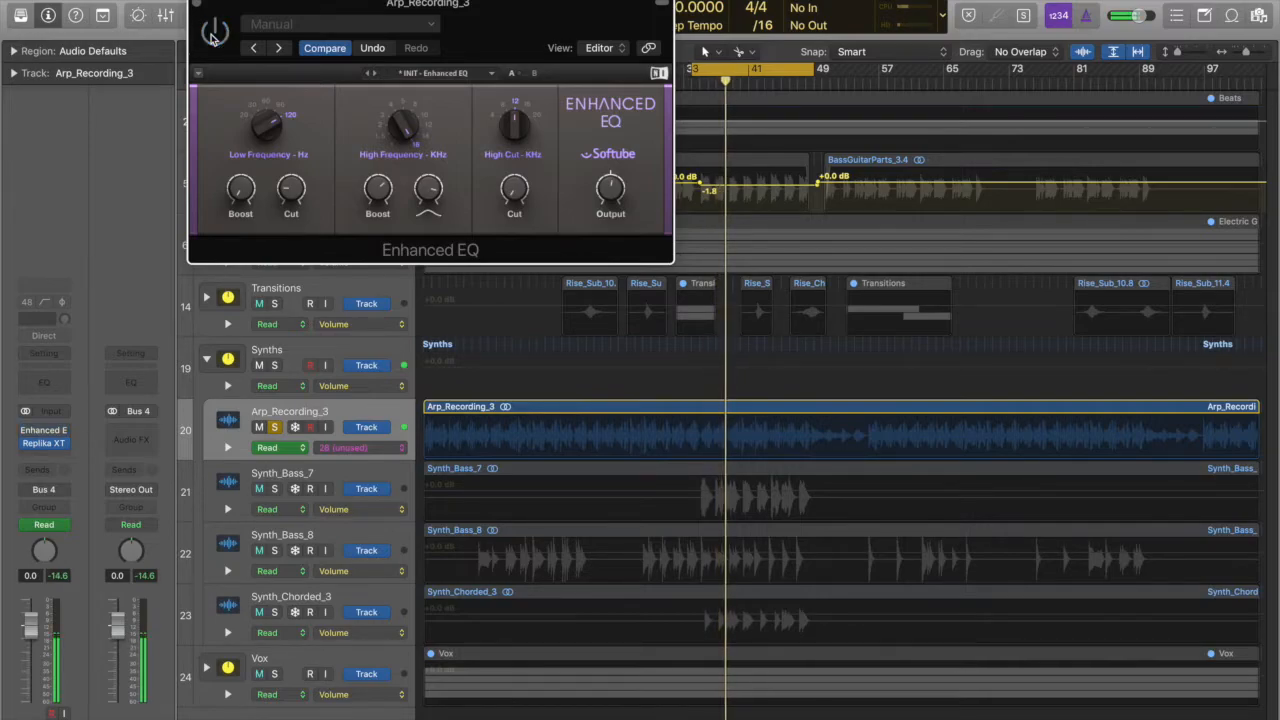
left_click(213, 32)
left_click(213, 32)
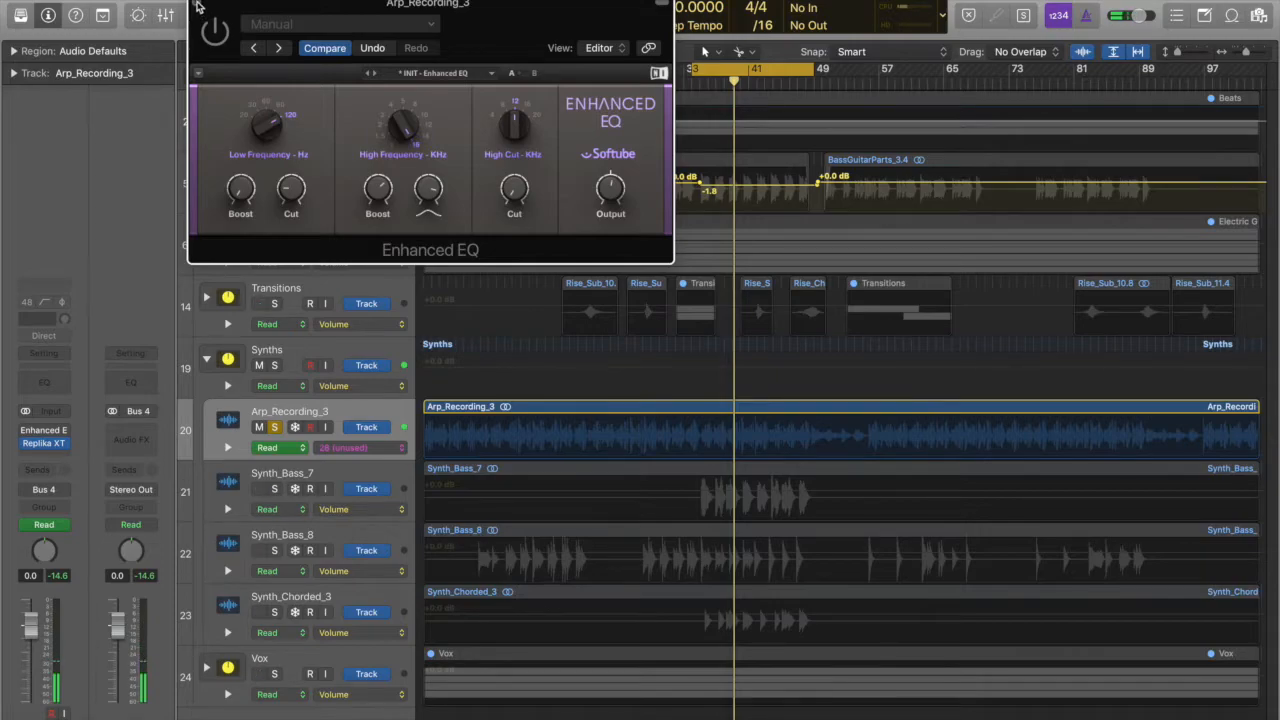
left_click(197, 8)
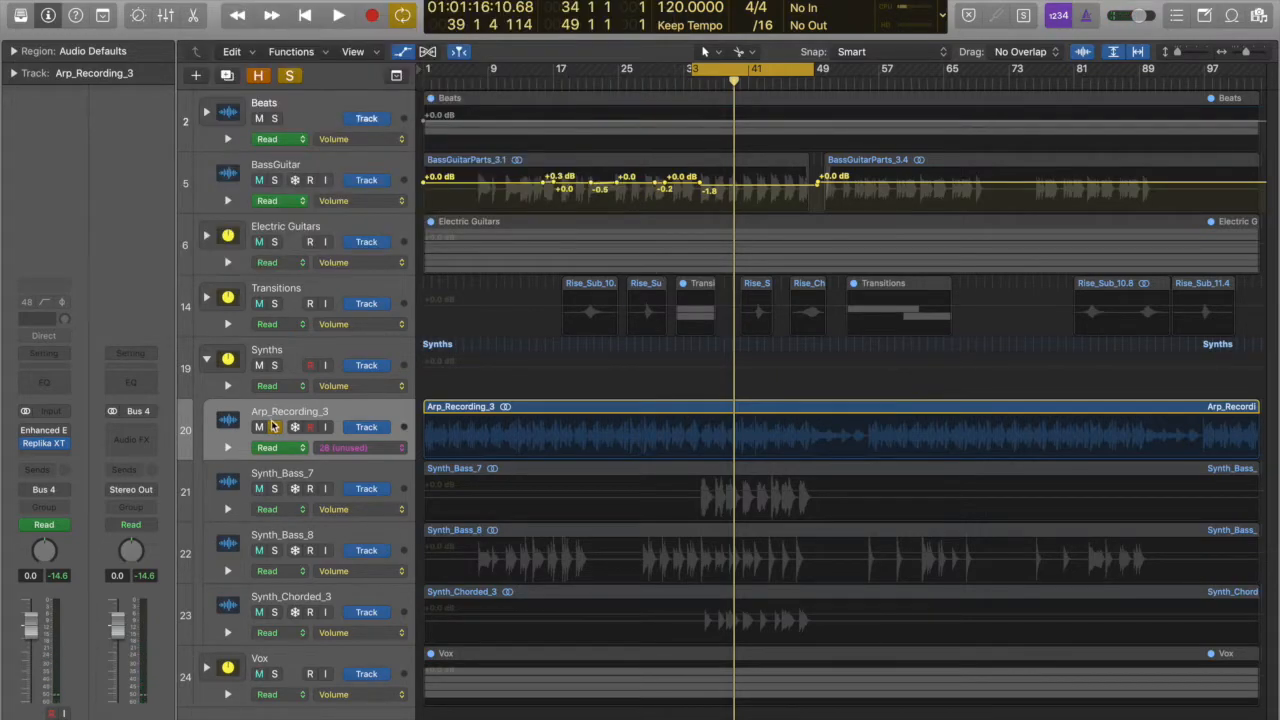
- Select Synth_Bass_7, hide track automation, then solo and play the track
left_click(286, 475)
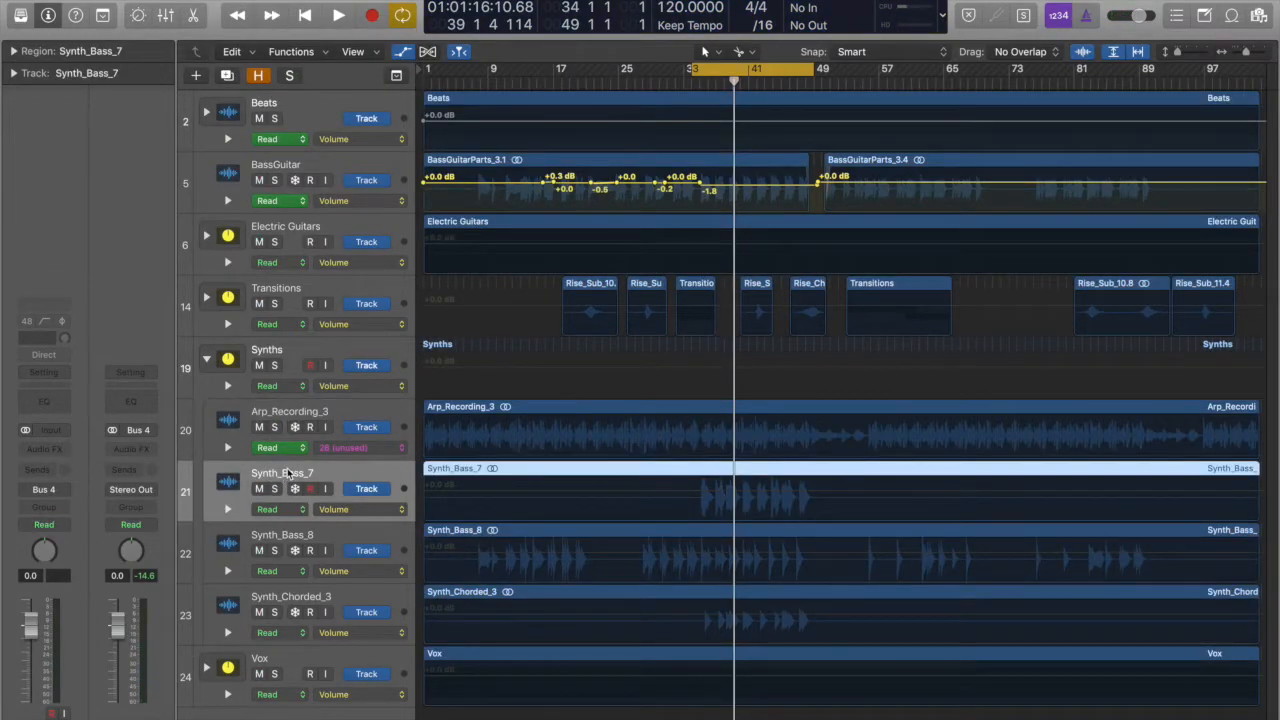
key("a")
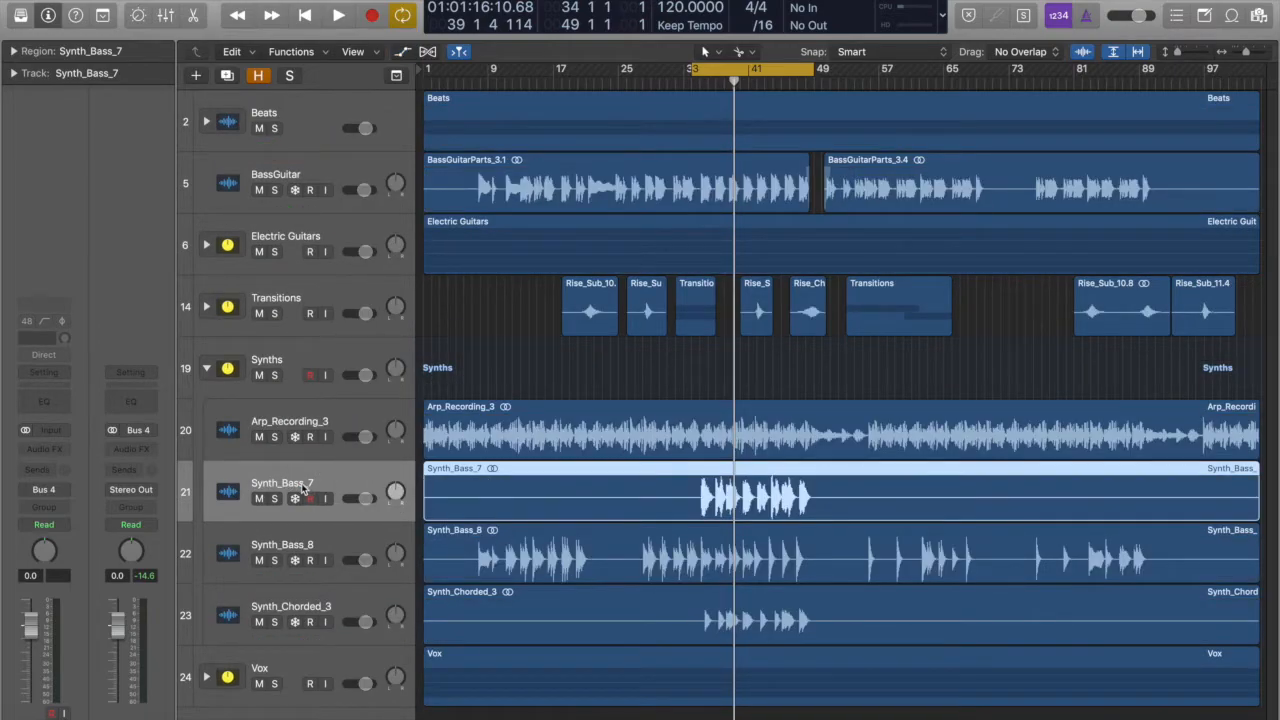
left_click(275, 499)
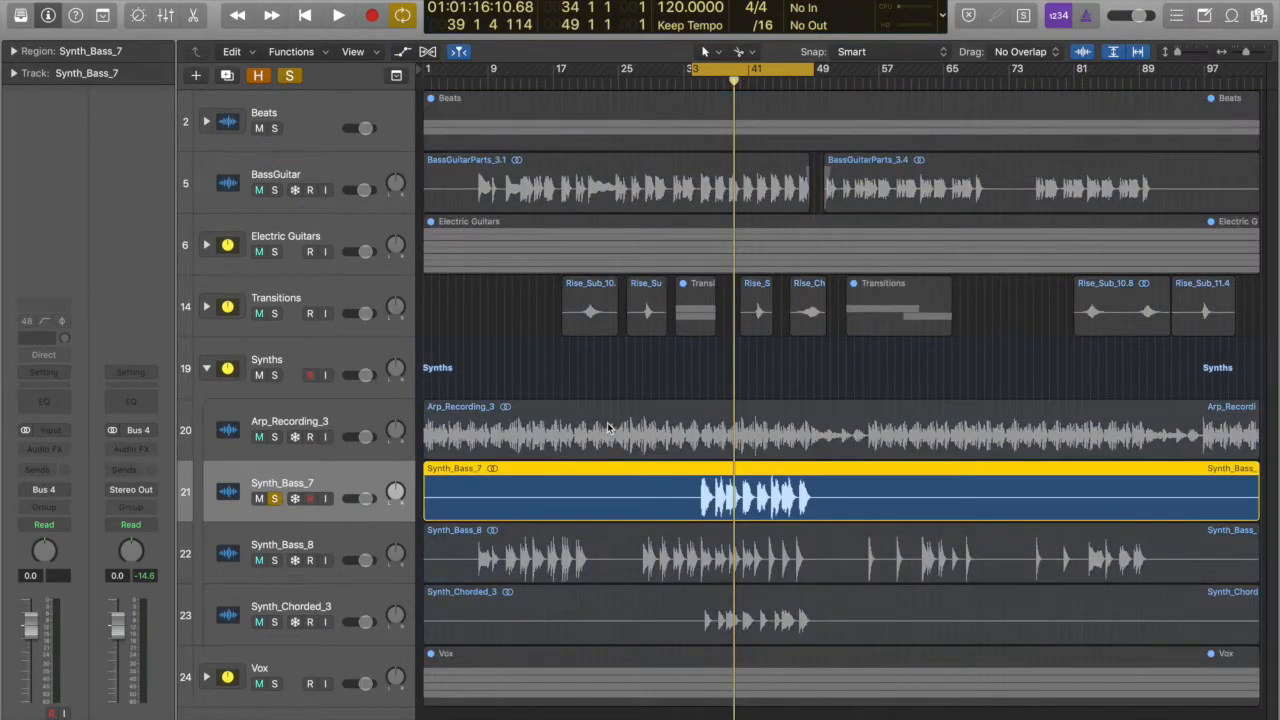
key("space")
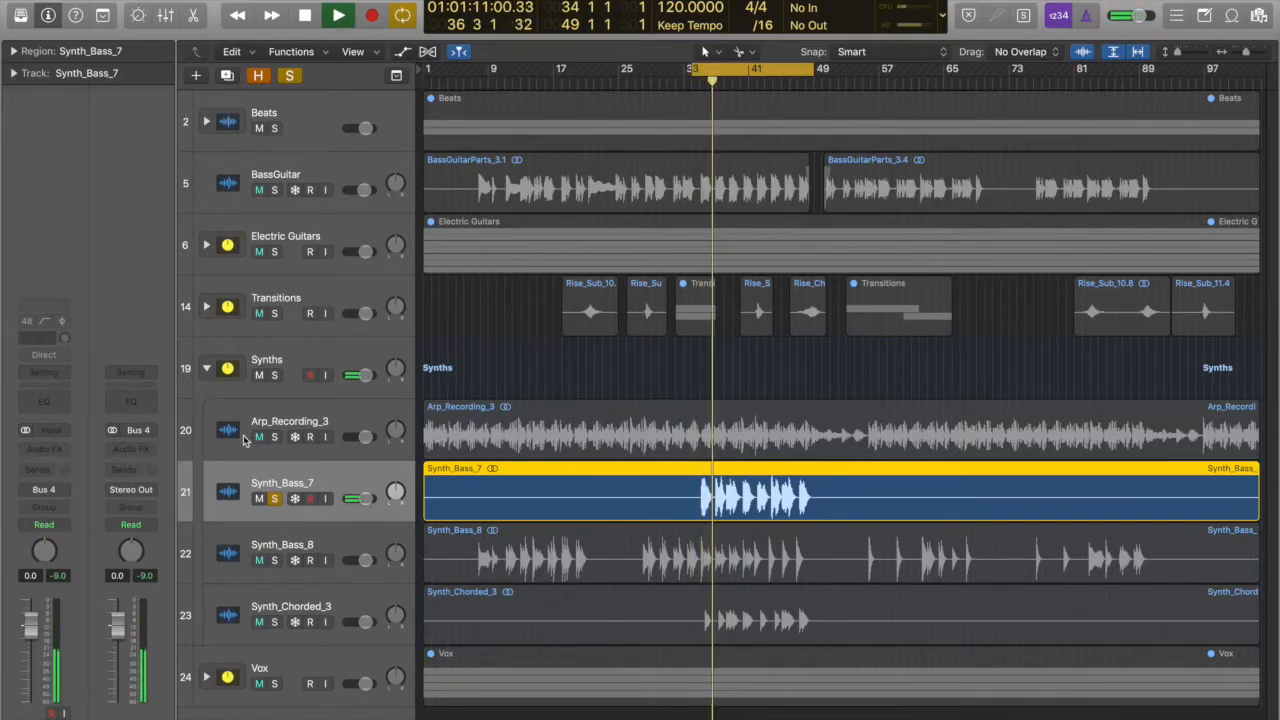
- Check the soloed Synth_Bass_7's frequency spectrum in the MultiMeter during playback and close the meter
left_click(320, 359)
left_click(130, 430)
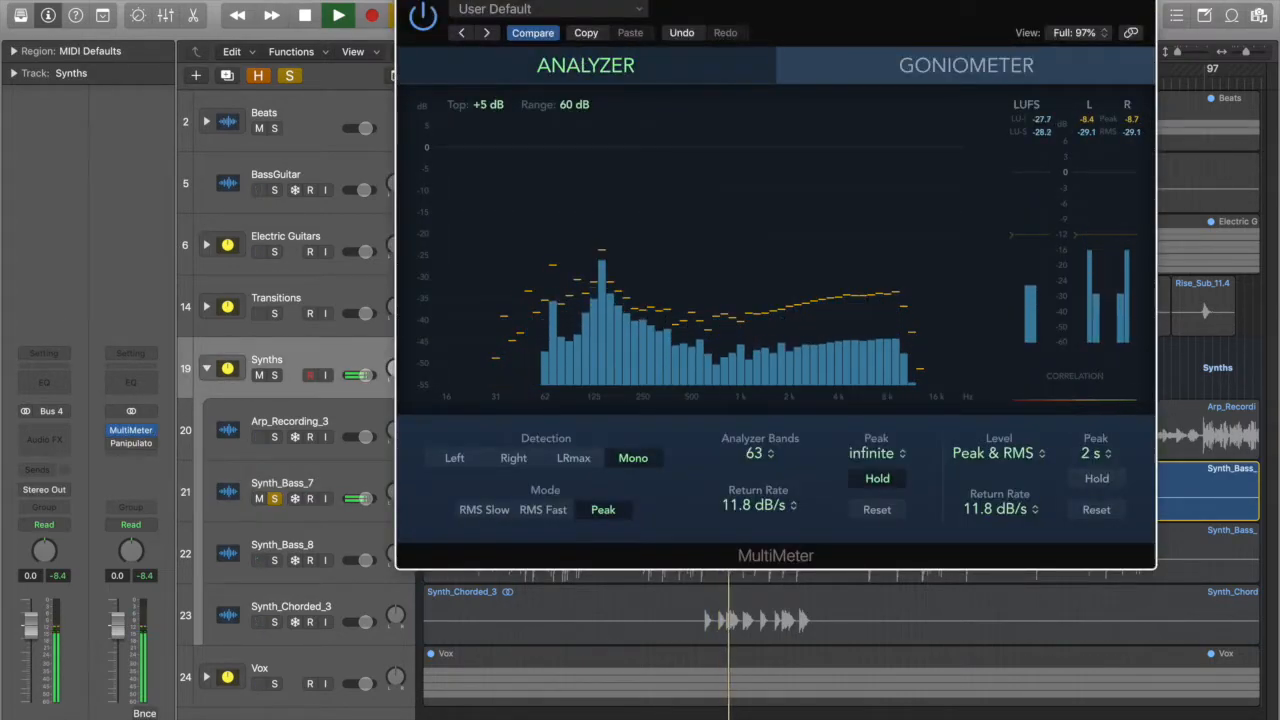
left_click(405, 20)
- Insert a stereo Enhanced EQ on Synth_Bass_7 and cut its lows at 30 Hz with a cut of 7.20
left_click(300, 483)
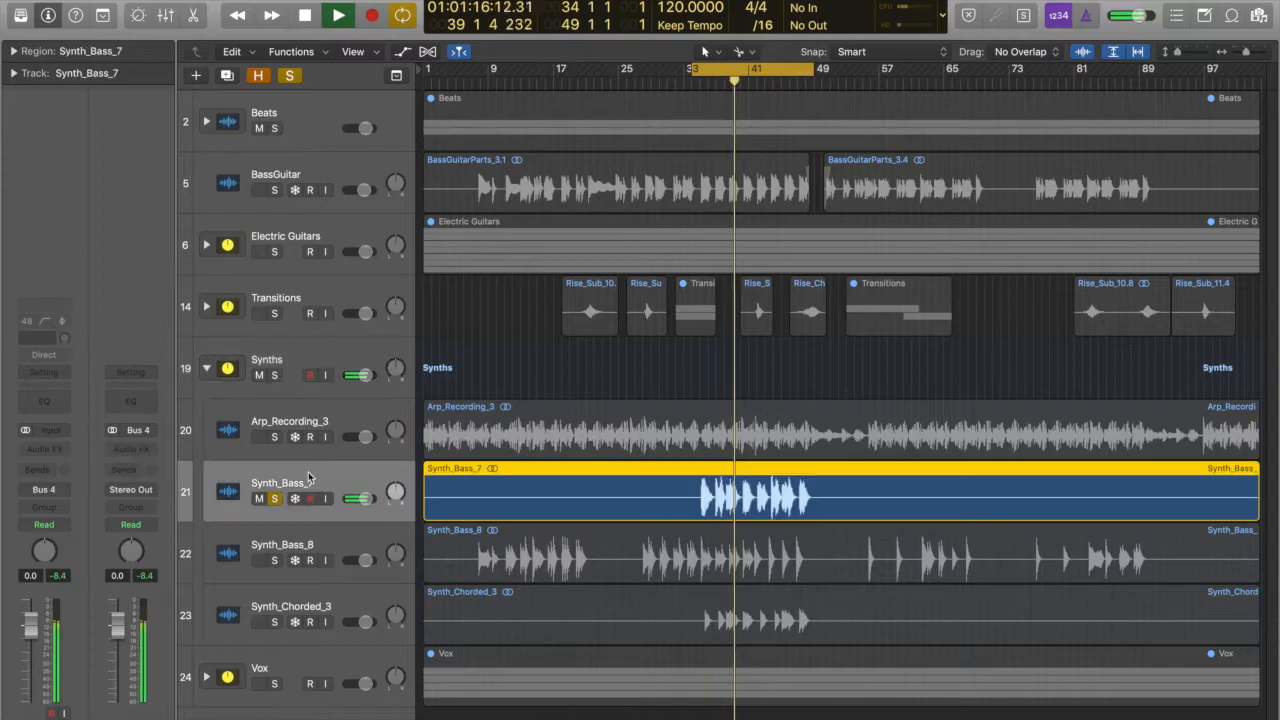
left_click(62, 454)
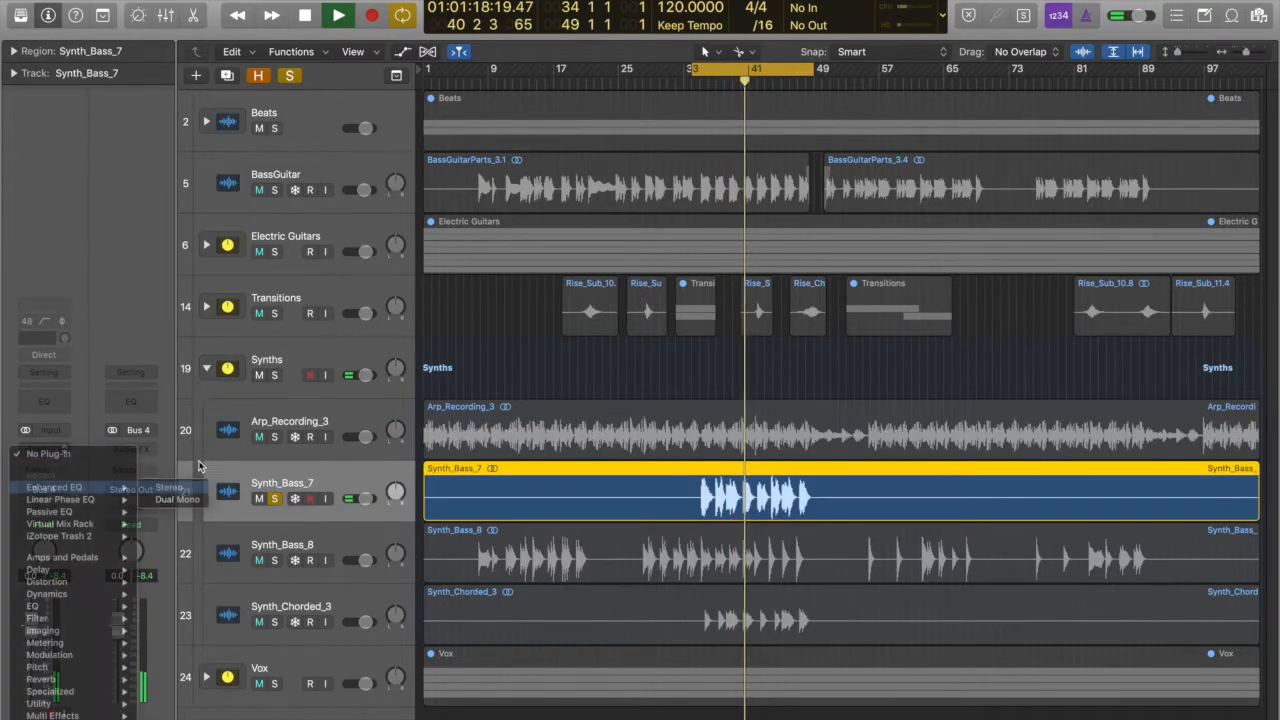
left_click(160, 479)
left_click_drag(95, 118, 87, 132)
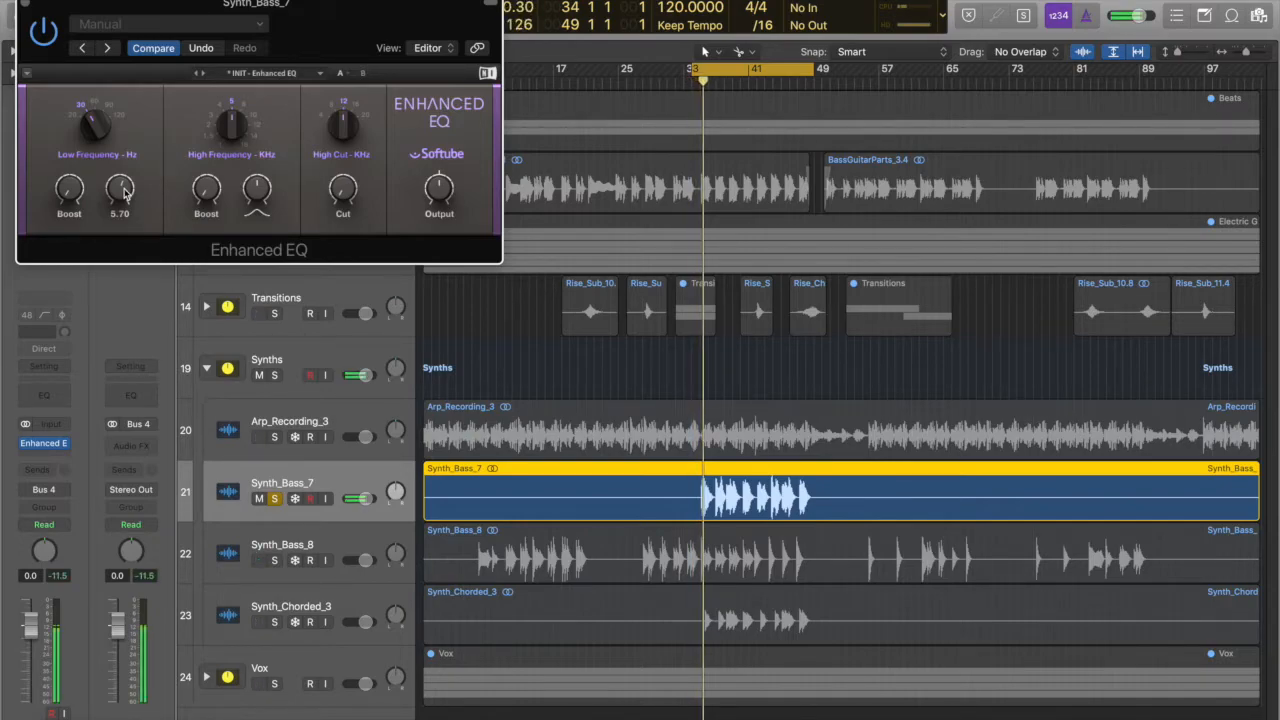
left_click_drag(124, 193, 123, 180)
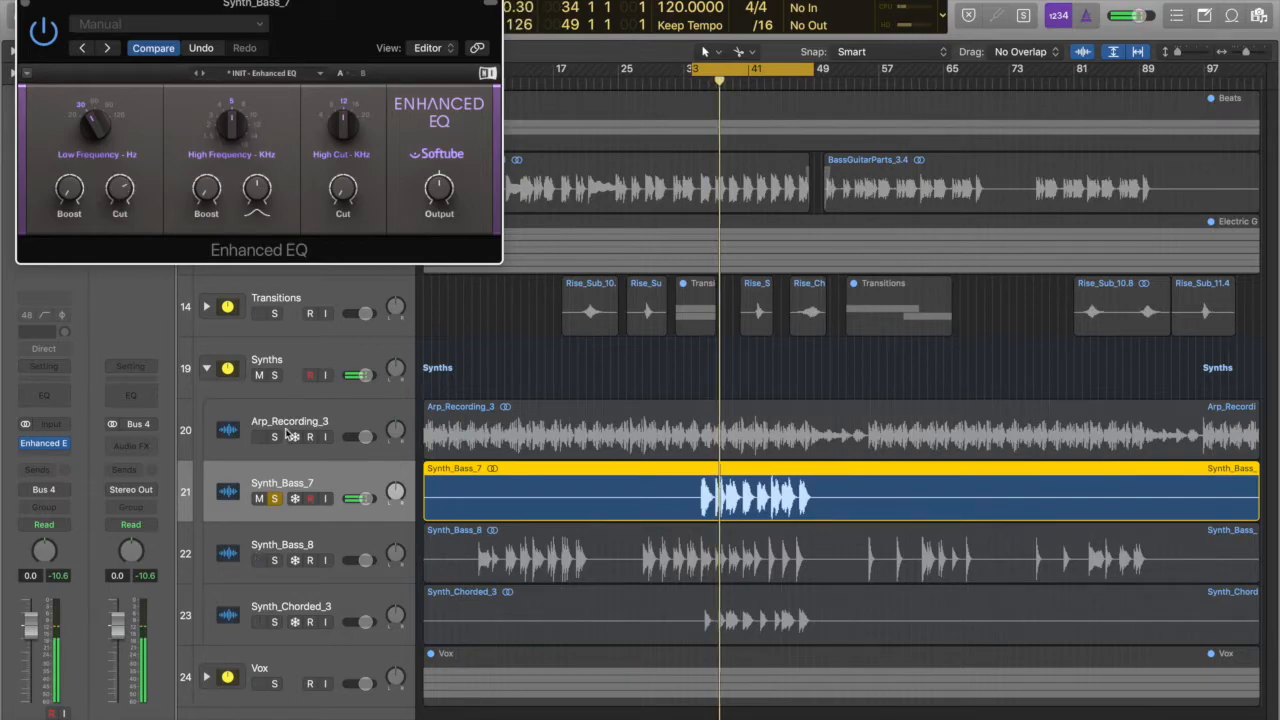
left_click_drag(121, 195, 124, 187)
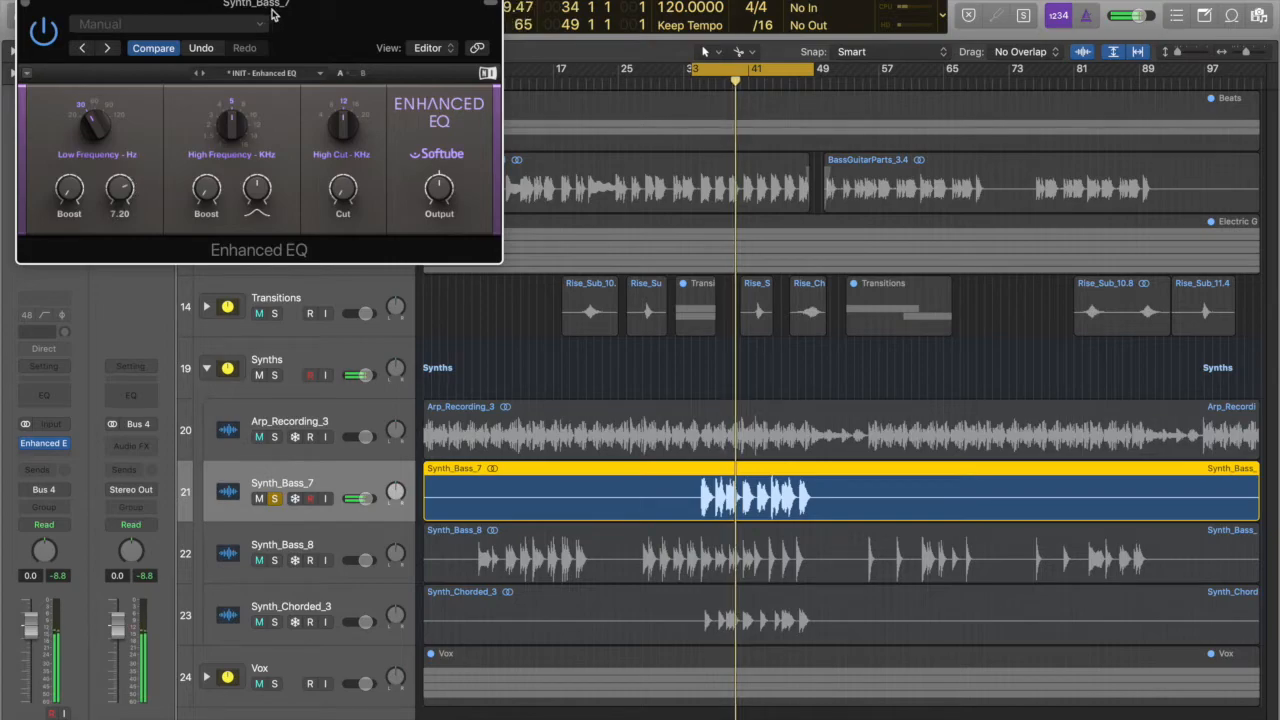
- Compare Synth_Bass_7's peak level with the Enhanced EQ on and off during playback, leave the EQ on and close it
left_click_drag(141, 7, 241, 8)
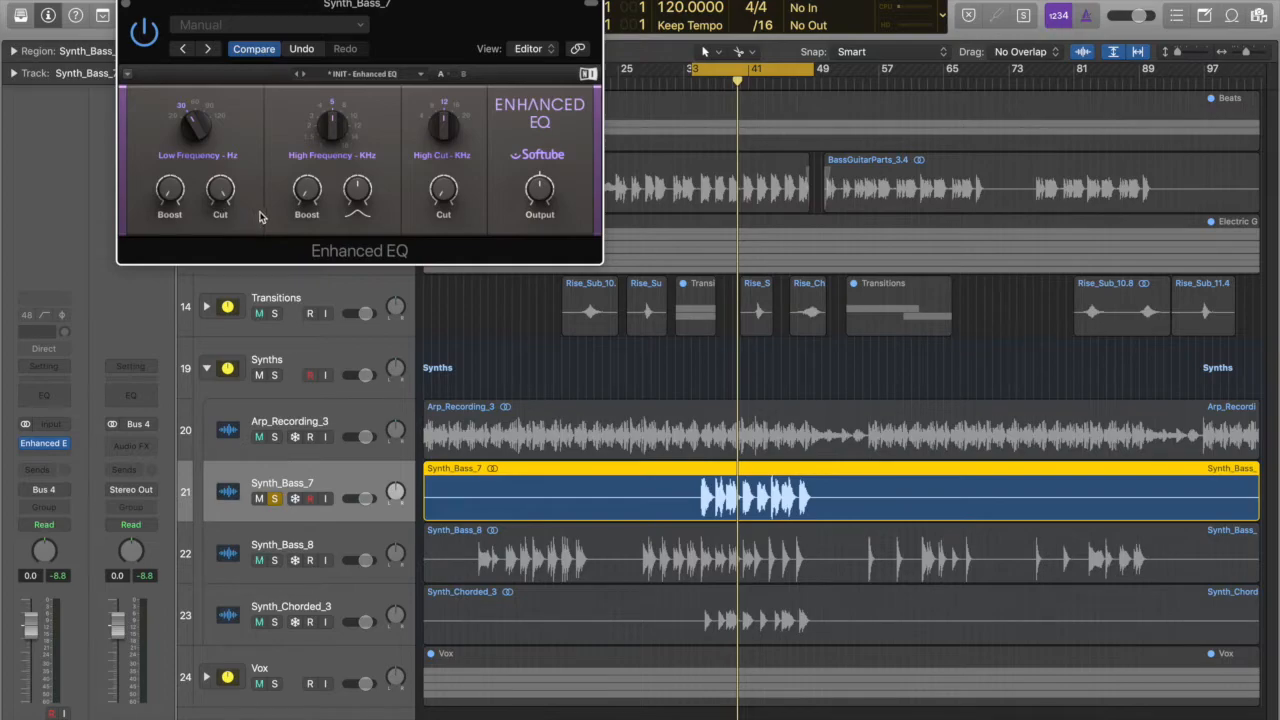
key("space")
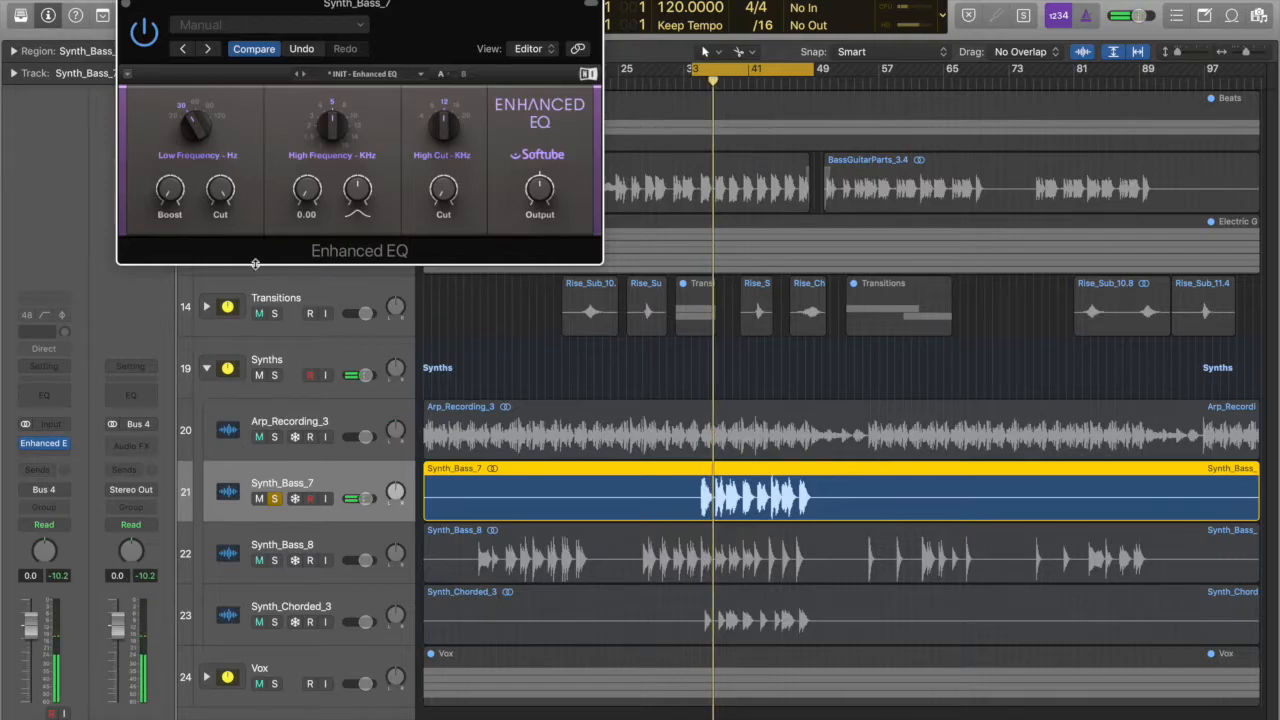
left_click(155, 43)
key("space")
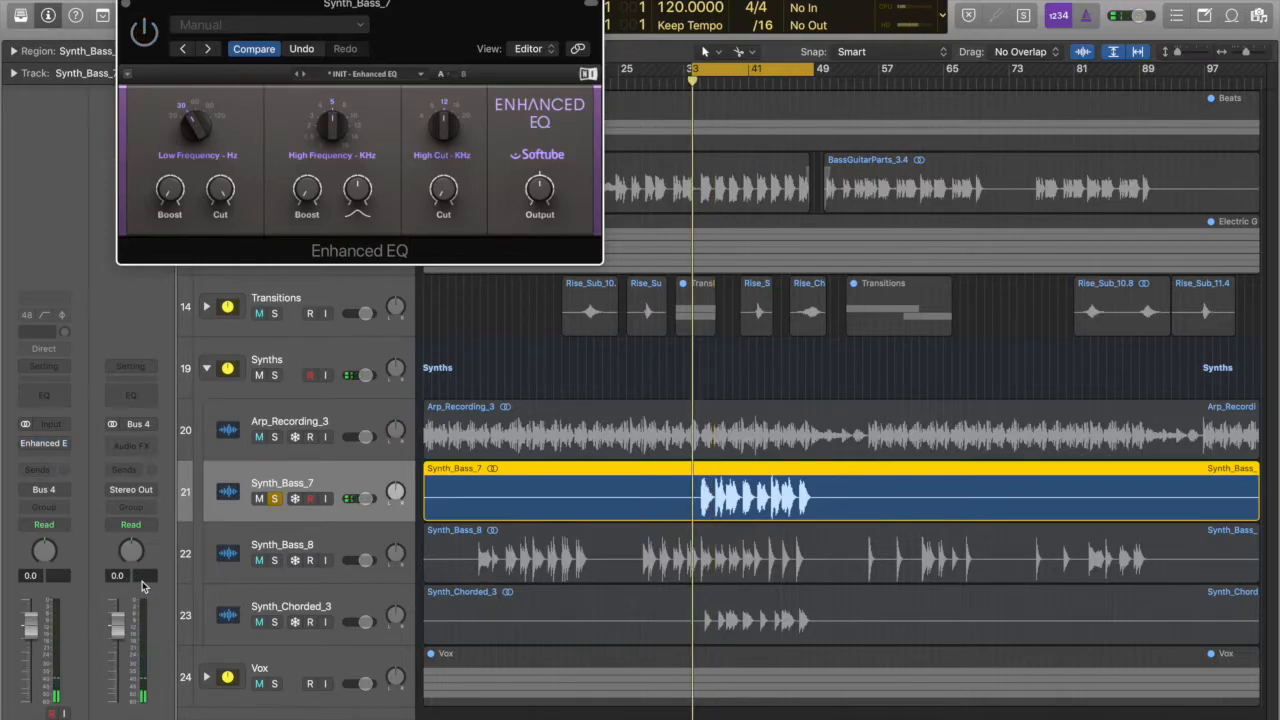
key("space")
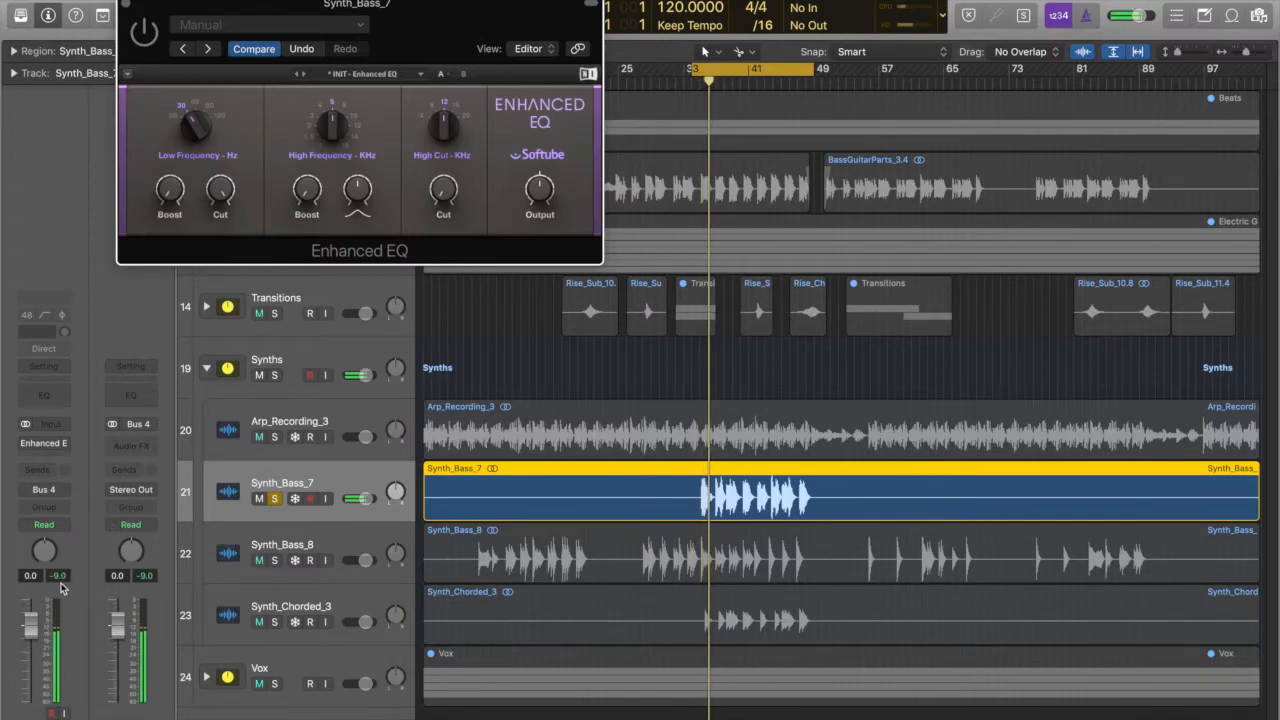
key("space")
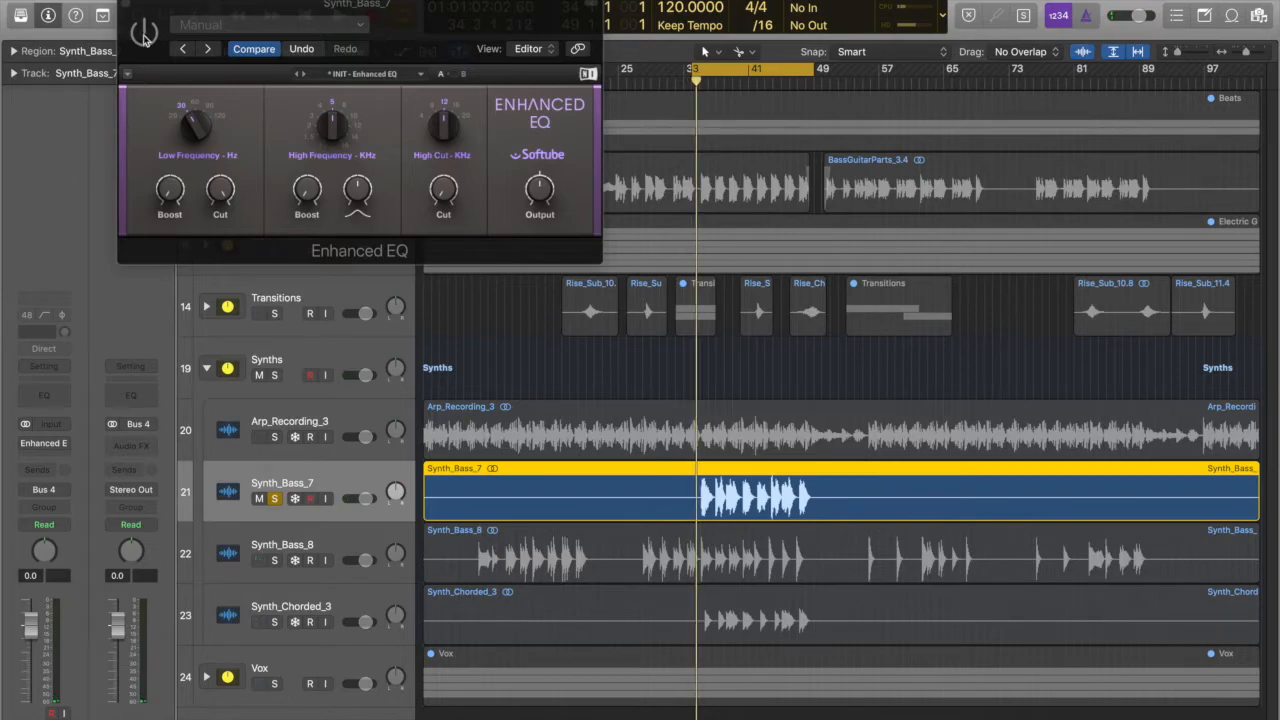
left_click(144, 35)
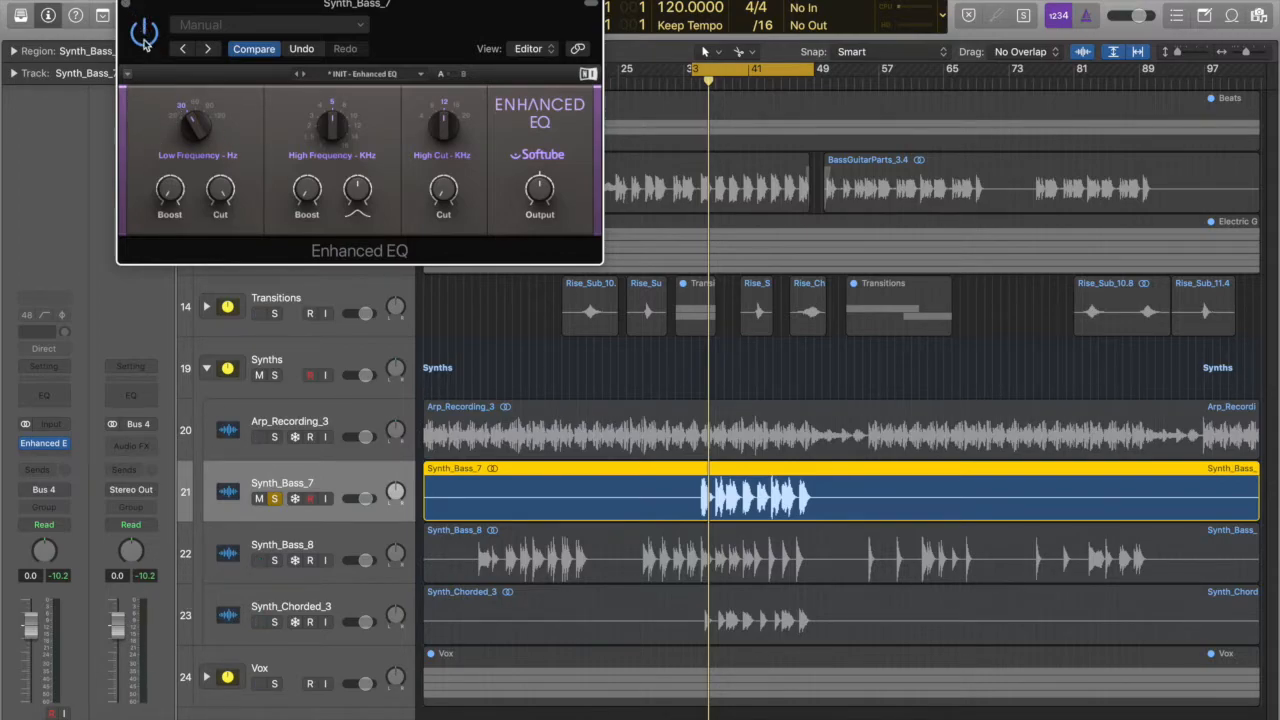
left_click(125, 8)
- Unsolo Synth_Bass_7, then solo Synth_Bass_8 and play a short passage of it
left_click(274, 498)
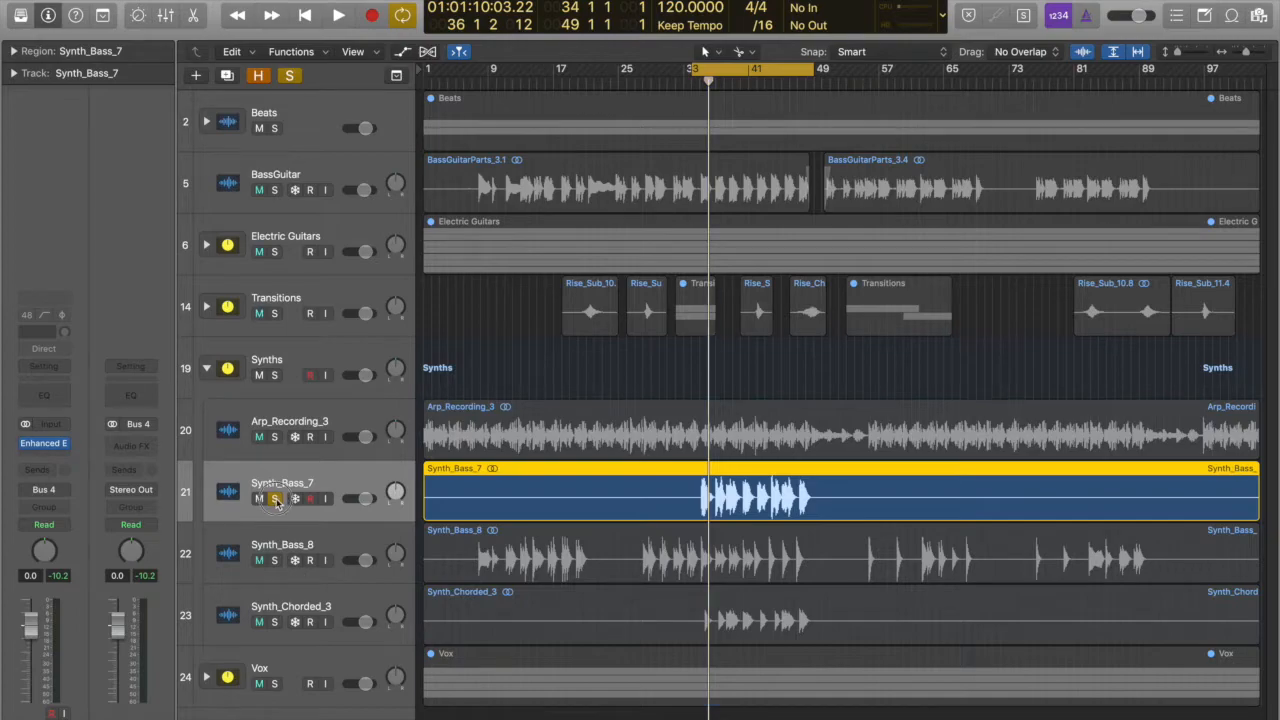
left_click(285, 563)
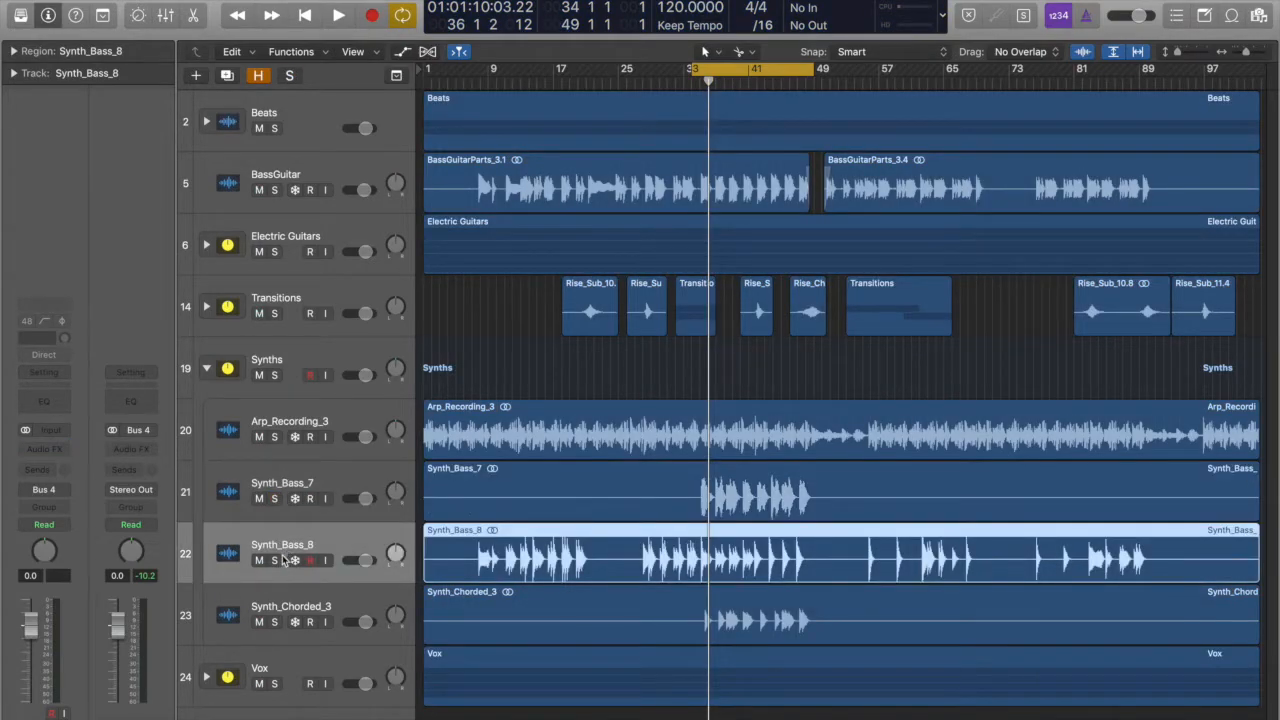
left_click(275, 560)
key("space")
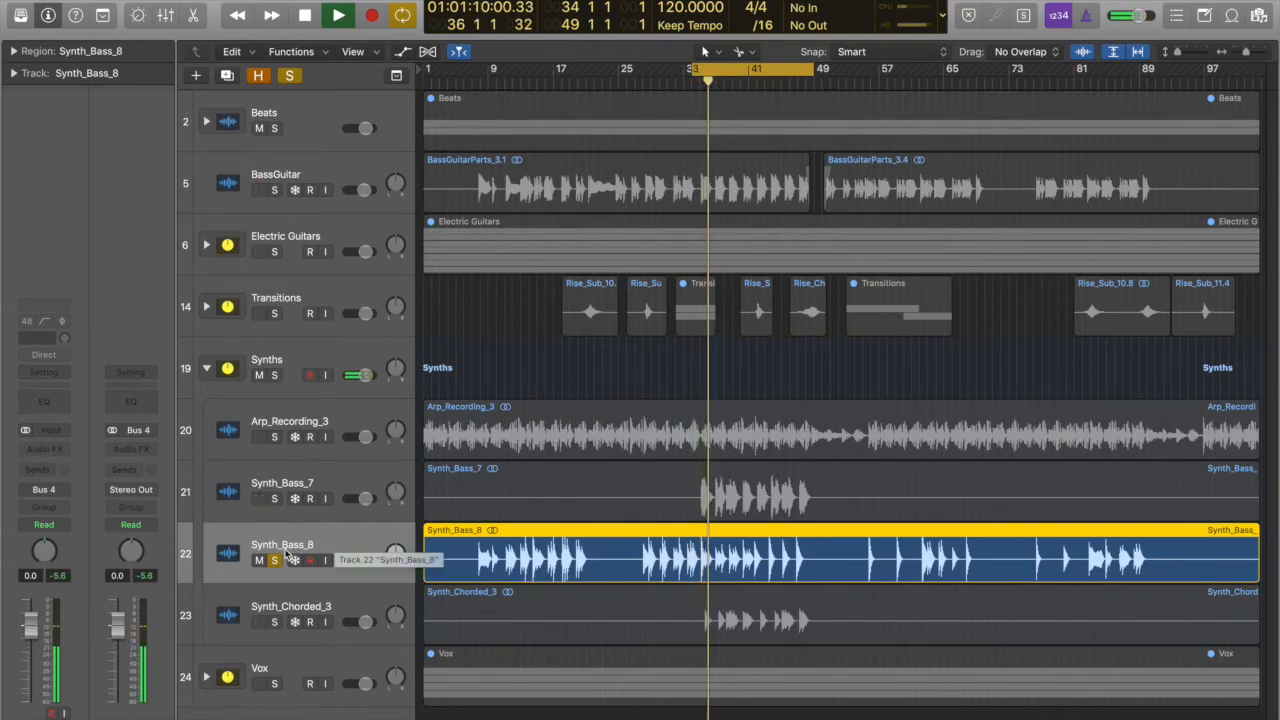
key("space")
- Examine the soloed Synth_Bass_8's frequency spectrum in the MultiMeter during playback
left_click(289, 375)
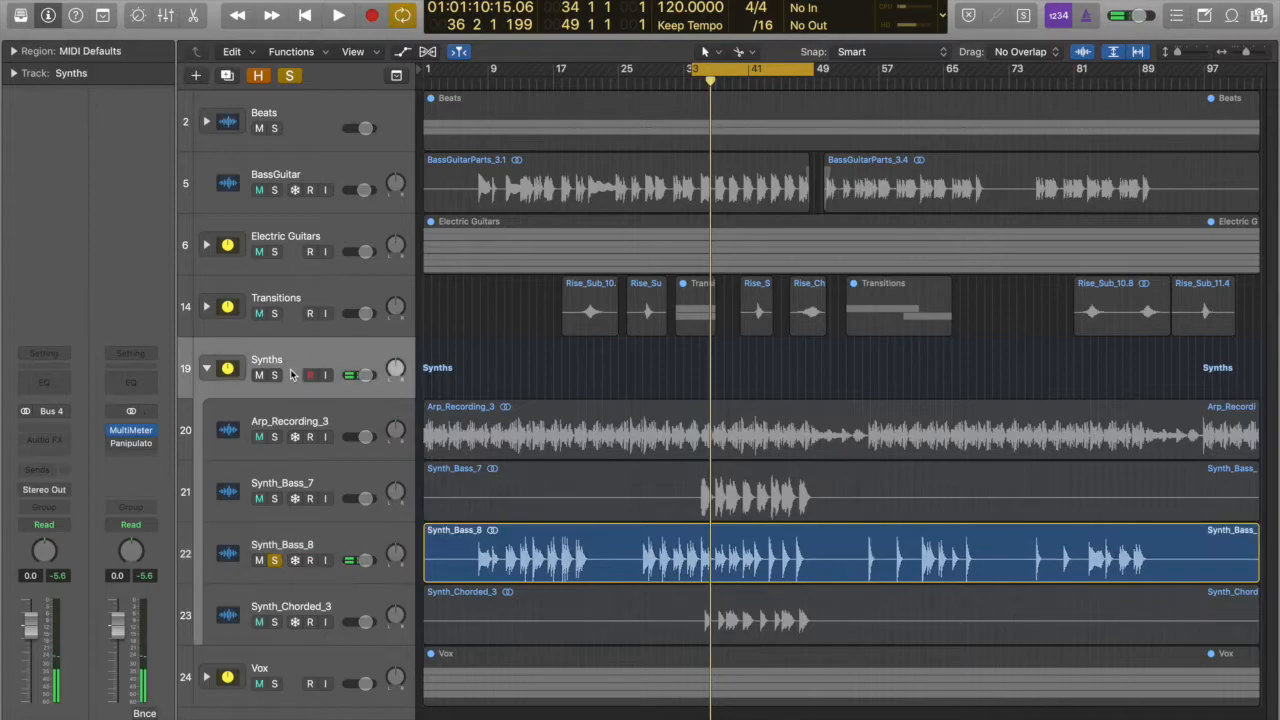
left_click(131, 430)
key("space")
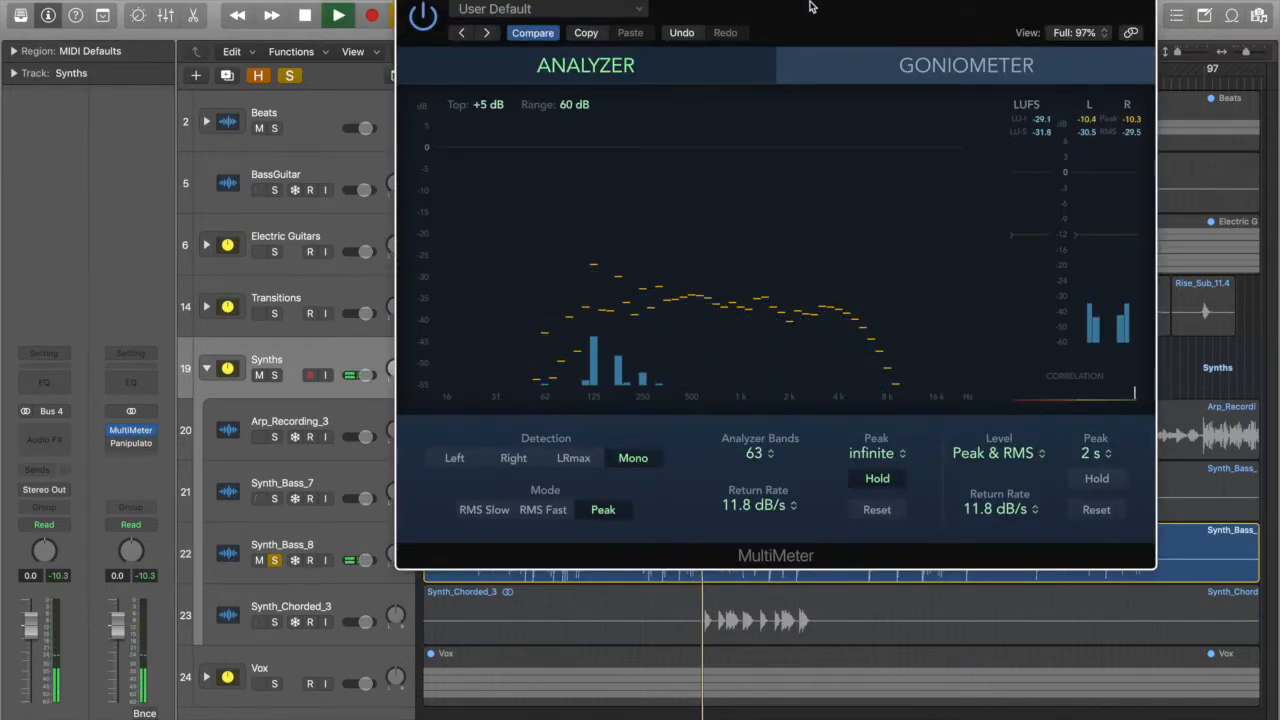
key("space")
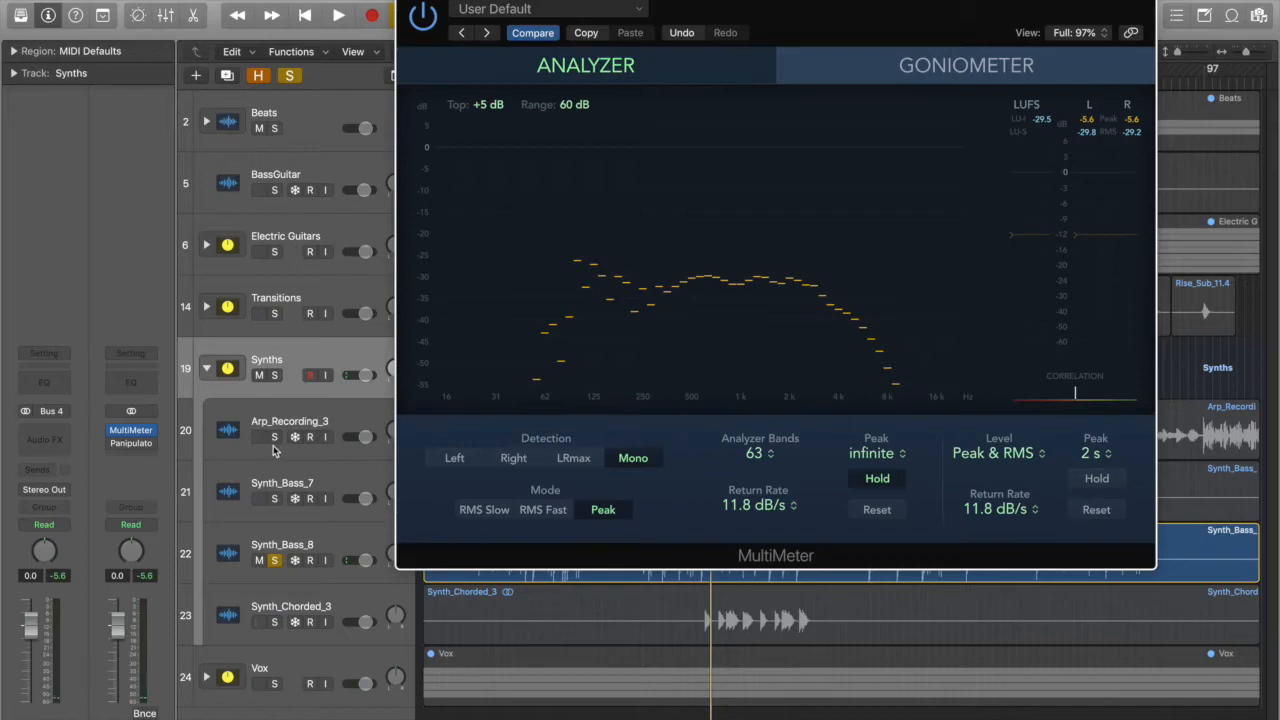
- Insert a stereo Enhanced EQ on the Synths track and boost its highs at 8 kHz by 2.60
left_click(44, 434)
mouse_move(120, 468)
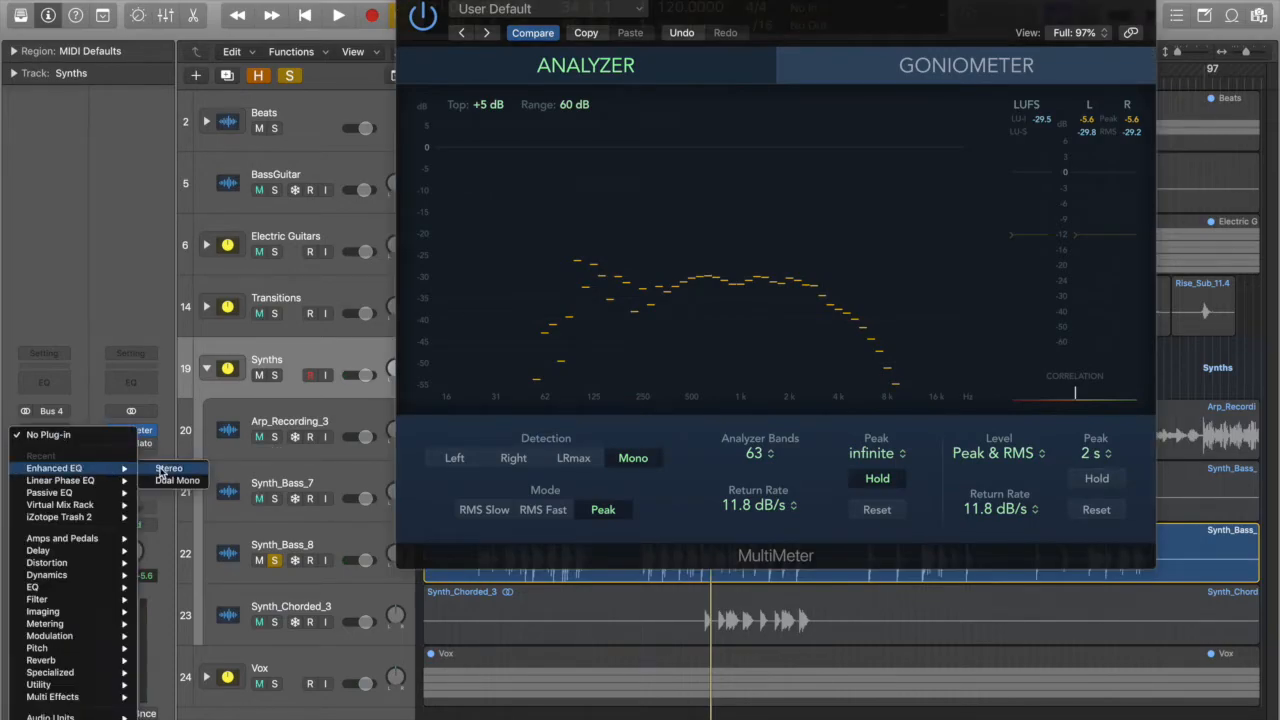
left_click(166, 469)
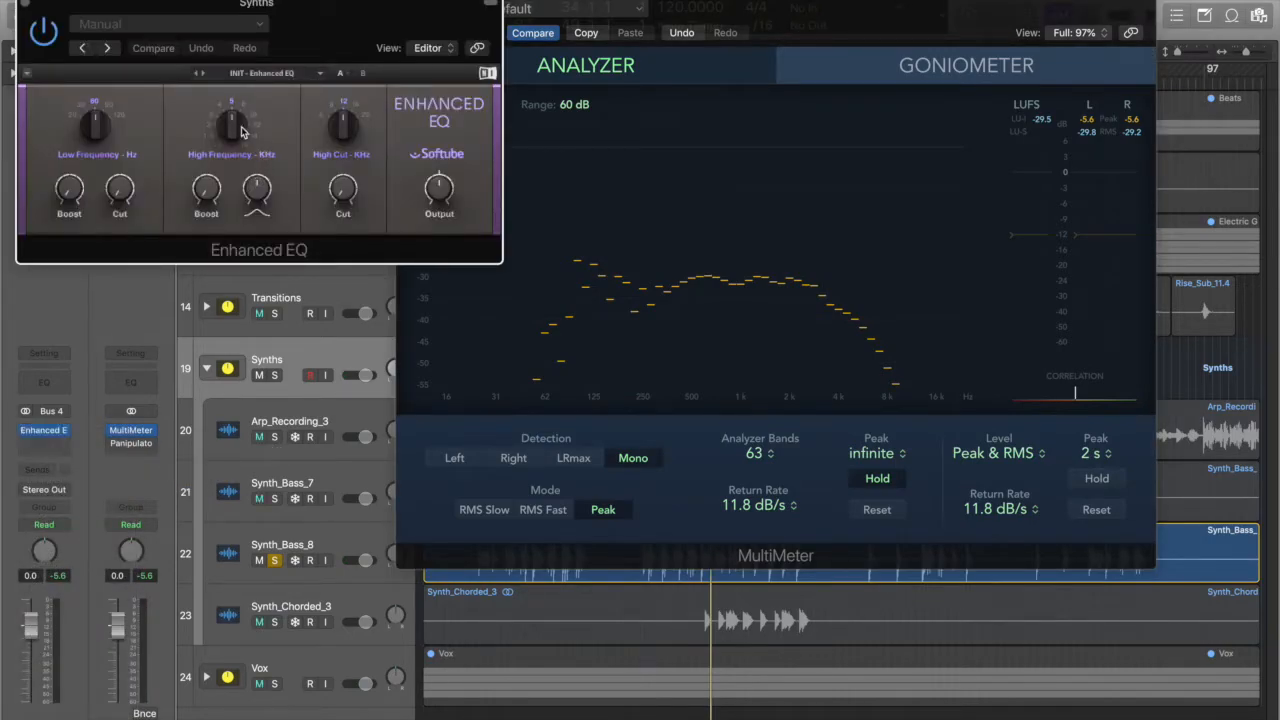
left_click_drag(231, 130, 231, 140)
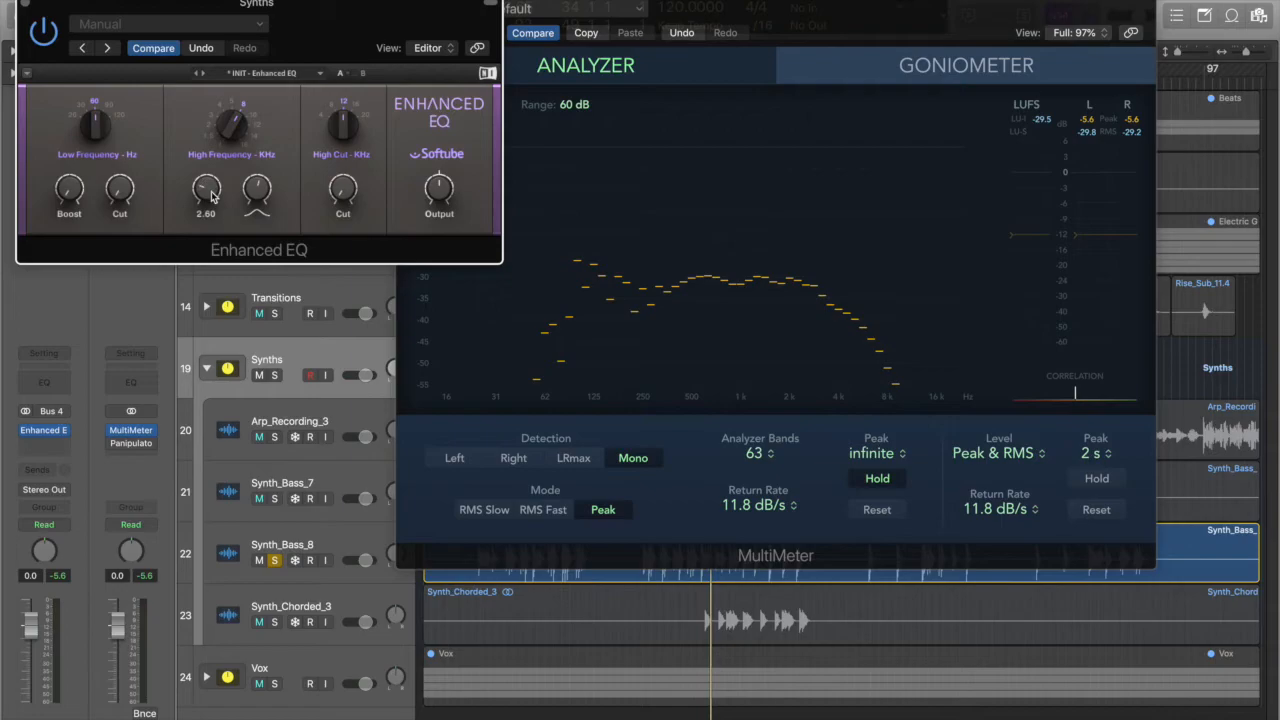
- During playback, set the EQ's high frequency to 10 kHz and adjust its boost and bandwidth by ear
key("space")
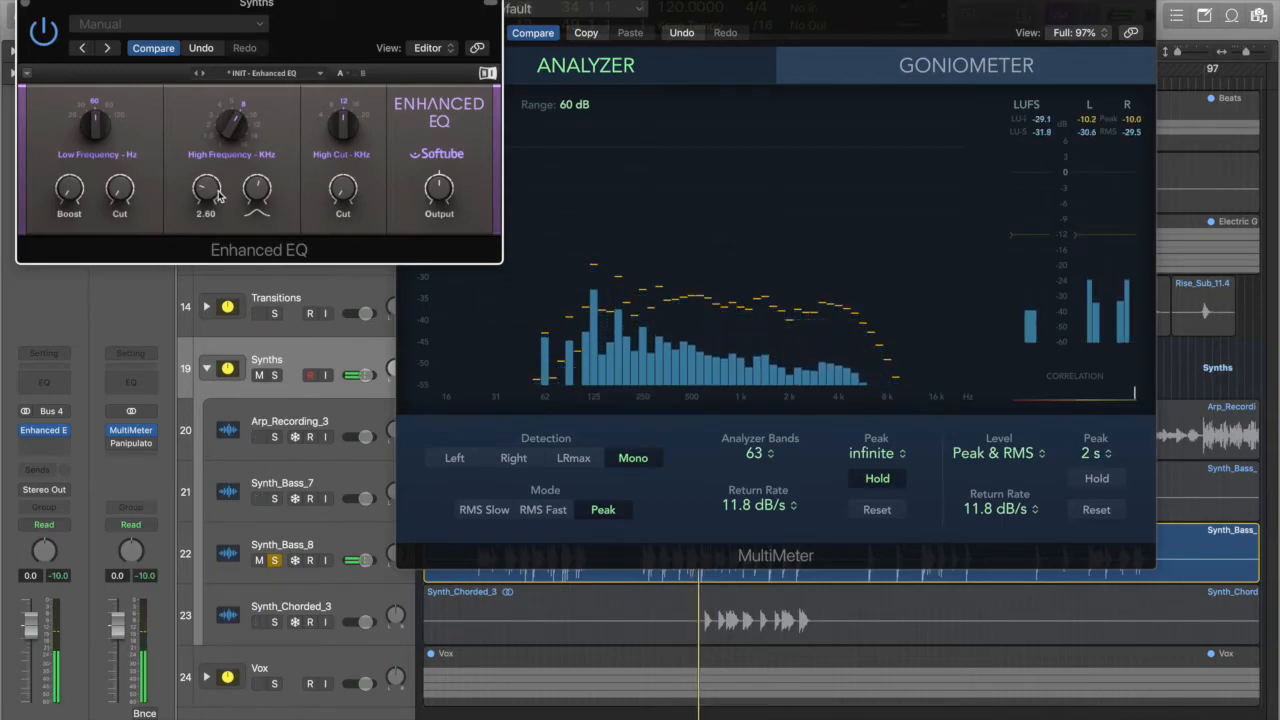
left_click_drag(218, 195, 218, 150)
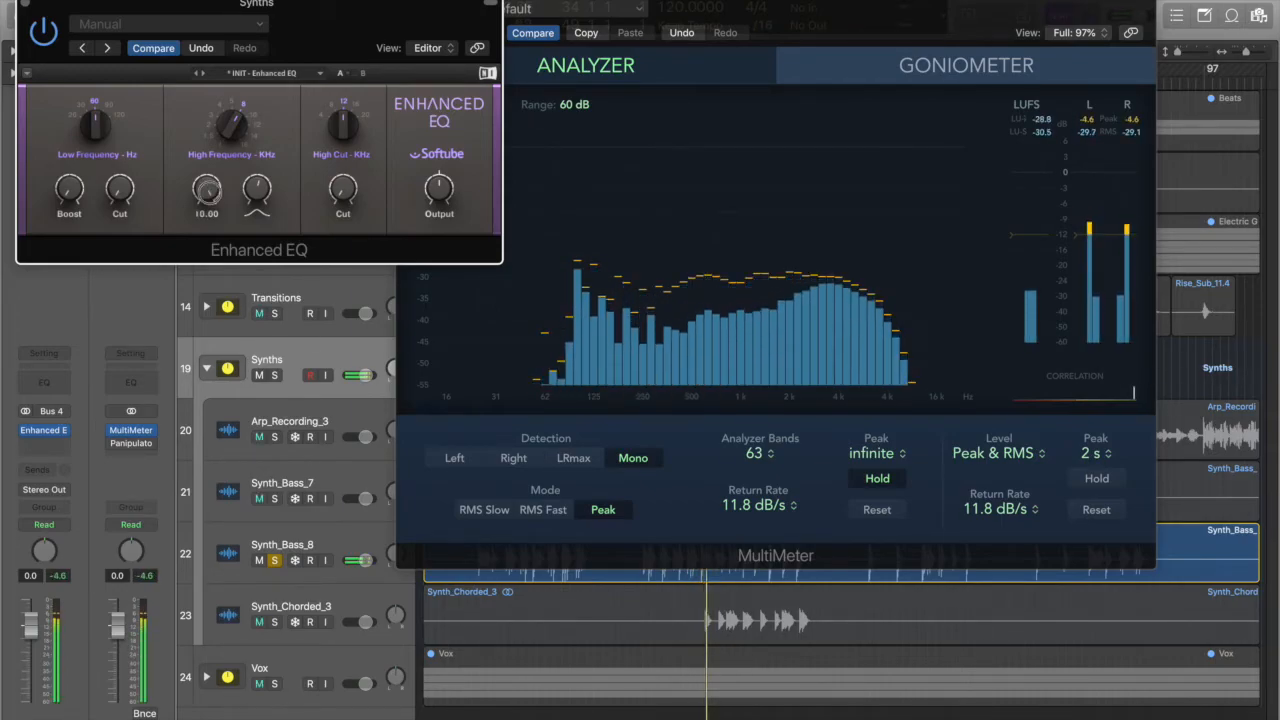
left_click_drag(209, 191, 209, 242)
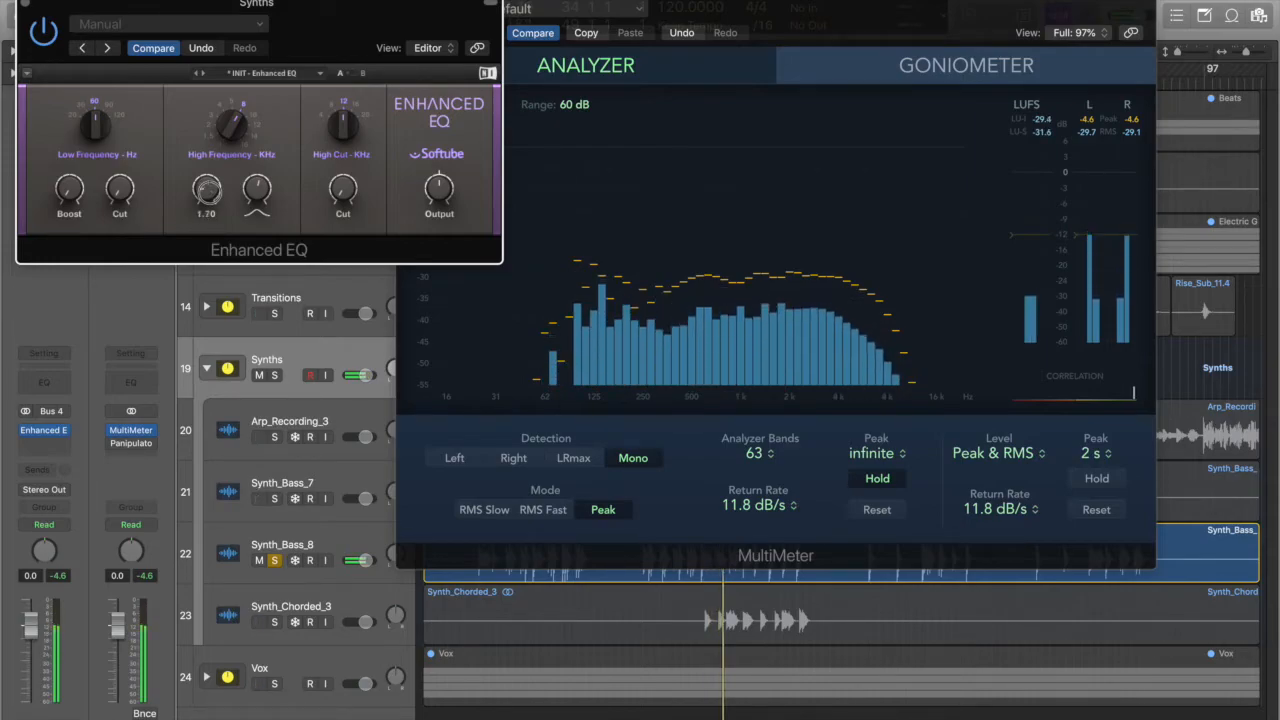
left_click_drag(233, 130, 233, 118)
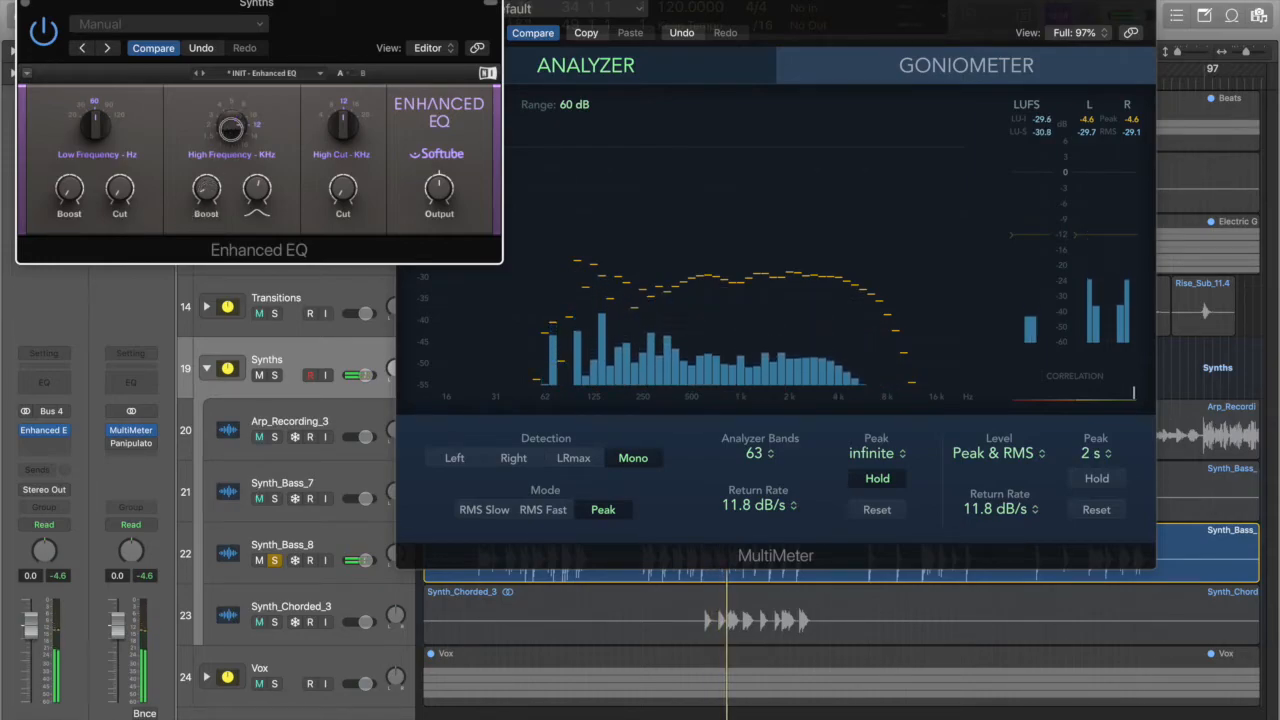
left_click(249, 194)
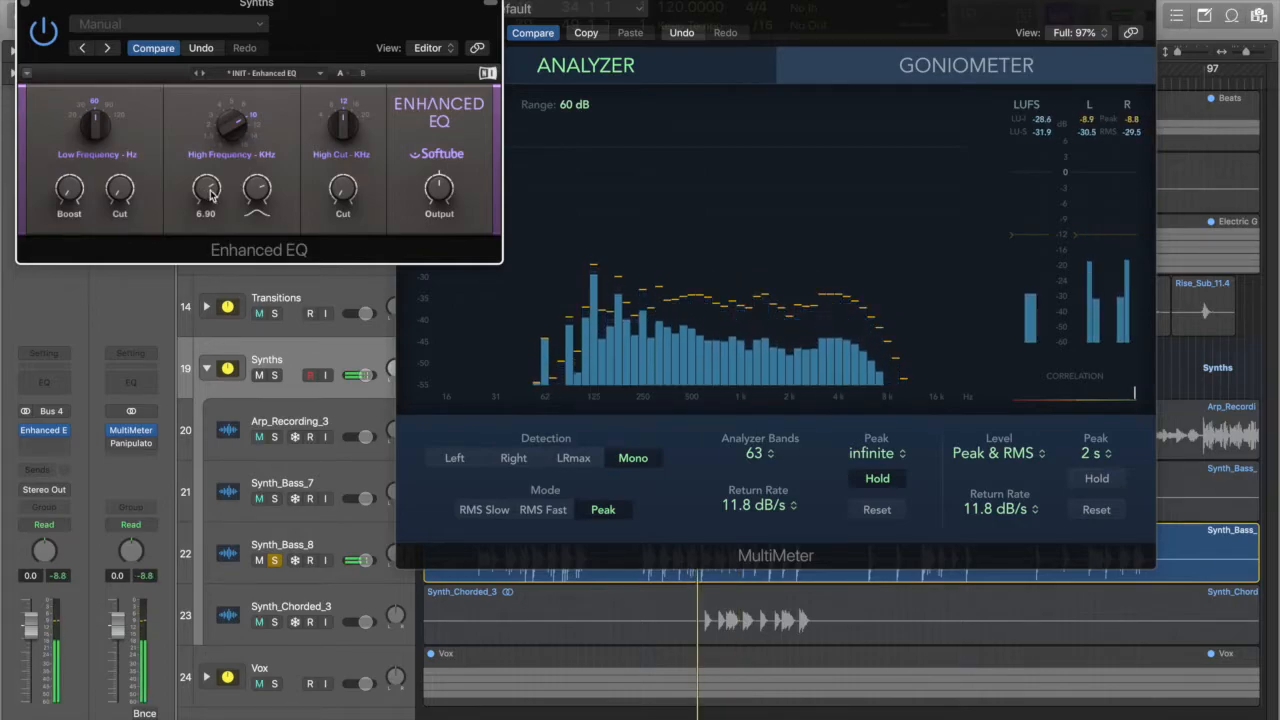
left_click_drag(210, 195, 210, 243)
- Set the EQ's low frequency to 30 Hz, raise its low cut to 10.00 and ease it back during playback
left_click_drag(99, 131, 99, 145)
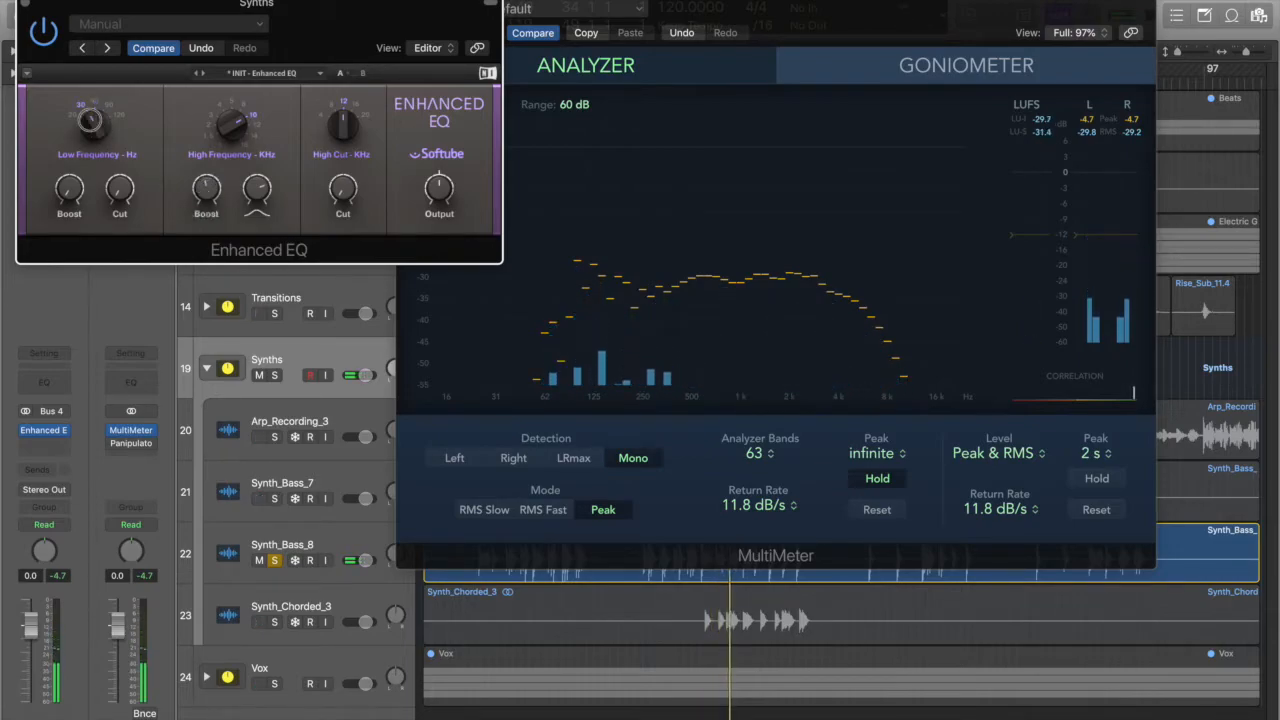
left_click_drag(120, 187, 120, 100)
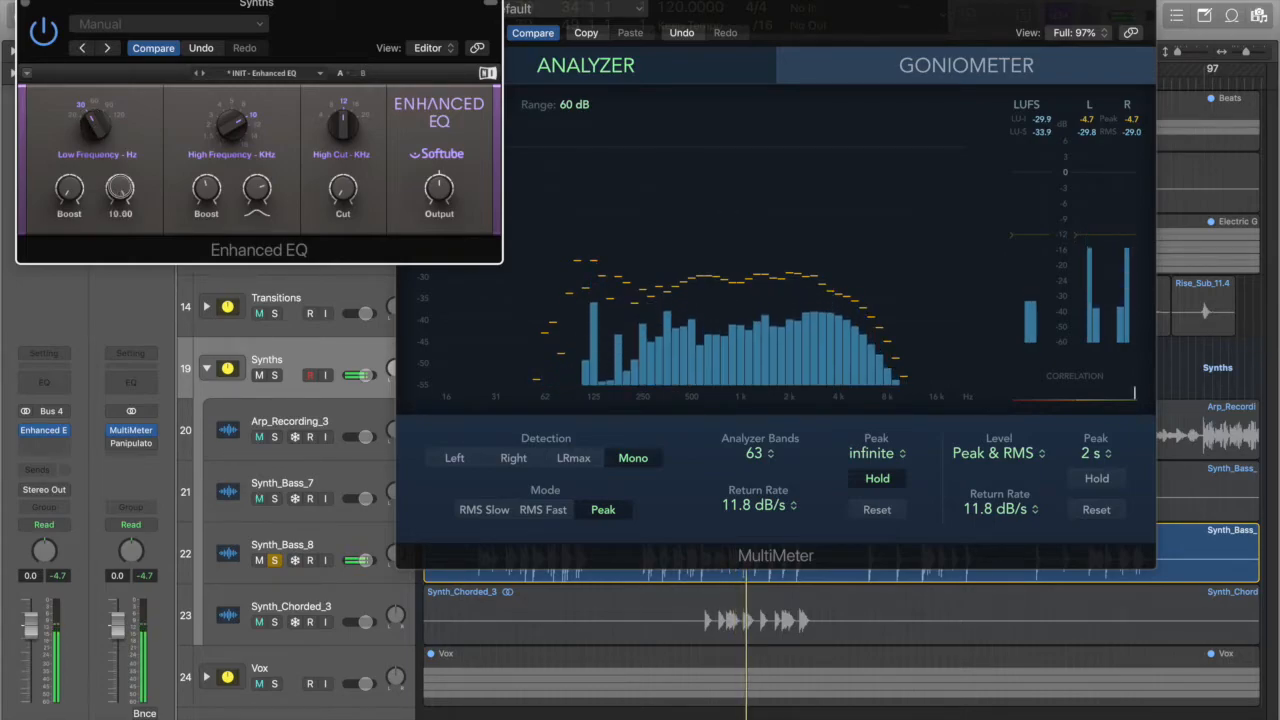
left_click_drag(120, 187, 120, 237)
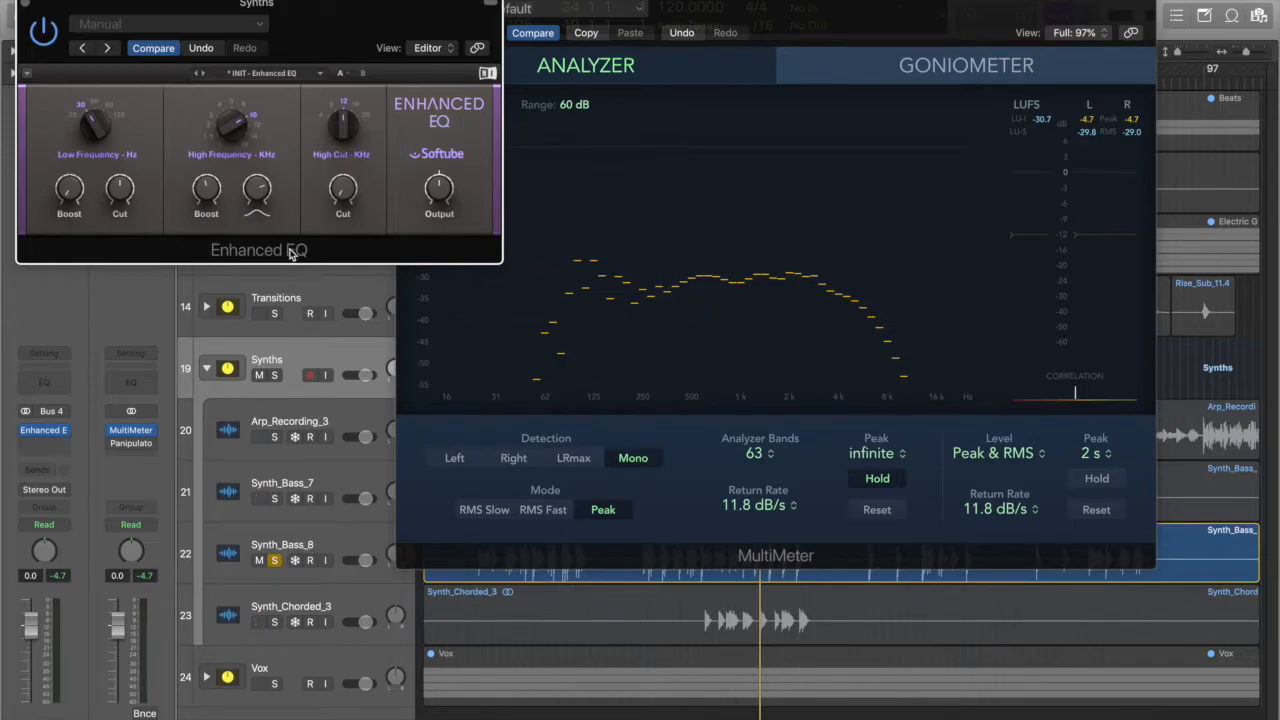
- Audition the Synths track's Enhanced EQ low cut at 10.00 during playback, ease it back by ear and close the EQ
left_click_drag(323, 47, 681, 103)
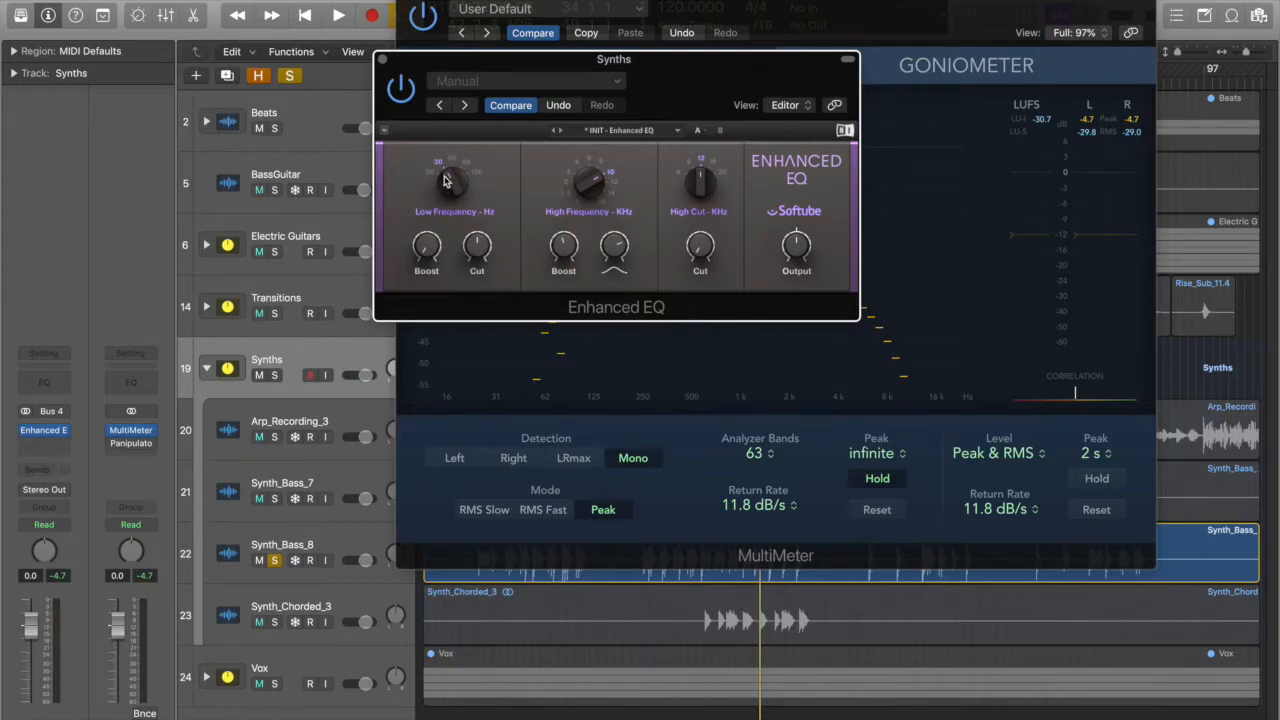
mouse_move(482, 256)
key("space")
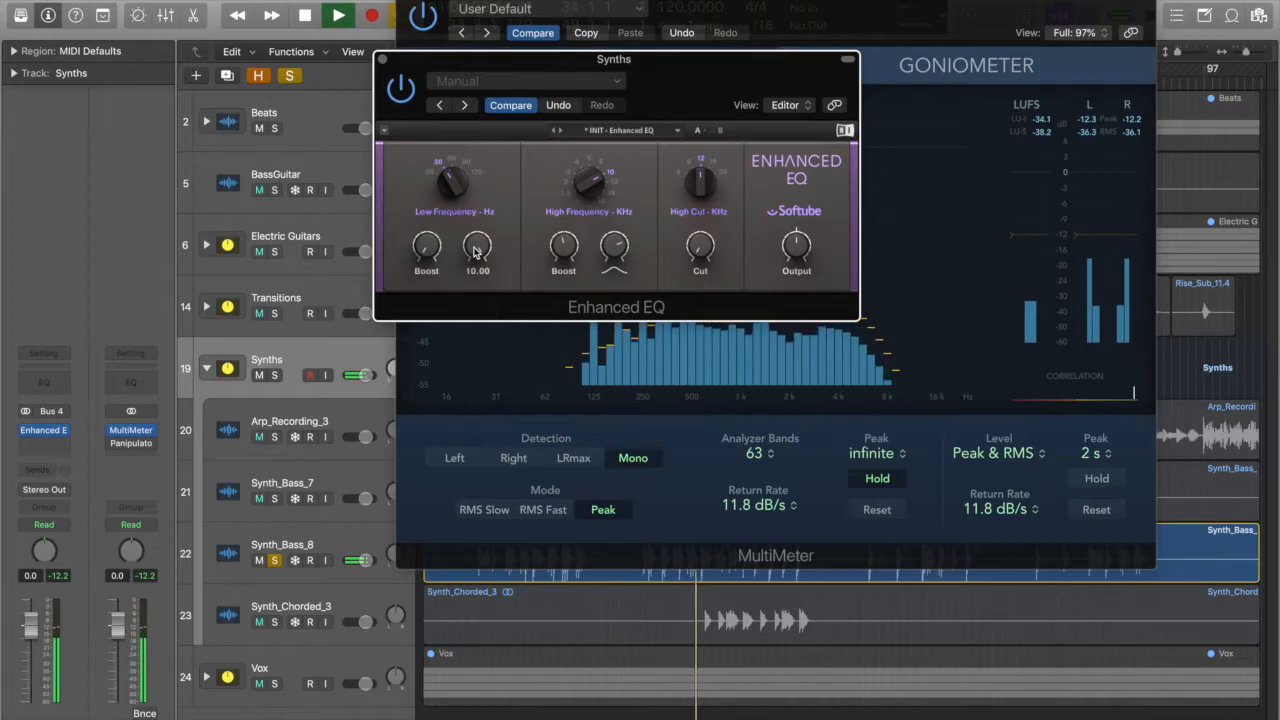
key("space")
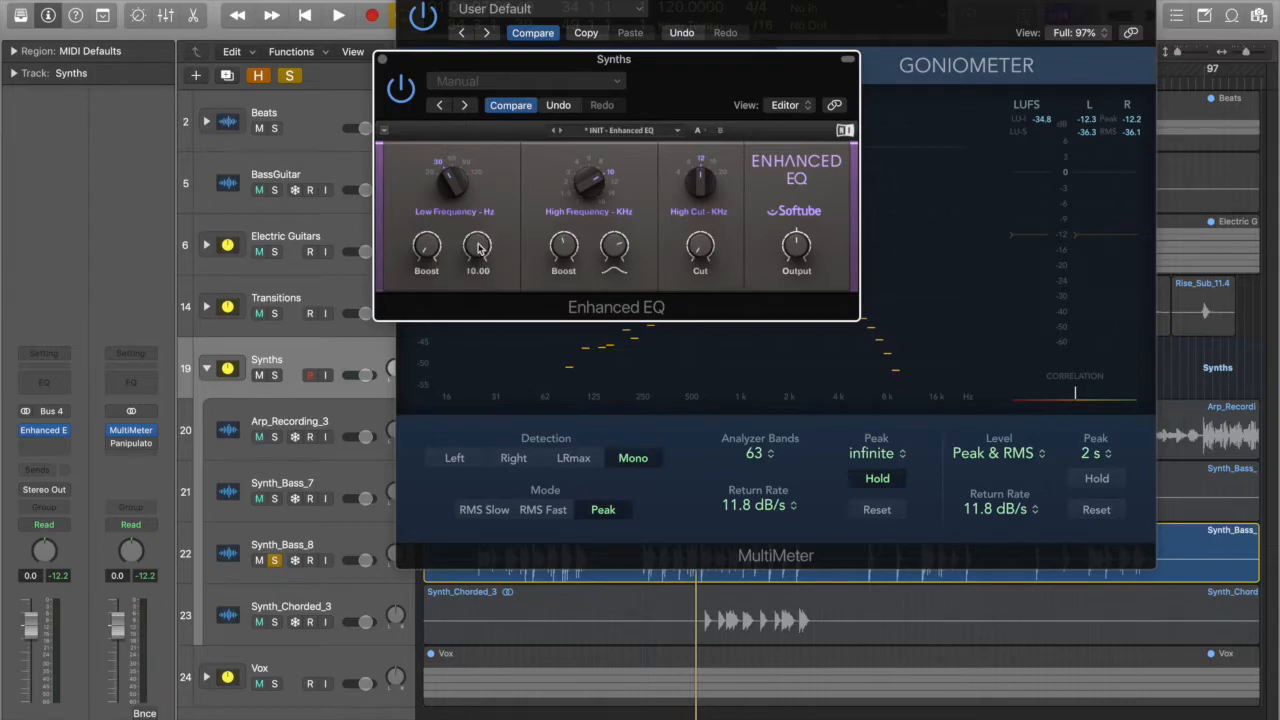
key("space")
left_click_drag(478, 250, 478, 280)
key("space")
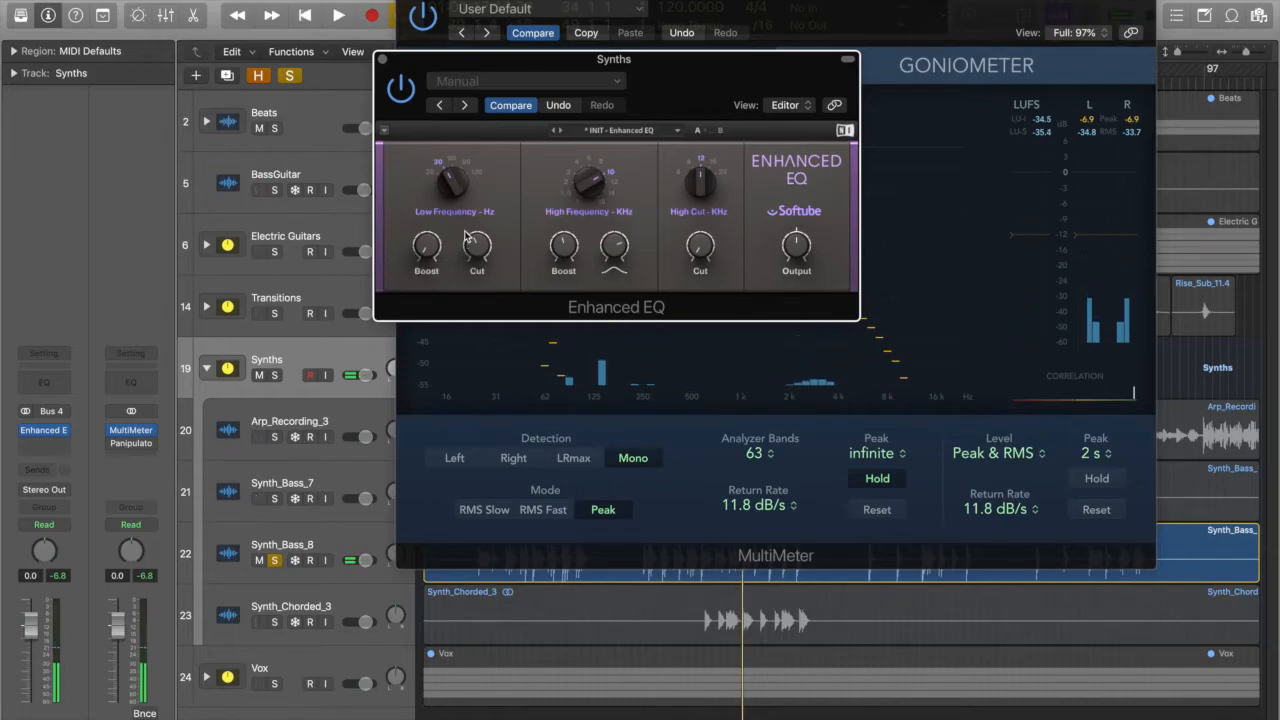
left_click(382, 60)
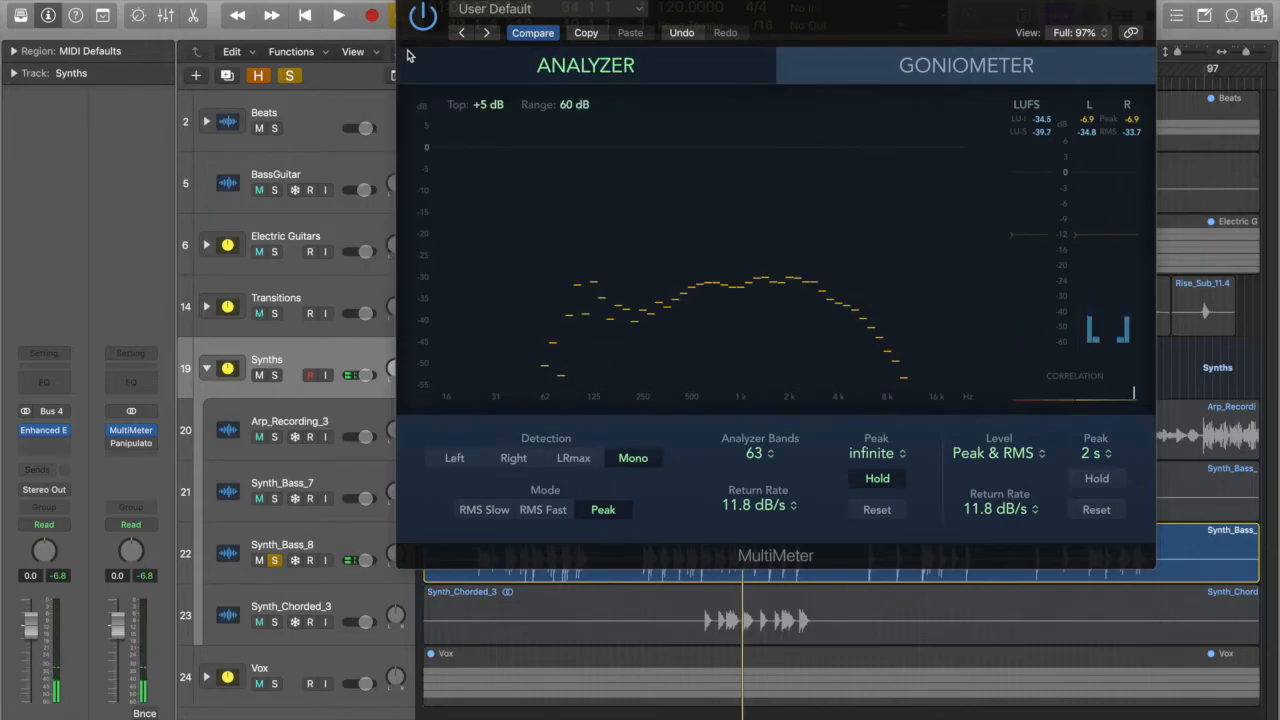
- Solo the whole Synths stack instead of Synth_Bass_8, check its spectrum during playback and close the MultiMeter
left_click(275, 376)
left_click(275, 561)
key("space")
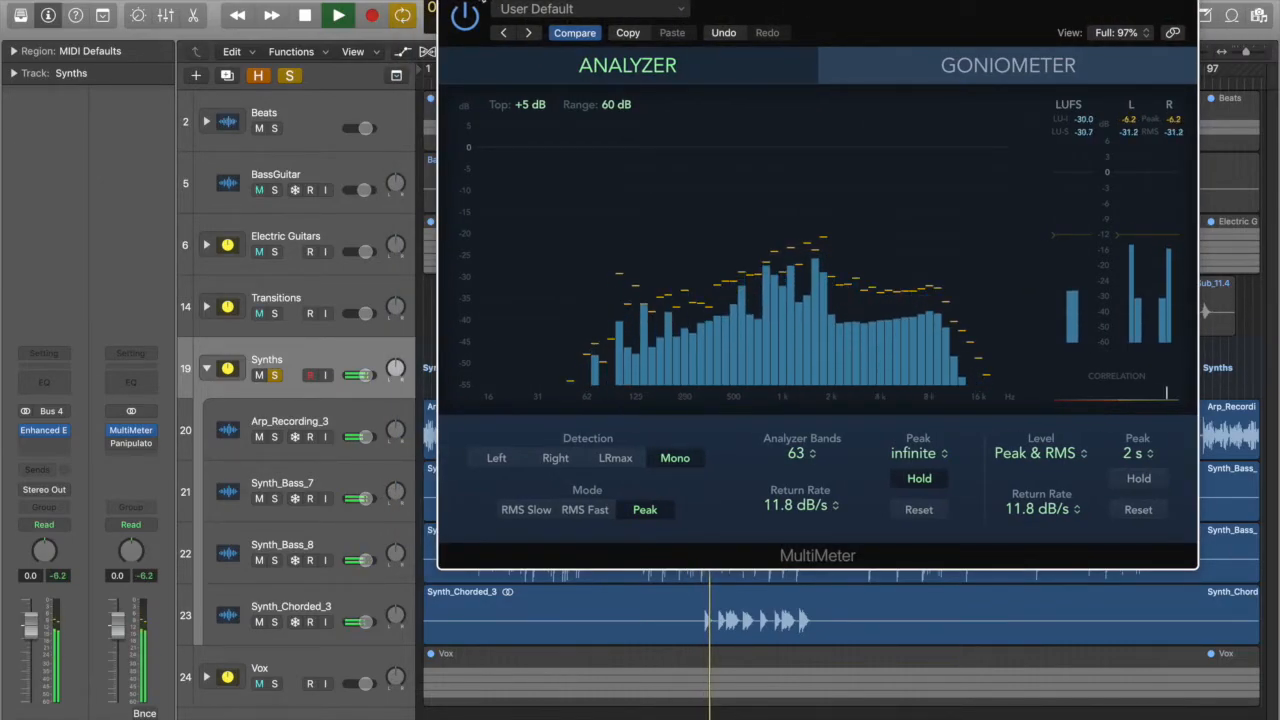
left_click(449, 2)
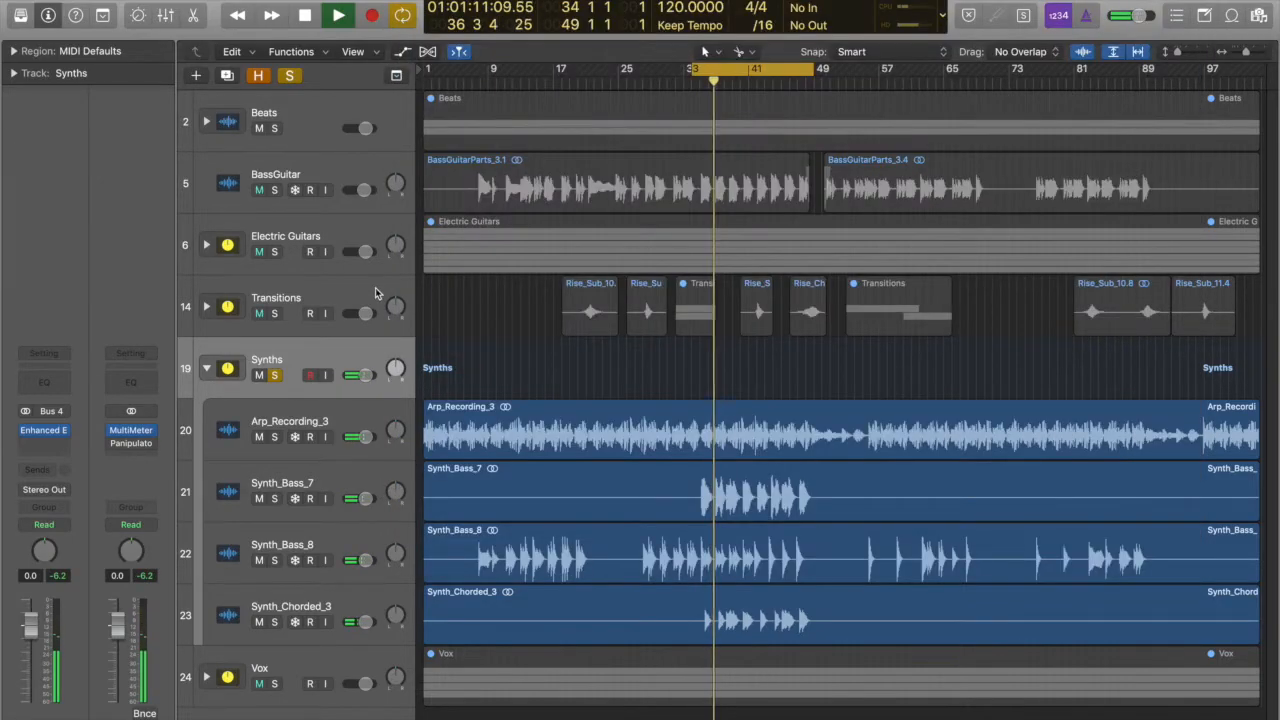
- Compare the soloed Synth_Chorded_3 track with the full Synths stack by listening to each in playback
left_click(288, 612)
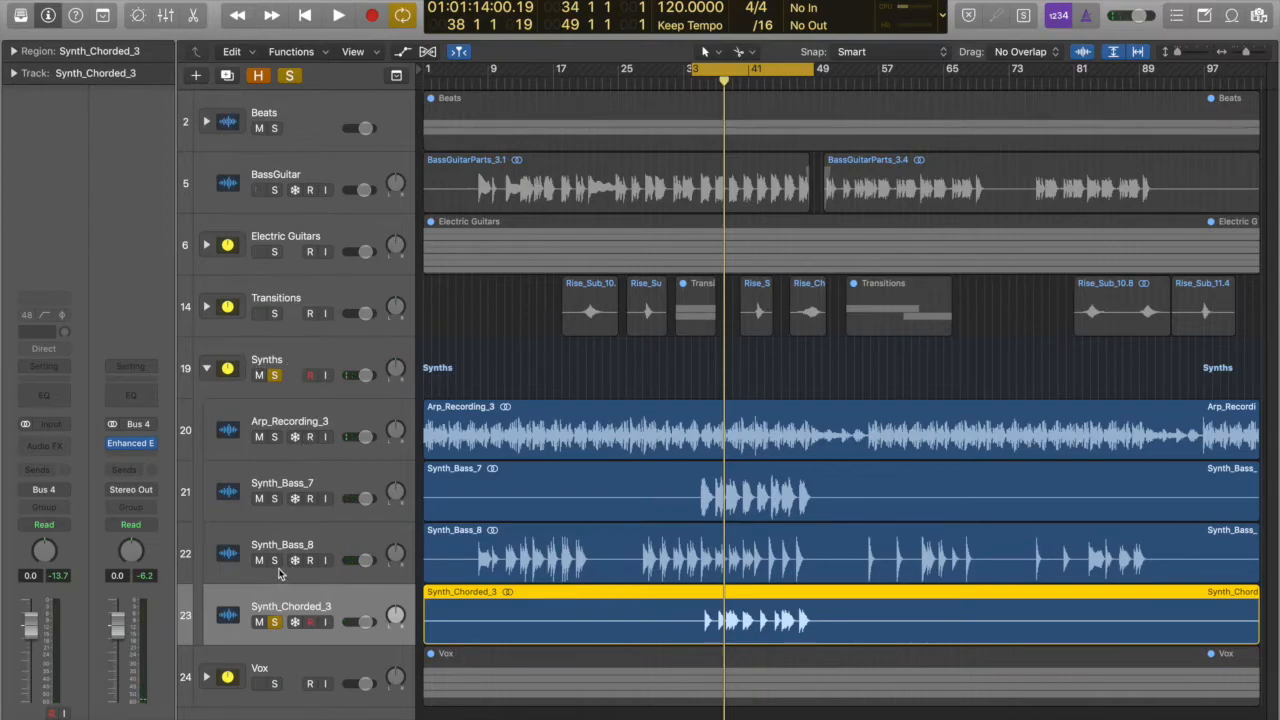
key("space")
left_click(275, 376)
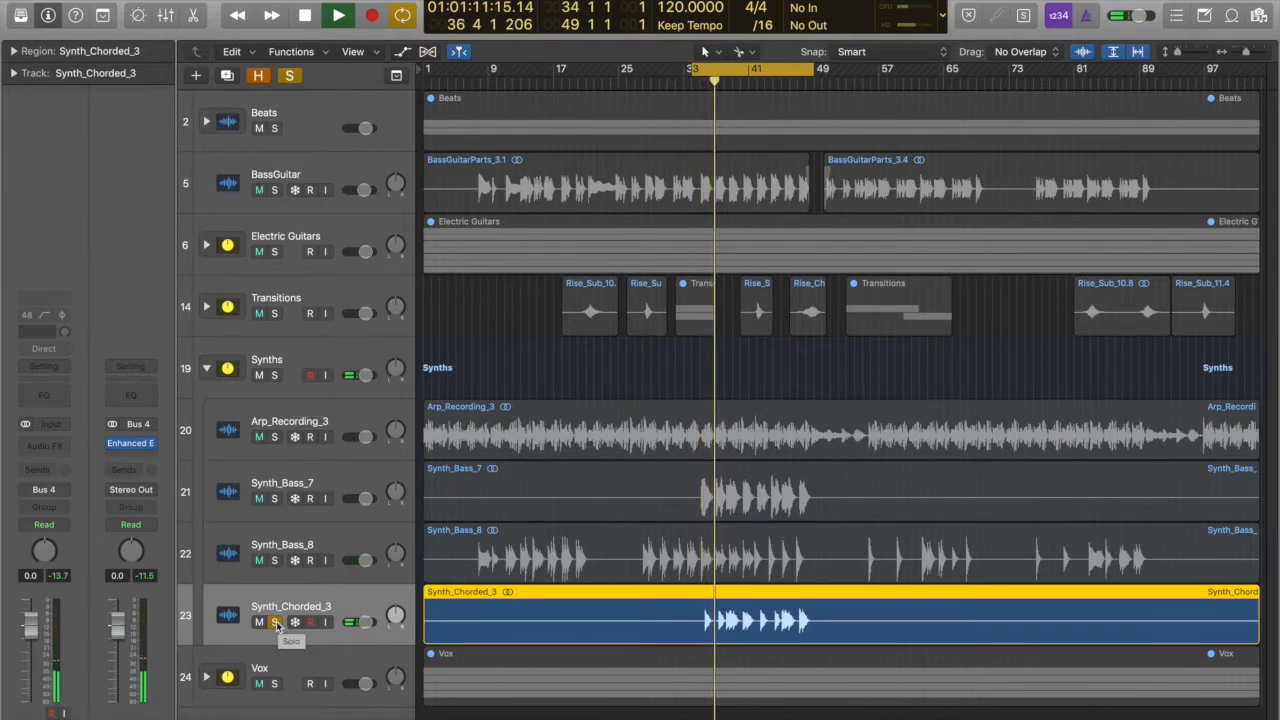
key("space")
left_click(276, 376)
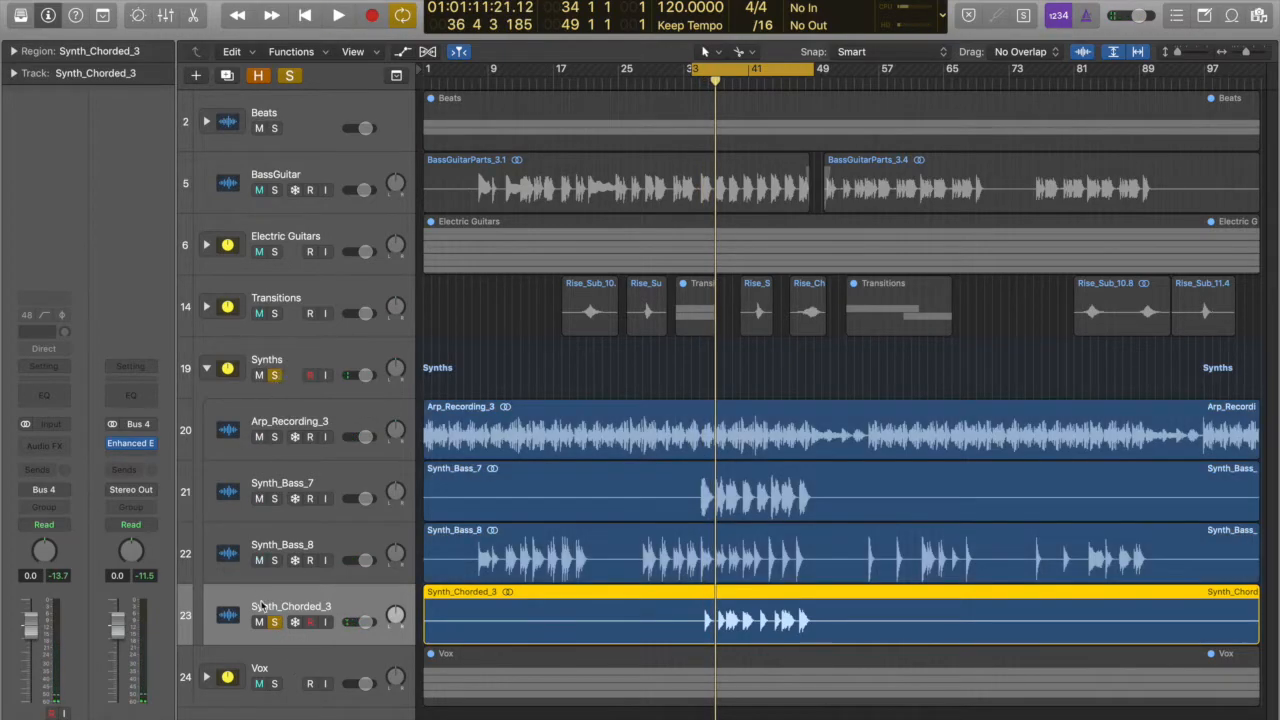
left_click(305, 365)
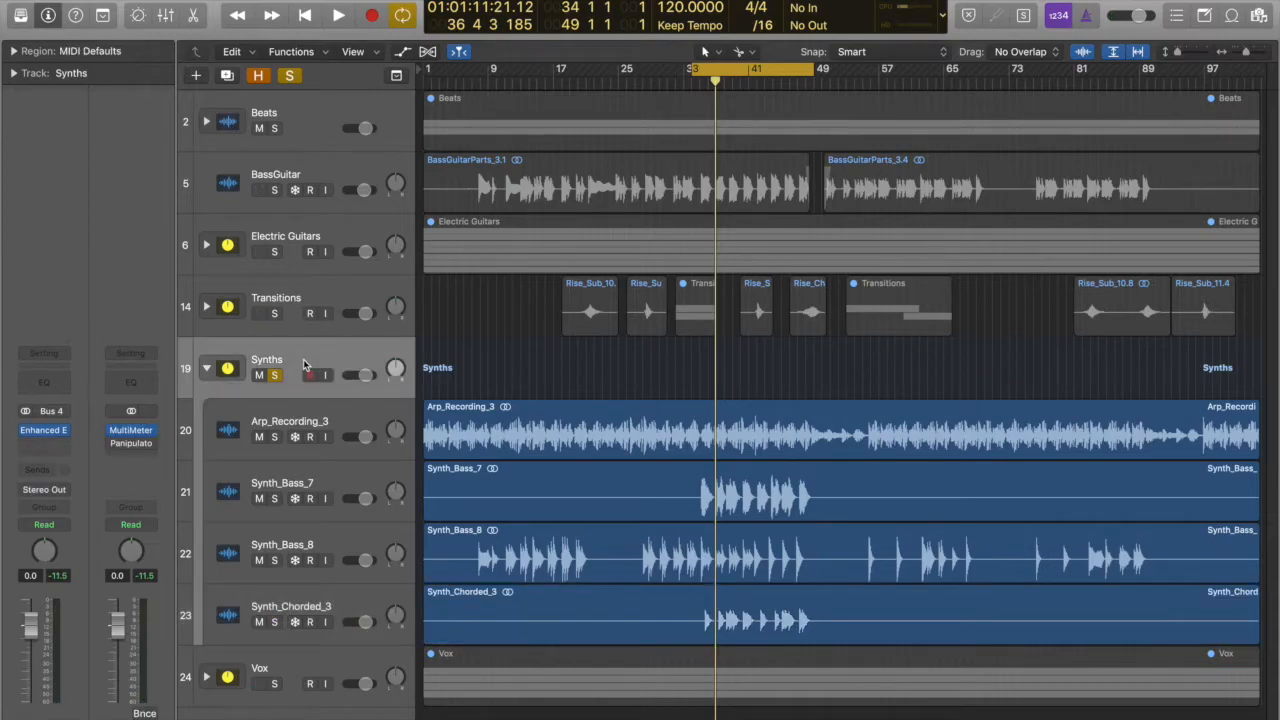
key("space")
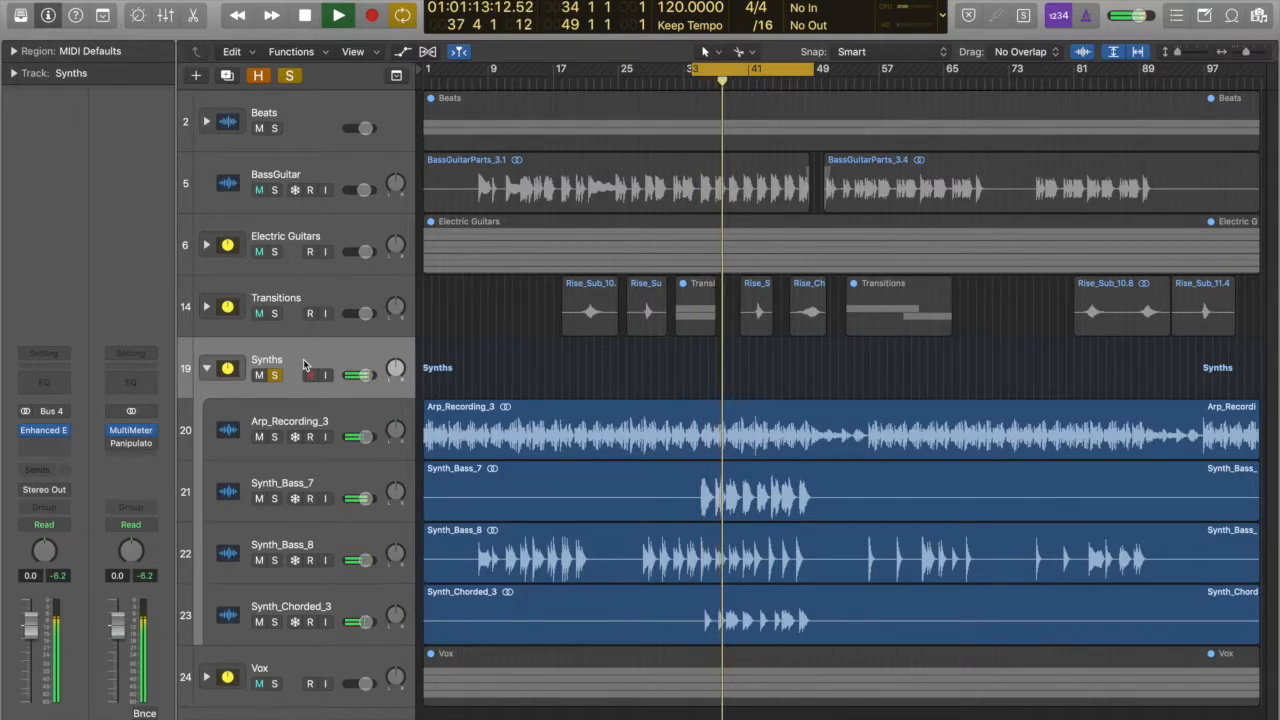
key("space")
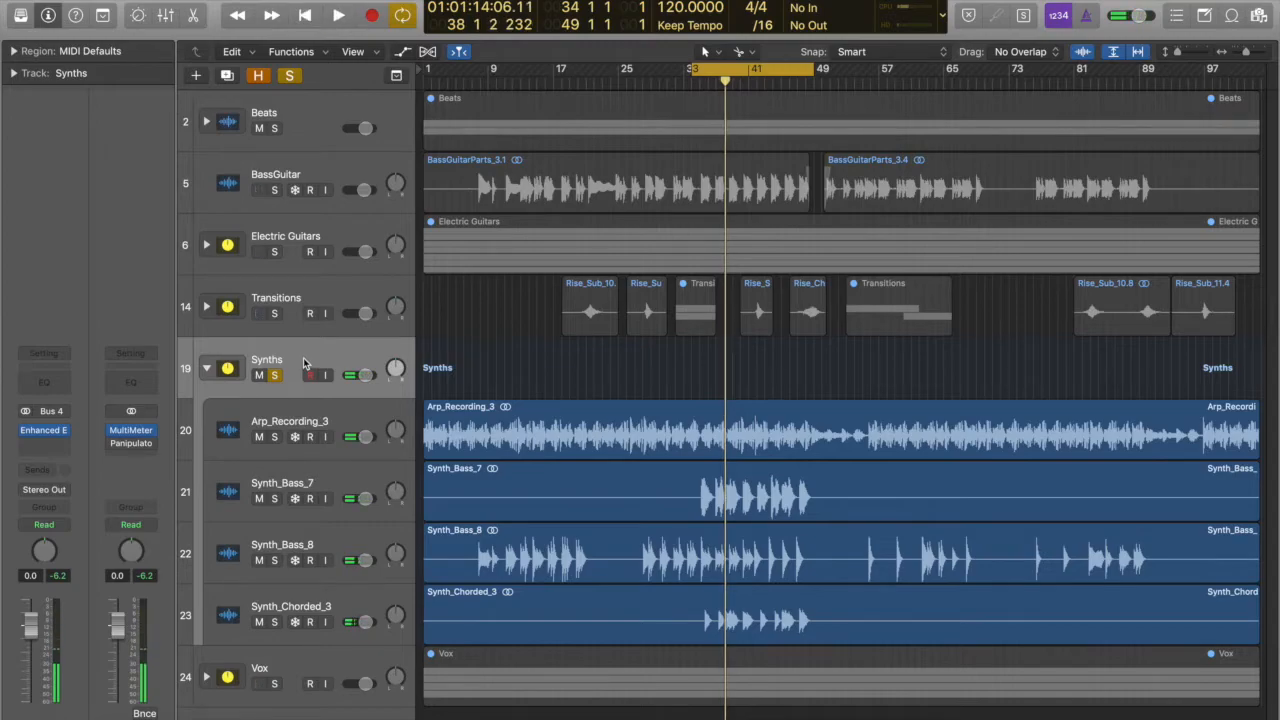
- Solo the Beats stack together with Synths, play both and look at the tracks inside Beats
left_click(275, 376)
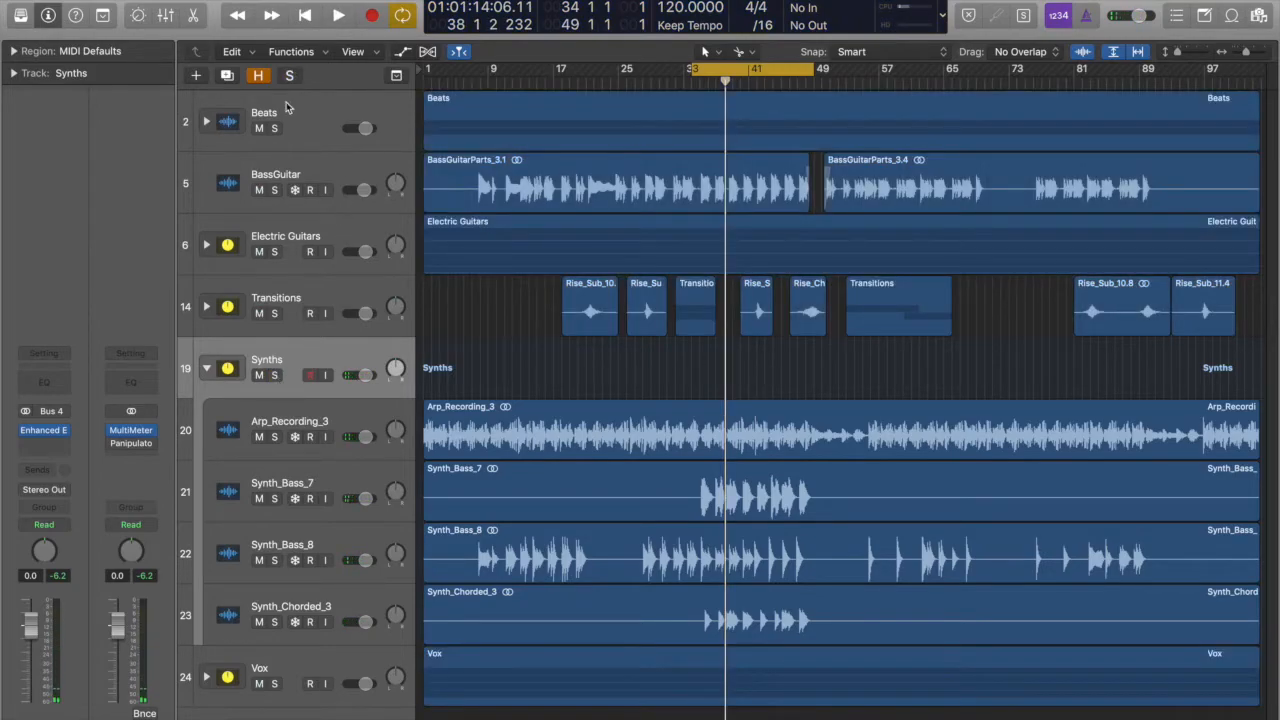
left_click(276, 375)
left_click(276, 129)
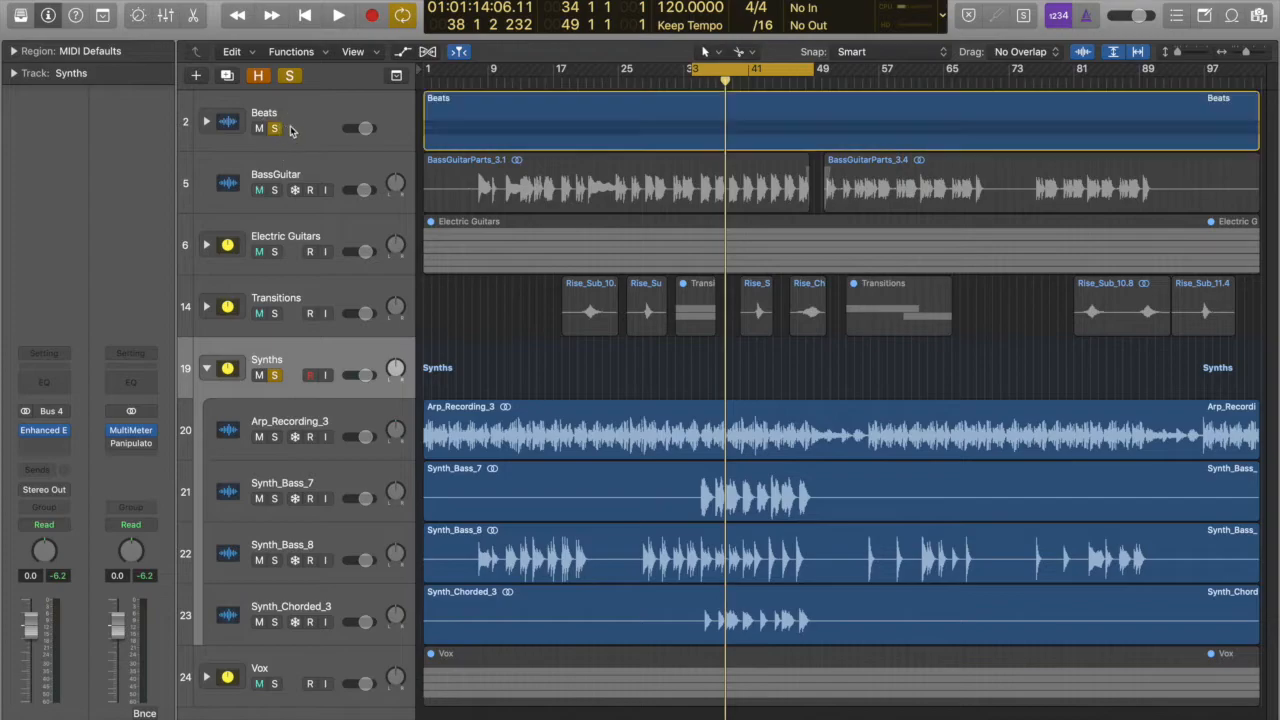
key("space")
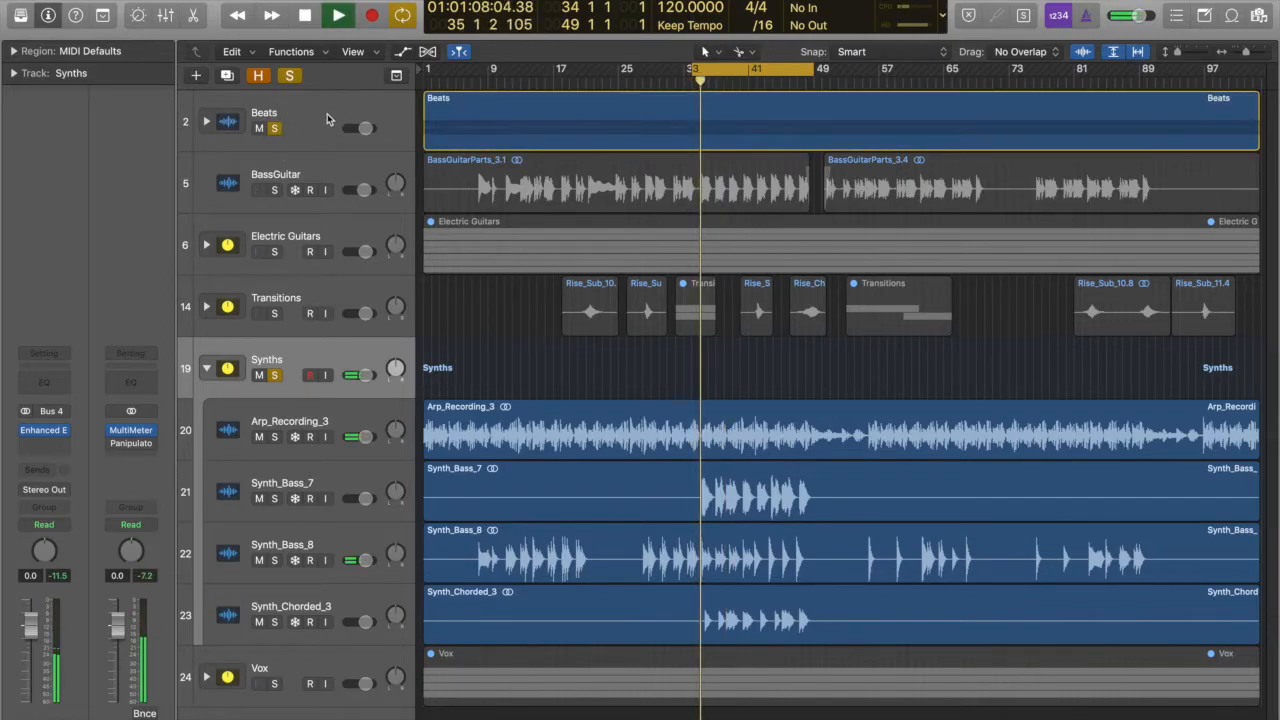
left_click(207, 368)
left_click(206, 142)
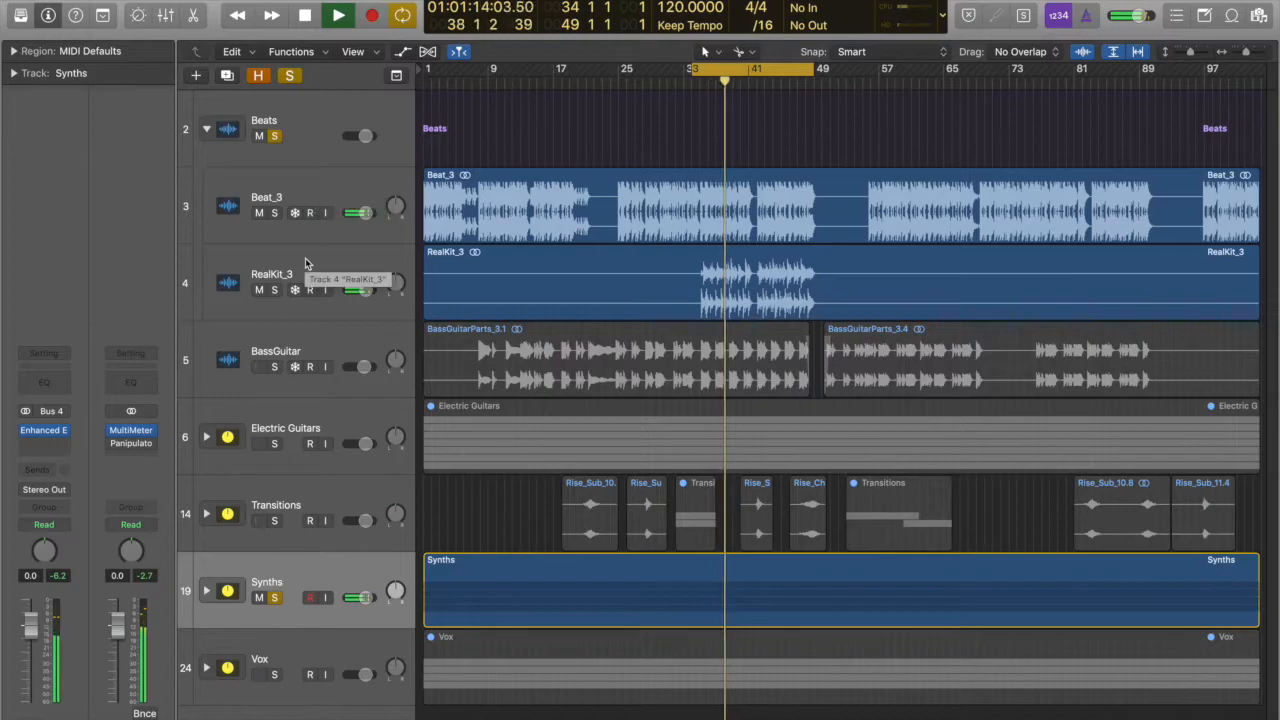
left_click(207, 130)
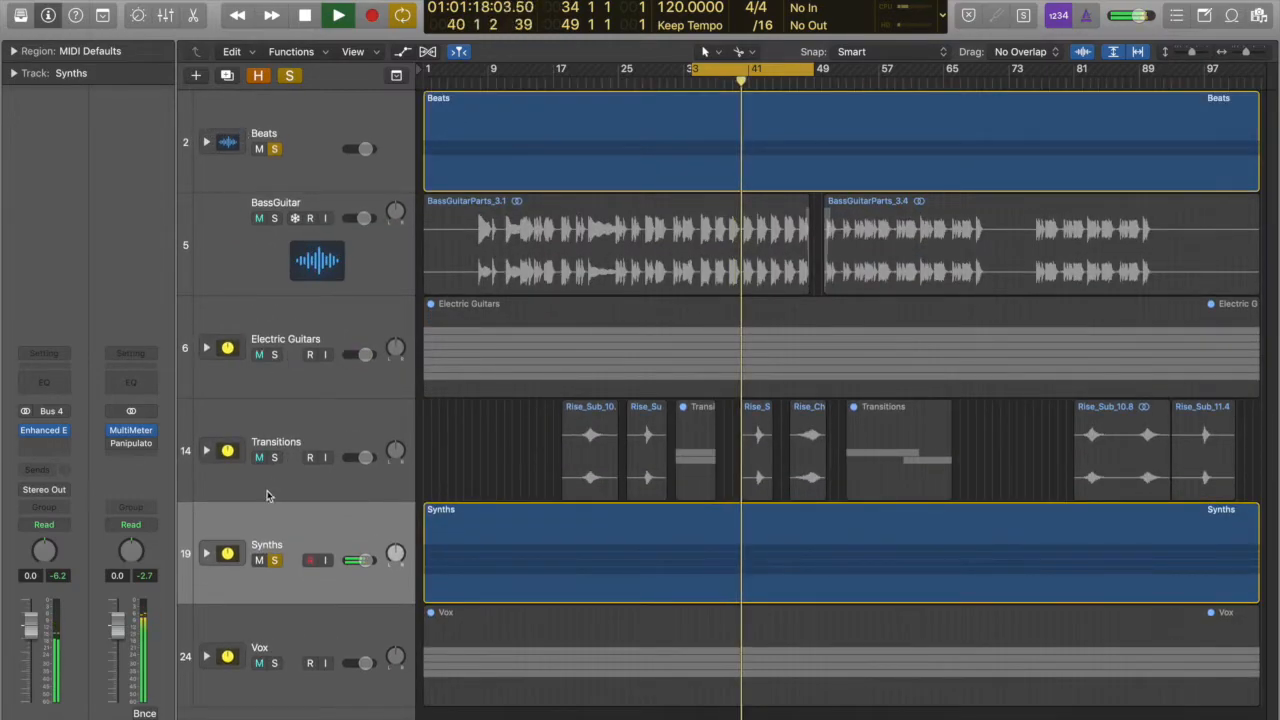
left_click(207, 554)
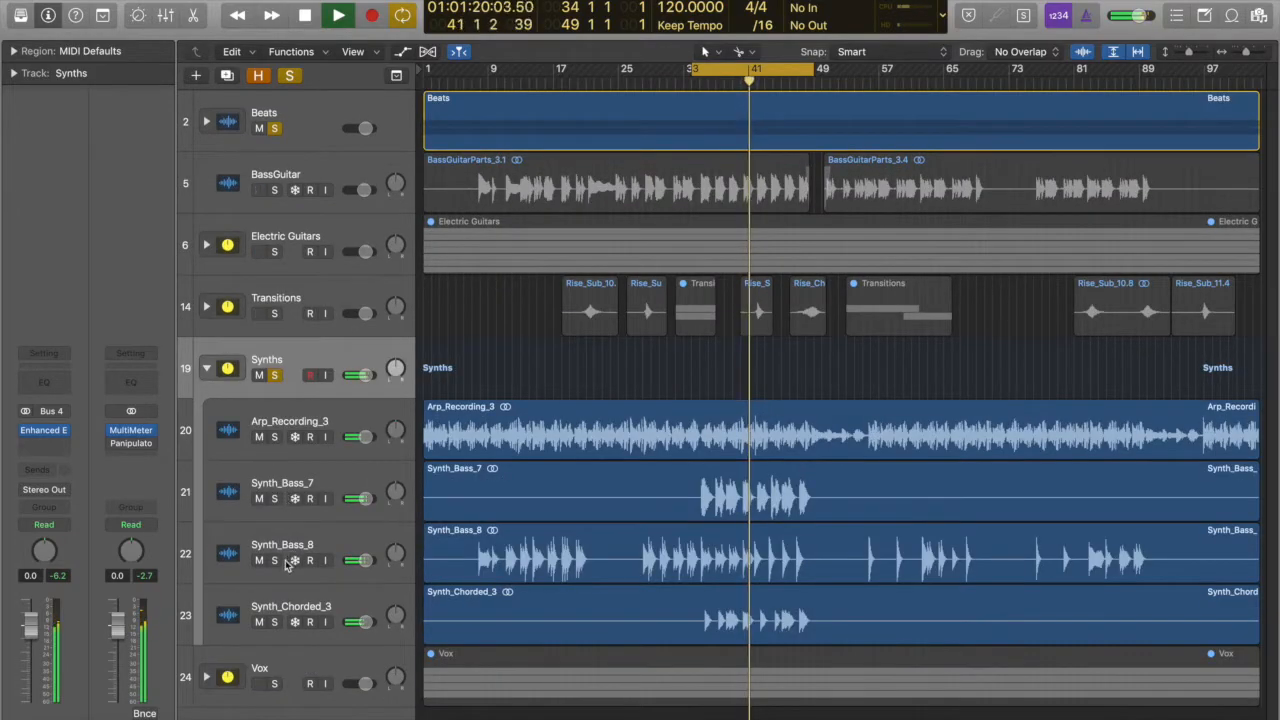
- Audition Synth_Bass_7 and Synth_Bass_8 individually against the Beats, and restore the solo on the Synths stack
left_click(275, 376)
left_click(272, 497)
left_click(275, 499)
left_click(275, 376)
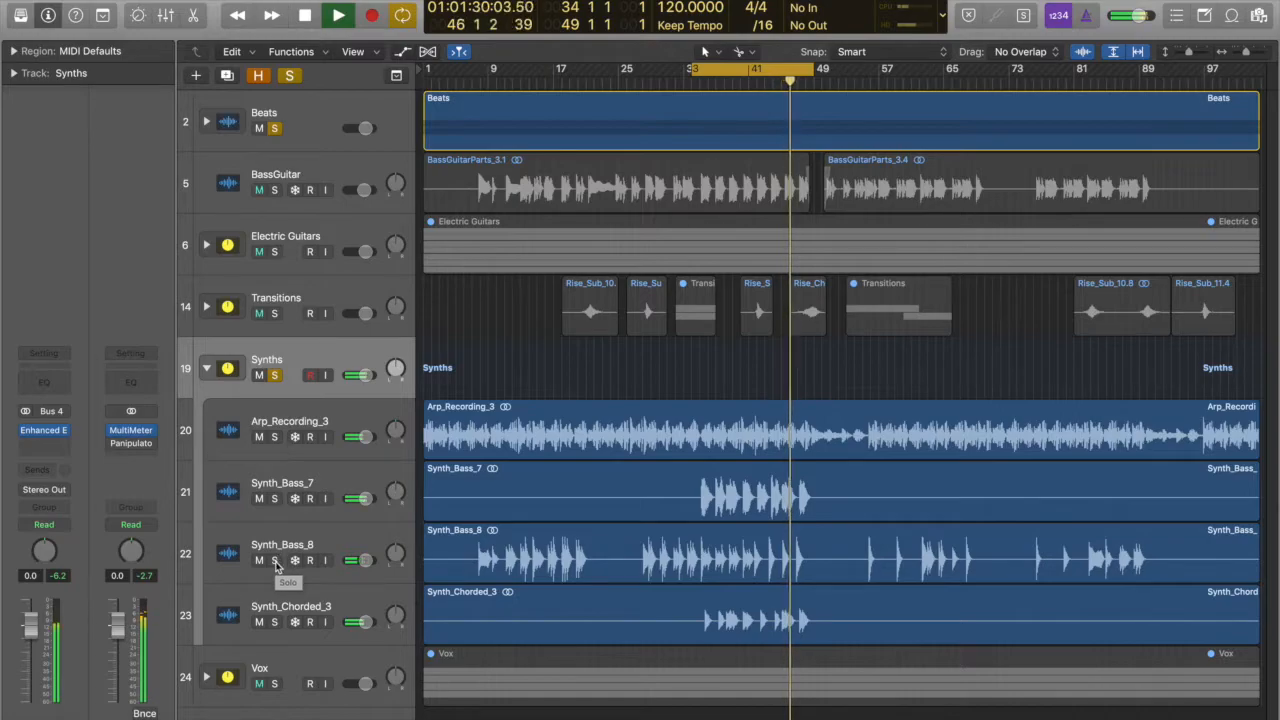
left_click(276, 562)
left_click(276, 562)
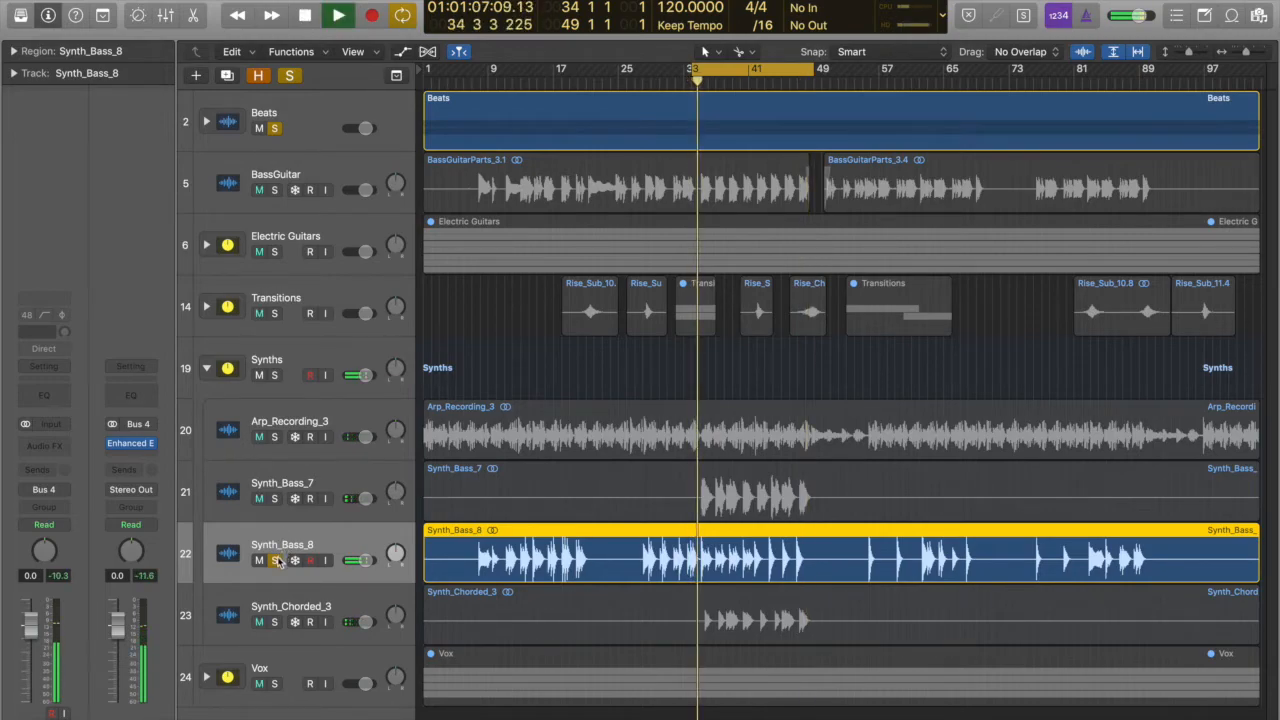
left_click(276, 561)
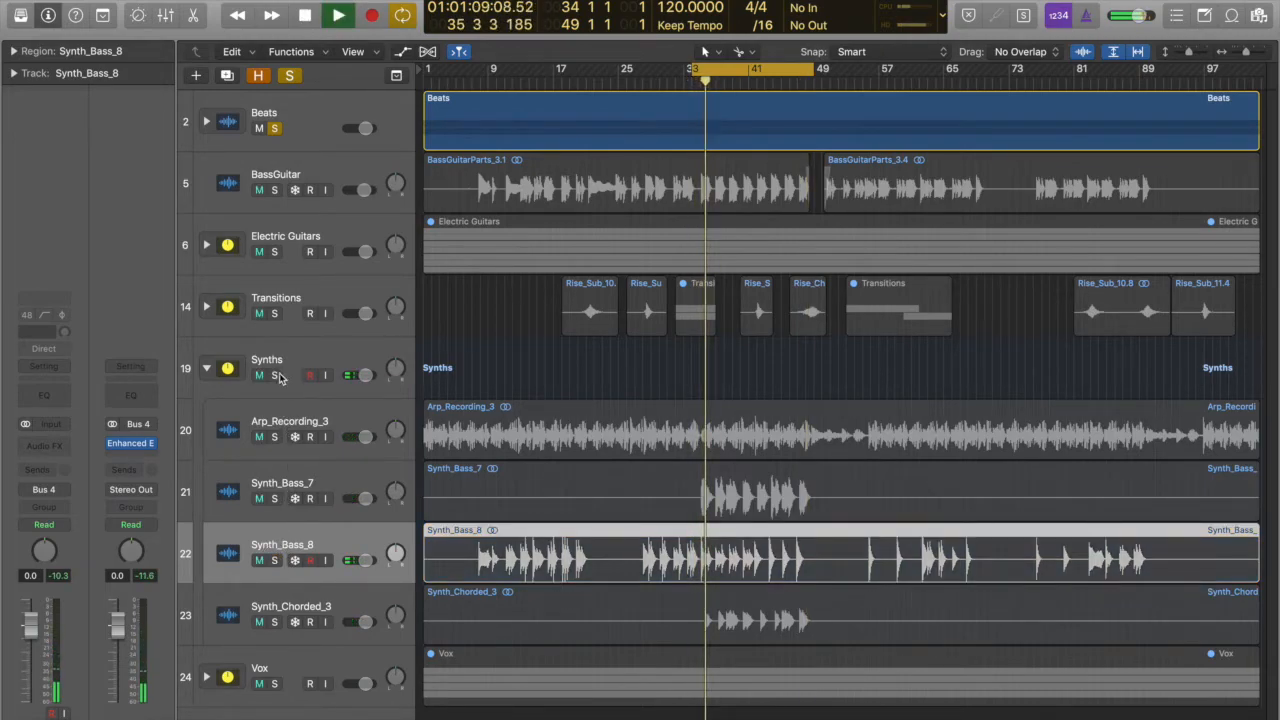
left_click(276, 375)
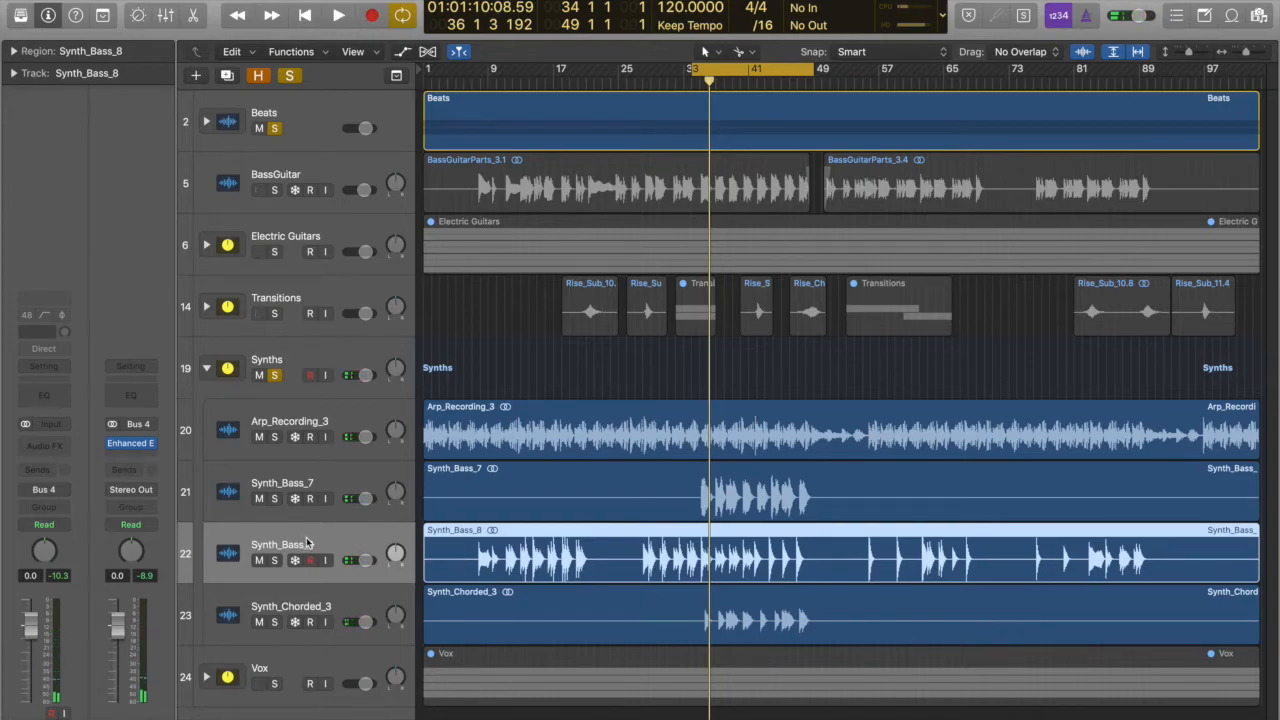
- Play Synth_Bass_7 soloed with the Beats, and switch the solo over to Synth_Bass_8
left_click(311, 486)
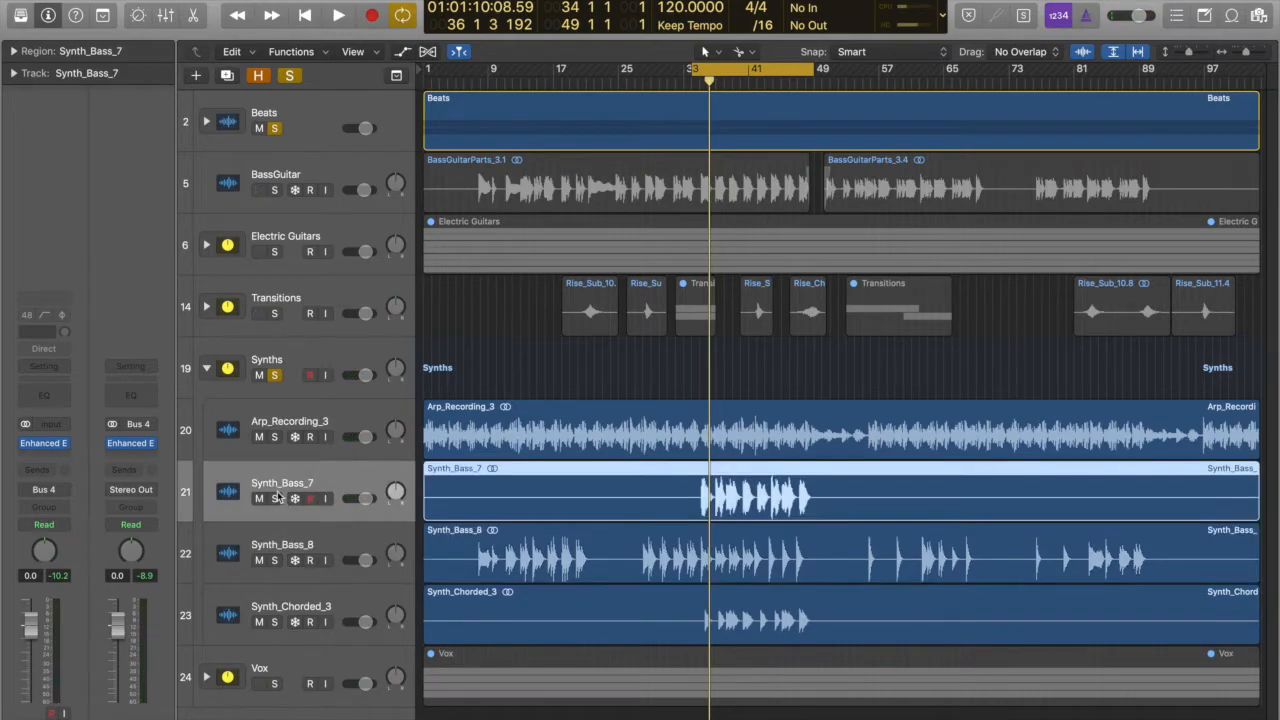
left_click(275, 498)
left_click(274, 375)
key("space")
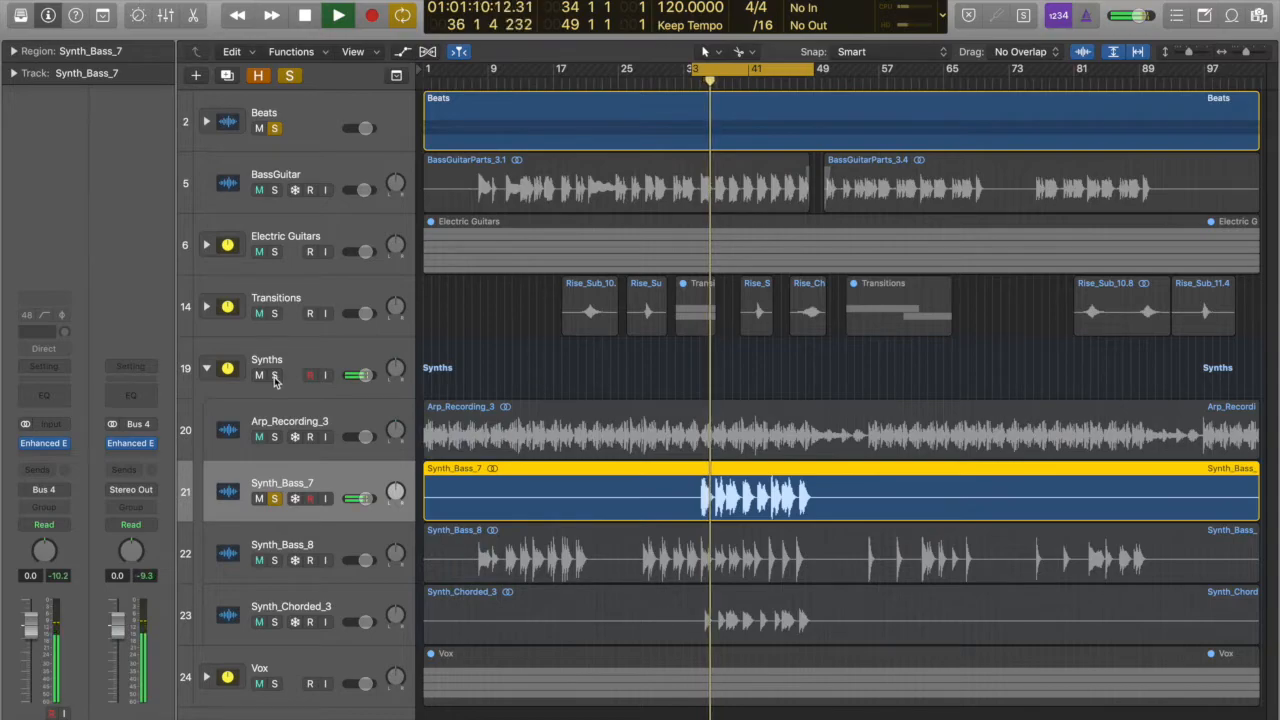
left_click(280, 545)
left_click(275, 499)
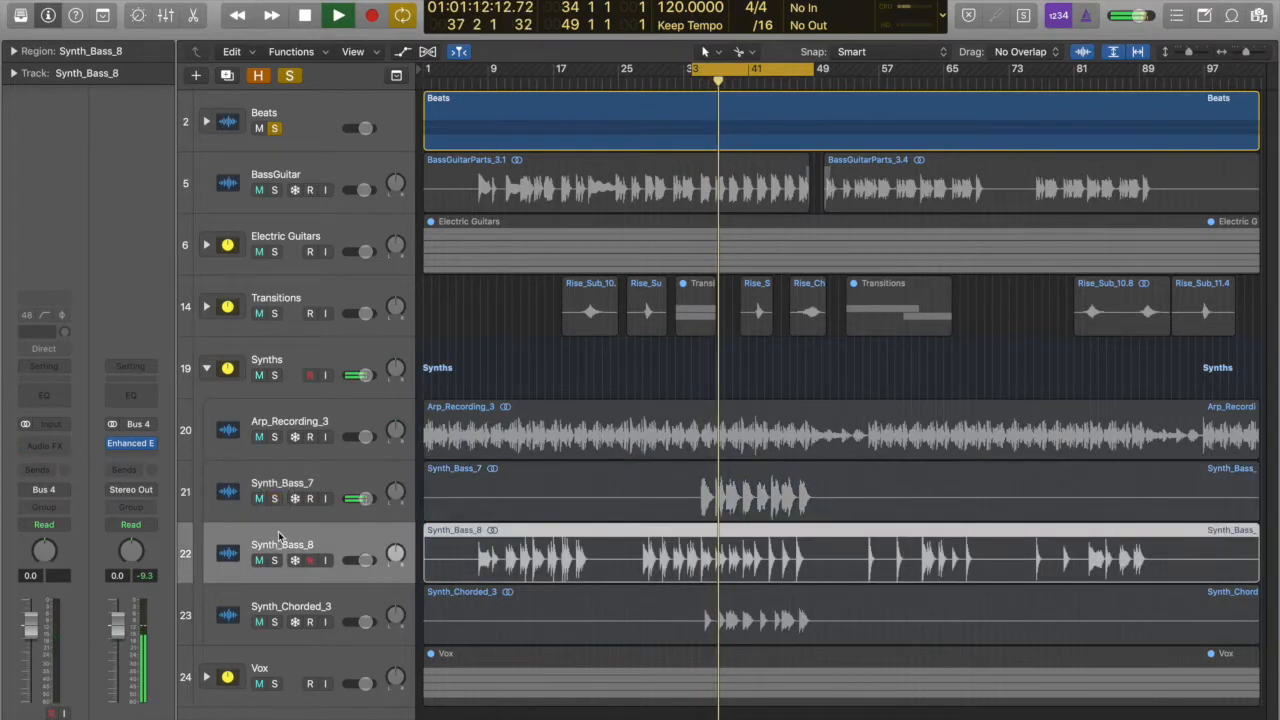
left_click(276, 562)
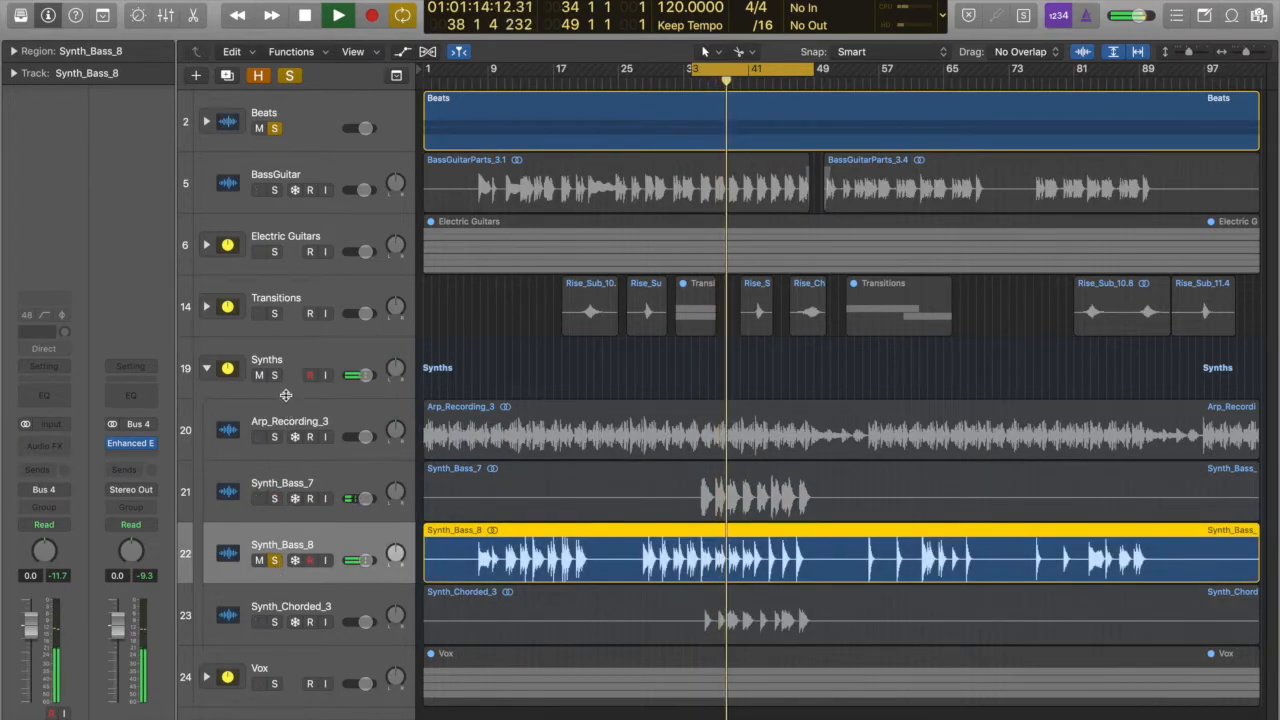
- Check which effects are inserted on Synth_Chorded_3, Synth_Bass_7, Arp_Recording_3 and the Synths stack
key("Down")
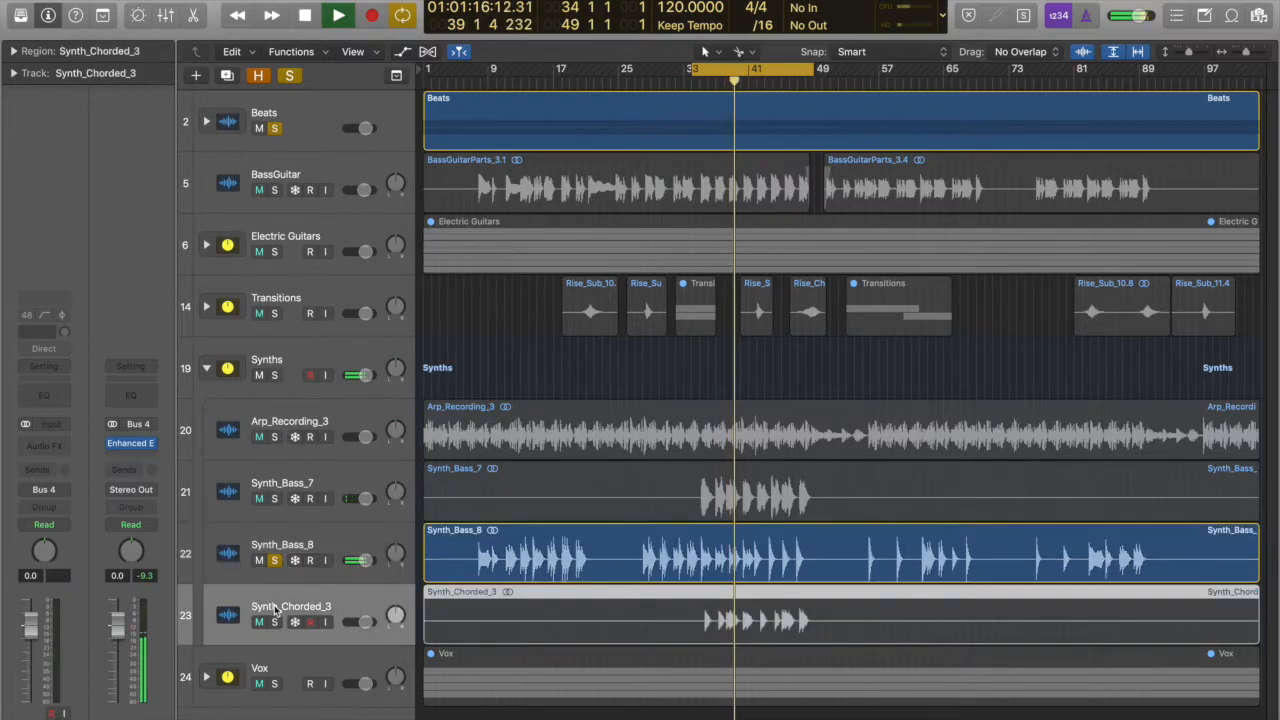
left_click(283, 483)
left_click(290, 424)
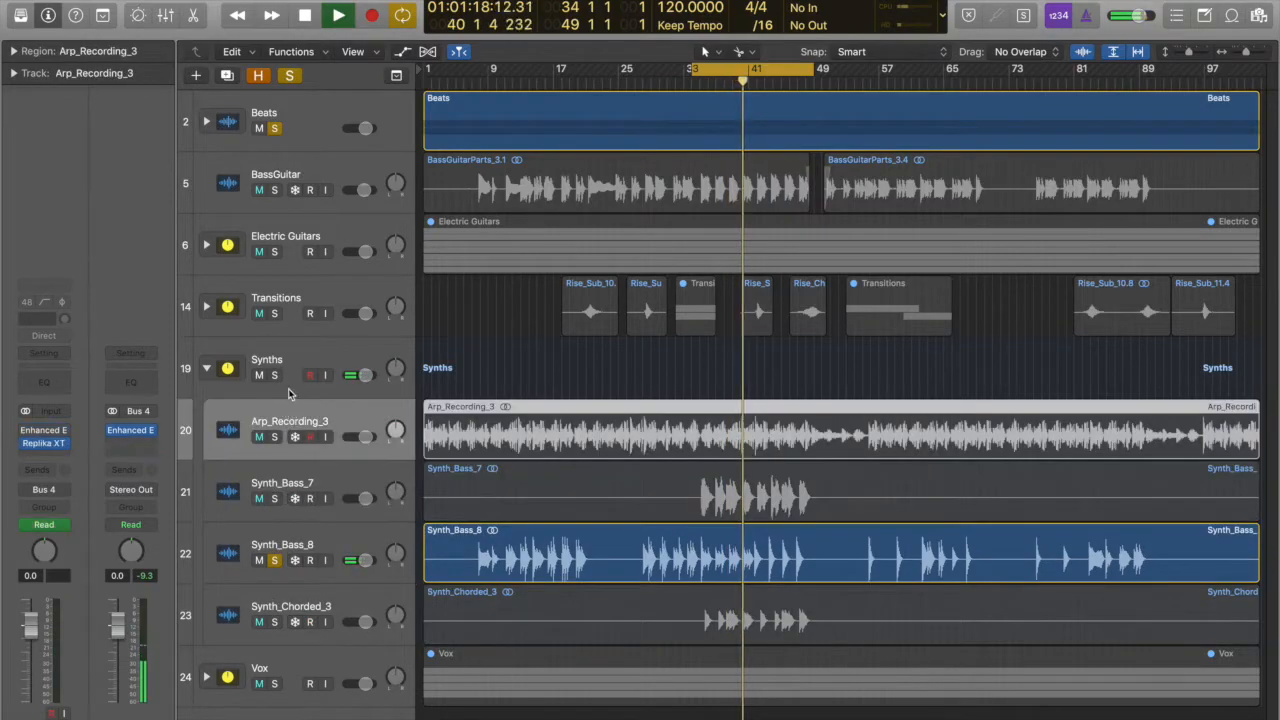
left_click(297, 362)
key("space")
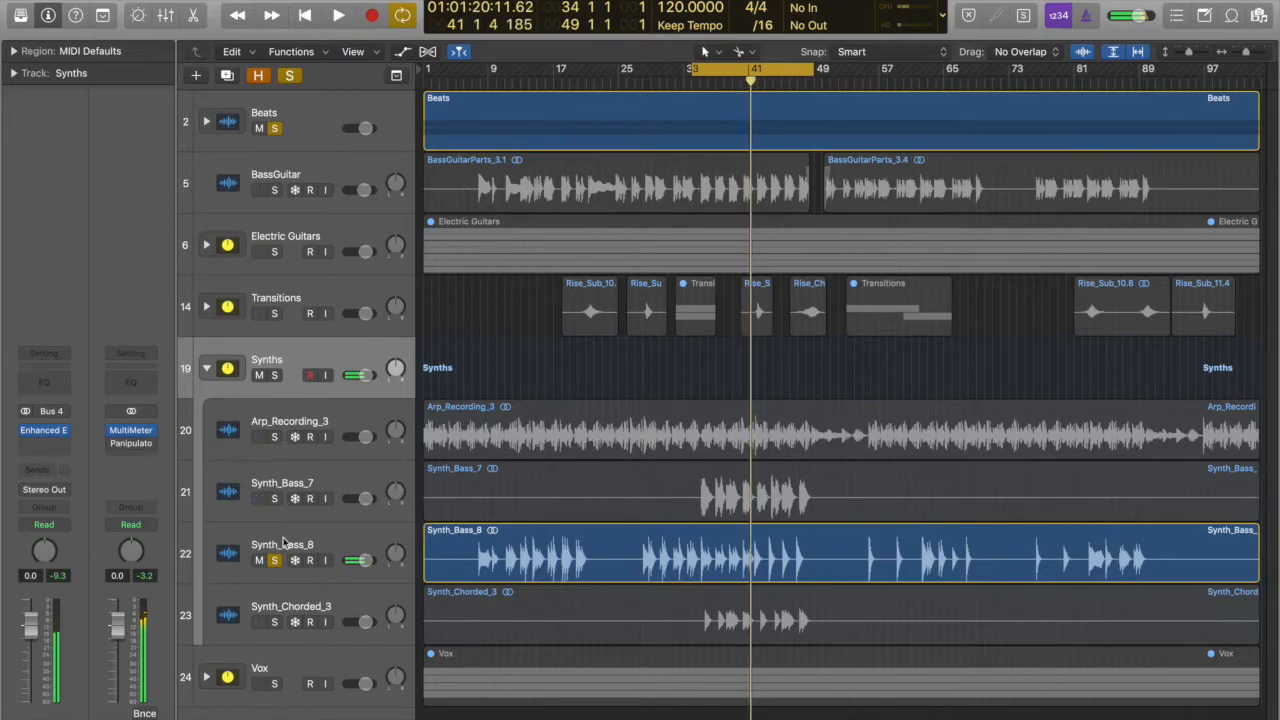
- Move the Enhanced EQ from the Synths stack to Synth_Bass_8 in the mixer and listen to it soloed with the Beats
left_click(285, 545)
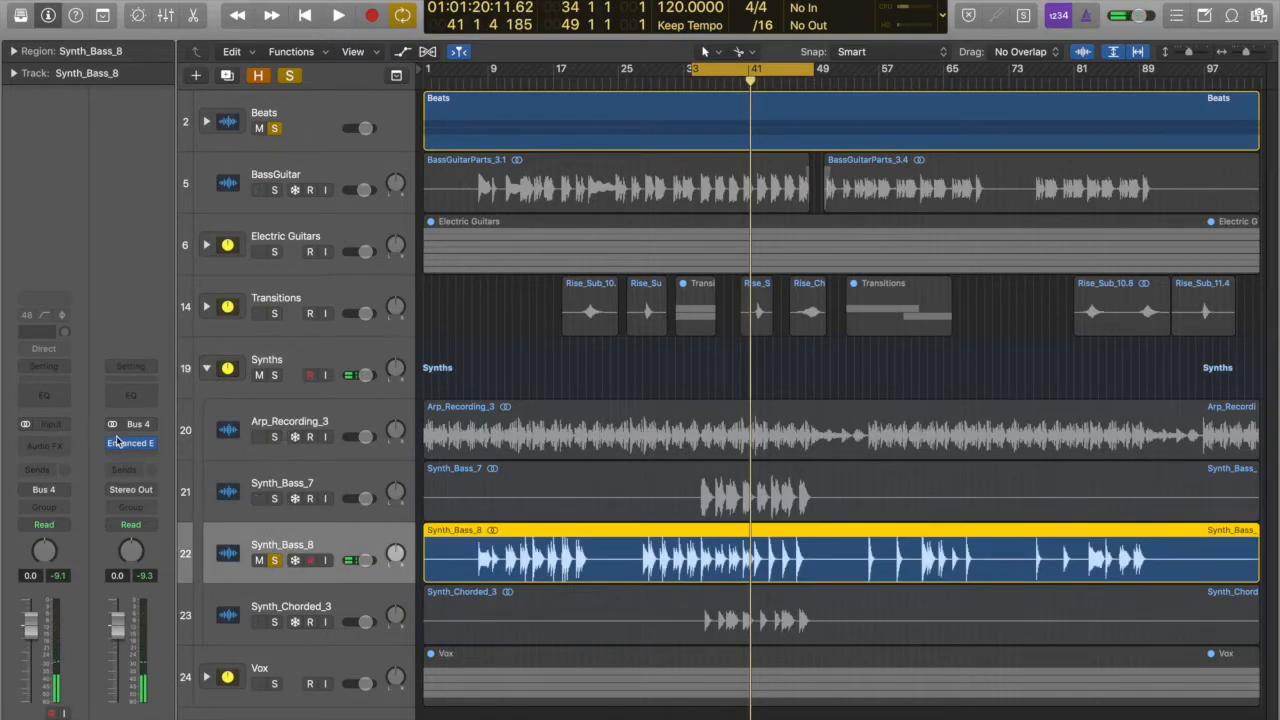
key("x")
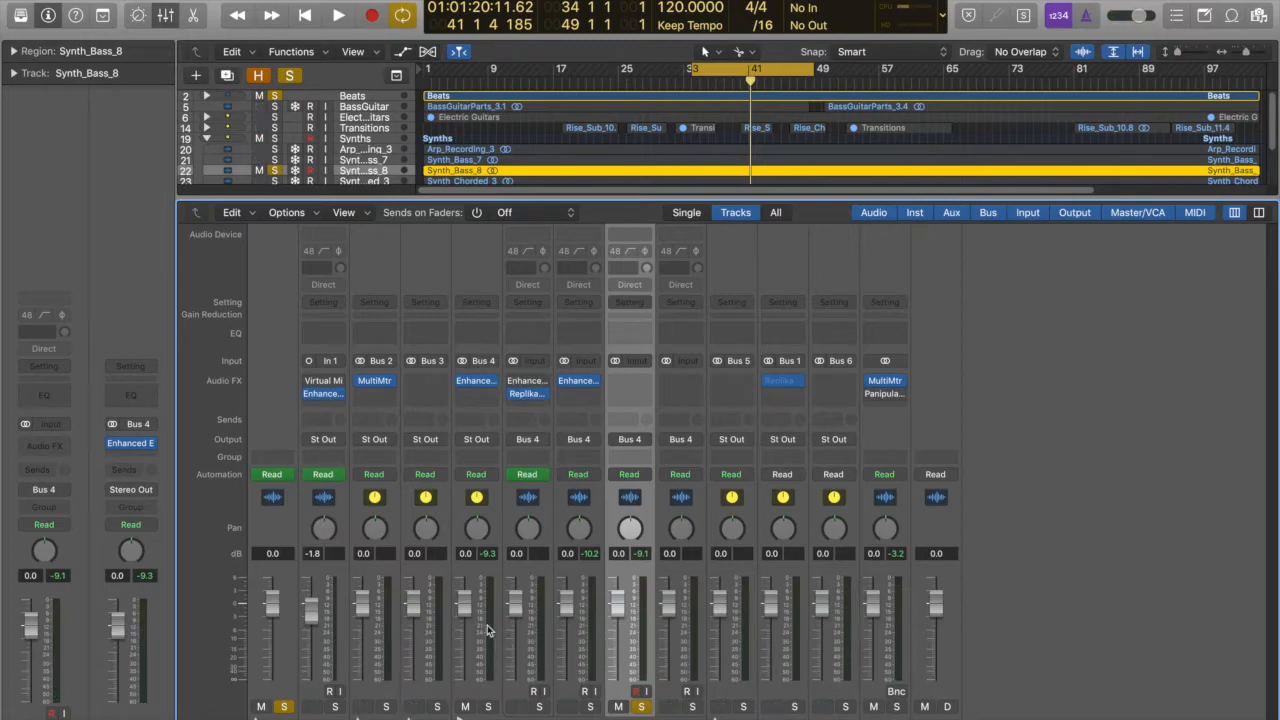
left_click_drag(478, 385, 630, 388)
key("x")
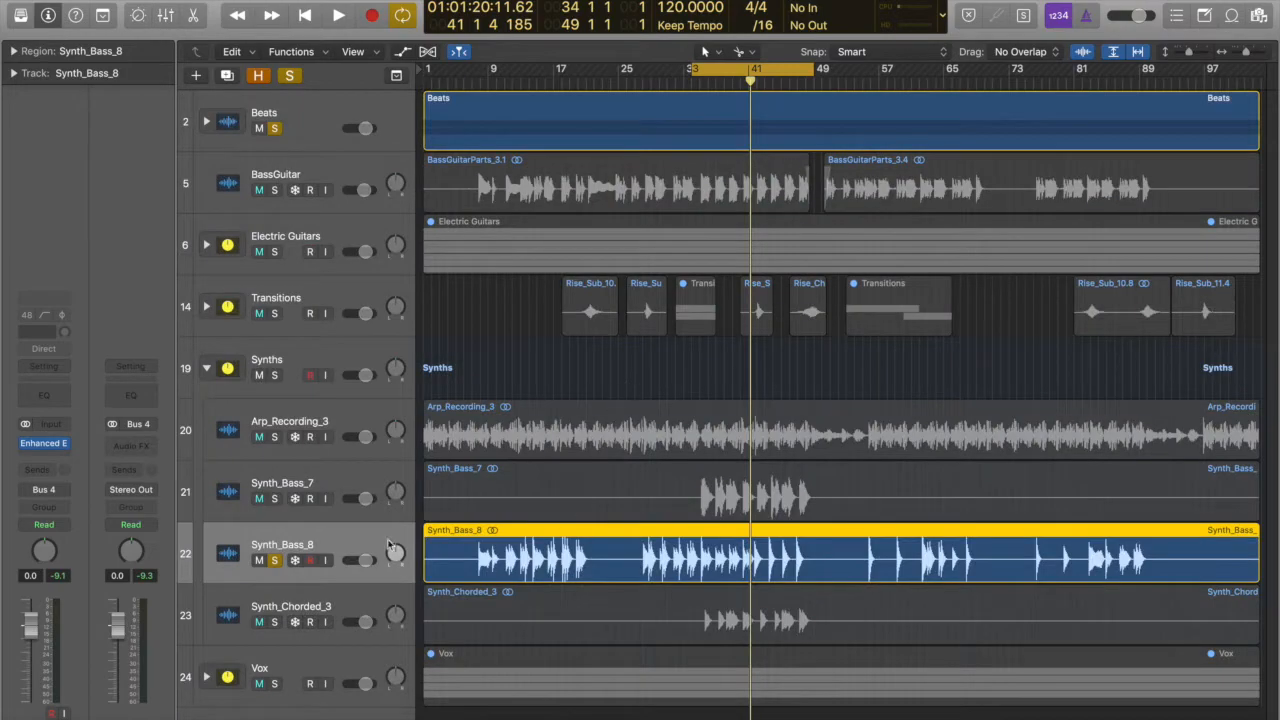
key("space")
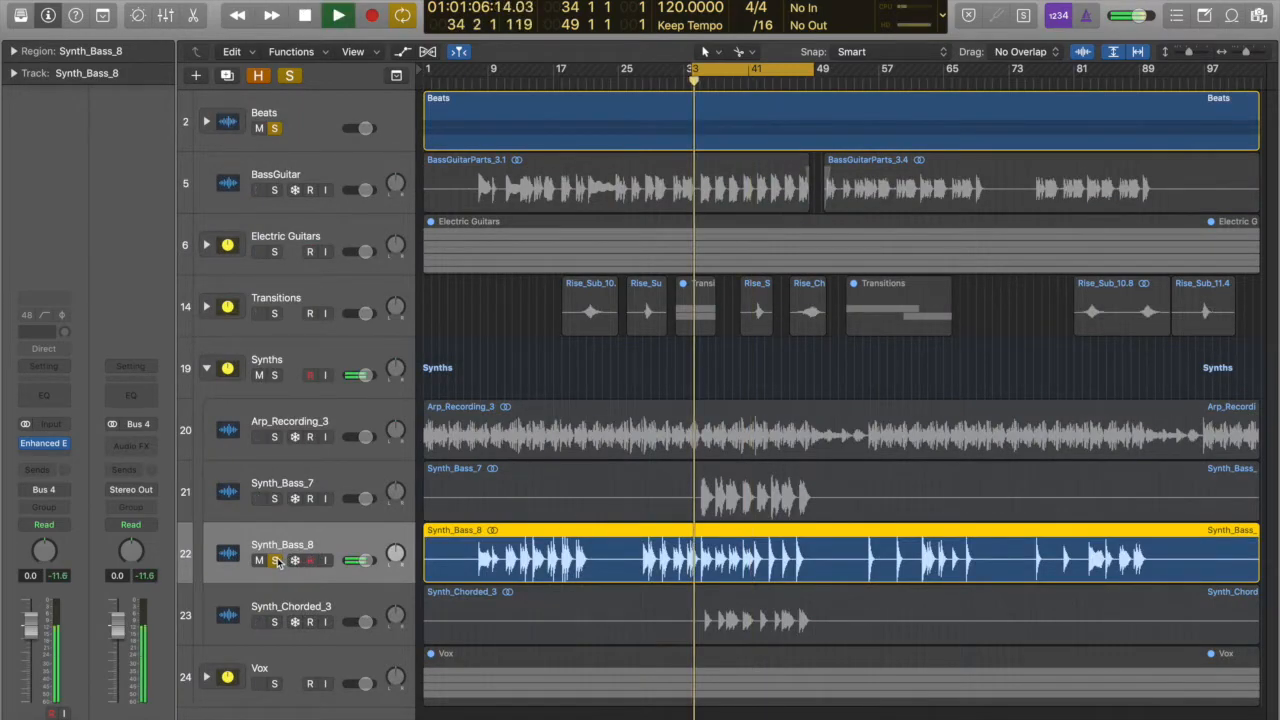
left_click(275, 561)
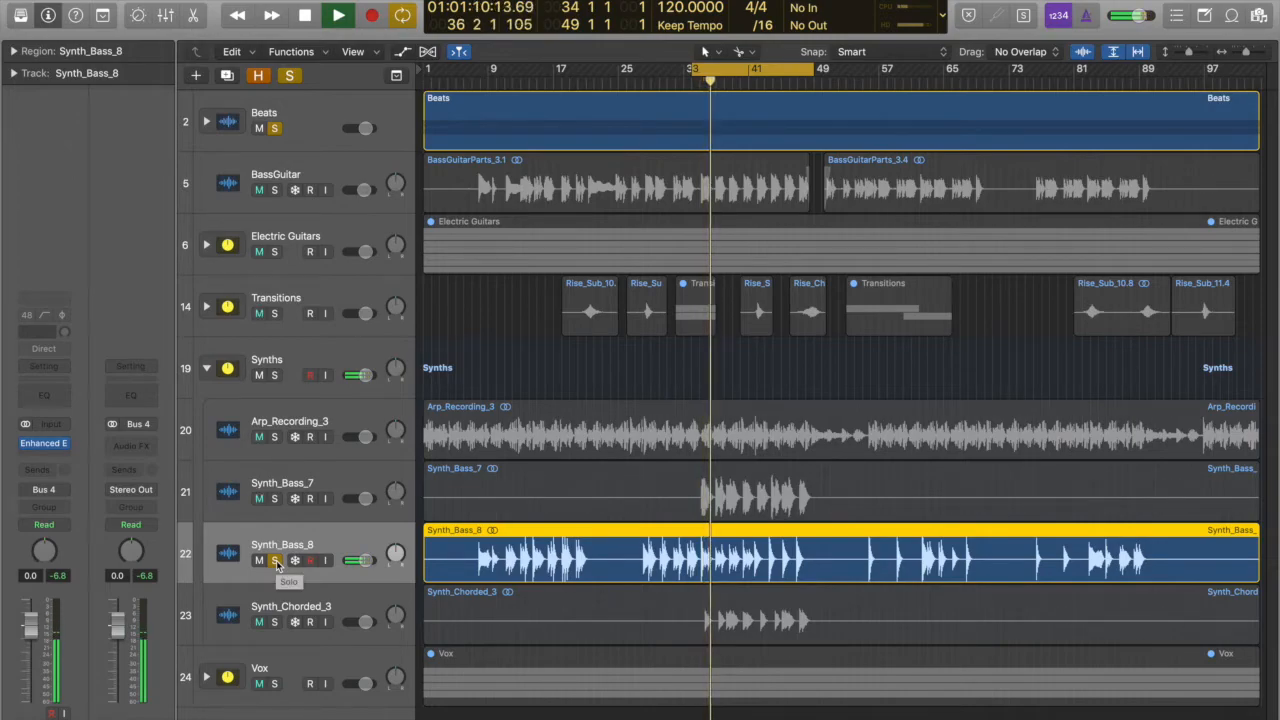
- Listen to Synth_Bass_8 soloed with the Beats and select the Synths stack
left_click(276, 561)
key("space")
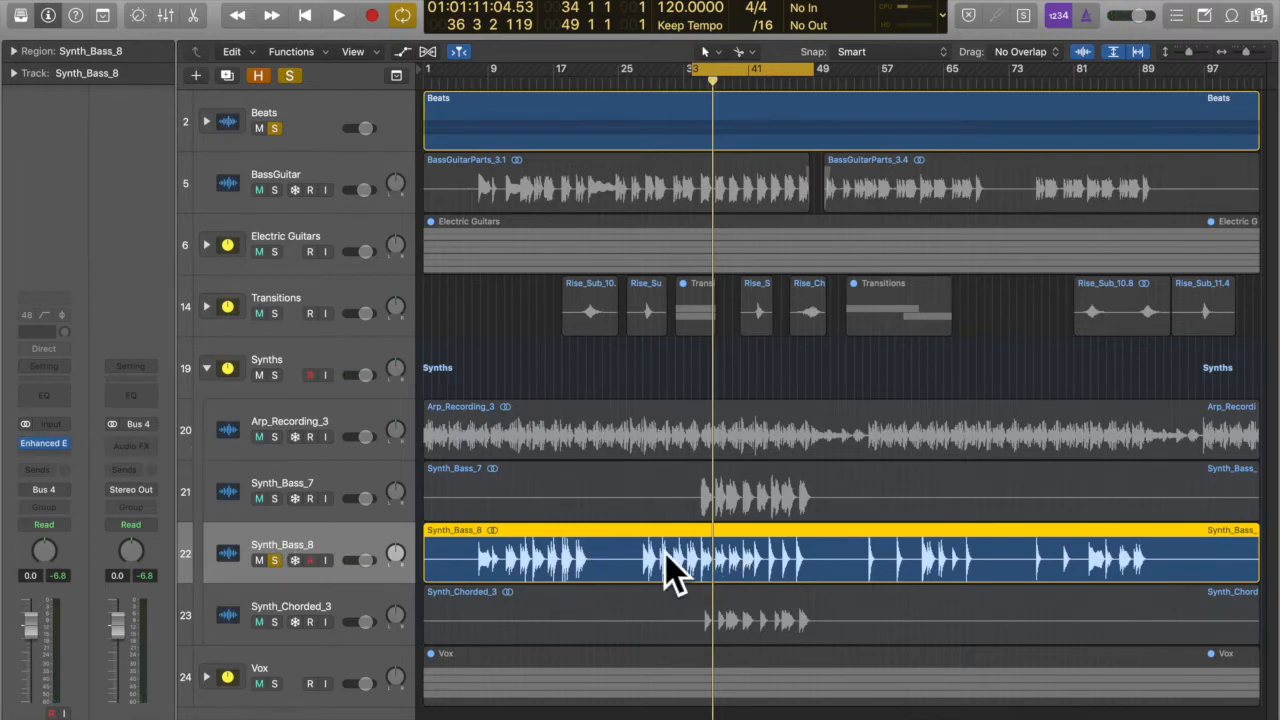
left_click(291, 358)
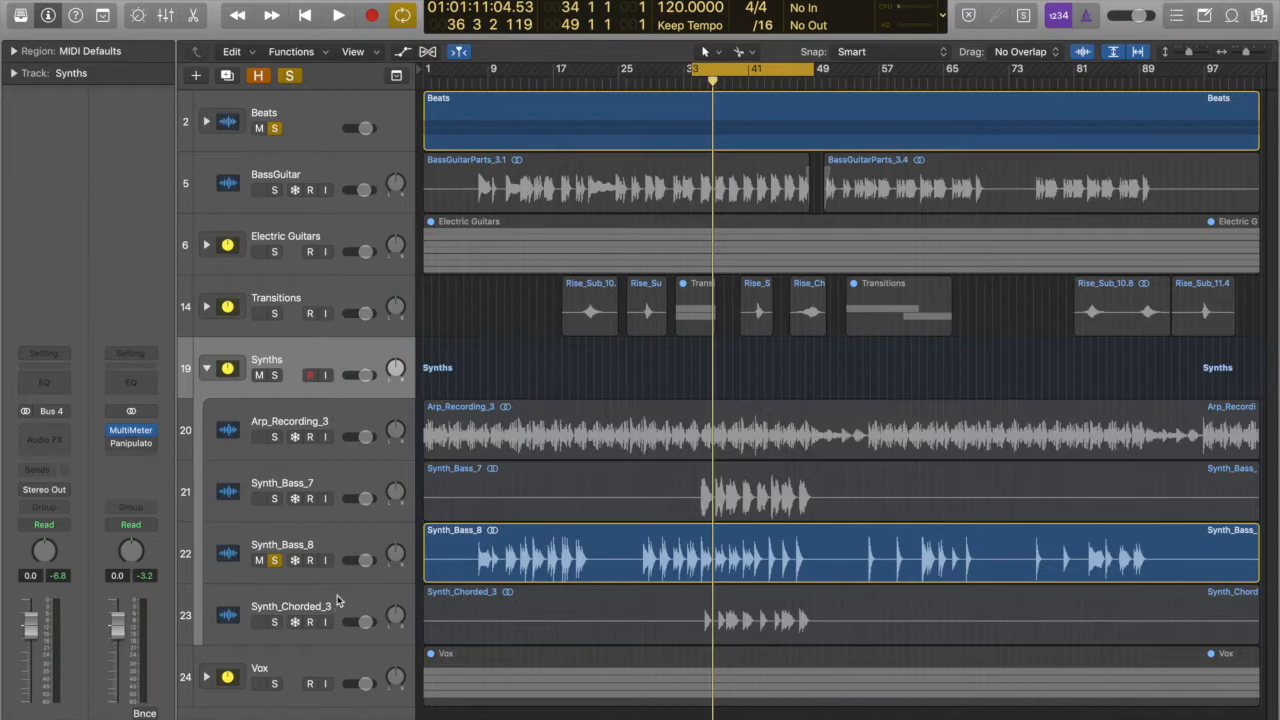
key("space")
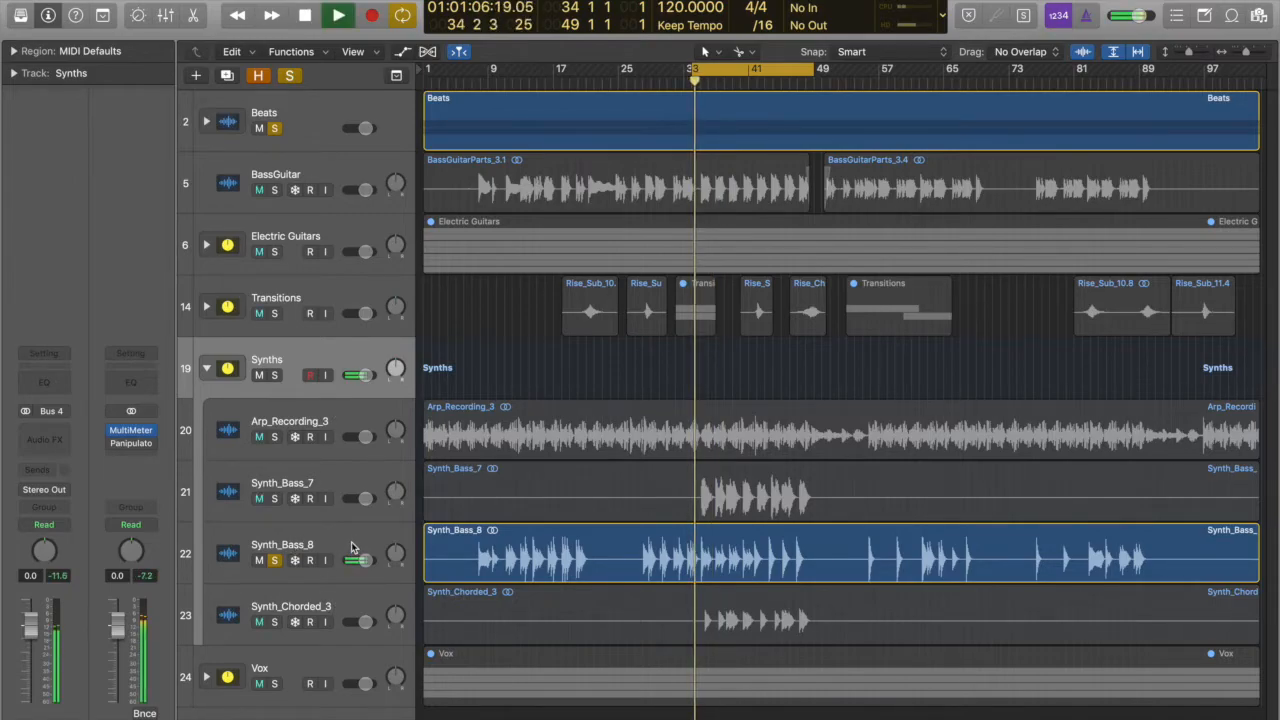
key("space")
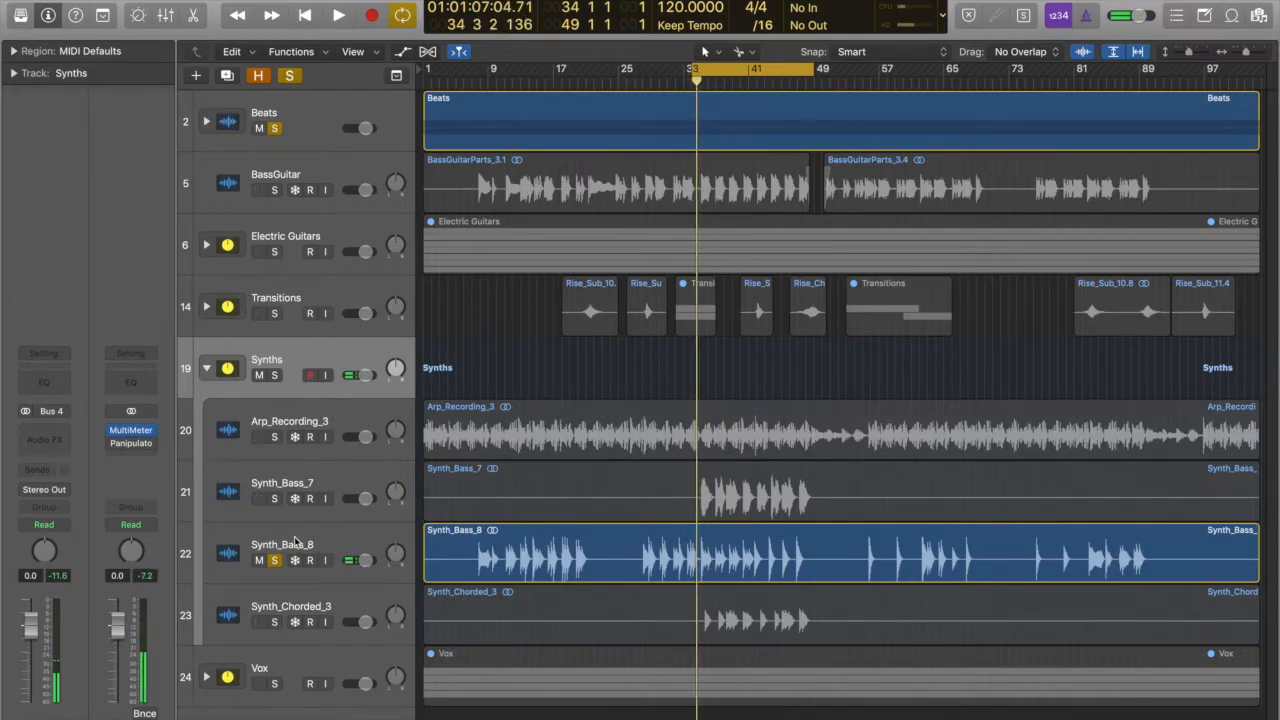
- Switch the solo from Synth_Bass_8 back to the Synths stack and play it with the Beats
left_click(275, 376)
left_click(275, 561)
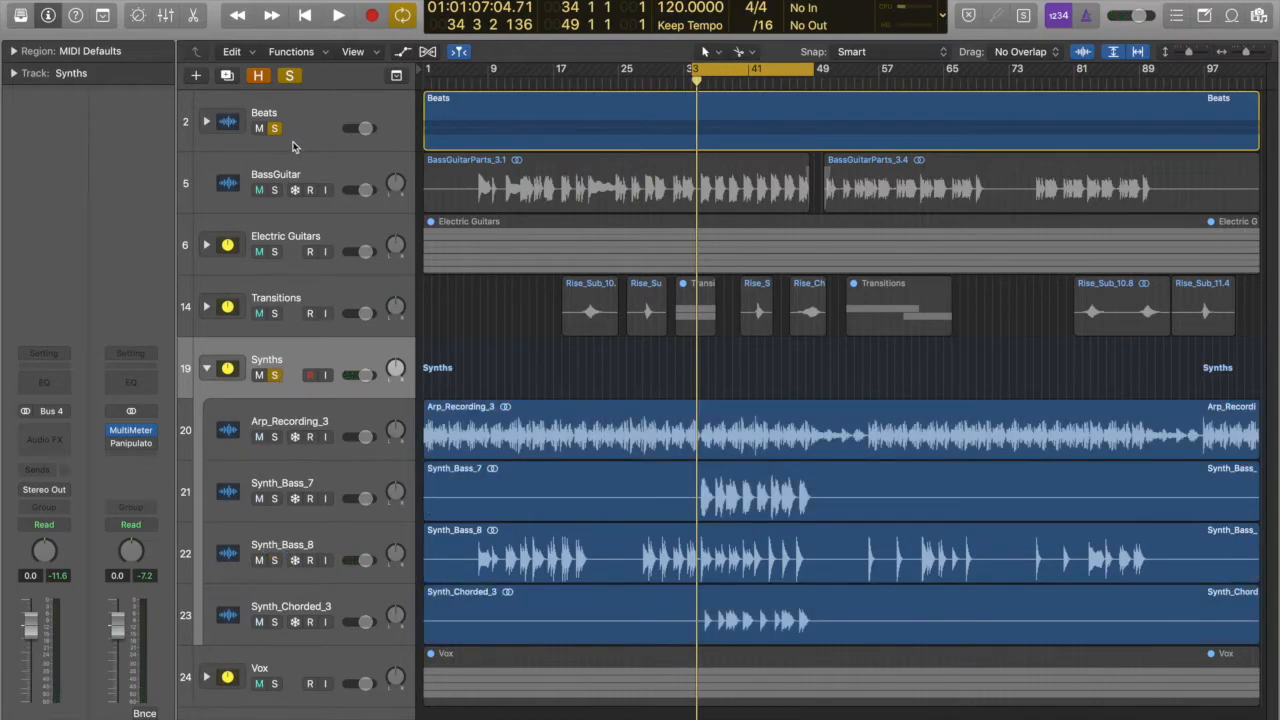
key("space")
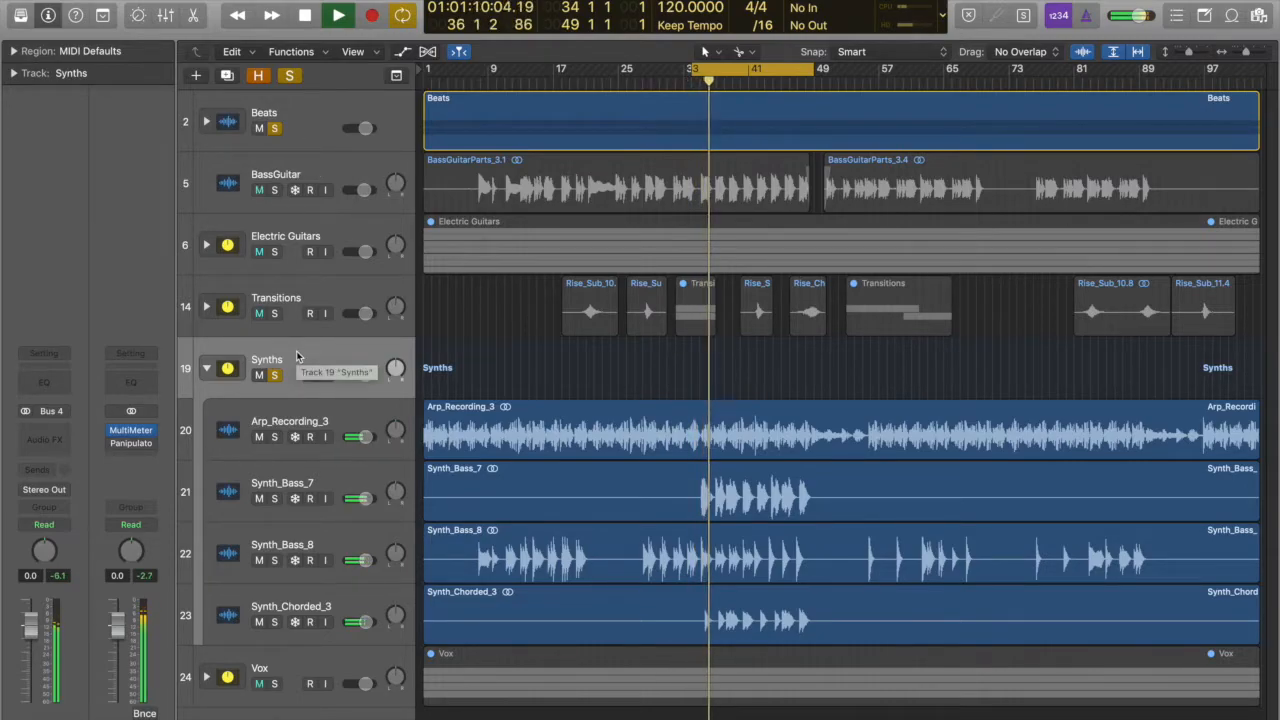
- Stop playback and review the Enhanced EQ settings on the Synth_Bass_8 track
left_click(307, 543)
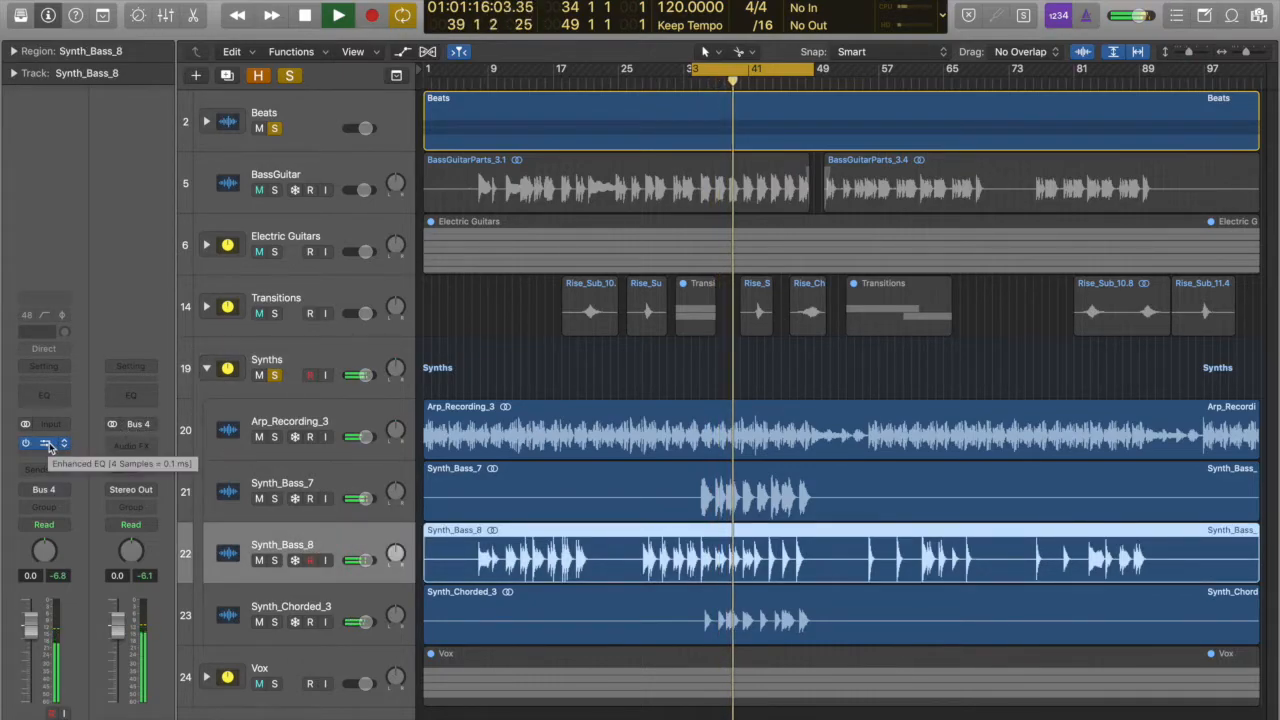
key("space")
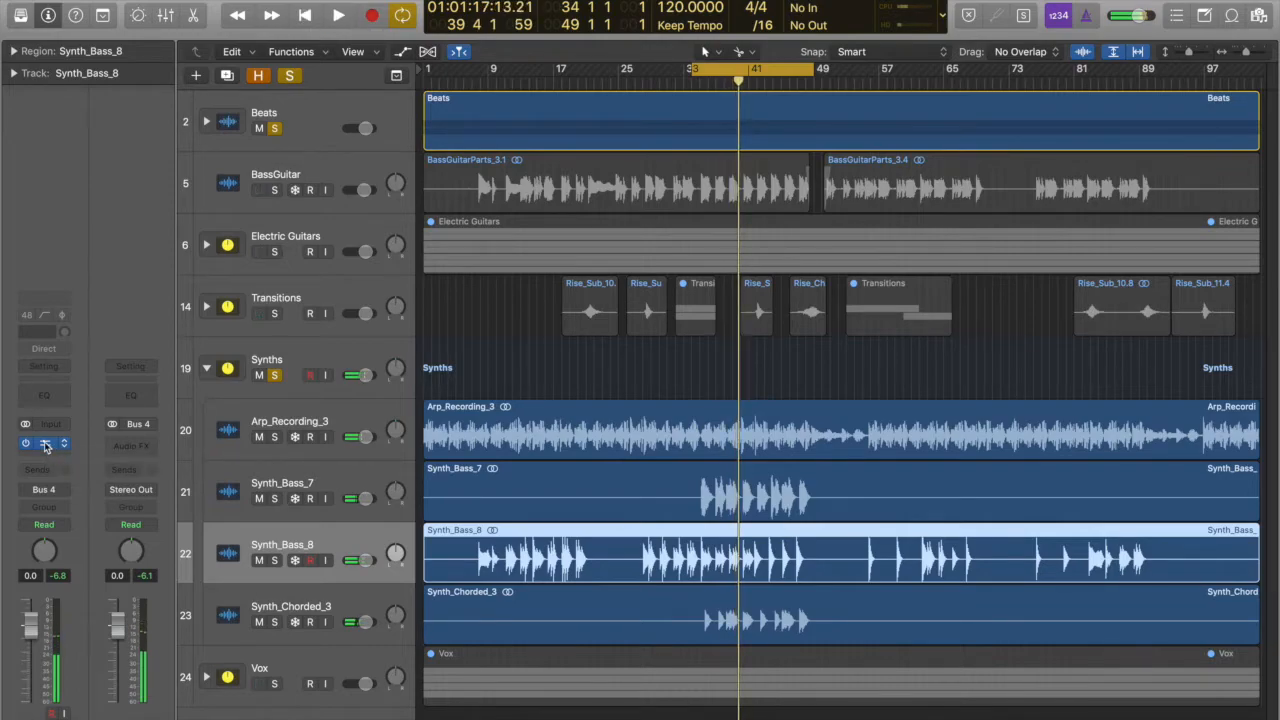
left_click(45, 447)
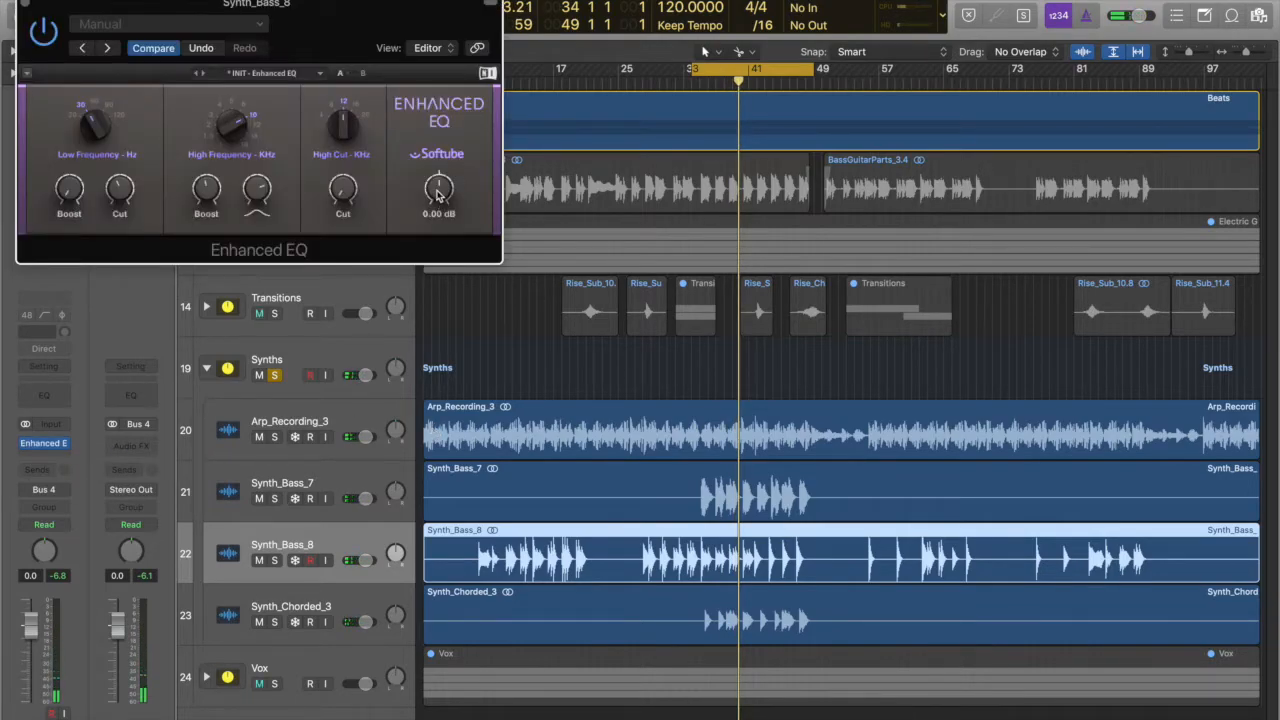
left_click_drag(340, 27, 588, 30)
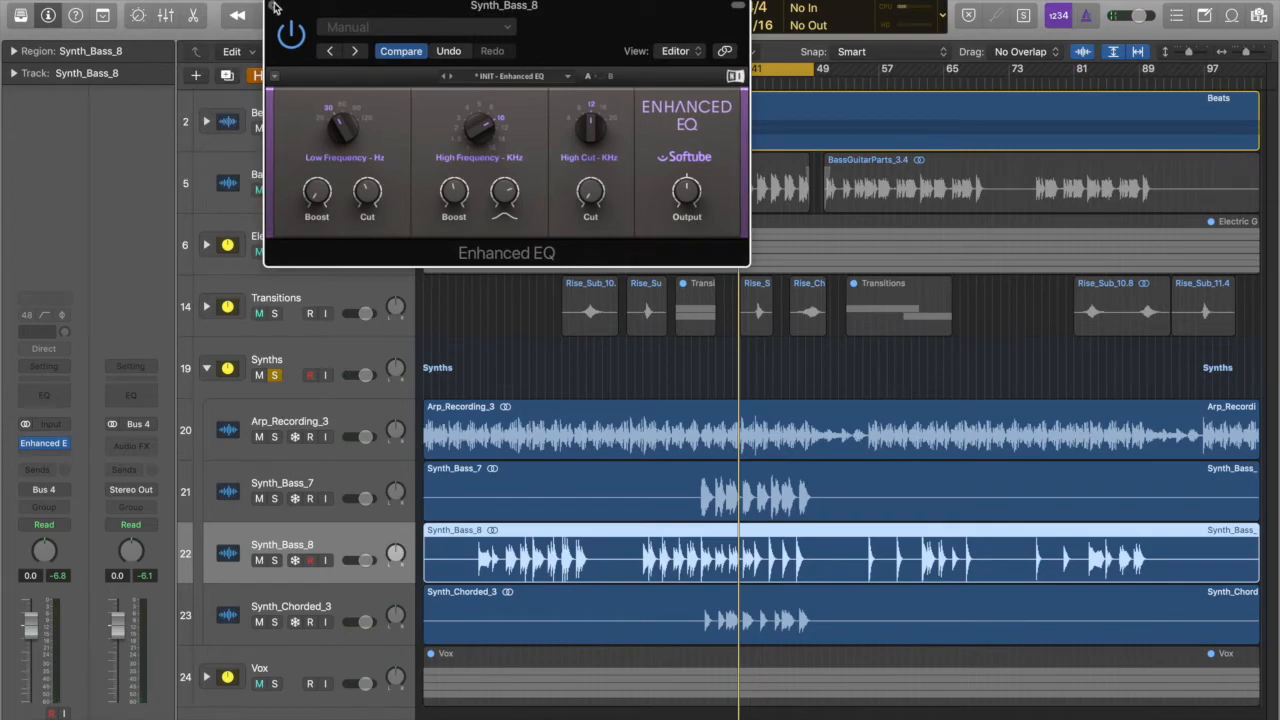
left_click(272, 7)
- Insert a stereo Slate Digital Virtual Mix Rack after the Enhanced EQ on Synth_Bass_8 and load the FG-401 compressor into it
left_click(63, 443)
mouse_move(107, 541)
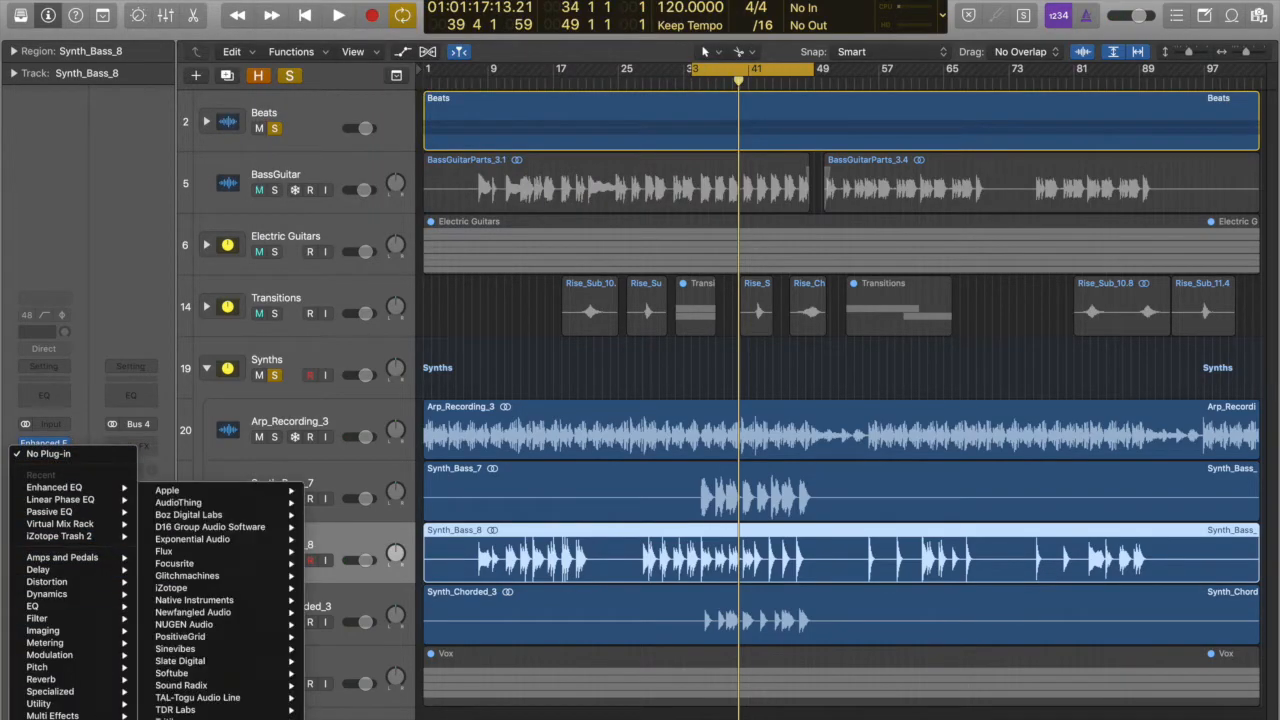
mouse_move(194, 664)
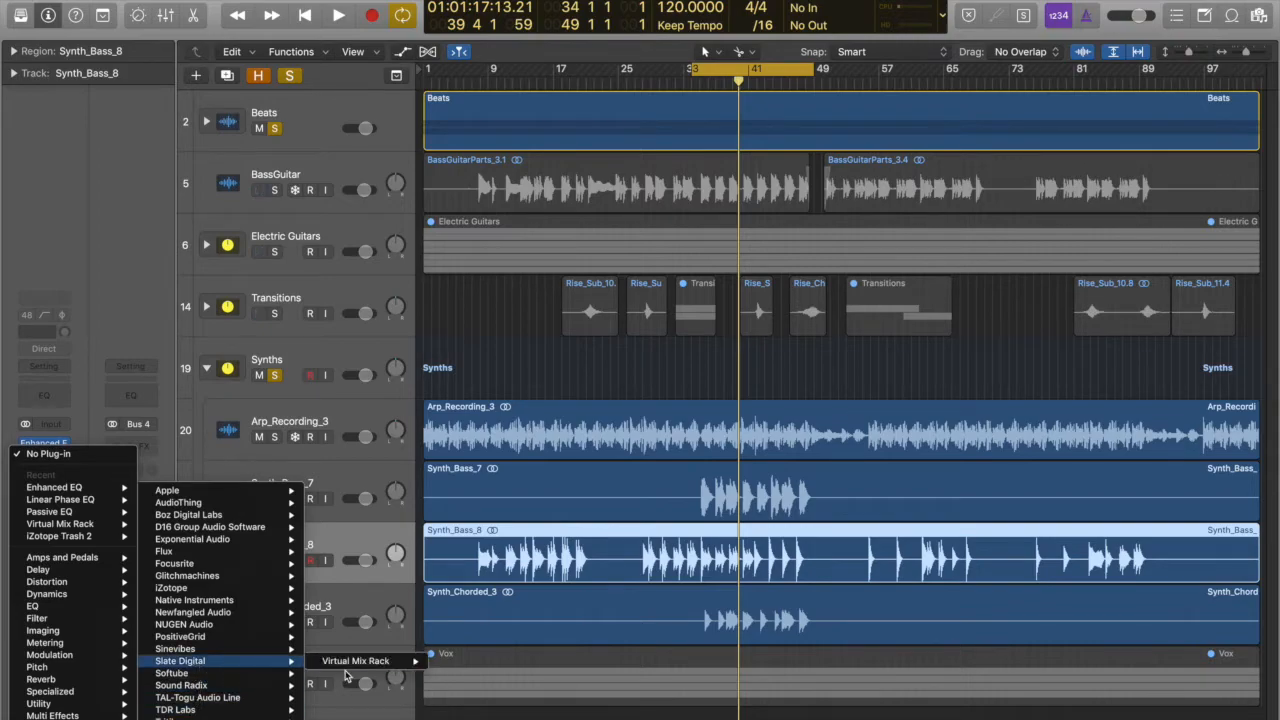
mouse_move(345, 666)
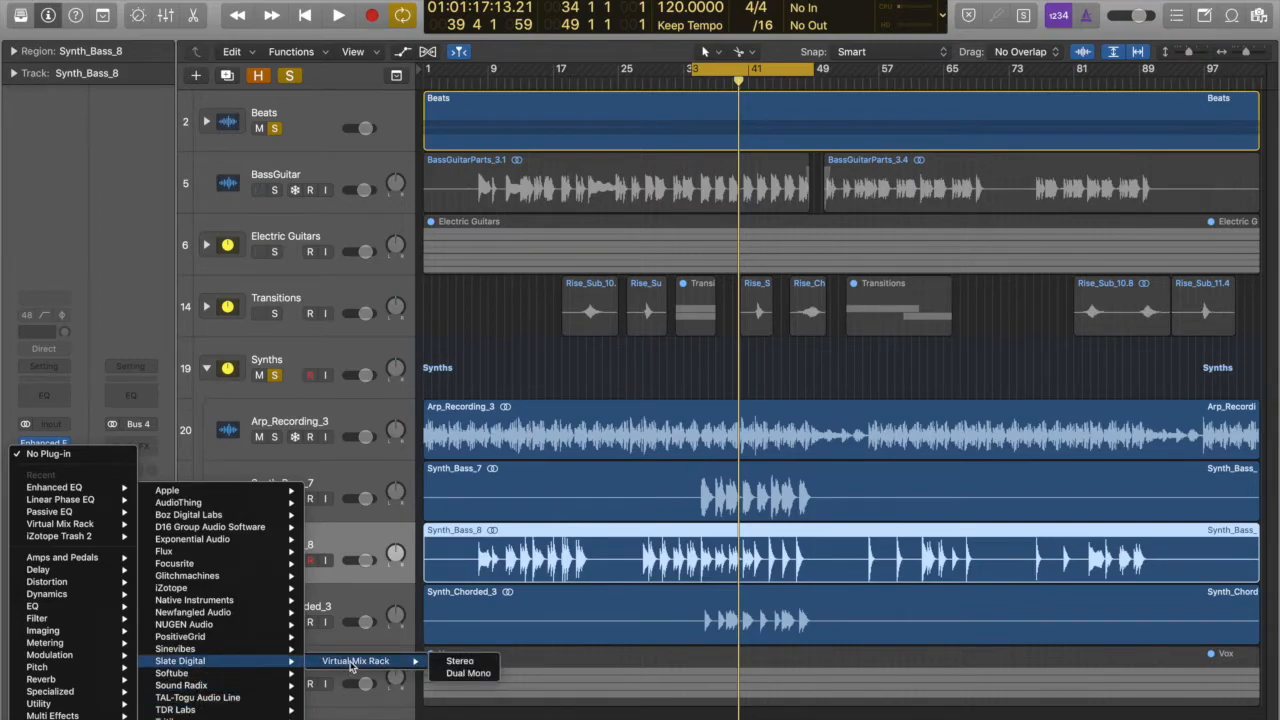
left_click(456, 661)
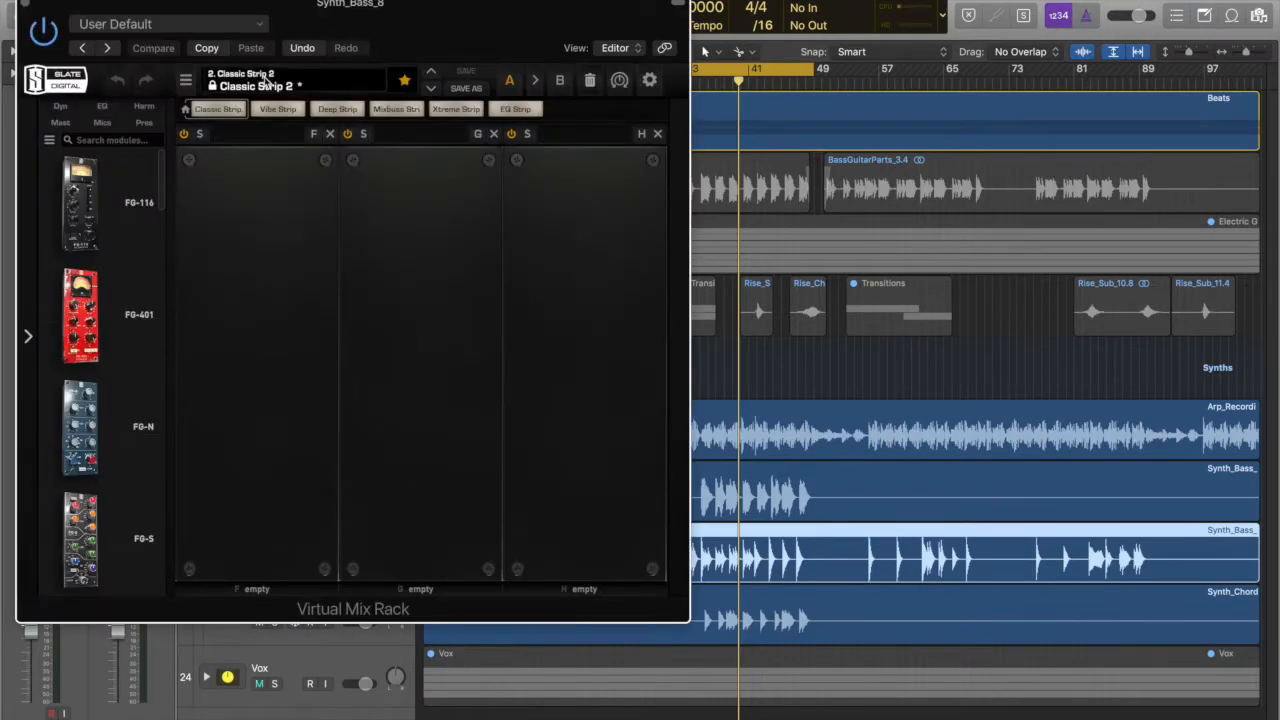
left_click_drag(90, 330, 263, 305)
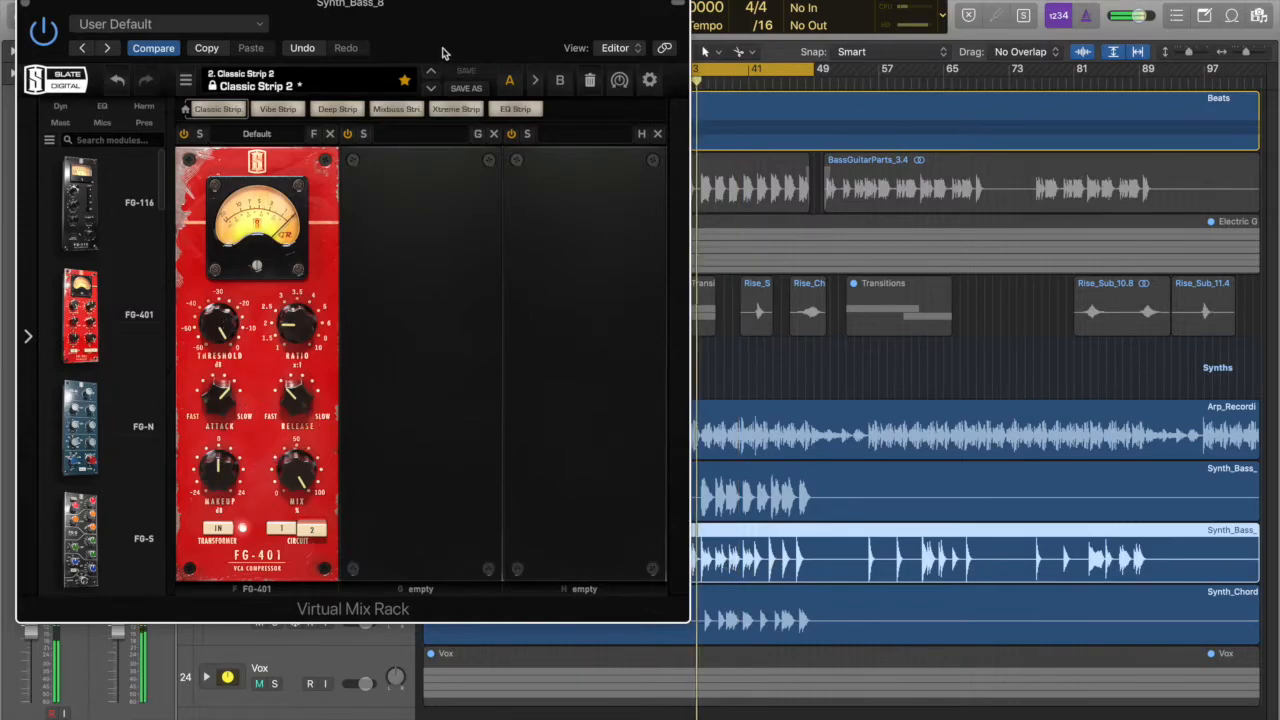
left_click_drag(394, 53, 829, 69)
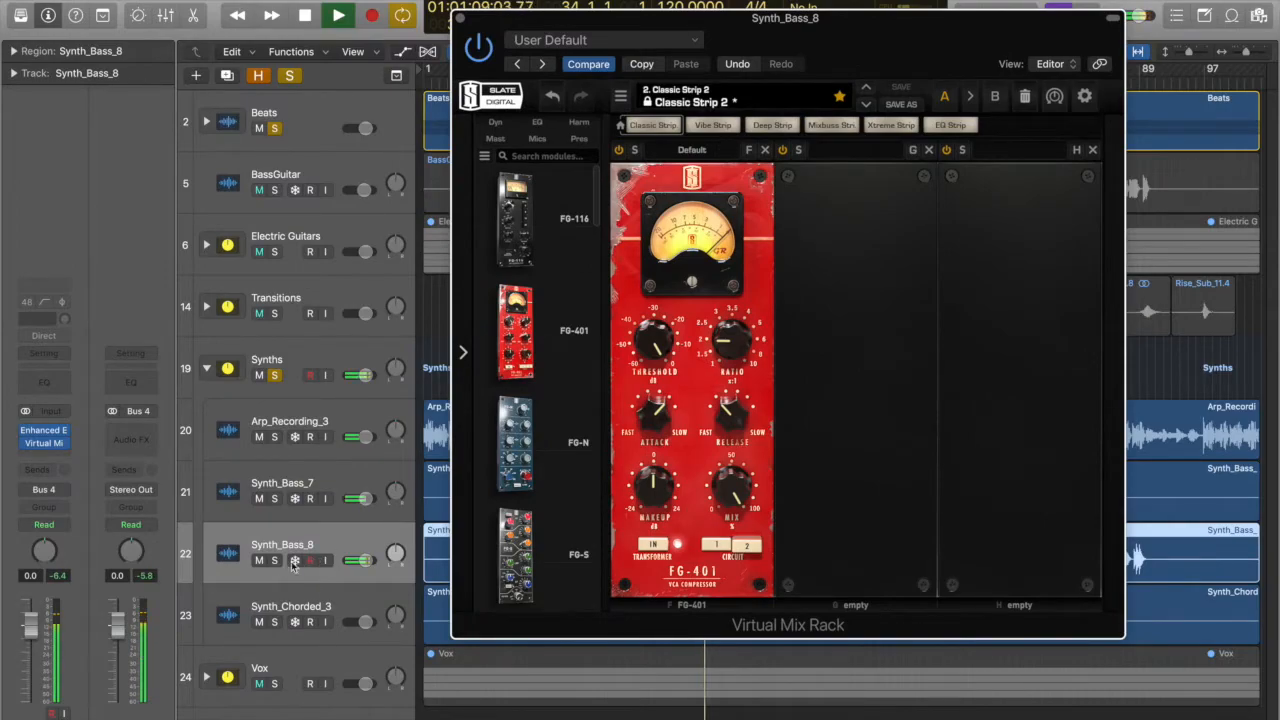
- Solo Synth_Bass_8 instead of the Synths stack and lower the FG-401's threshold to about -21.2 dB during playback
key("space")
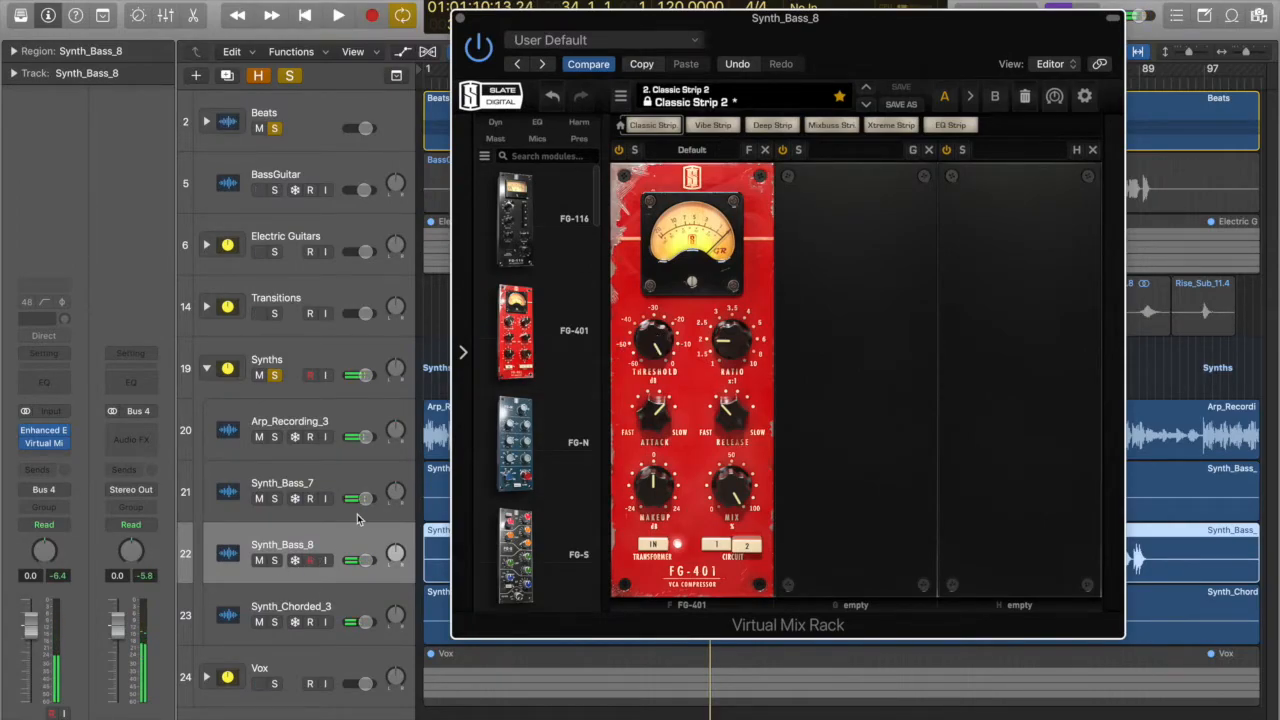
left_click(274, 561)
key("space")
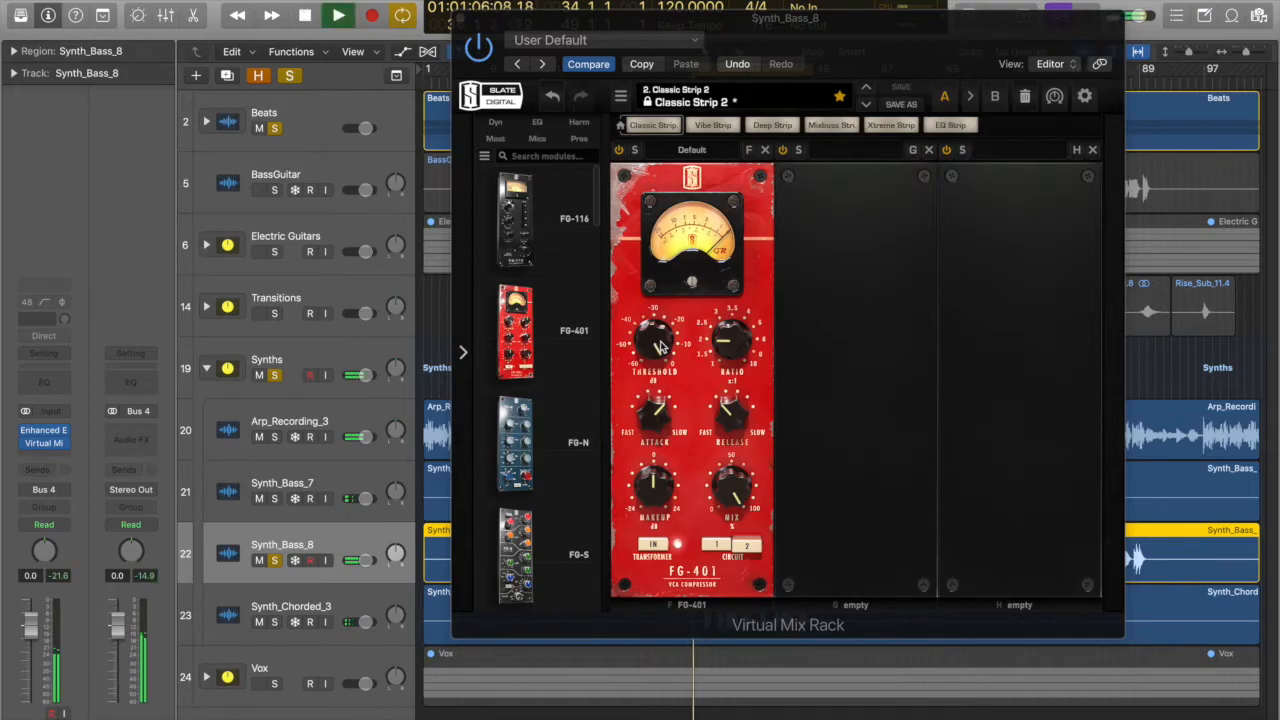
left_click(280, 376)
left_click_drag(662, 333, 667, 409)
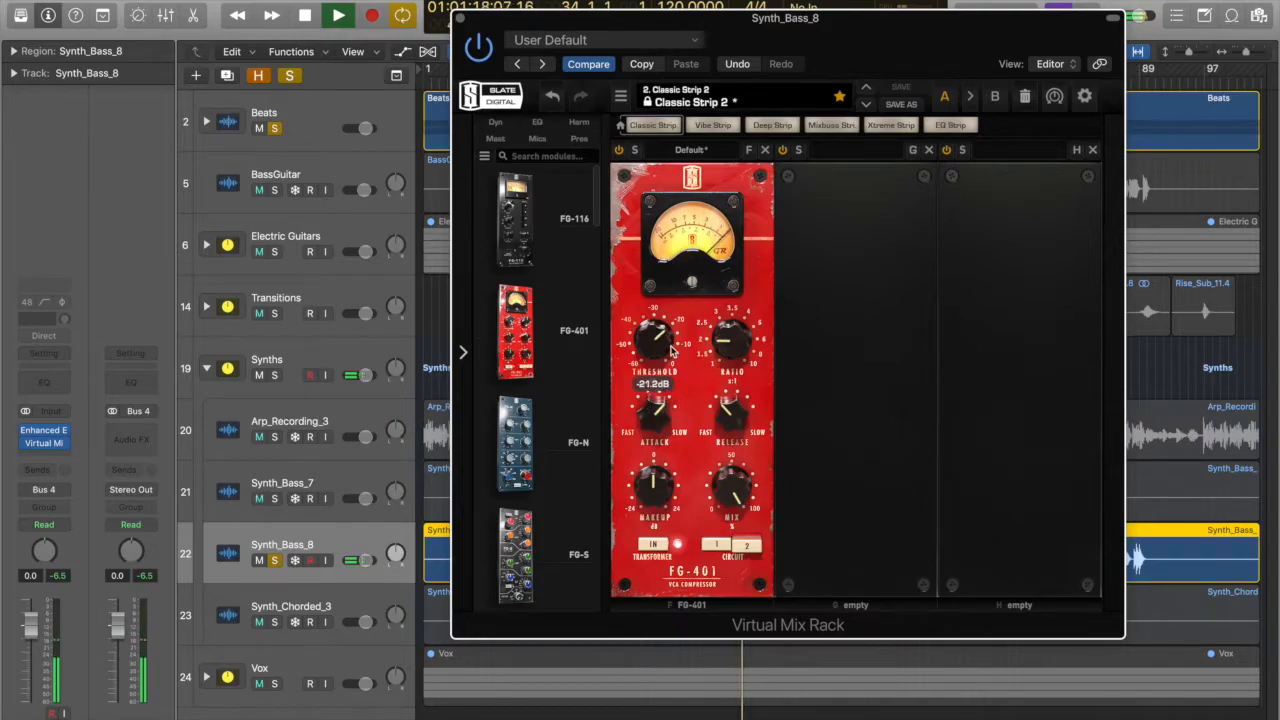
- Raise the FG-401's makeup gain to about 3 dB and compare Synth_Bass_8 in playback
key("space")
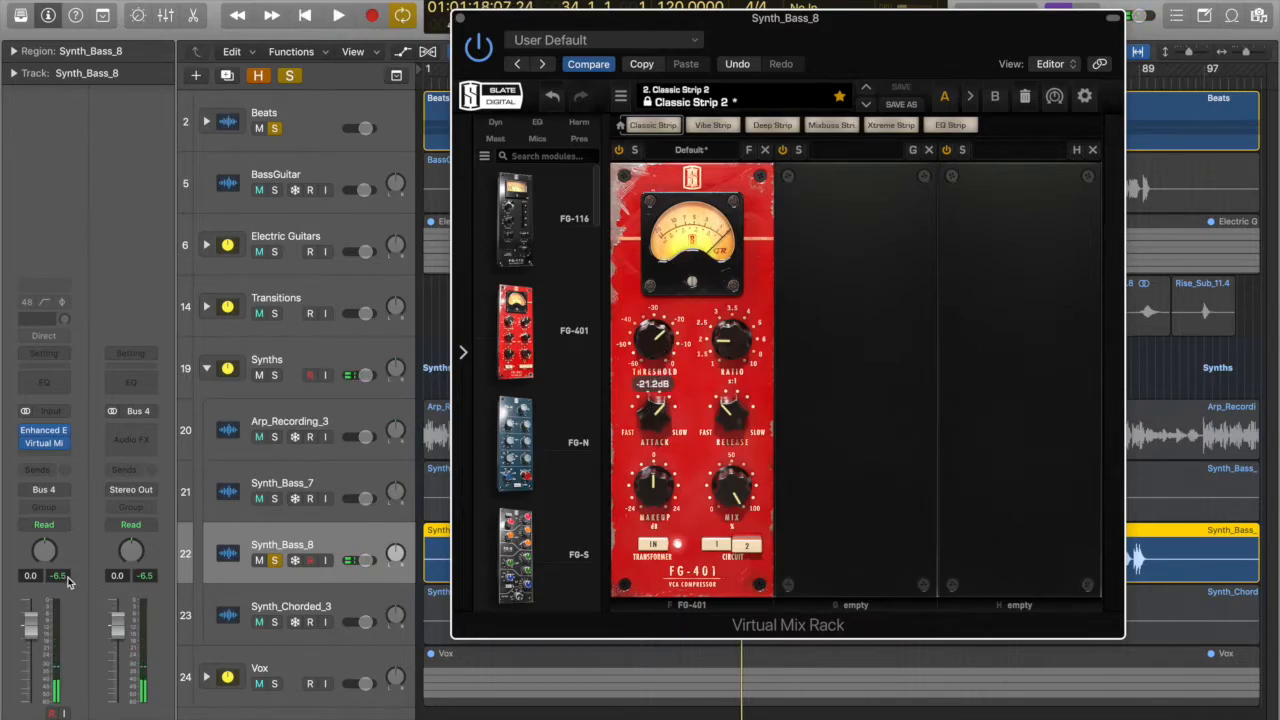
key("space")
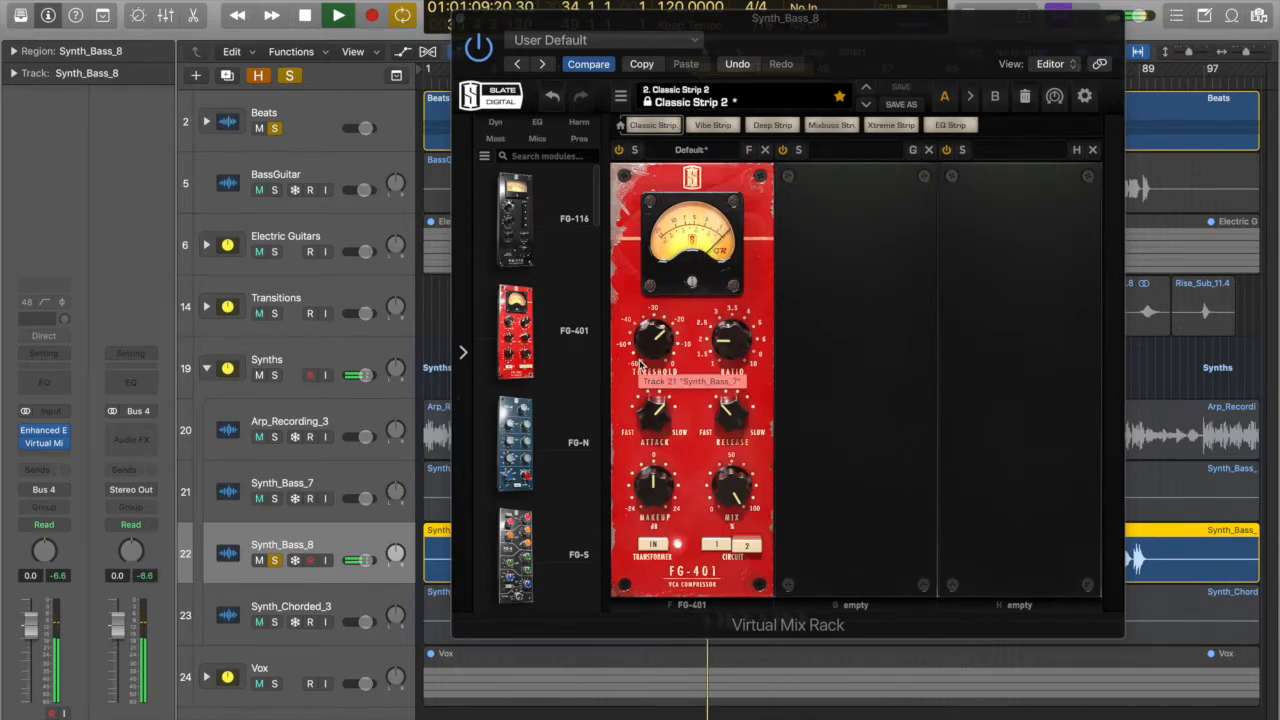
left_click(655, 345)
key("space")
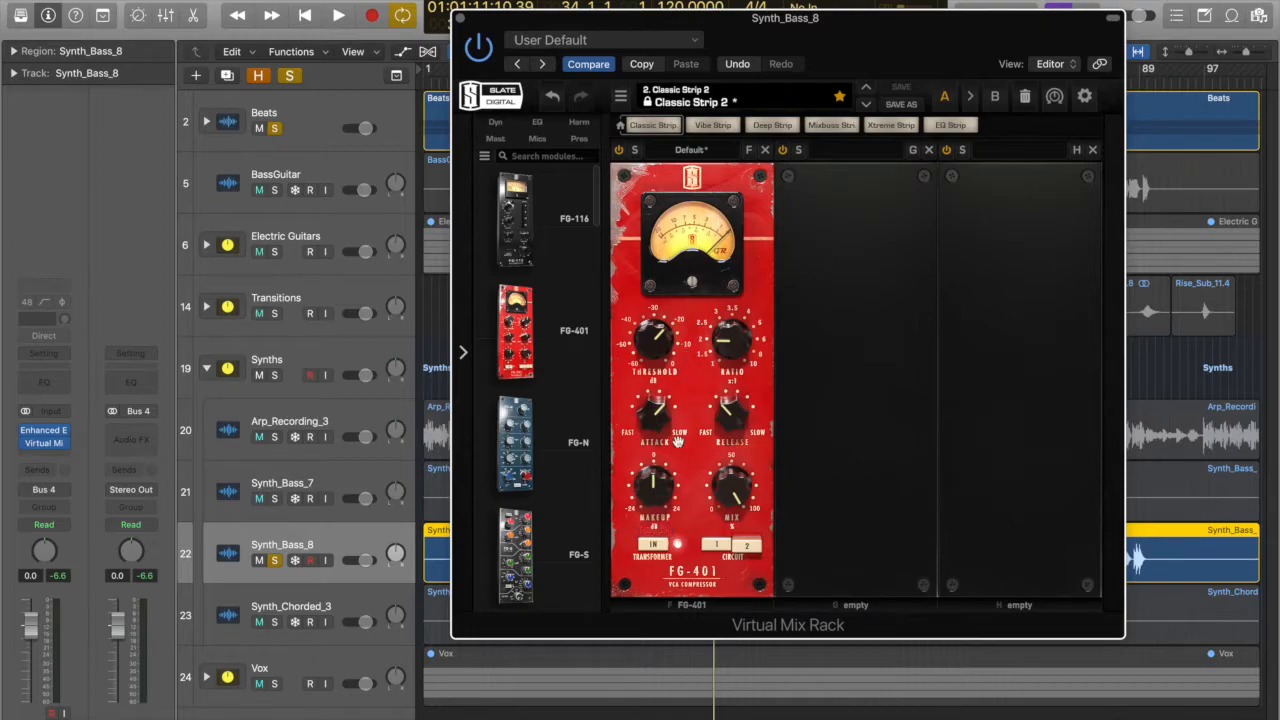
left_click_drag(656, 490, 658, 487)
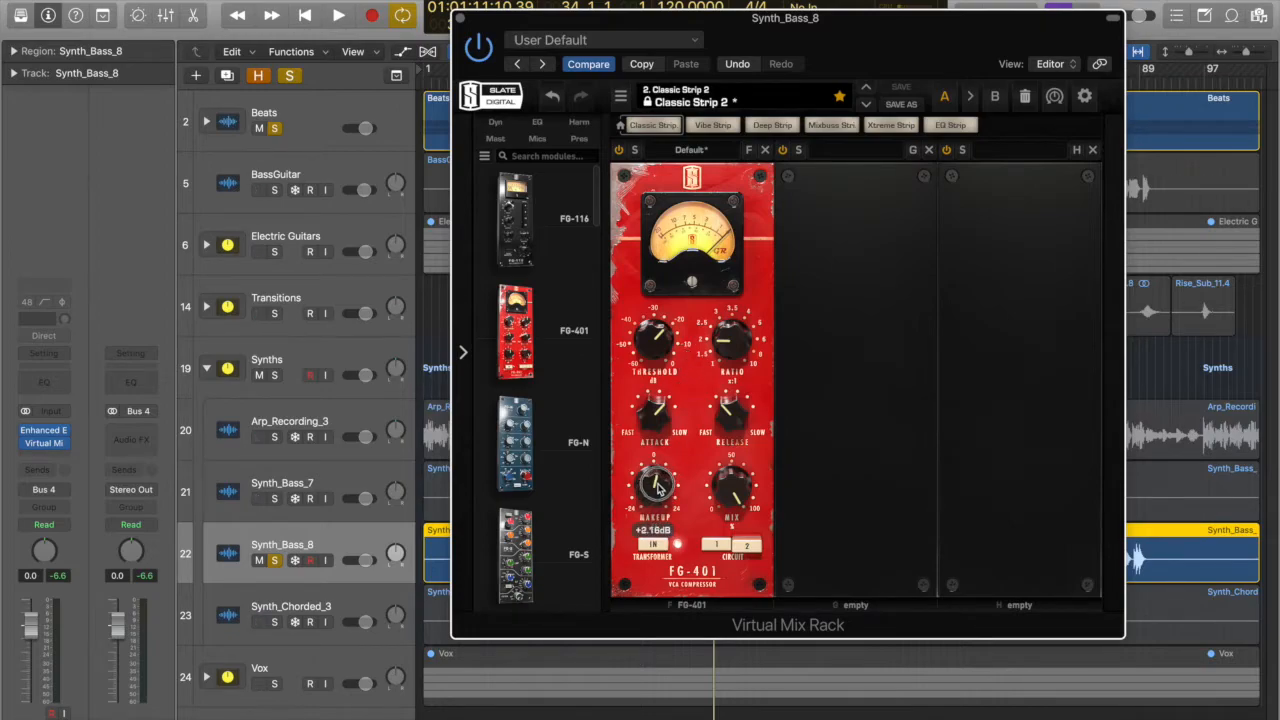
key("space")
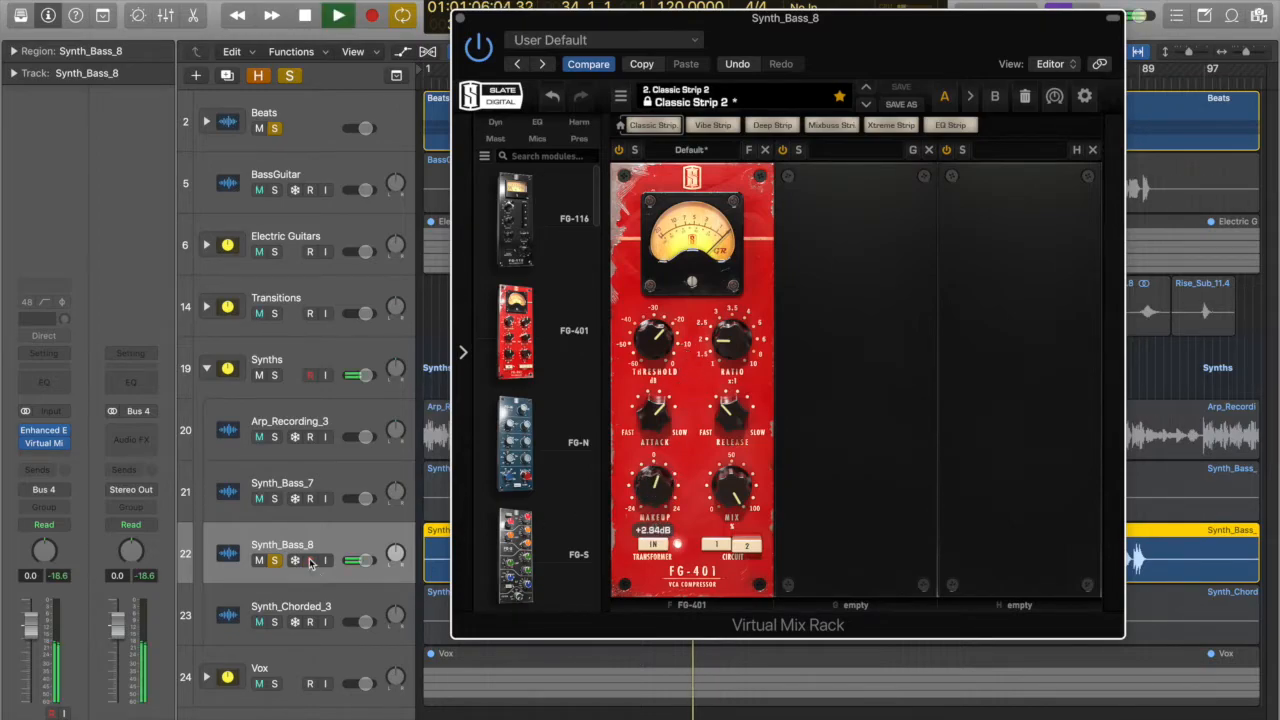
- Reduce the FG-401's ratio to about 1.5:1 and readjust its threshold to about -23.9 dB while Synth_Bass_8 plays
left_click_drag(722, 342, 733, 390)
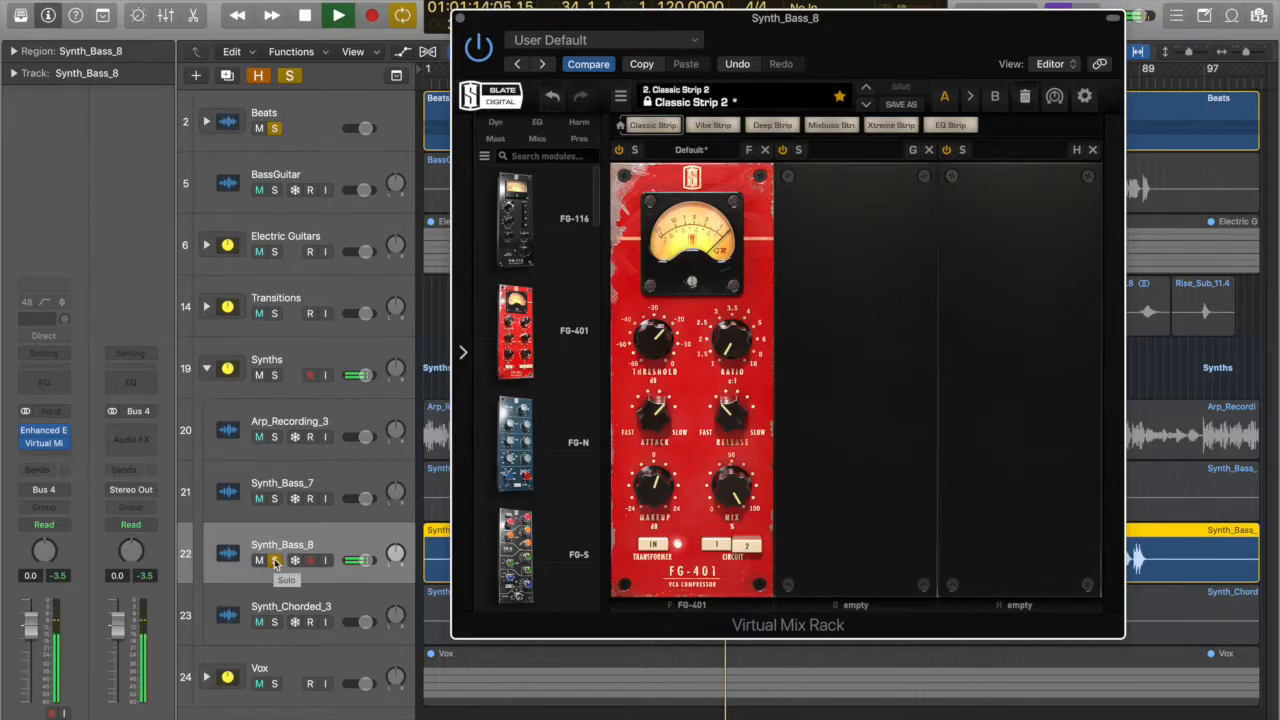
mouse_move(645, 348)
left_click_drag(645, 348, 645, 362)
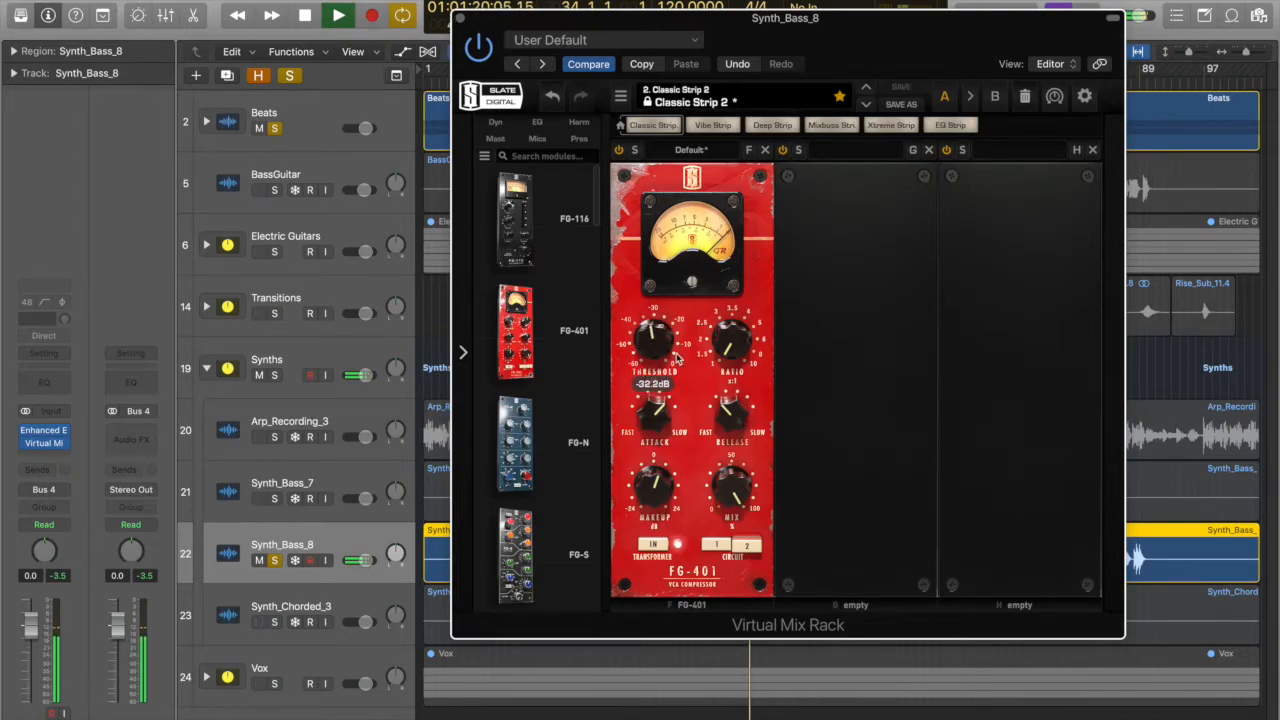
mouse_move(737, 326)
mouse_move(651, 332)
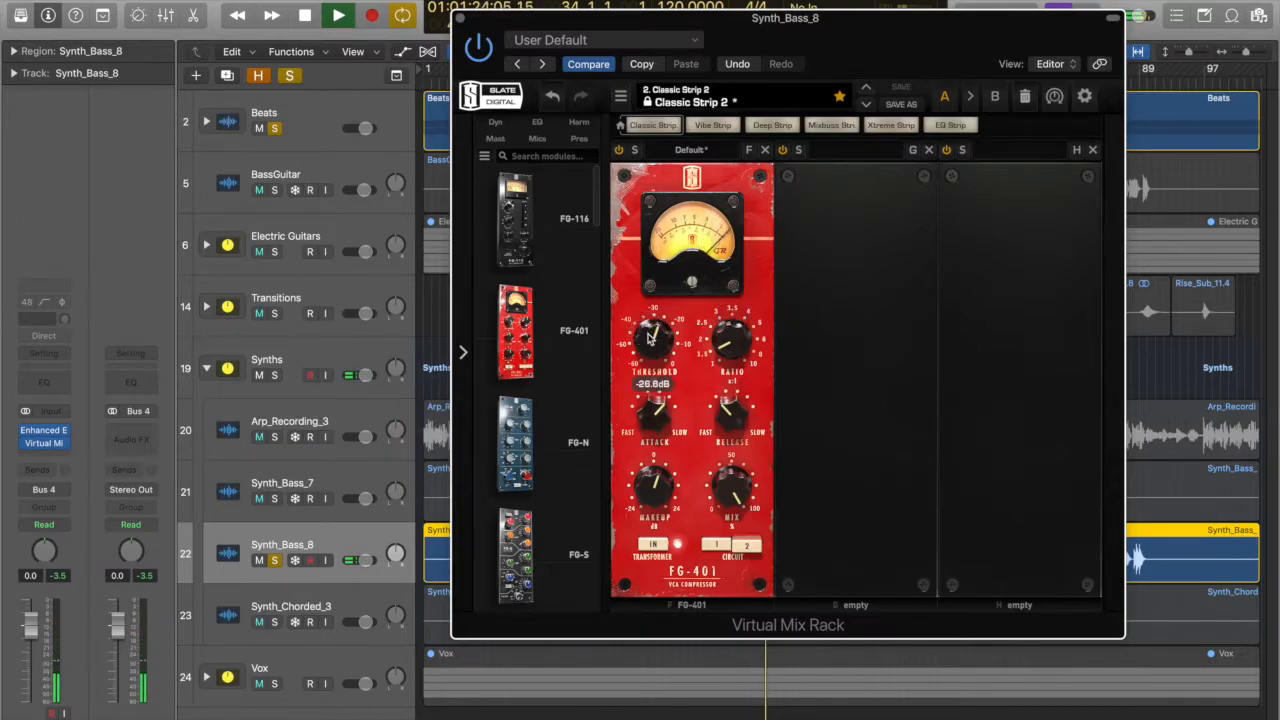
mouse_move(648, 338)
left_mouse_down()
mouse_move(650, 326)
mouse_move(652, 344)
left_mouse_up()
- Switch the solo from Synth_Bass_8 to the Synths stack and play the synths with the Beats
key("space")
left_click(275, 561)
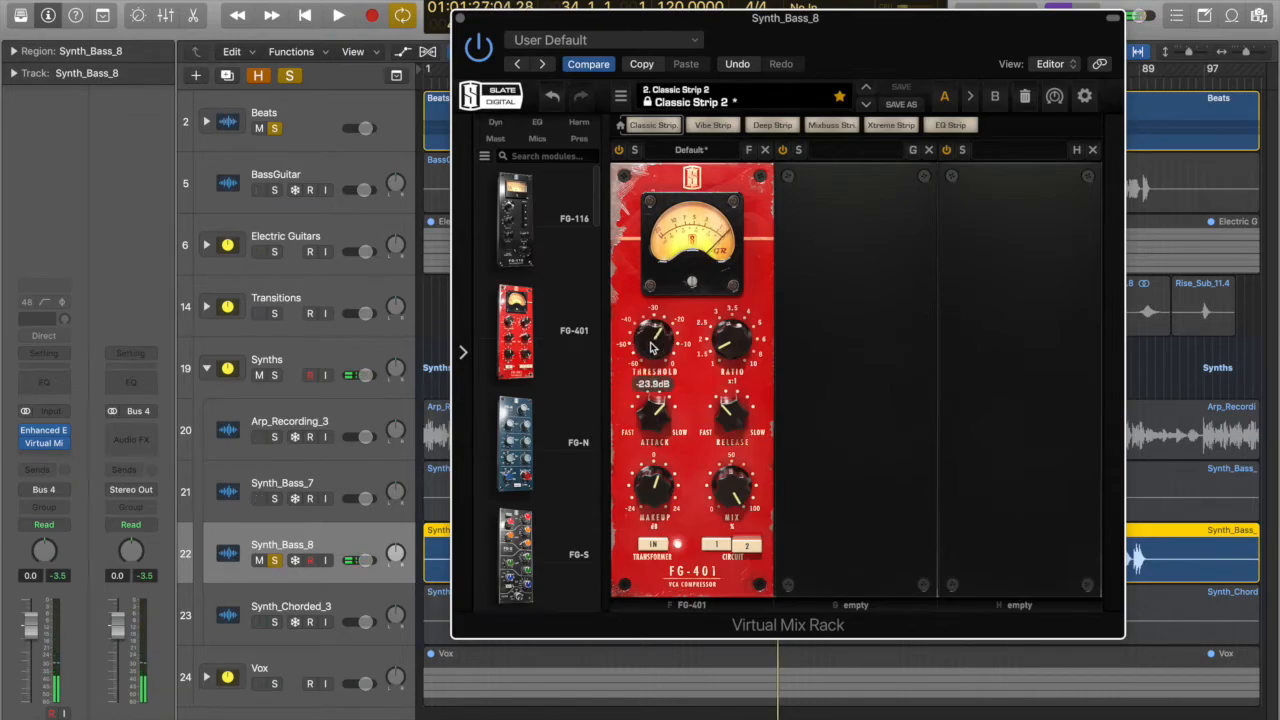
left_click(275, 560)
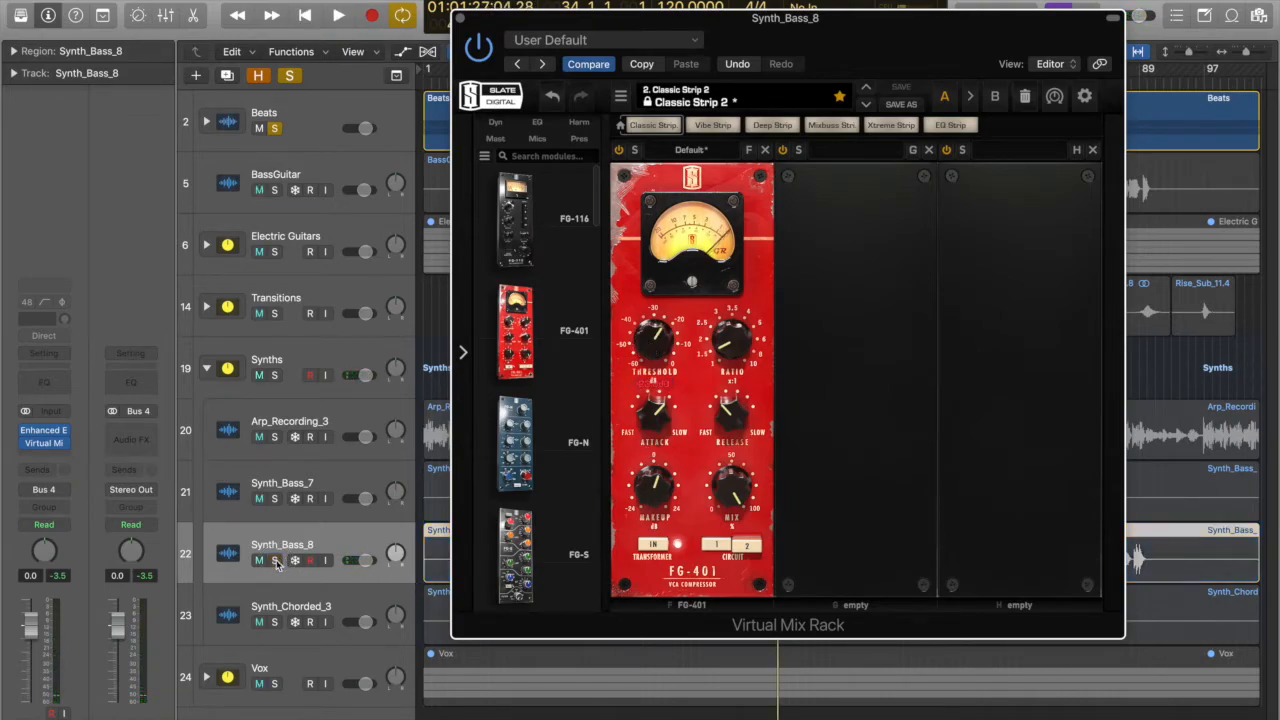
key("space")
key("space")
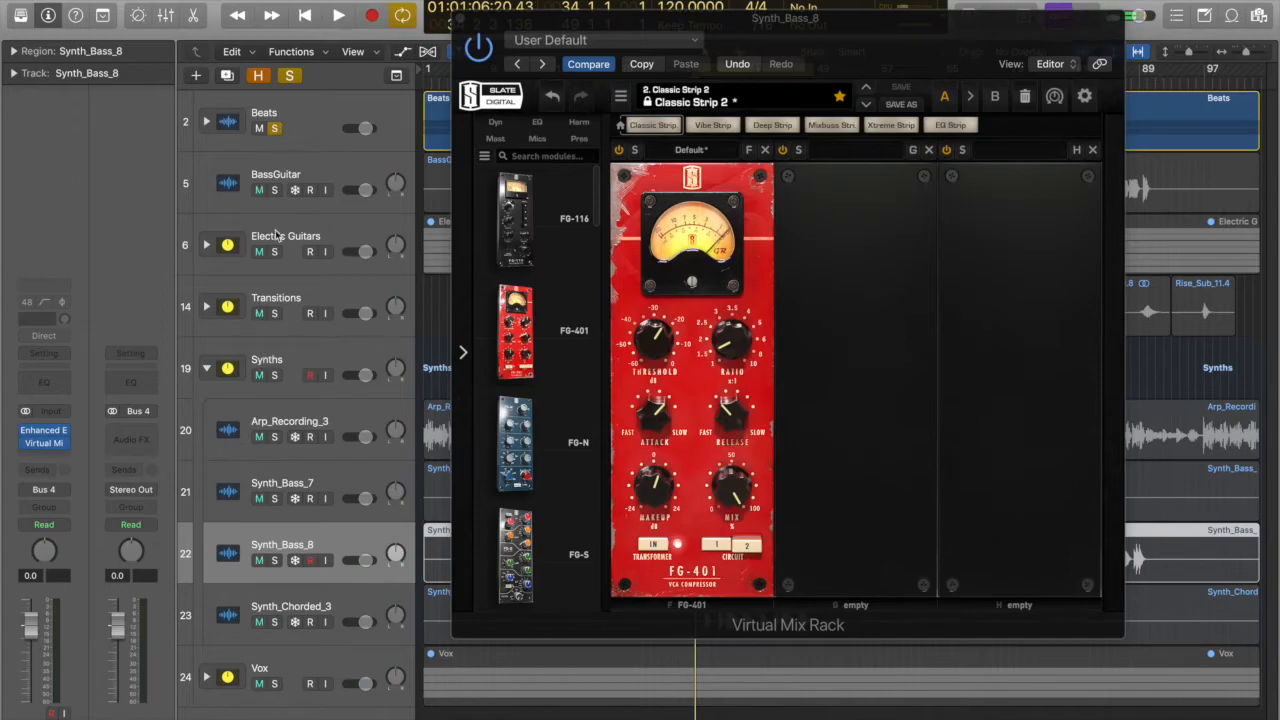
left_click(268, 374)
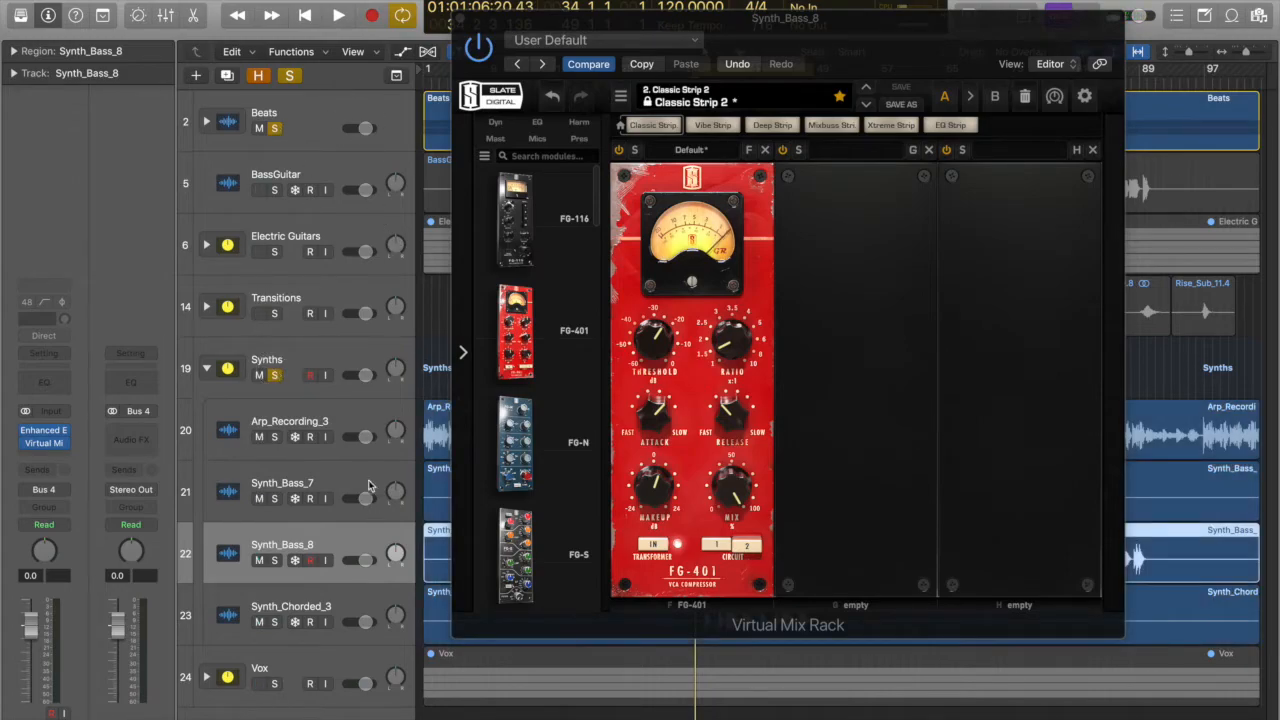
key("space")
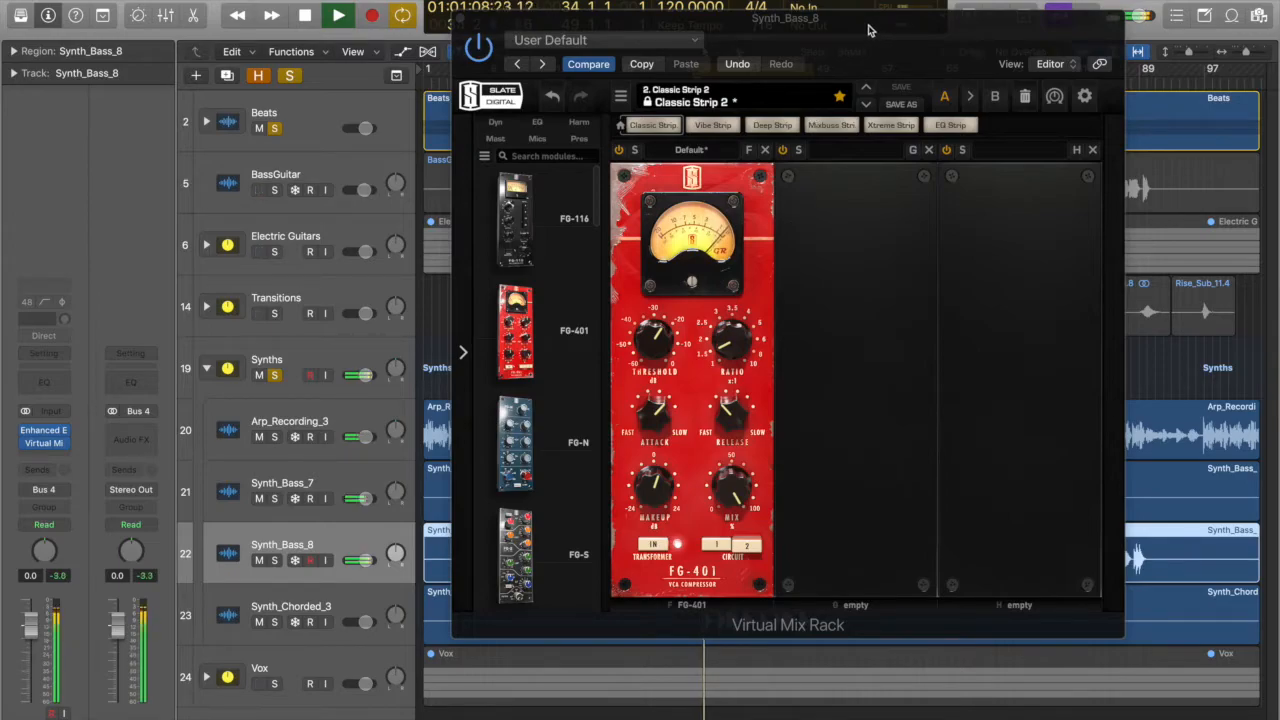
- Fine-tune the FG-401's makeup gain to +3.48 dB while the Synths stack plays with the Beats
left_click(655, 486)
left_click_drag(656, 495, 655, 502)
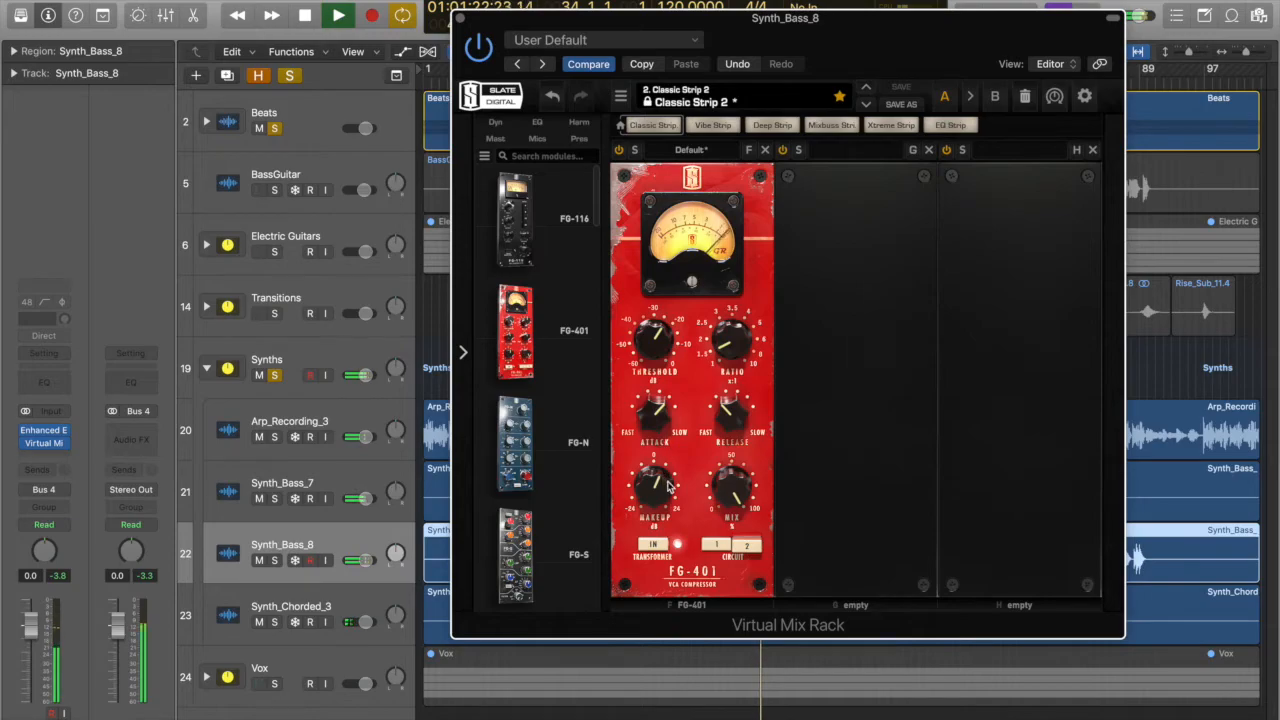
mouse_move(657, 488)
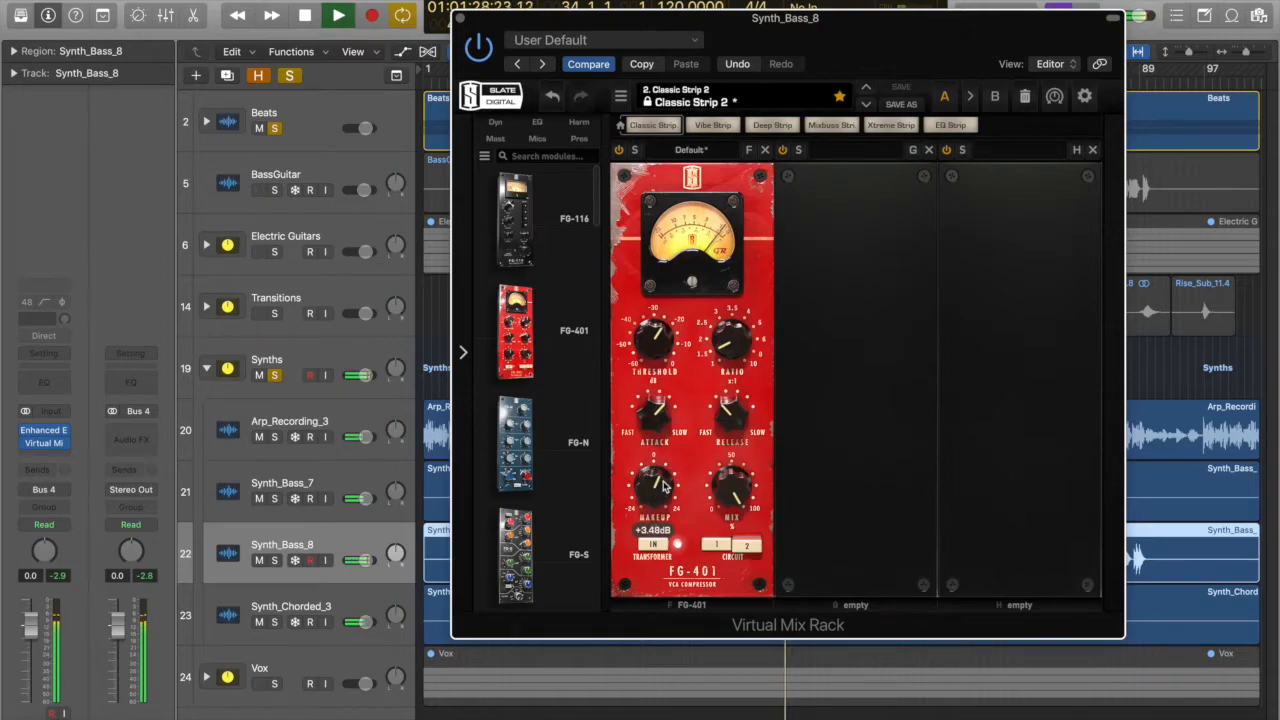
mouse_move(658, 336)
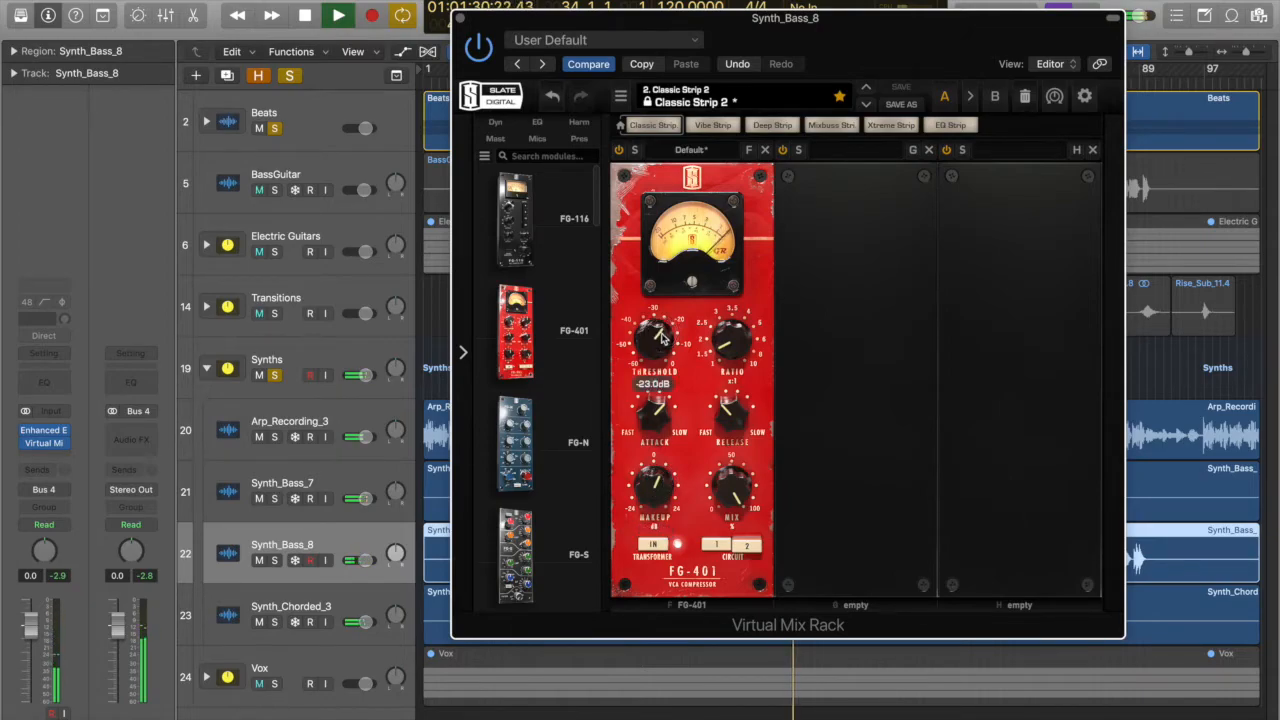
- Fine-tune the FG-401's threshold to about -23 dB during playback, then stop and close Synth_Bass_8's Virtual Mix Rack
left_click_drag(684, 326, 684, 340)
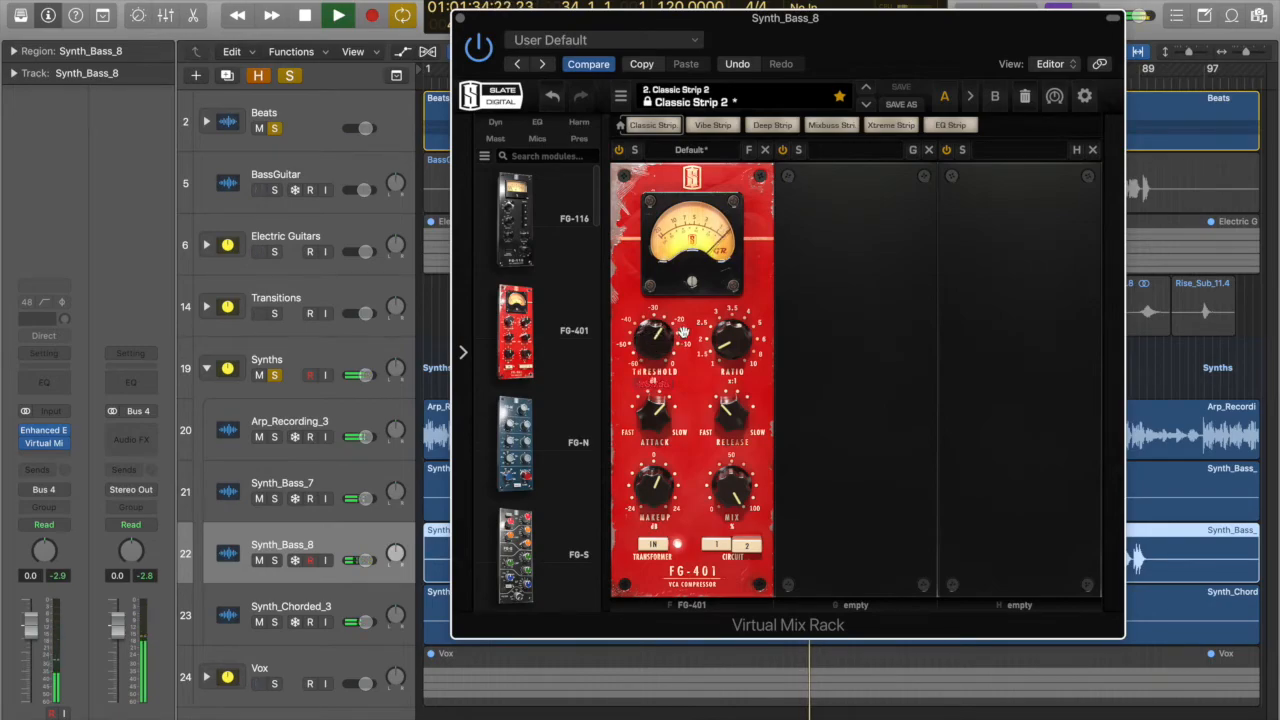
key("space")
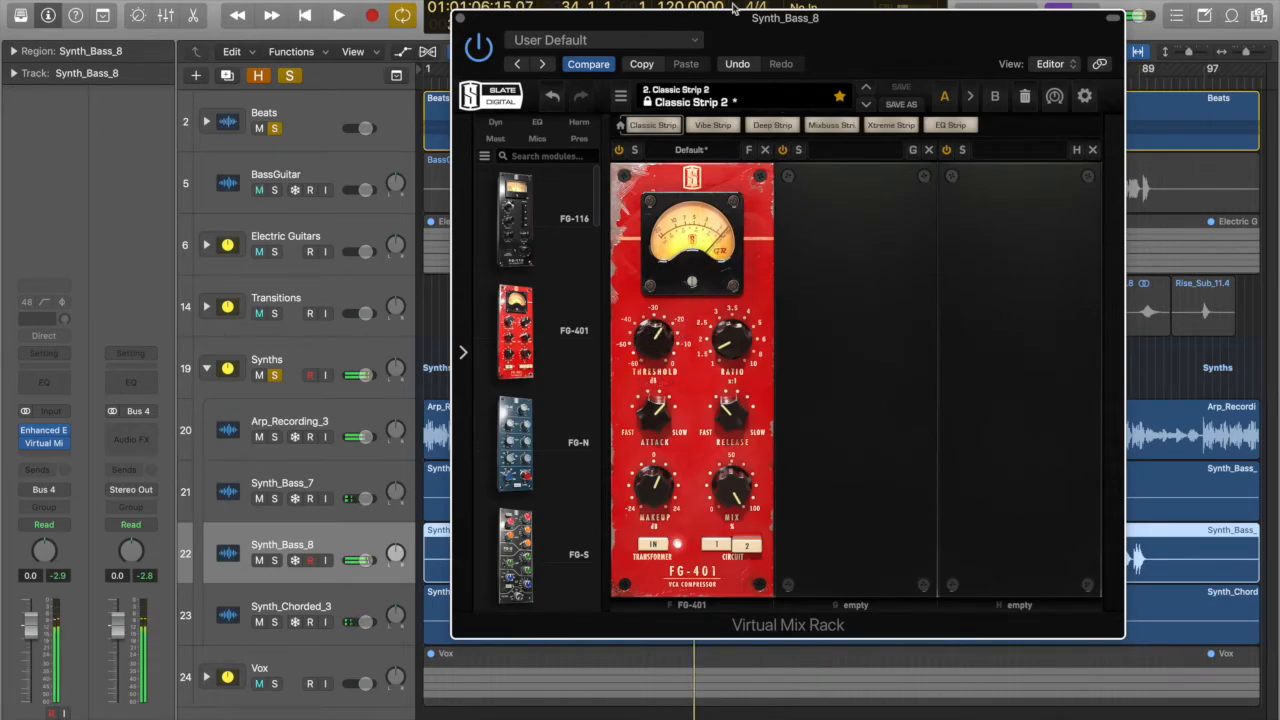
left_click(462, 18)
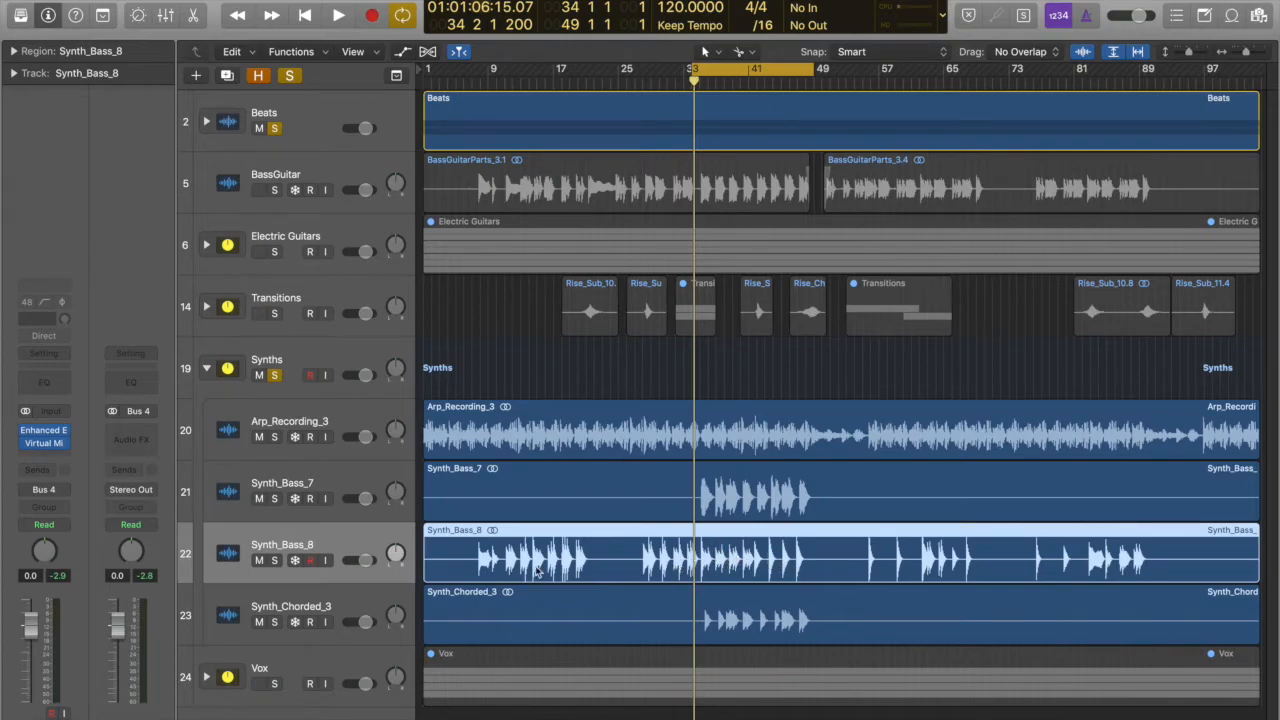
- Close the reopened Virtual Mix Rack on Synth_Bass_8 and remove the solos from Synths and Beats
mouse_move(44, 447)
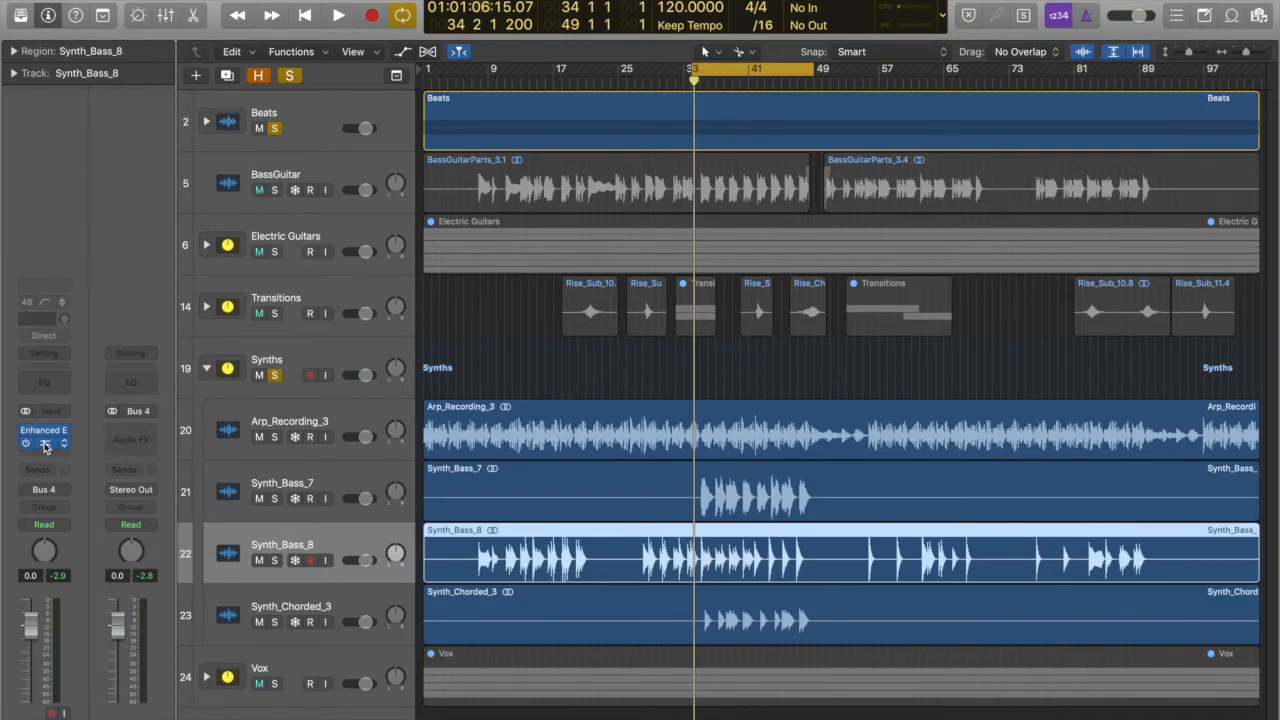
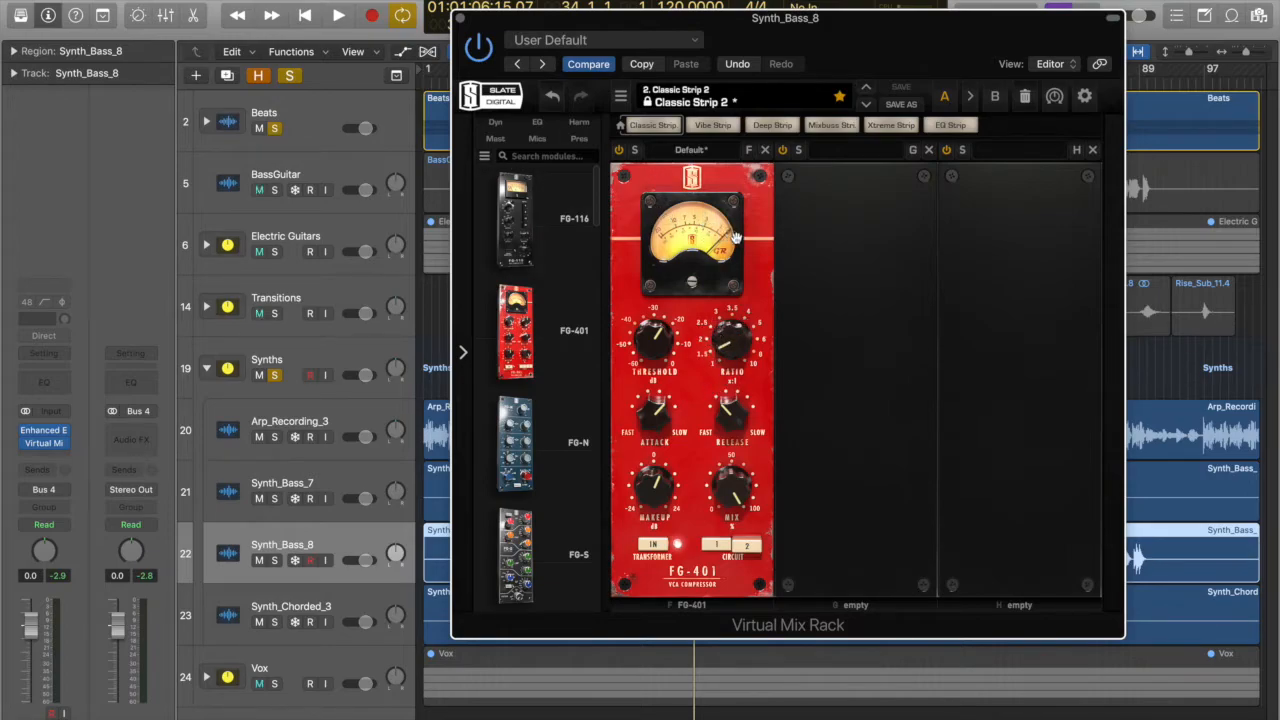
left_click(463, 20)
left_click(274, 375)
left_click(275, 129)
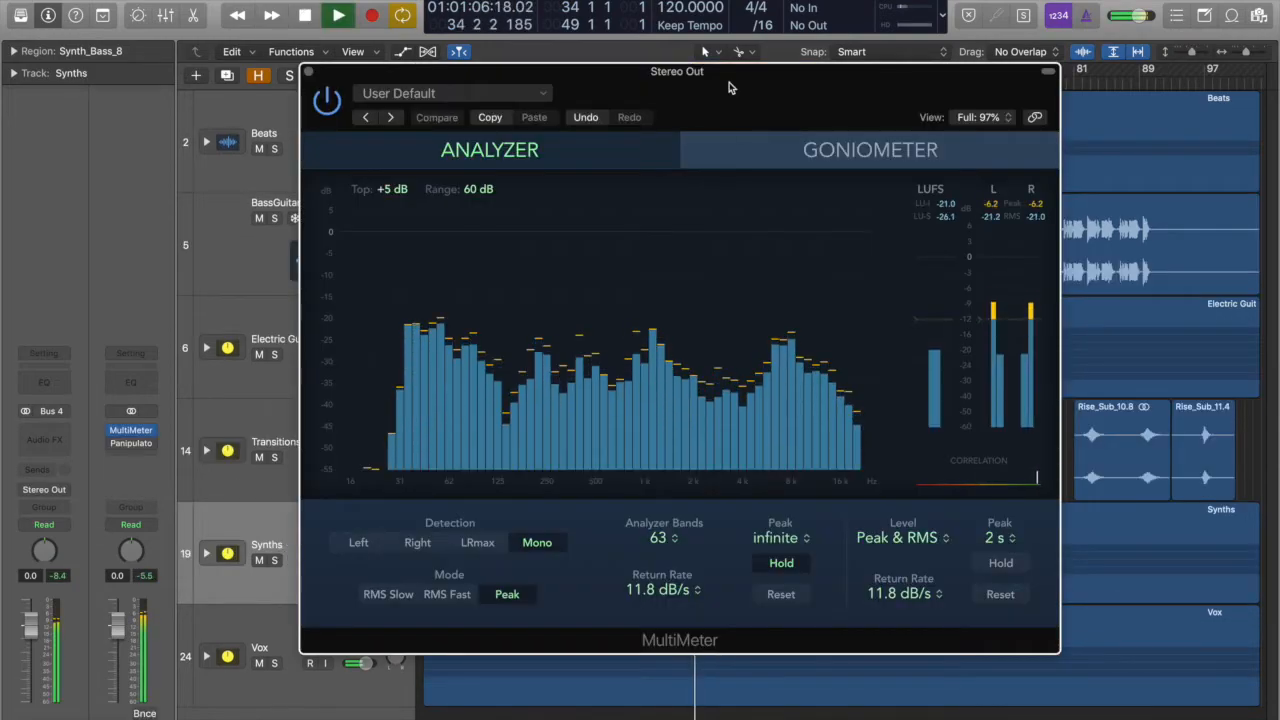
- Restart the infinite peak hold in the Stereo Out's MultiMeter and play the full mix to capture its peaks
left_click(782, 564)
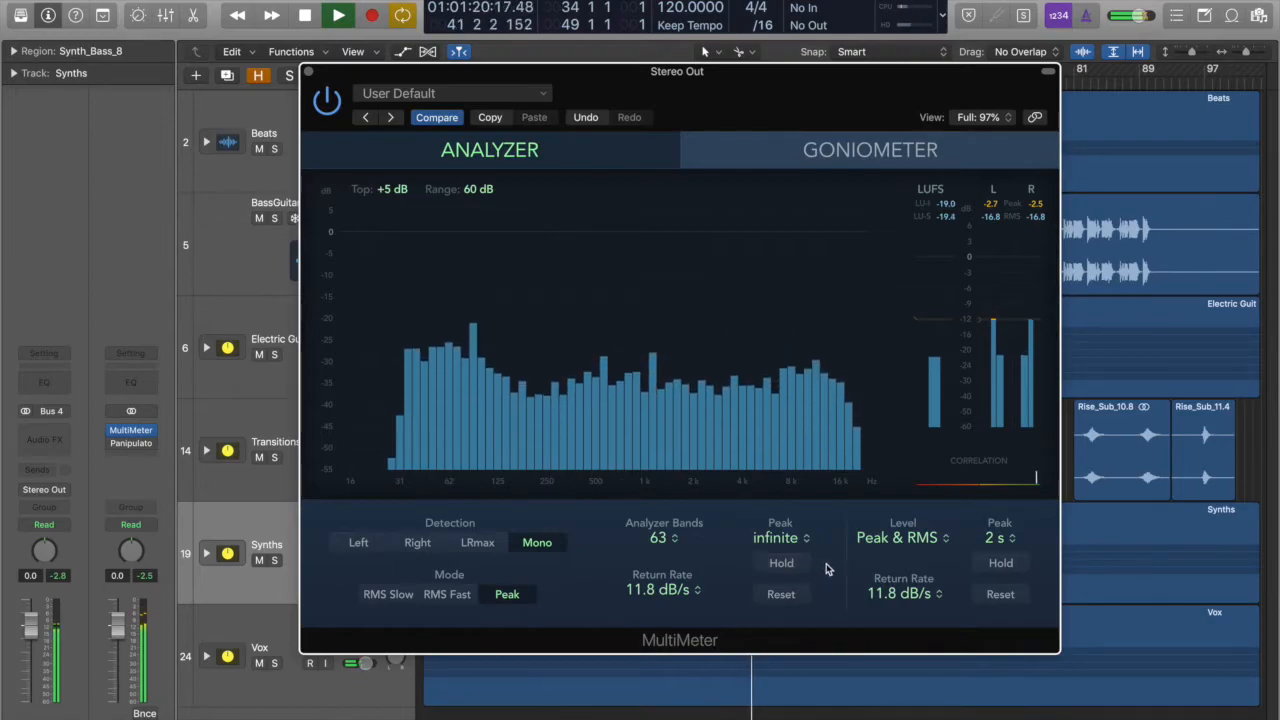
key("space")
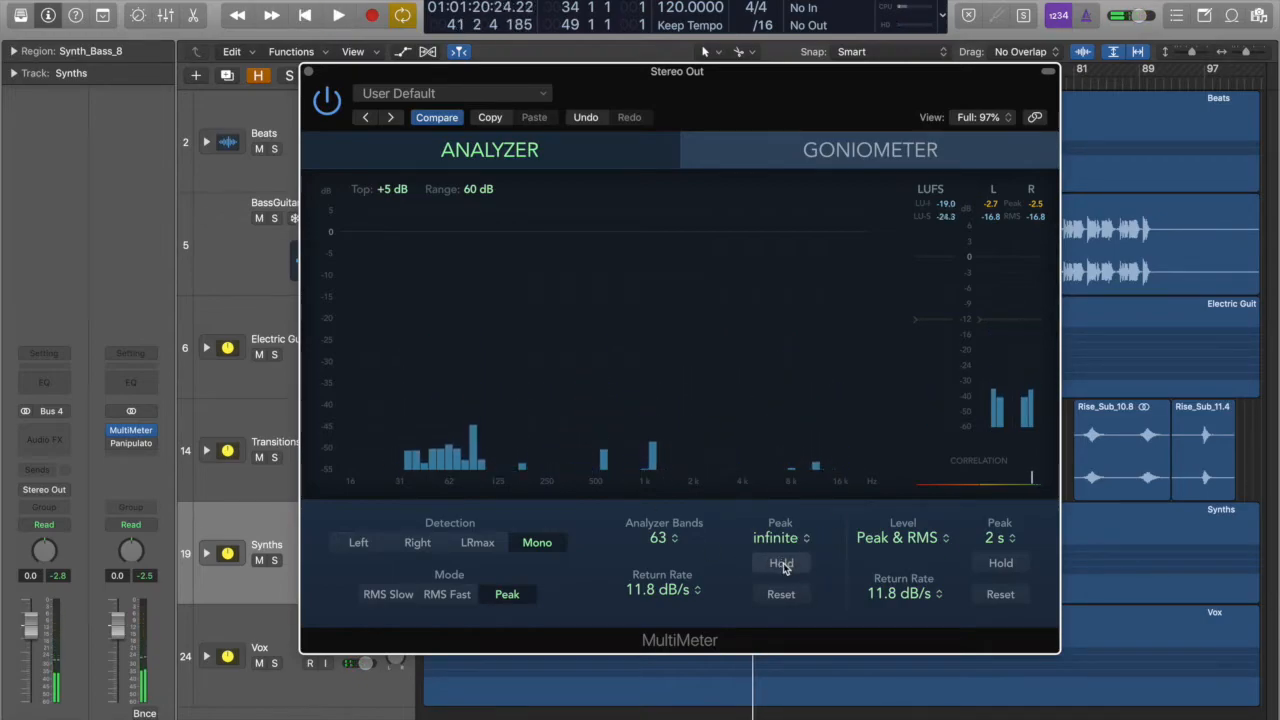
left_click(787, 565)
key("space")
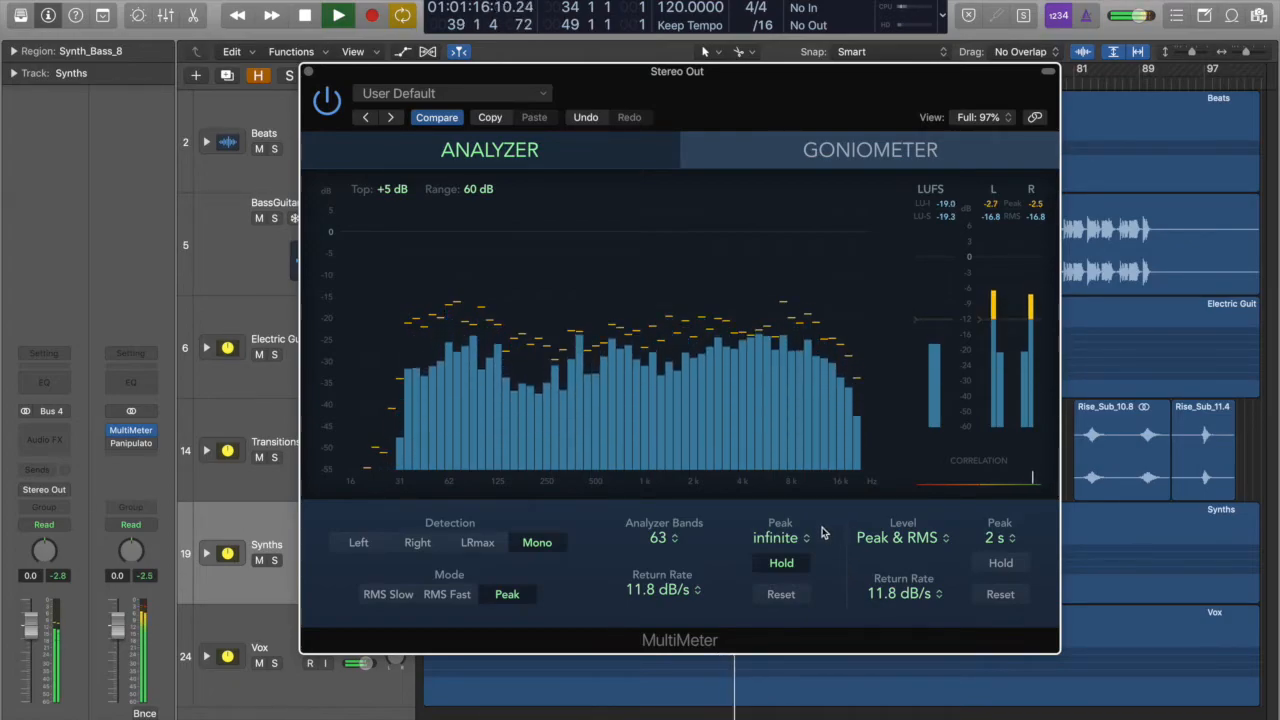
- Examine the full mix's held peak curve in the Stereo Out's MultiMeter and close the analyzer
left_click_drag(777, 74, 807, 55)
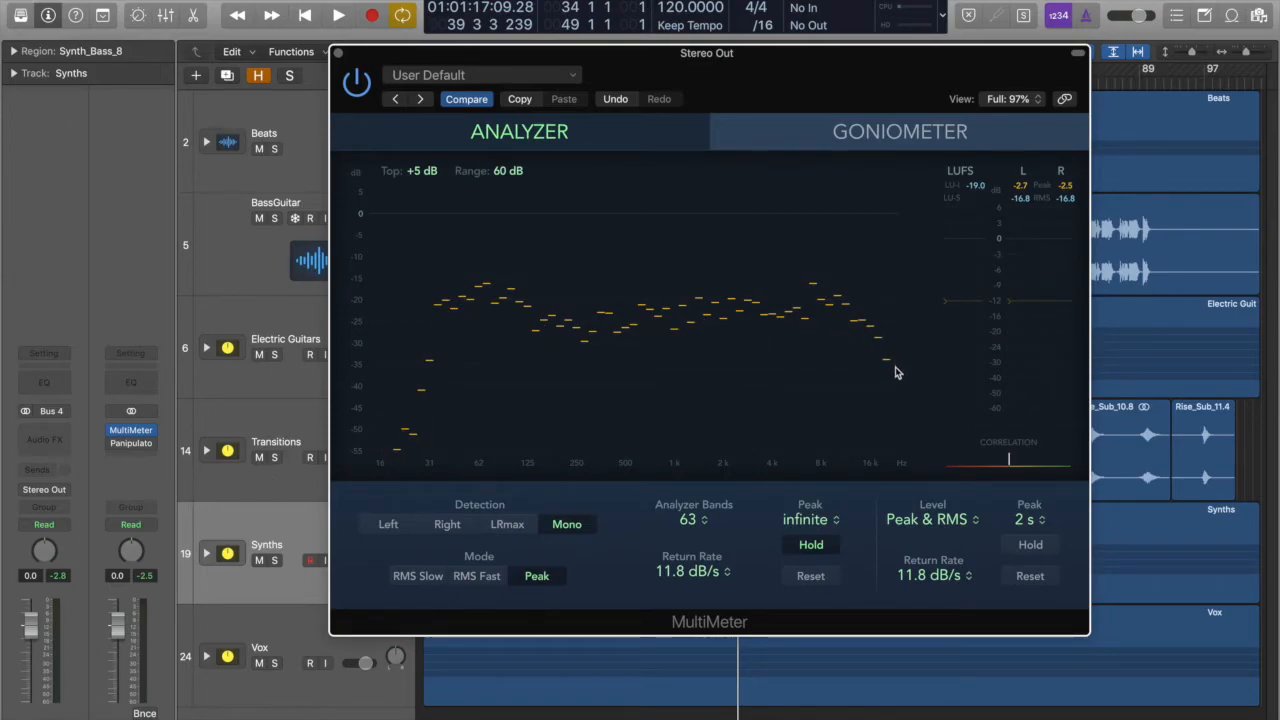
left_click_drag(750, 70, 847, 140)
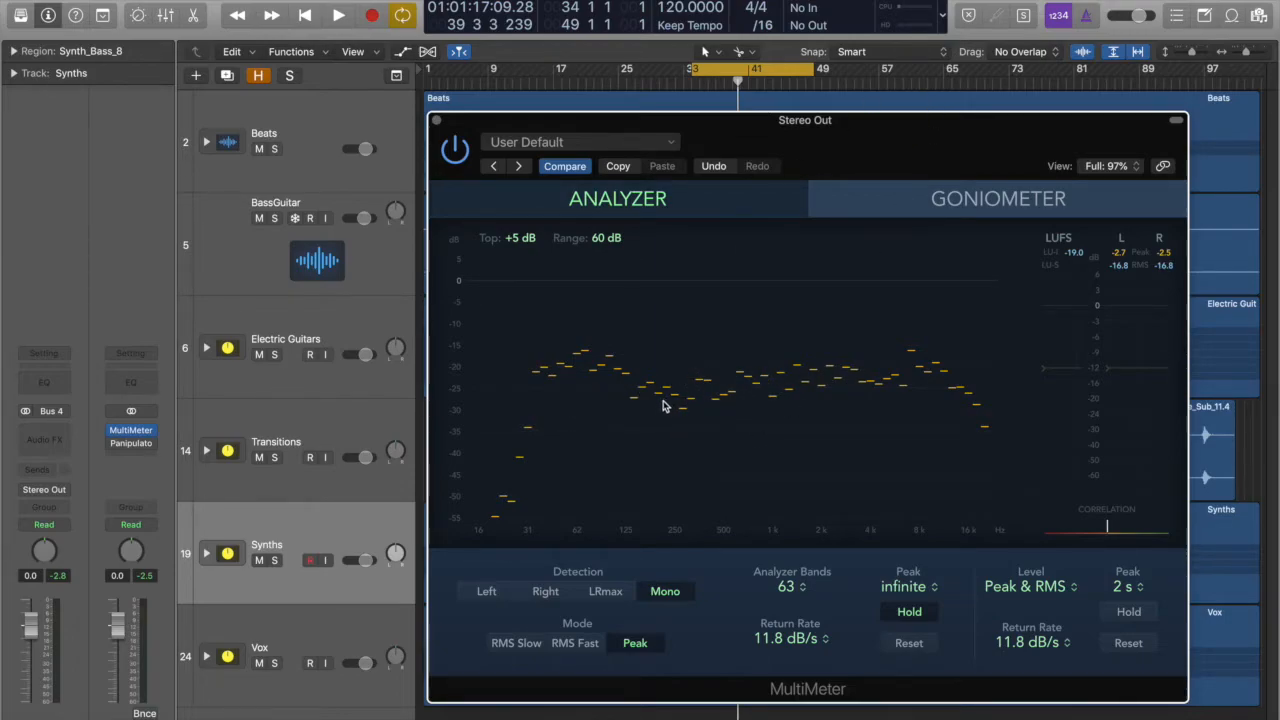
left_click_drag(862, 130, 891, 98)
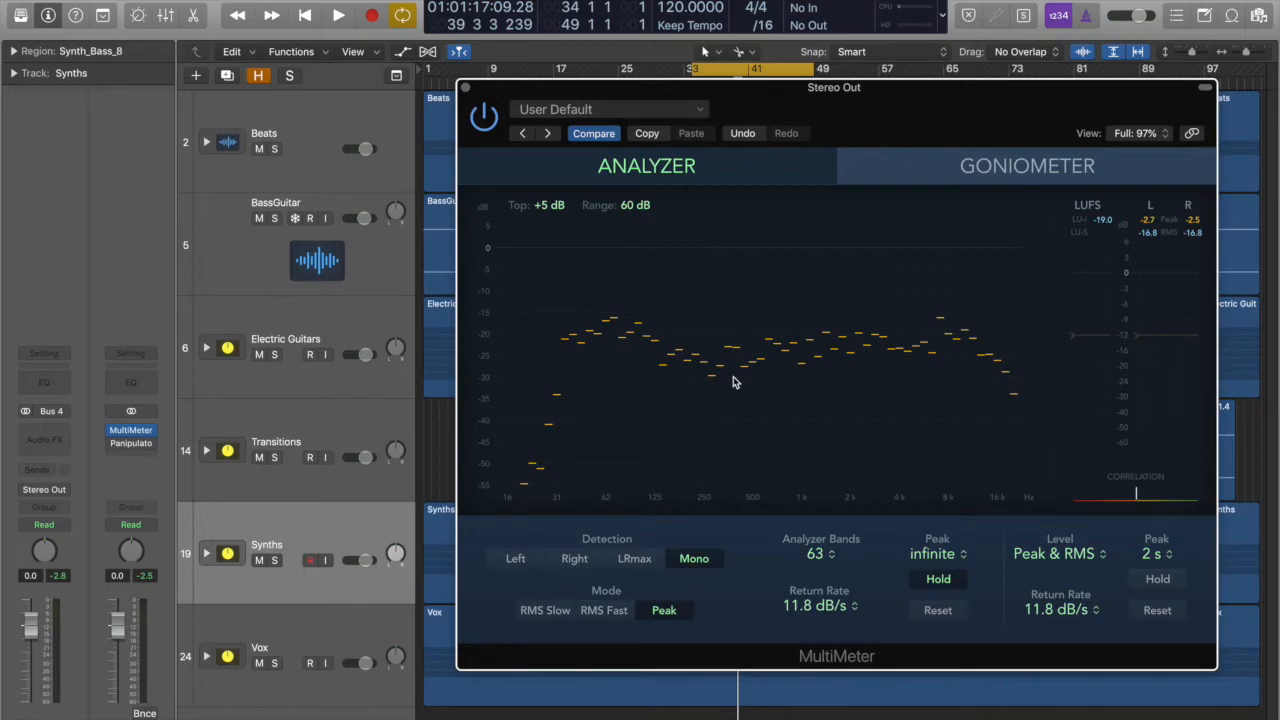
left_click(465, 88)
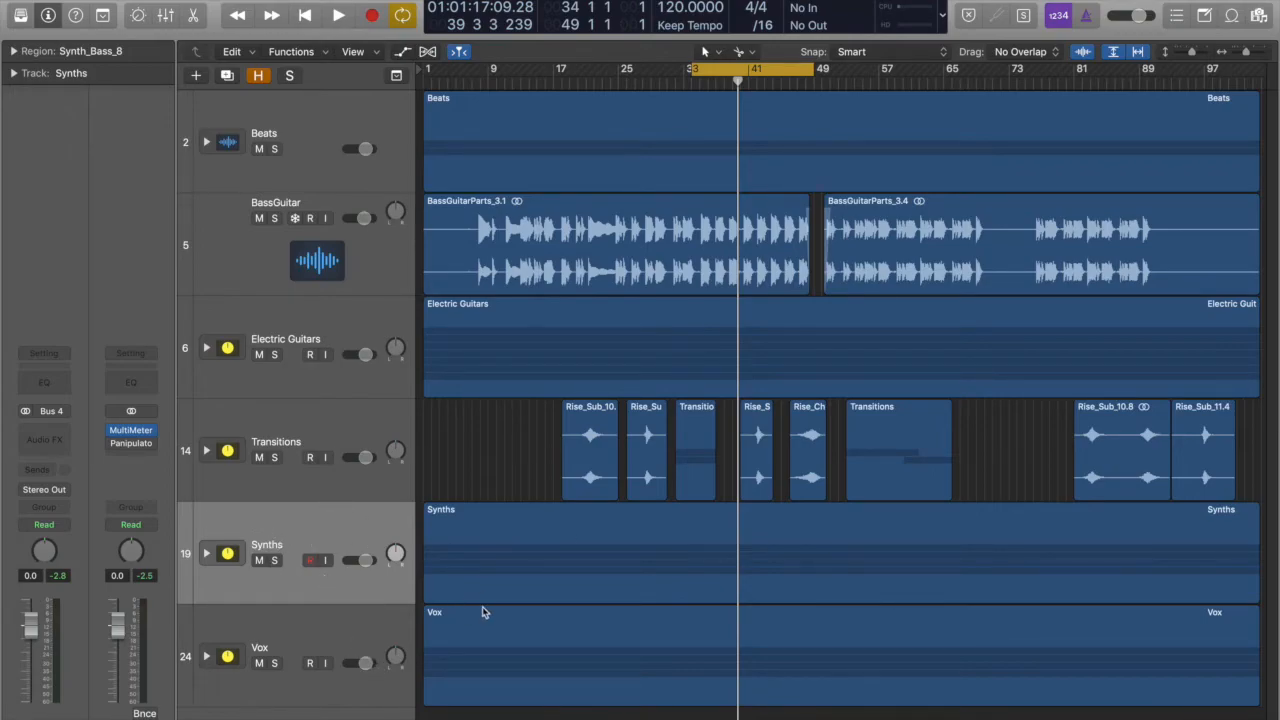
mouse_move(1237, 52)
left_mouse_down()
mouse_move(1250, 52)
mouse_move(1215, 57)
left_mouse_up()
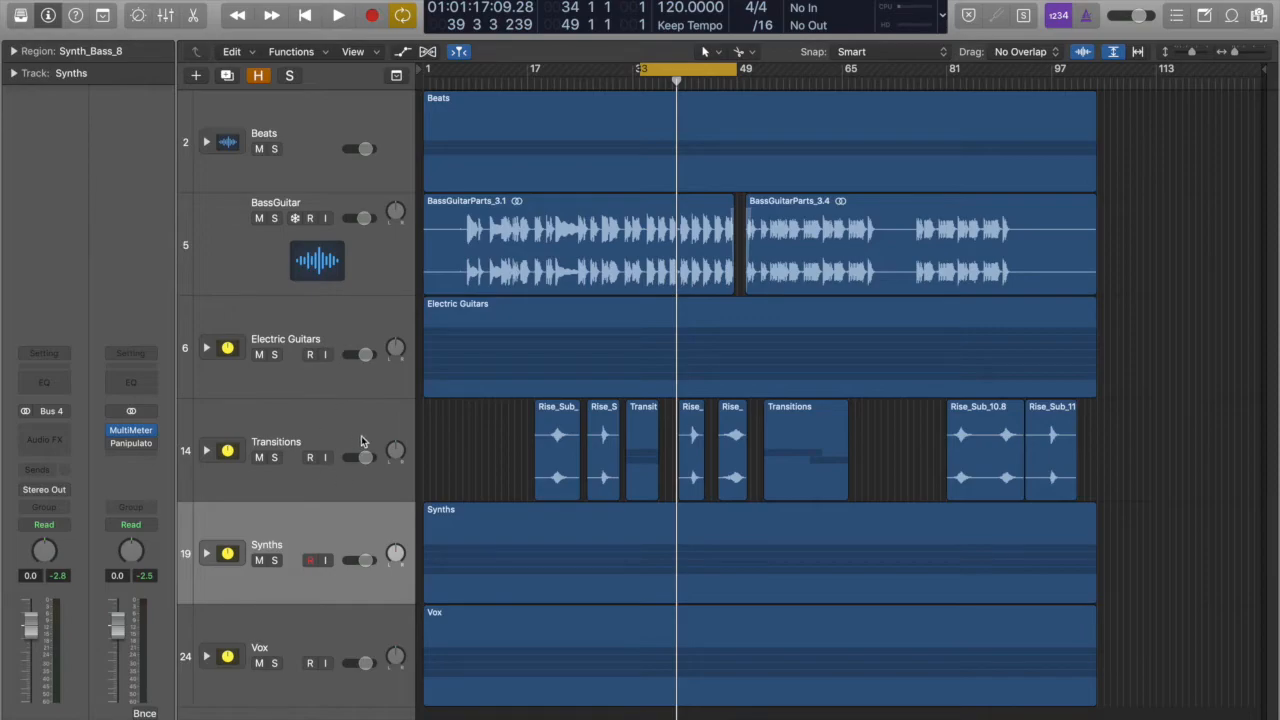
left_click(722, 228)
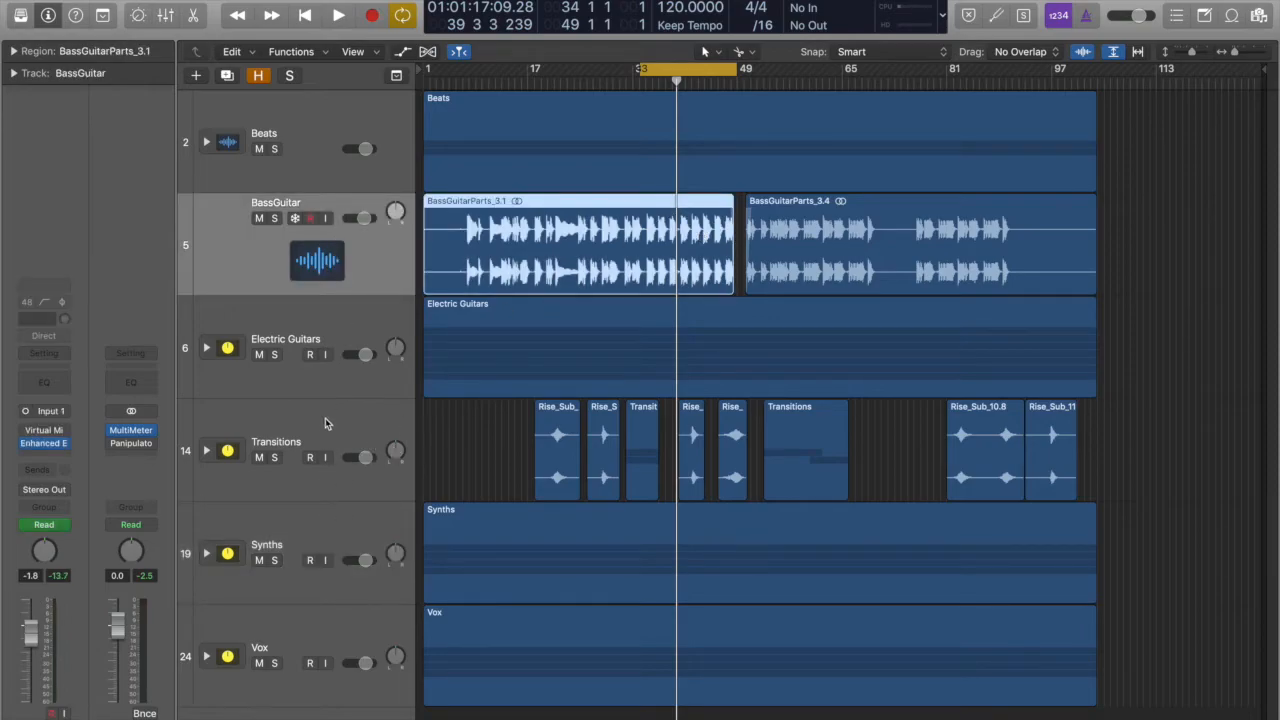
left_click(320, 532)
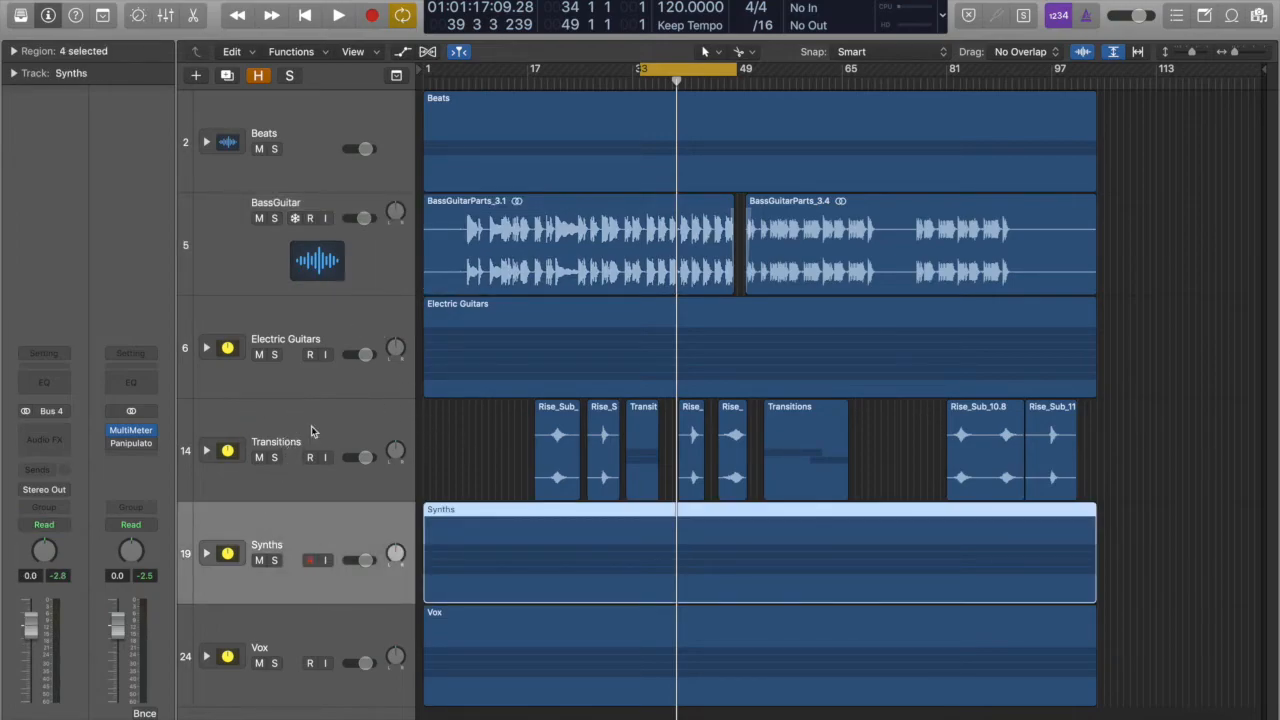
left_click(206, 451)
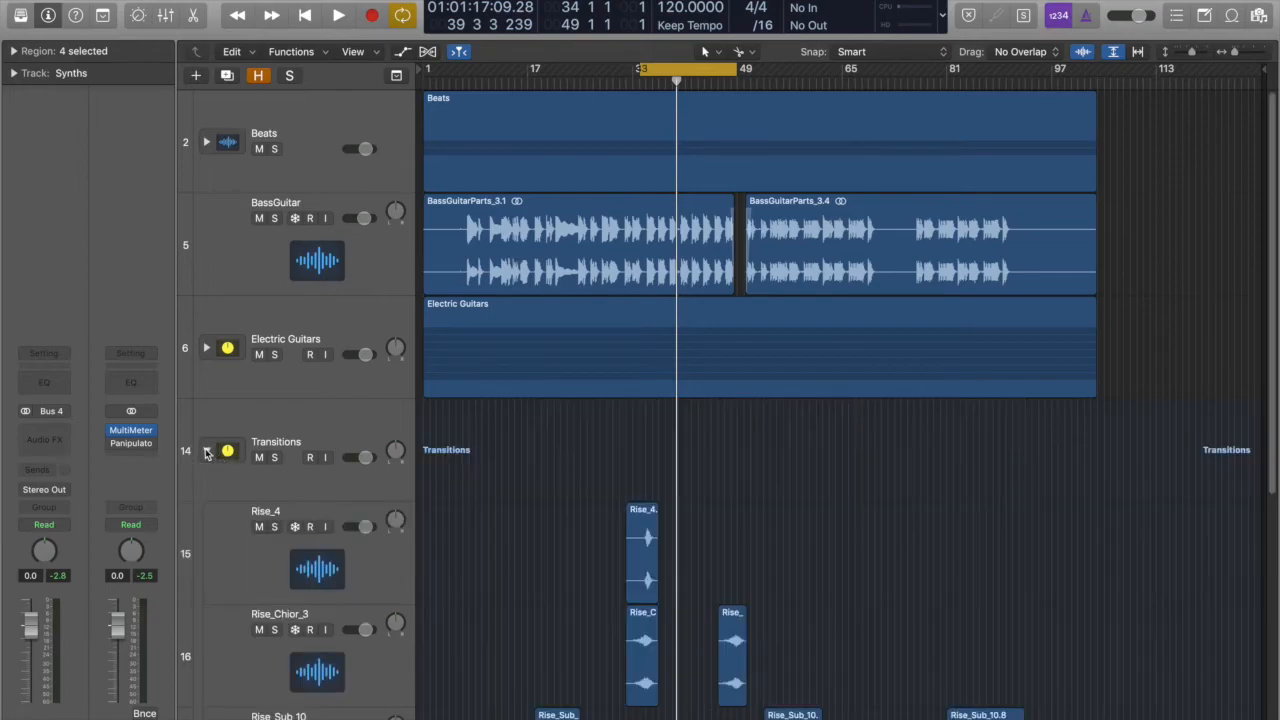
left_click(207, 307)
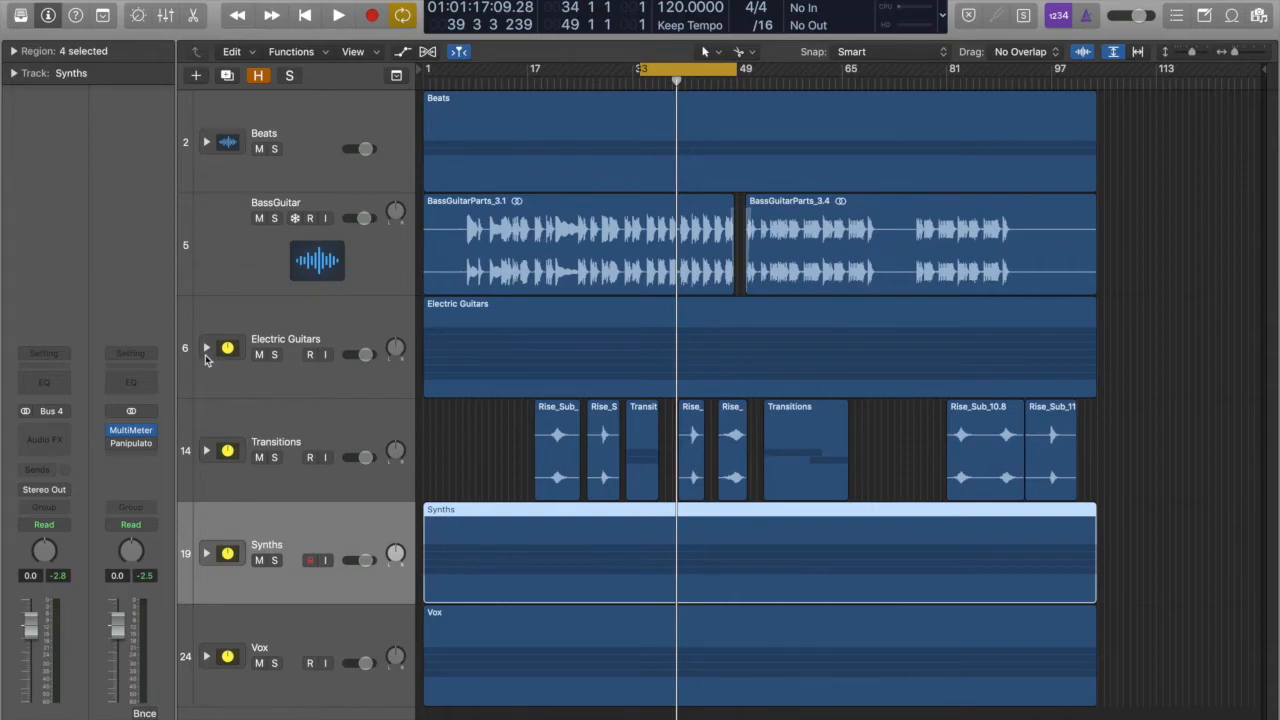
- Expand the Electric Guitars stack and play its ElectricGuitar_Chords_MonoFX_3 track in solo
left_click(206, 349)
left_click(320, 290)
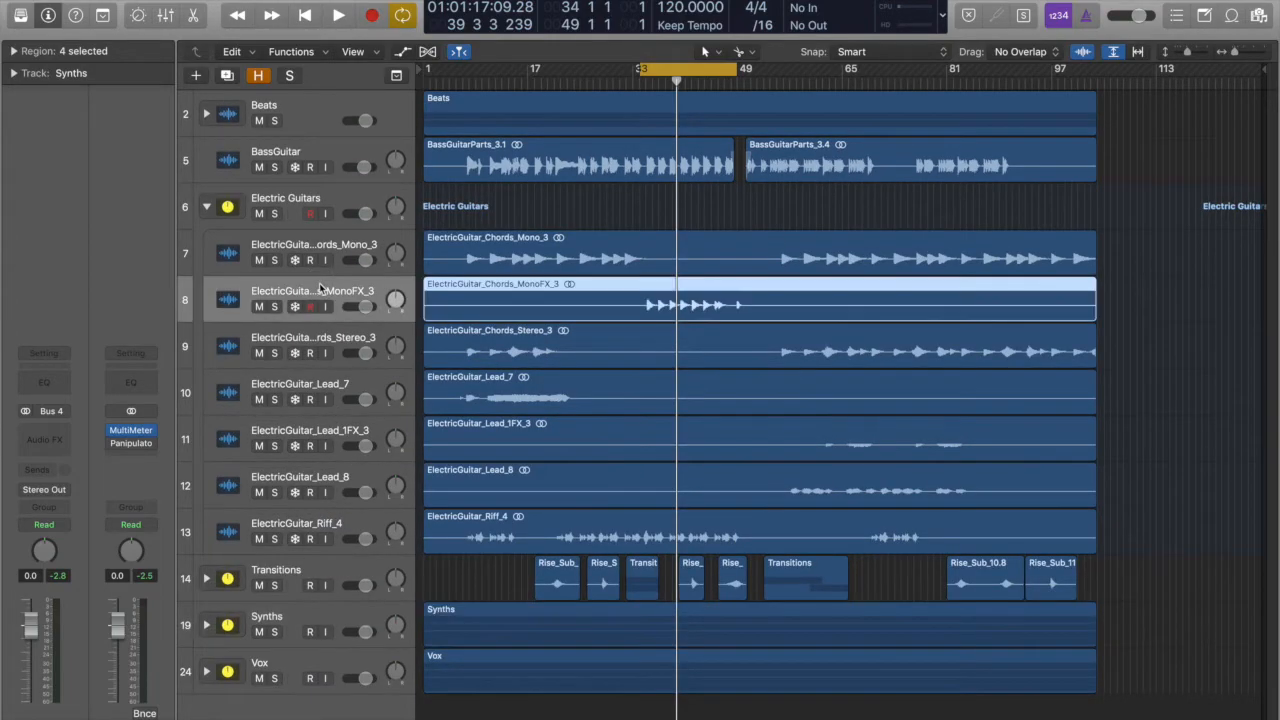
left_click(274, 306)
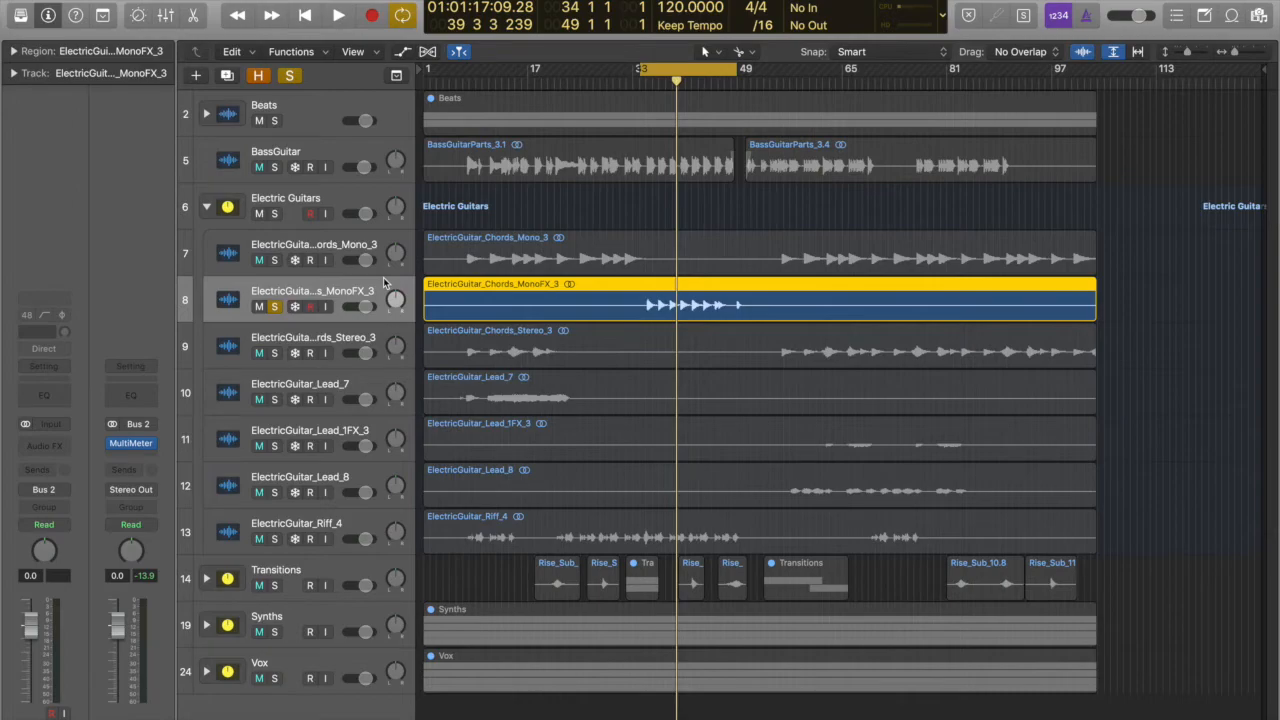
key("space")
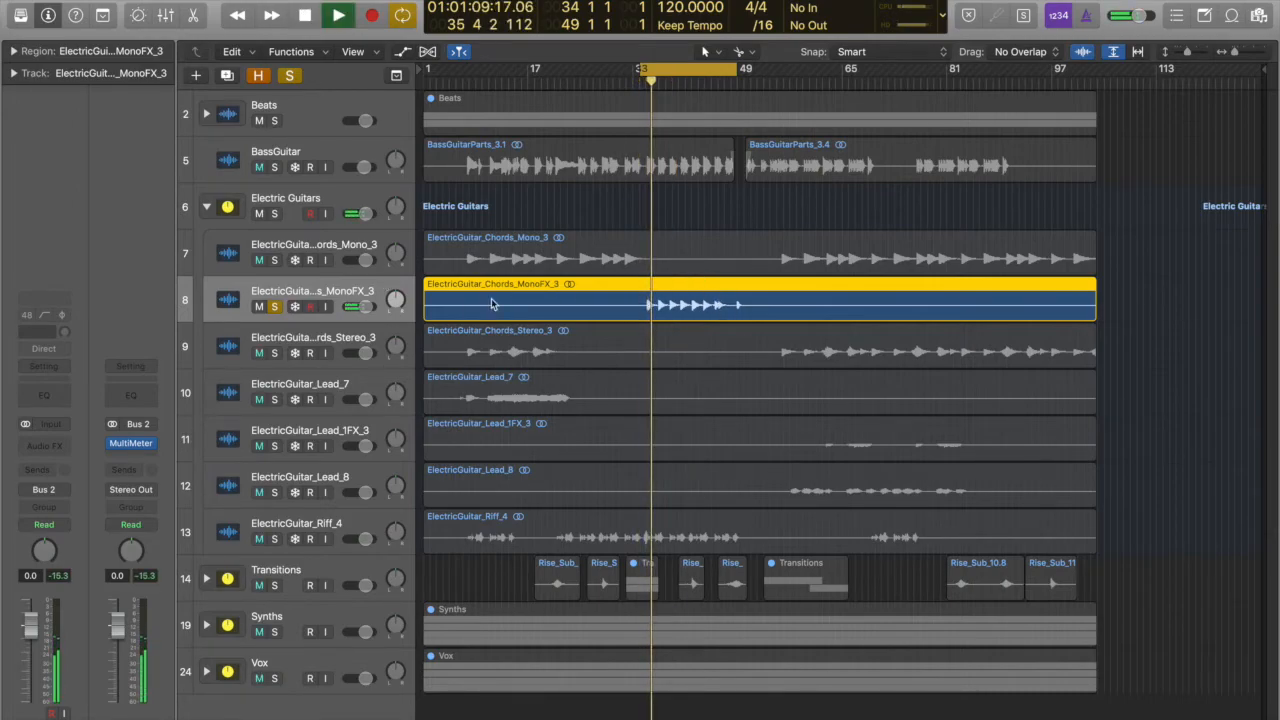
- Check the soloed guitar's frequency spectrum in the Electric Guitars stack's MultiMeter and close the analyzer
left_click(130, 443)
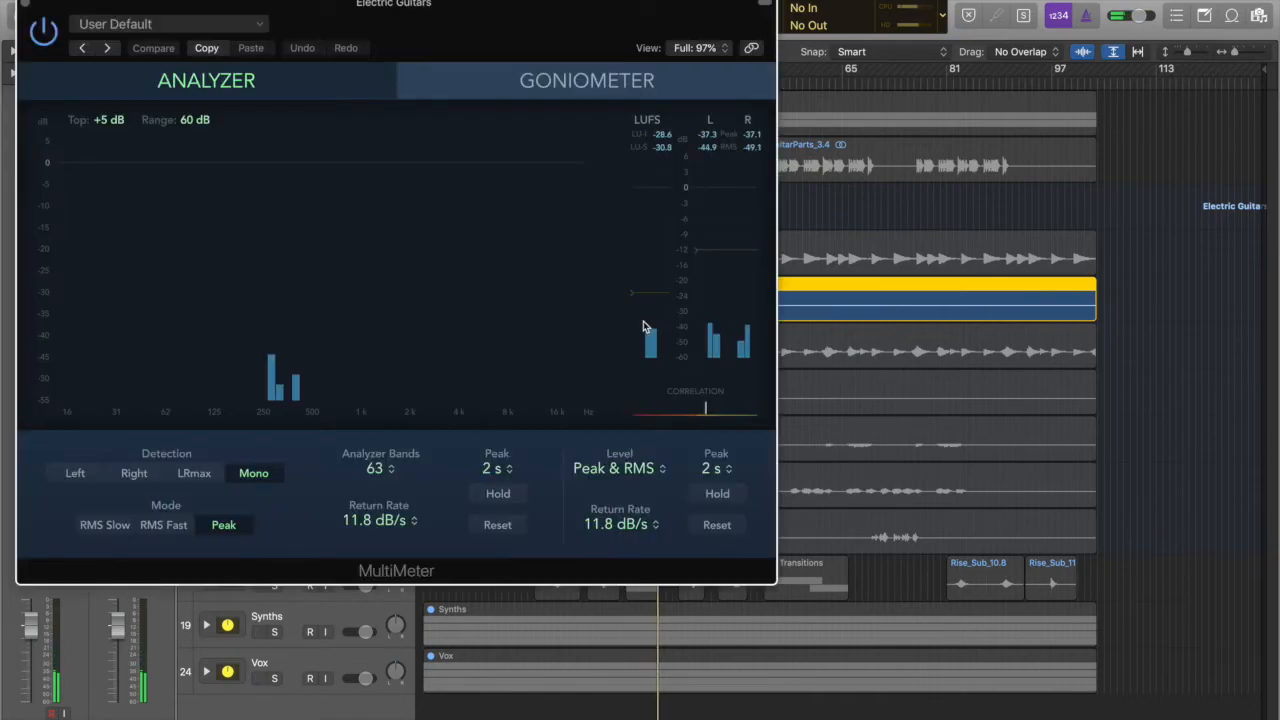
left_click_drag(424, 21, 632, 22)
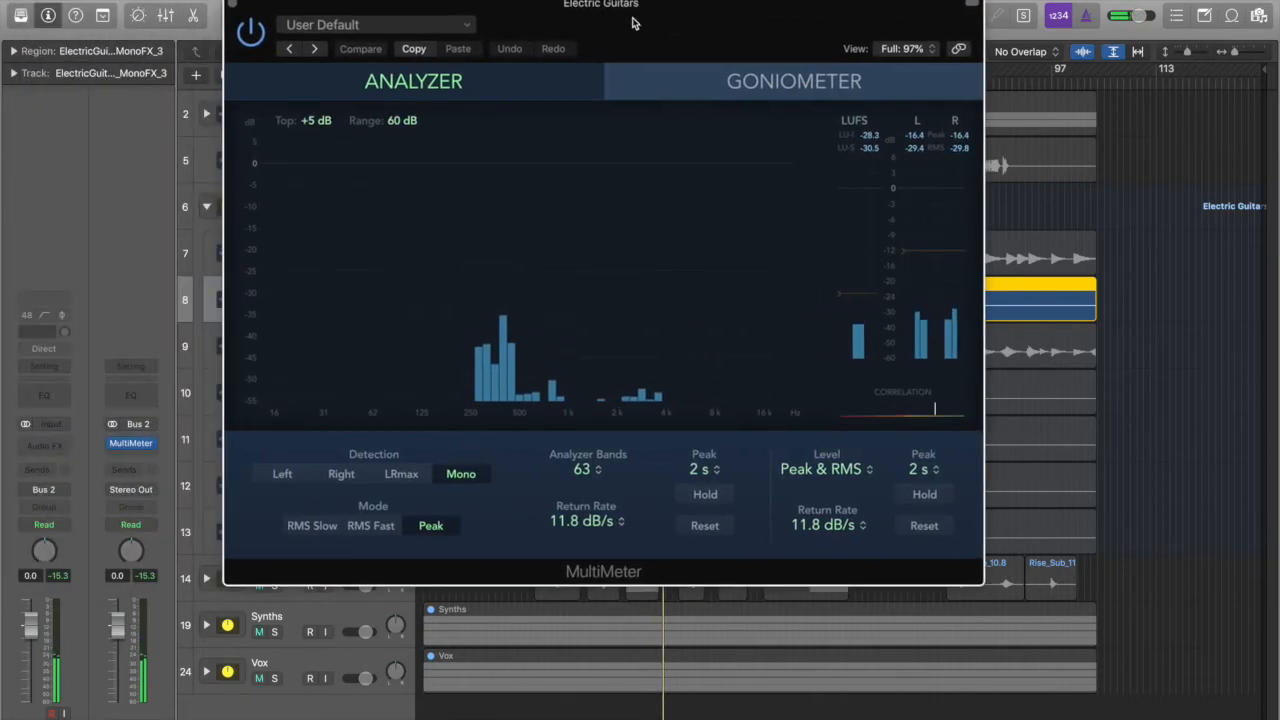
left_click(231, 5)
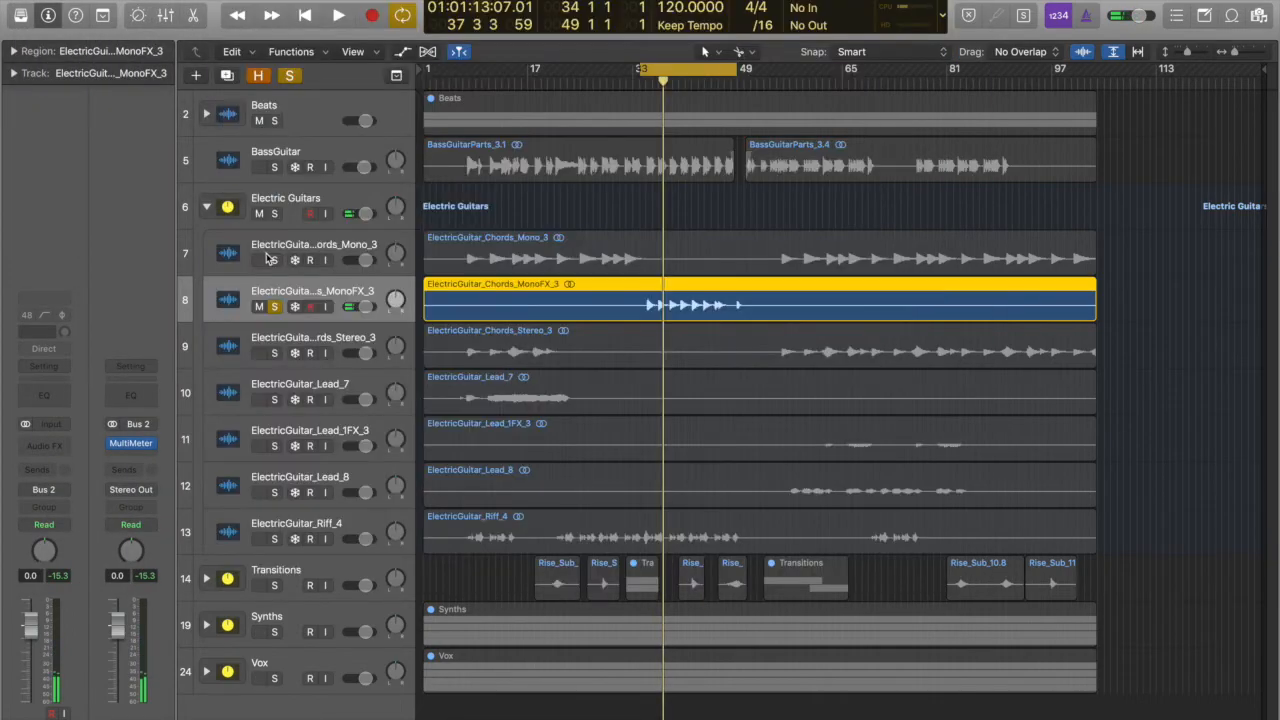
- Insert a stereo Enhanced EQ on ElectricGuitar_Chords_MonoFX_3 and boost its high-frequency band set to 14 kHz
left_click(66, 444)
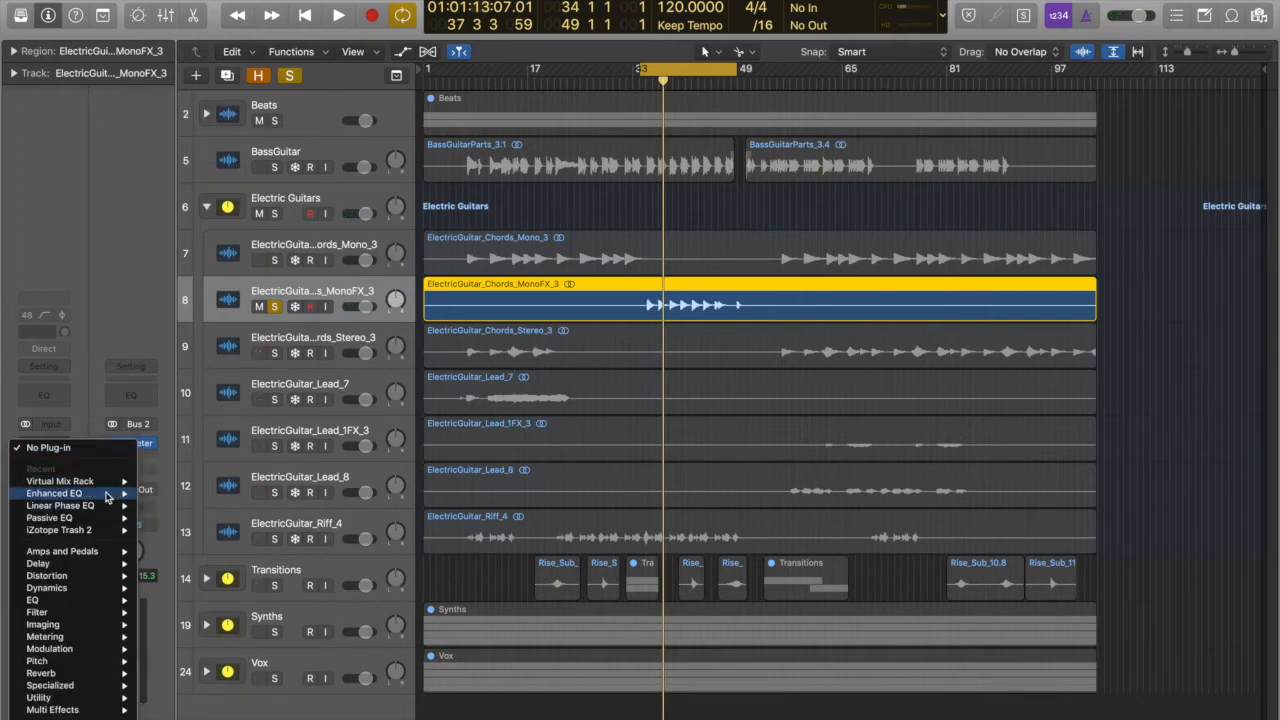
mouse_move(104, 497)
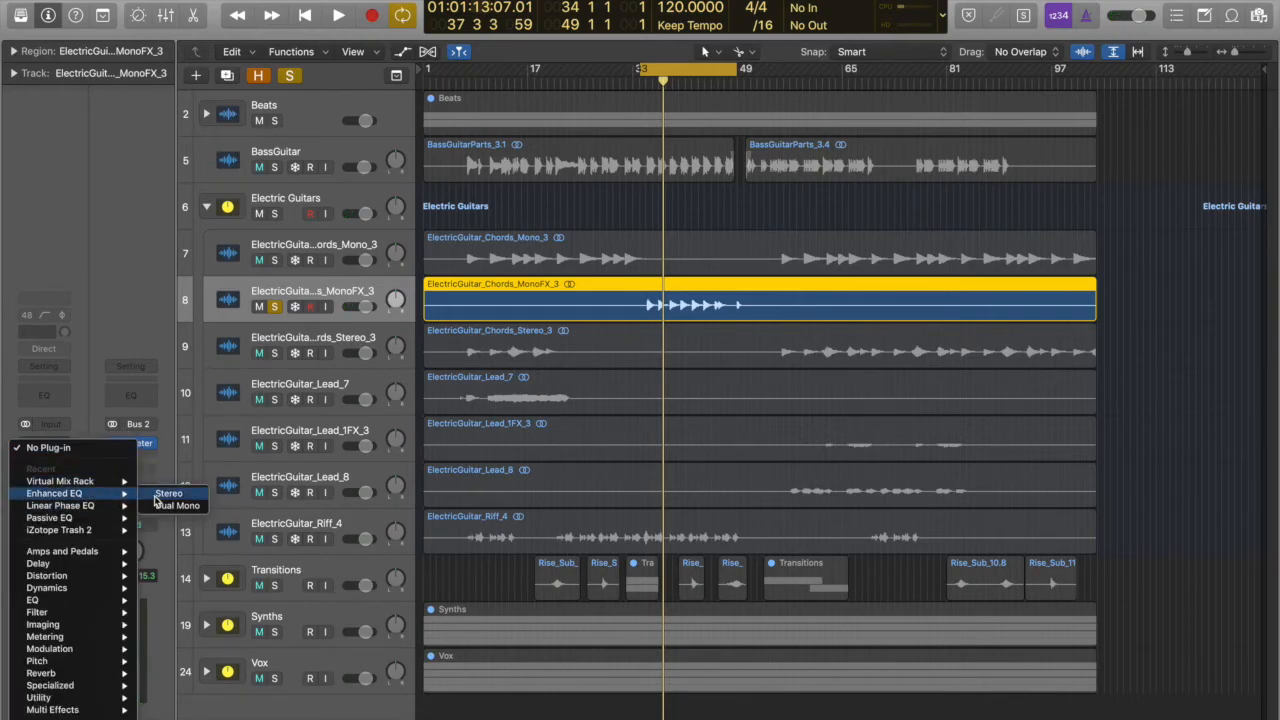
left_click(143, 506)
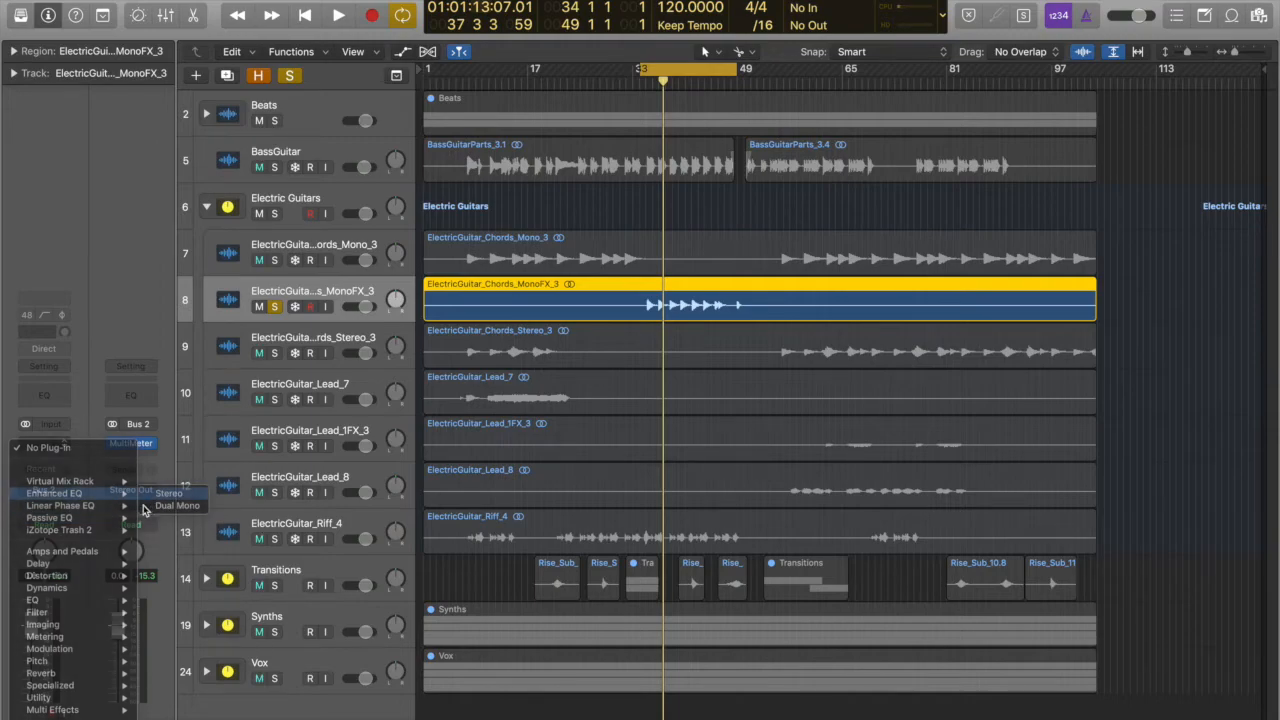
left_click_drag(238, 130, 237, 127)
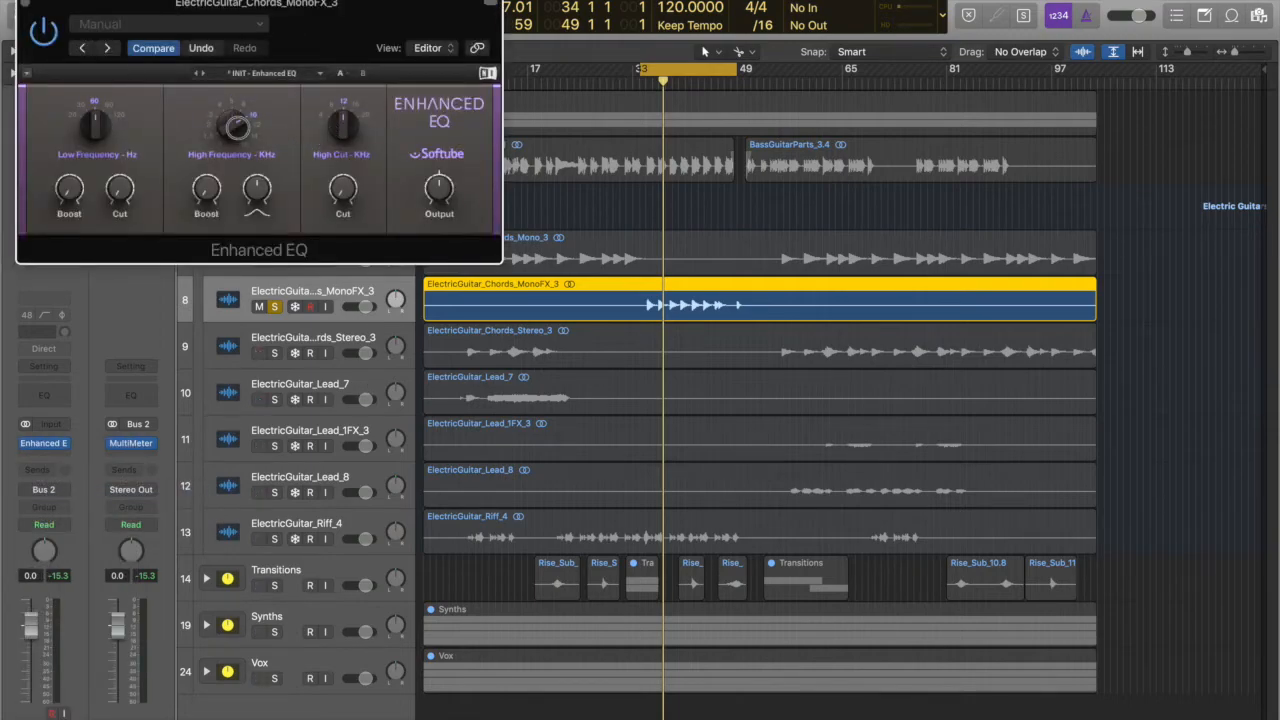
left_click(238, 127)
left_click_drag(208, 189, 208, 187)
left_click_drag(324, 46, 1010, 135)
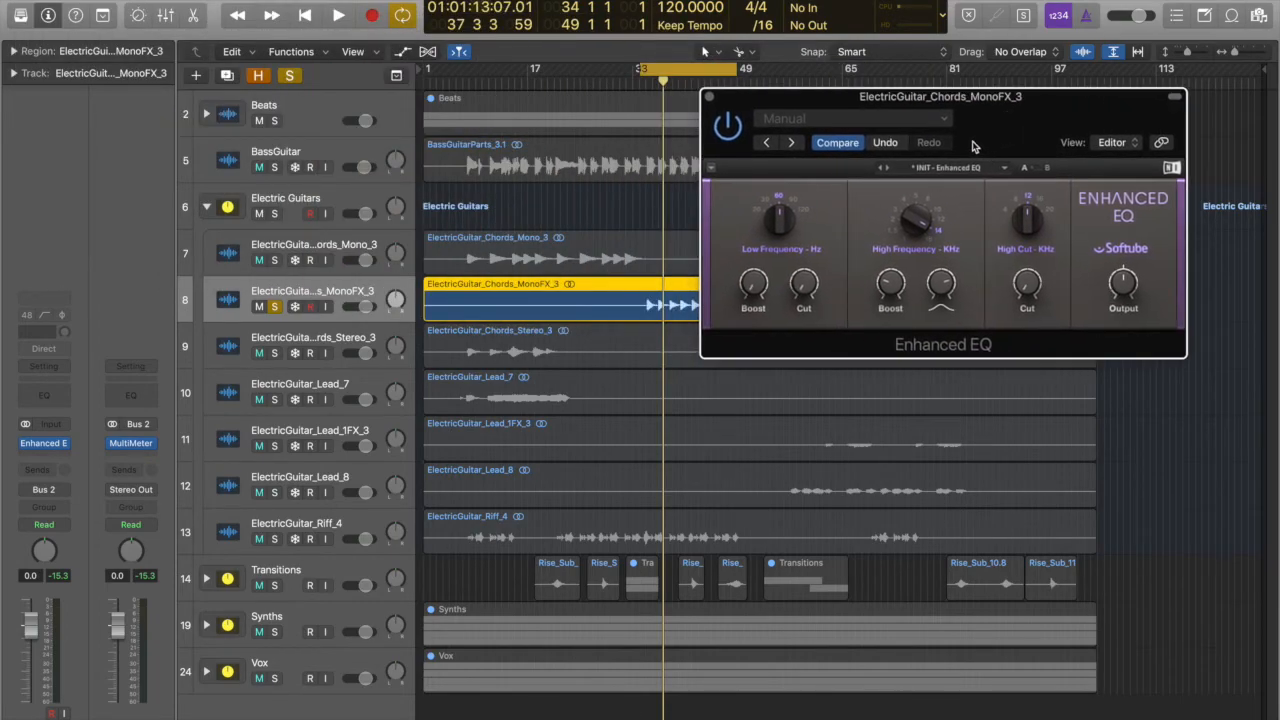
- Set the Enhanced EQ's high-frequency band to 12 kHz and readjust its boost while auditioning the soloed guitar
key("space")
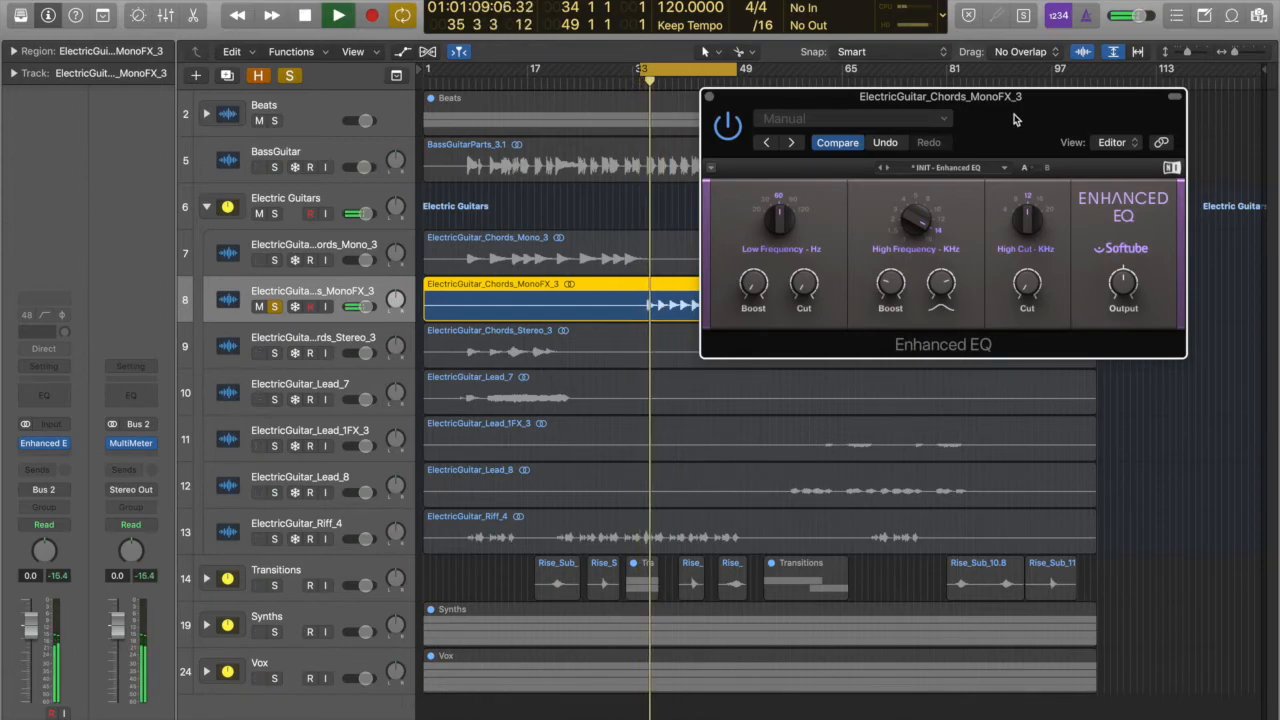
mouse_move(889, 288)
mouse_move(888, 284)
left_mouse_down()
mouse_move(888, 262)
mouse_move(888, 284)
left_mouse_up()
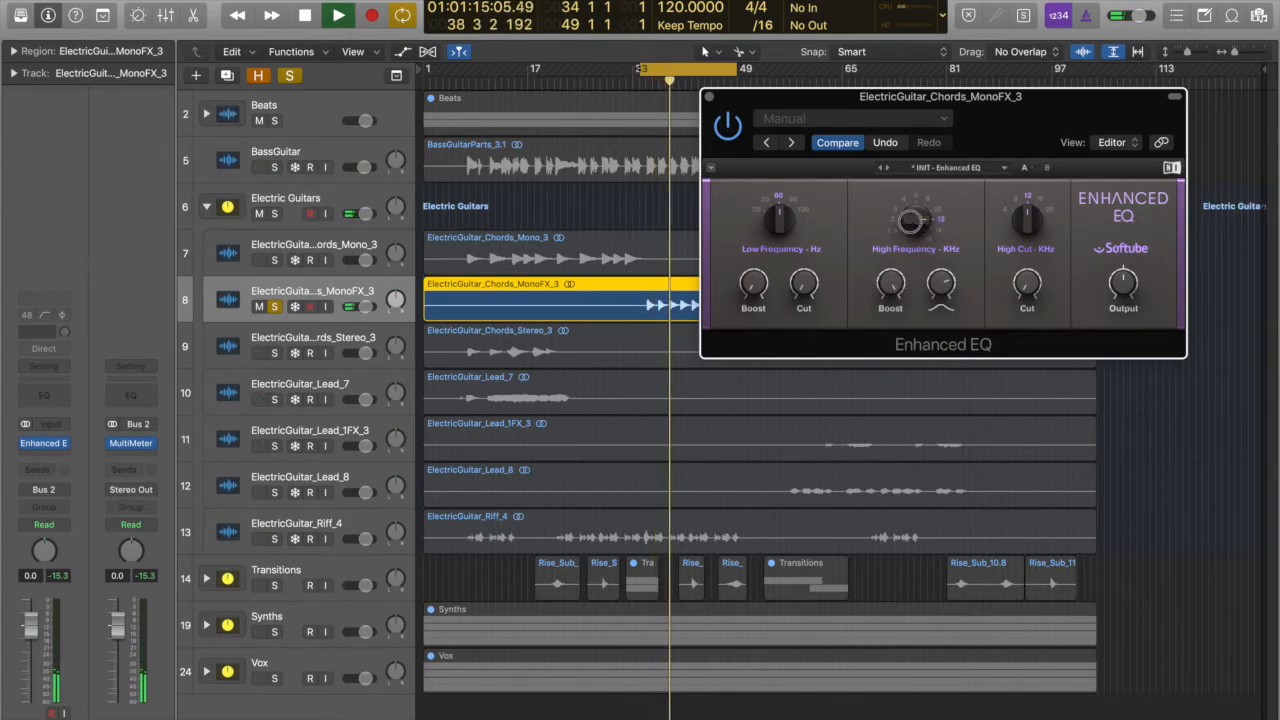
left_click_drag(910, 222, 911, 222)
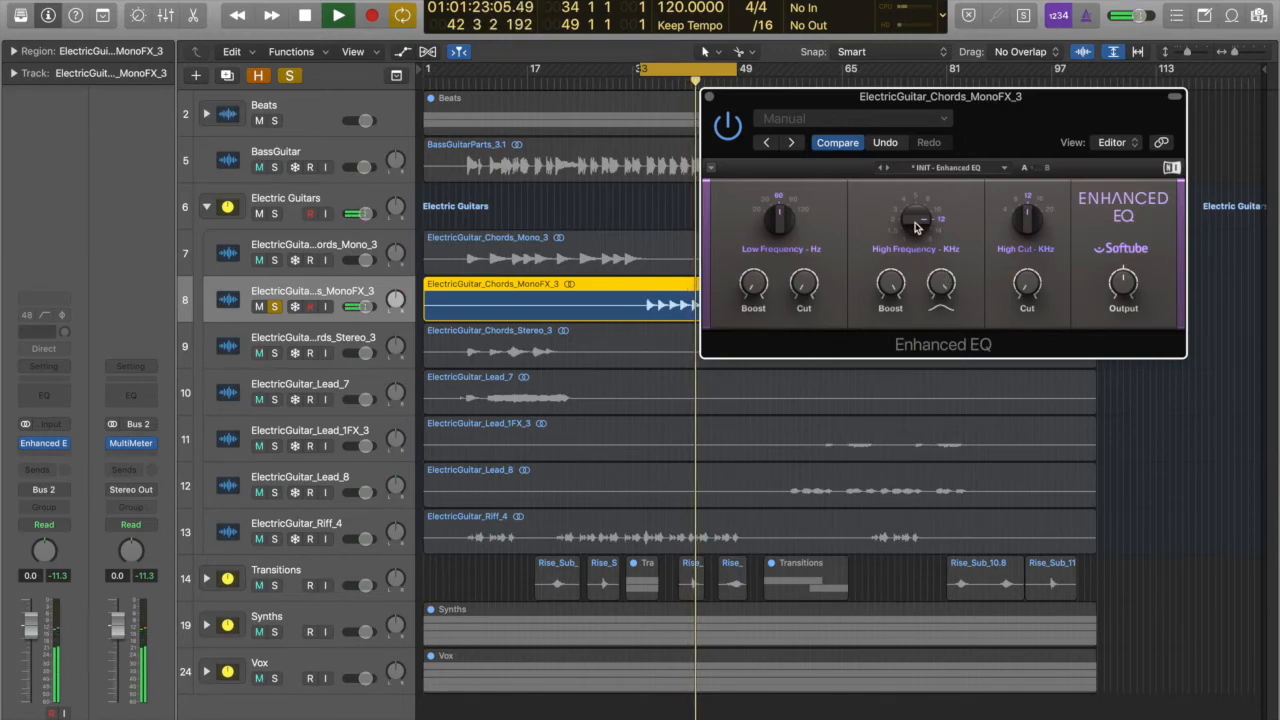
key("space")
left_click_drag(890, 285, 890, 295)
- Reopen the Electric Guitars stack's MultiMeter during playback and place it beside the Enhanced EQ
left_click(130, 443)
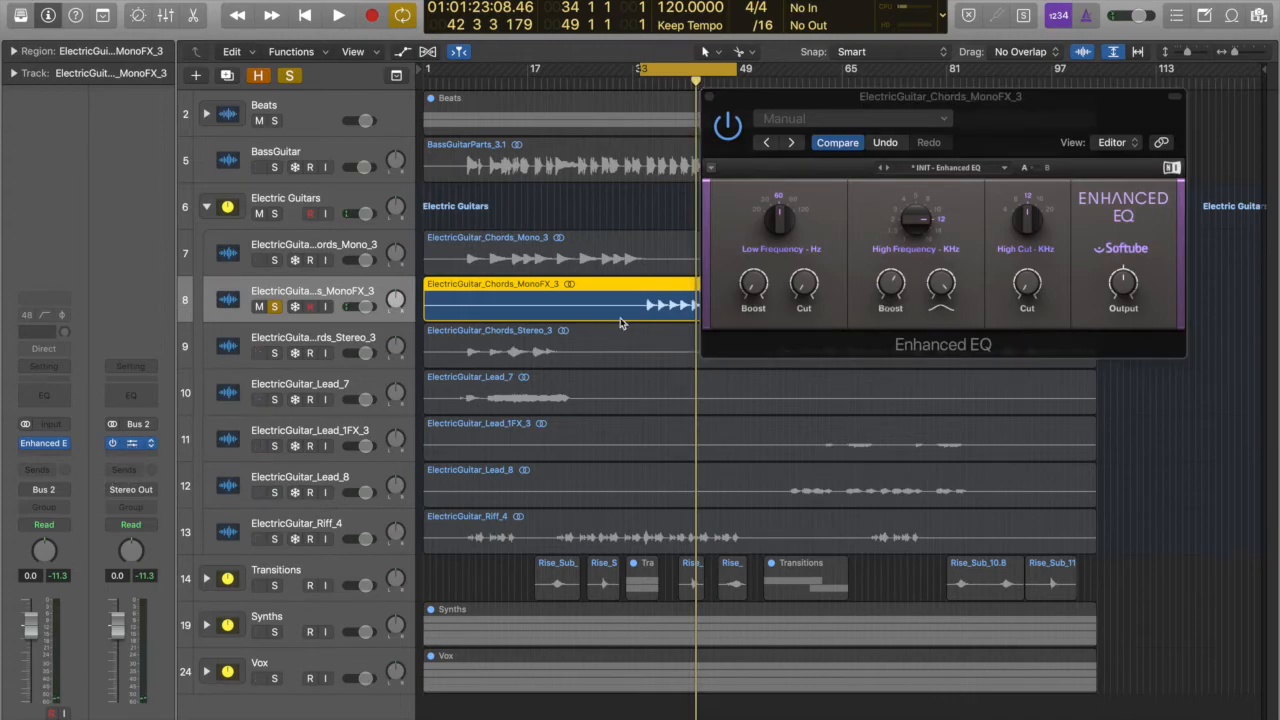
key("space")
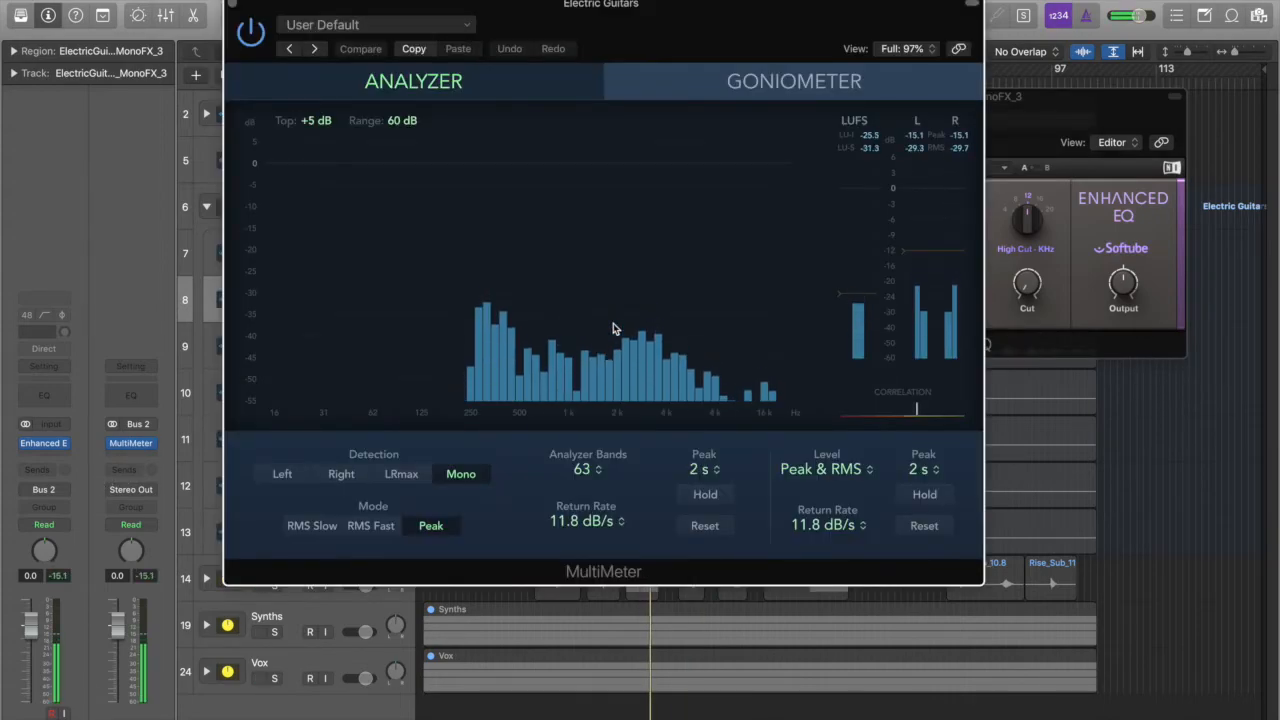
left_click_drag(755, 32, 491, 159)
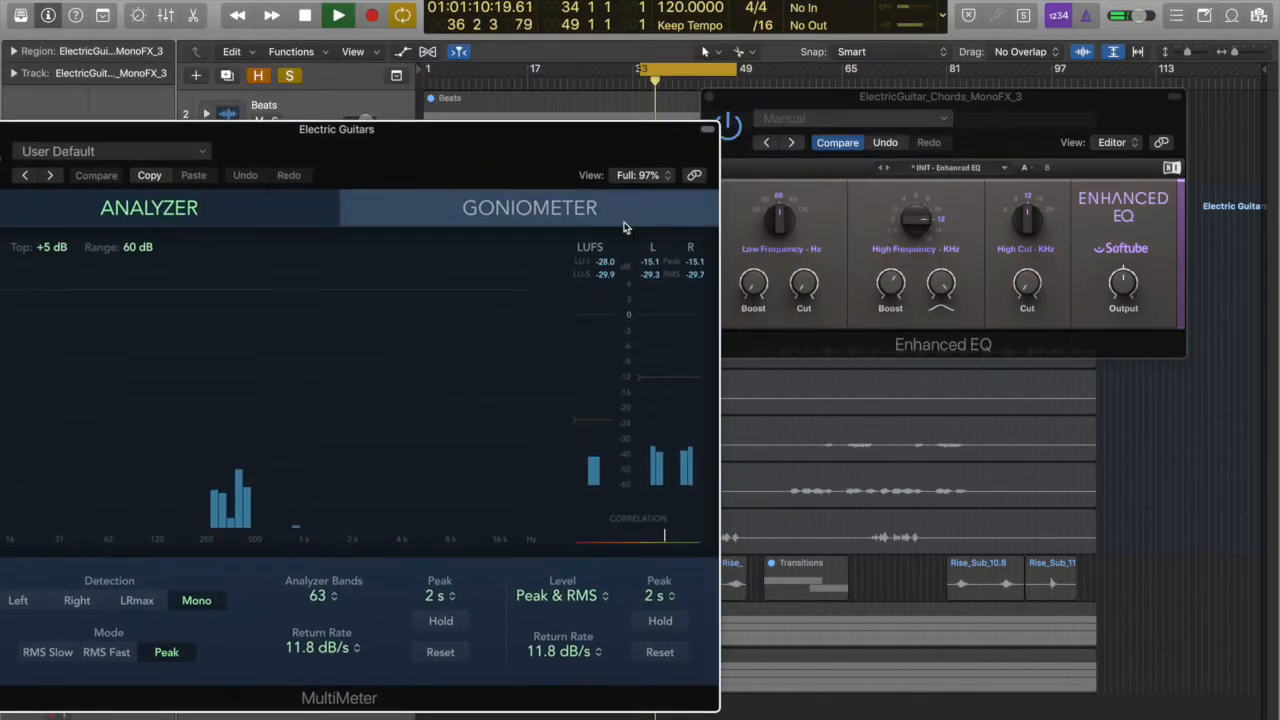
- Set the Enhanced EQ's high-frequency boost to 10.00 and replay the soloed guitar to audition it
left_click(753, 284)
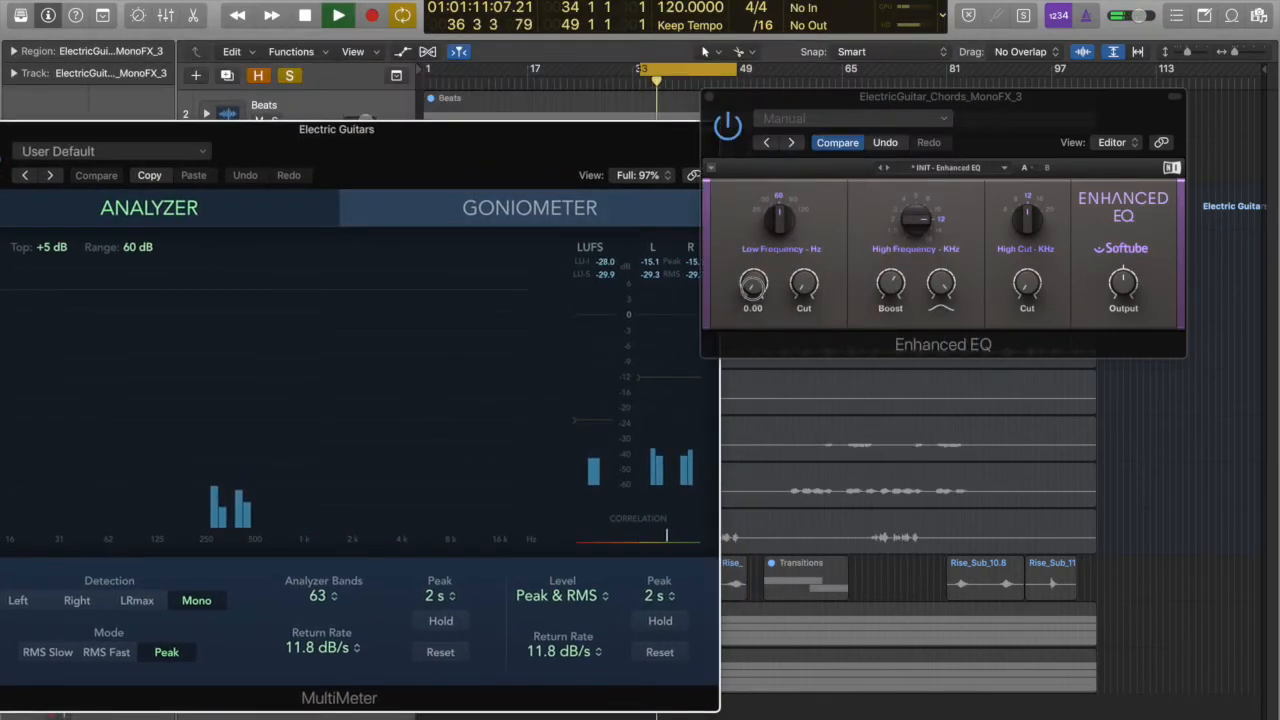
left_click(848, 106)
key("space")
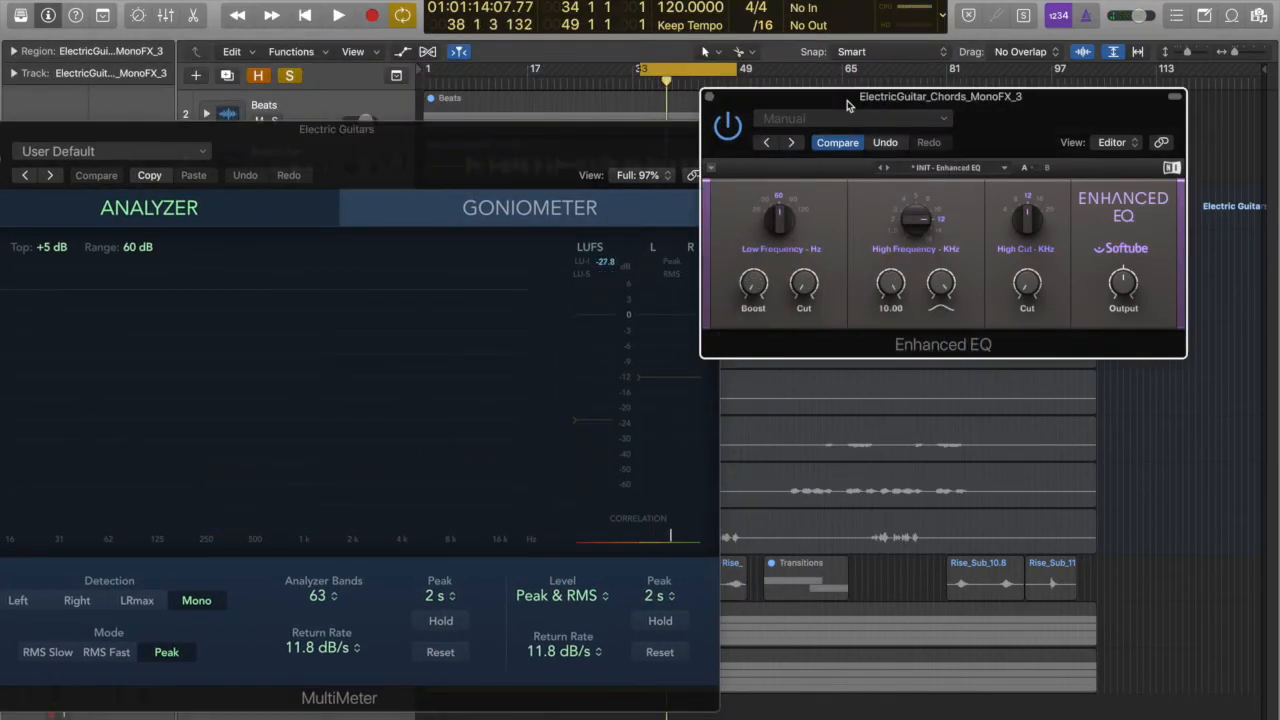
key("space")
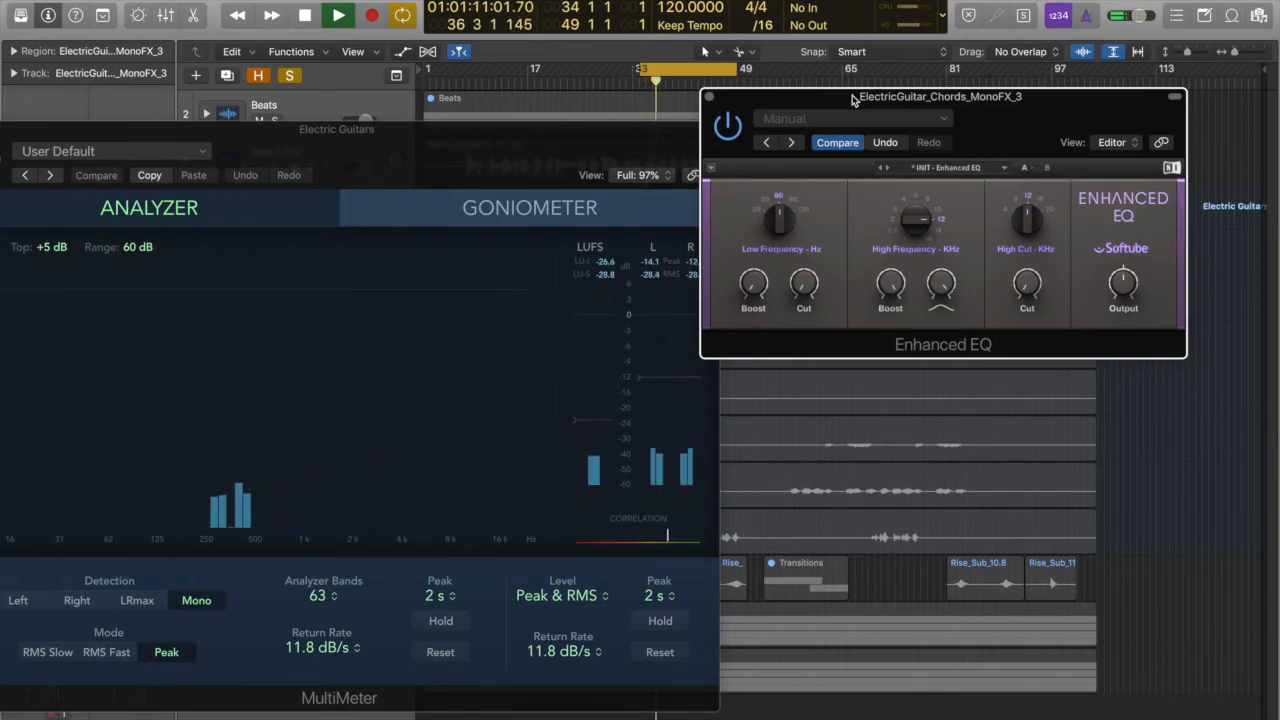
- Close the Enhanced EQ and MultiMeter windows, and unsolo ElectricGuitar_Chords_MonoFX_3 to play it within the full mix
left_click(709, 97)
left_click_drag(630, 156, 1020, 87)
key("super+w")
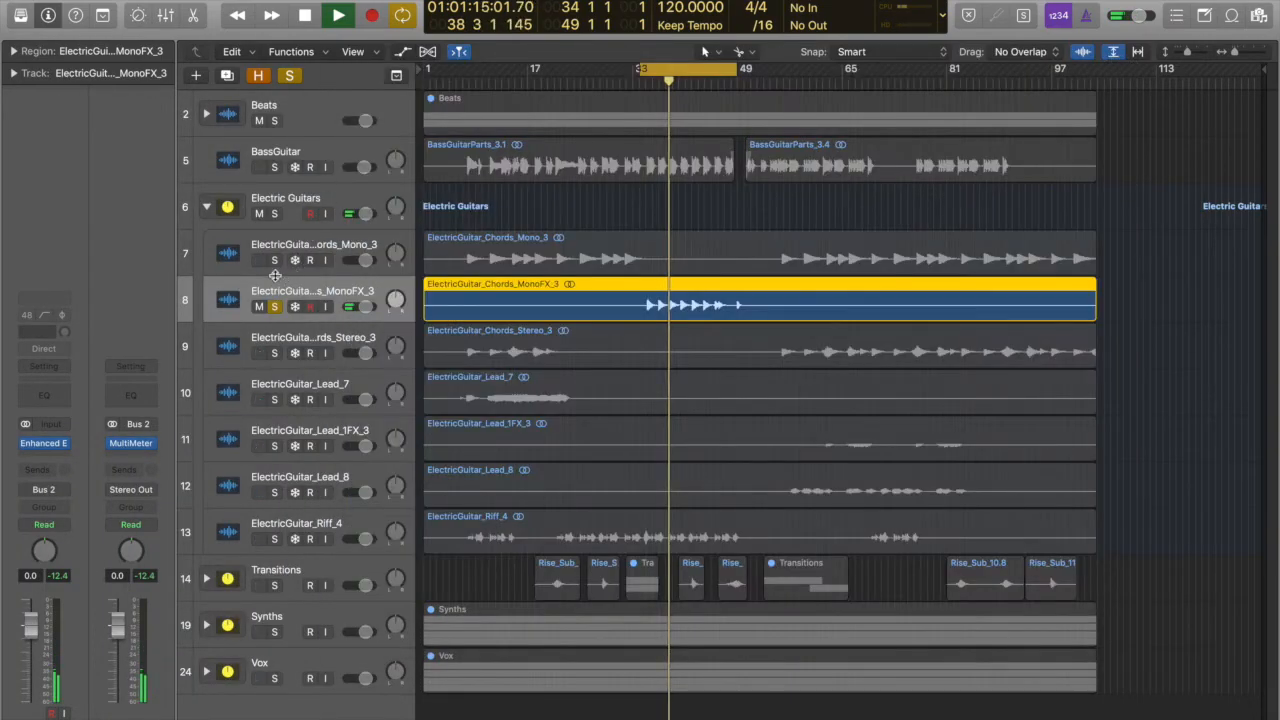
key("space")
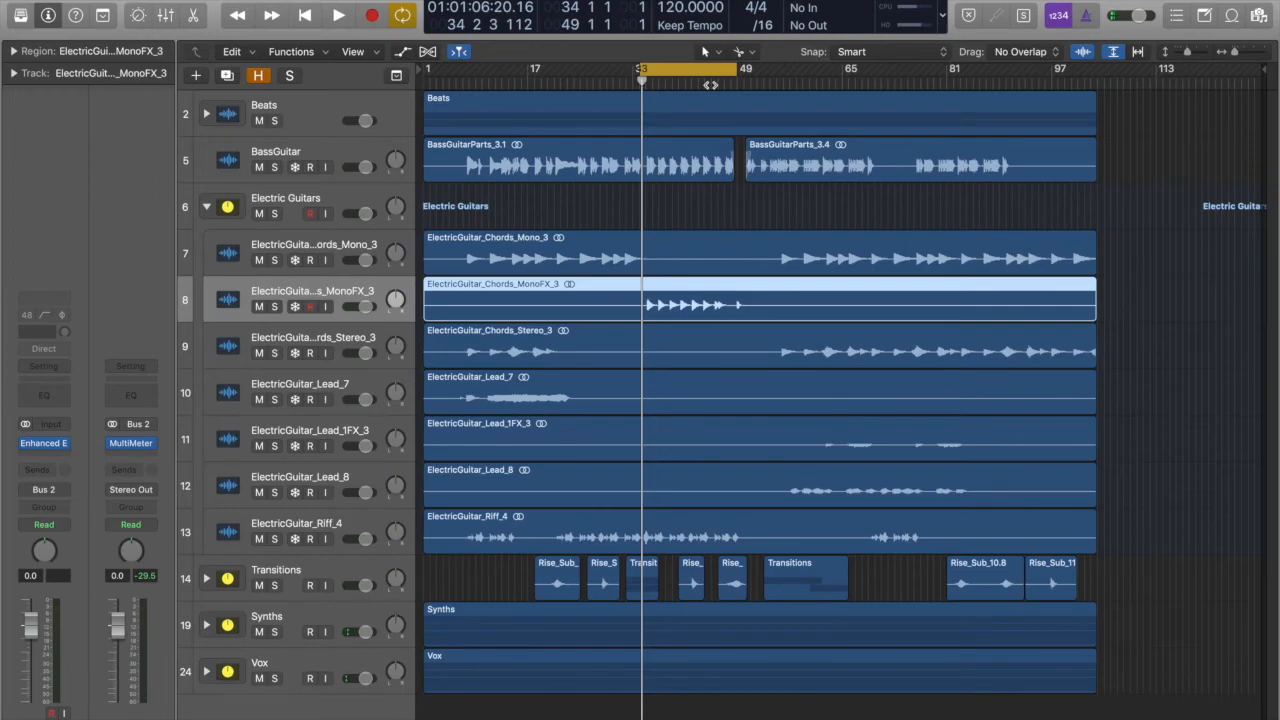
key("space")
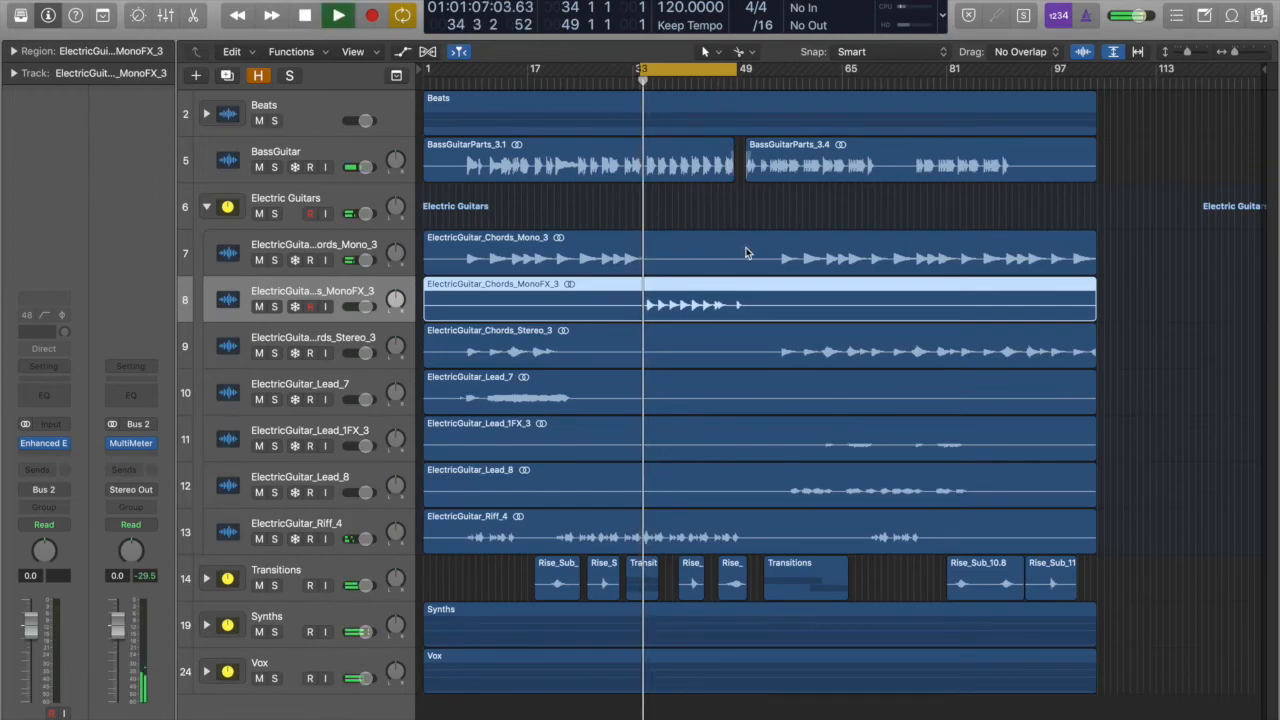
- Set the guitar's Enhanced EQ low frequency to 30 Hz with a cut of 10.00, and close the plug-in to replay the mix
mouse_move(125, 453)
key("space")
left_click(44, 443)
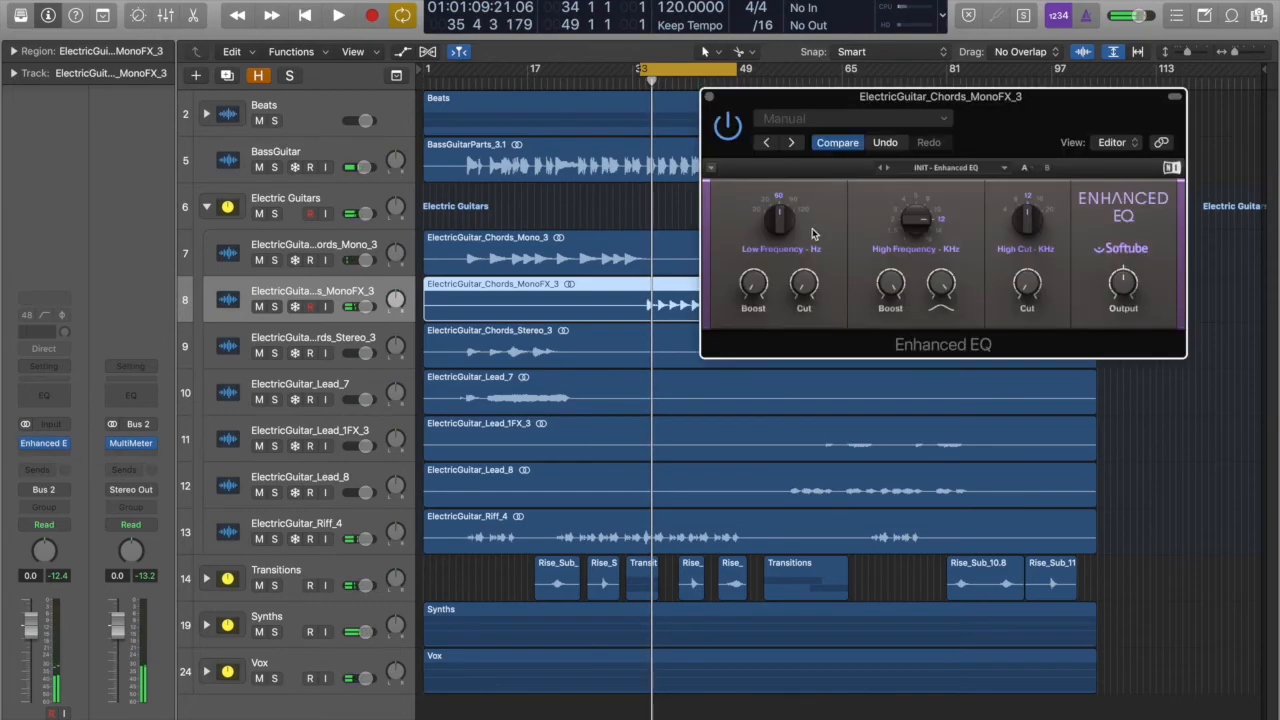
left_click_drag(780, 217, 779, 220)
left_click_drag(801, 285, 801, 287)
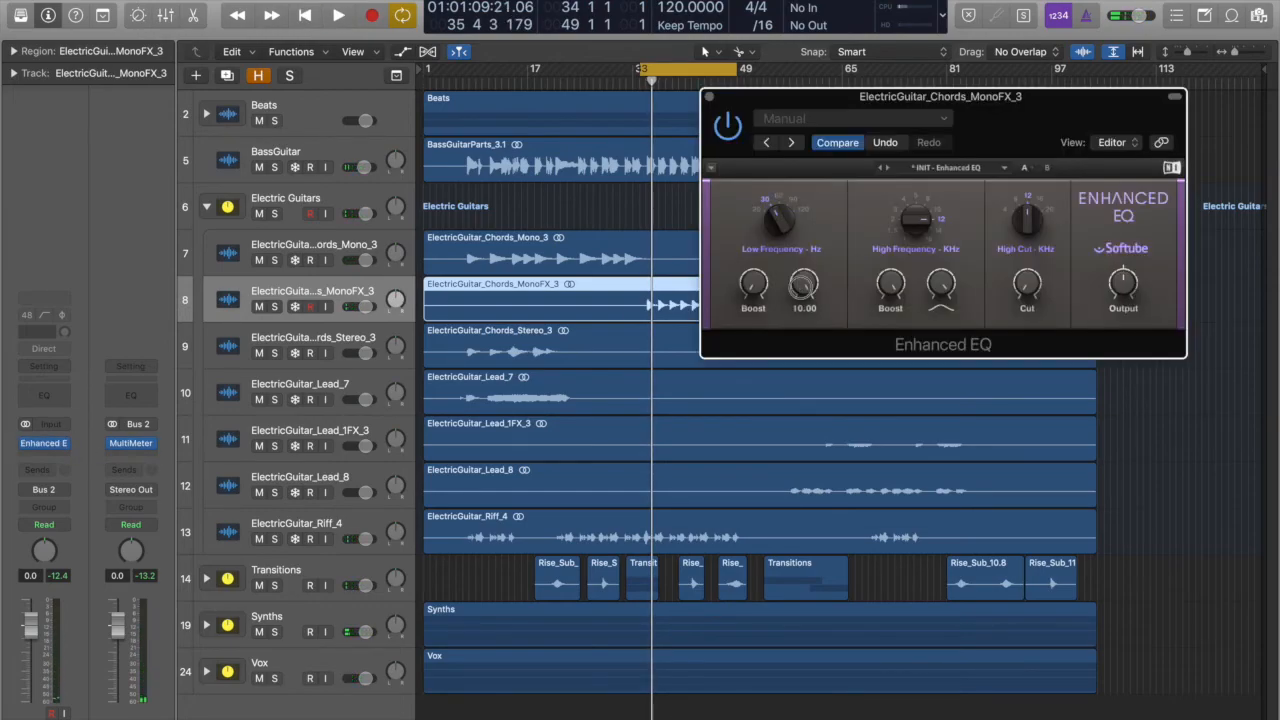
mouse_move(749, 285)
left_click(709, 97)
key("space")
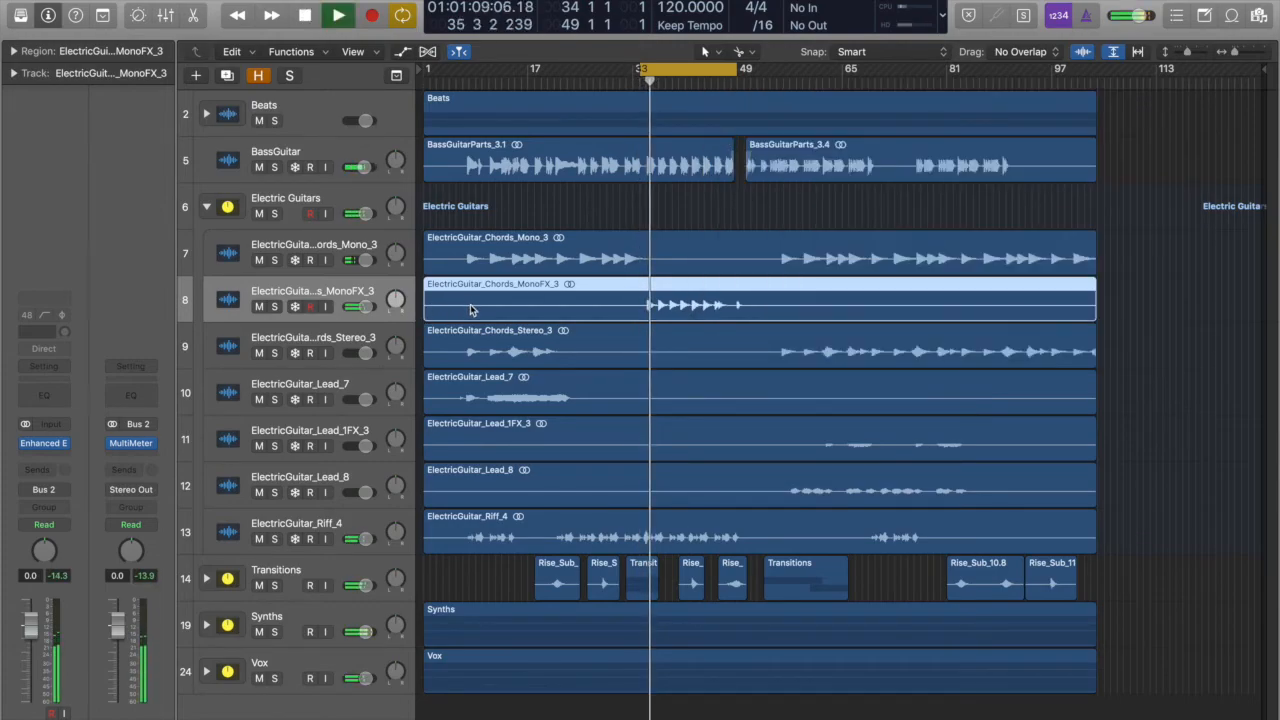
- Compare the spectrum in the Electric Guitars stack's MultiMeter with the one in the Stereo Out MultiMeter during playback
mouse_move(47, 452)
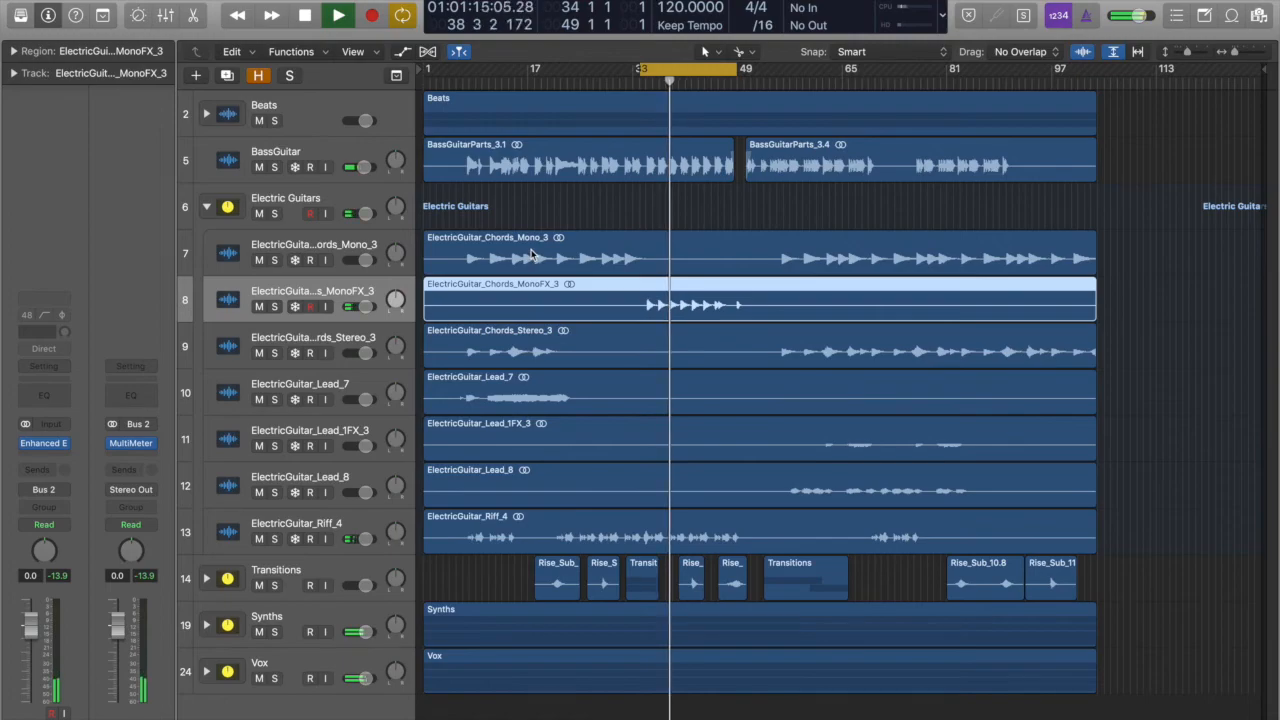
left_click(131, 443)
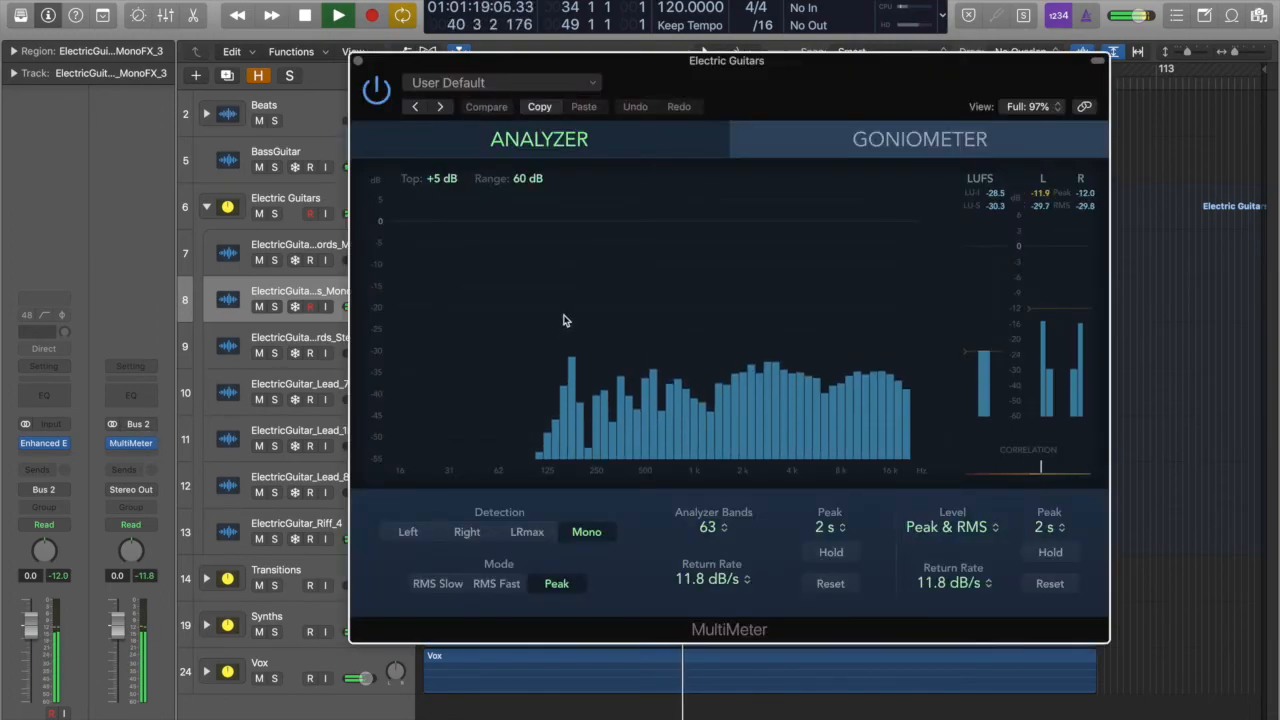
left_click_drag(765, 84, 1022, 87)
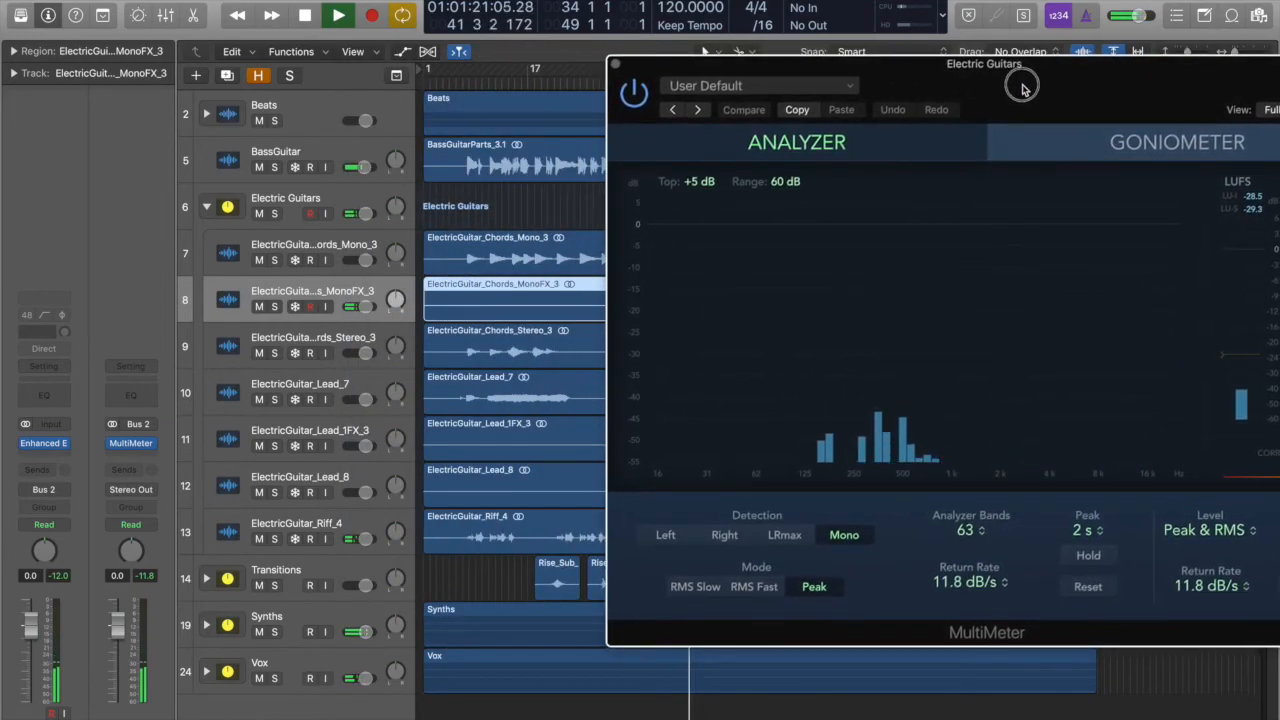
left_click(303, 199)
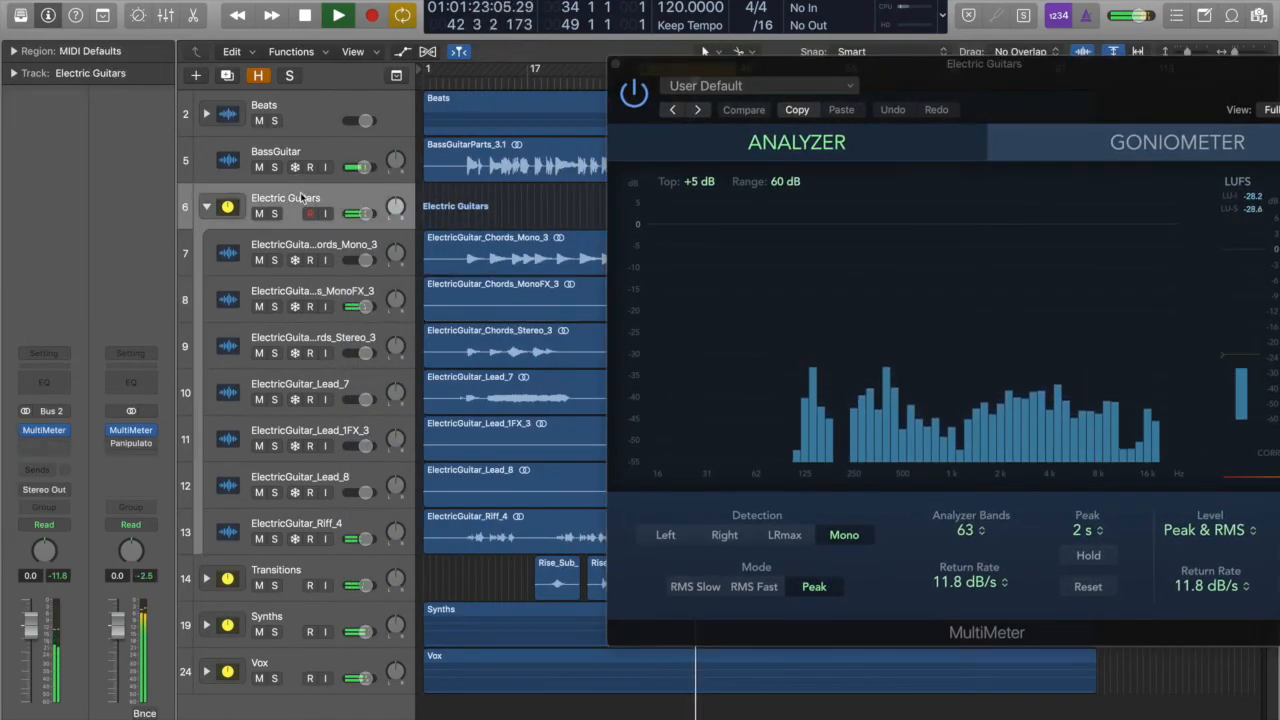
left_click(135, 432)
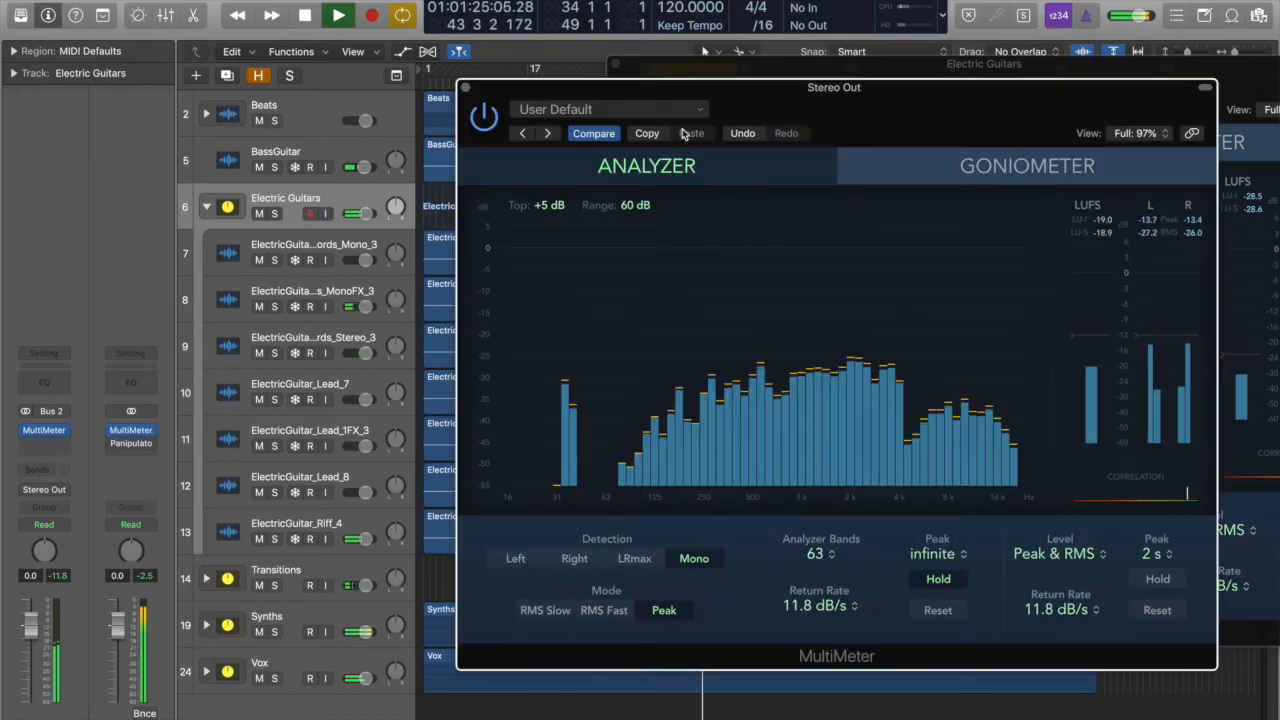
- Remove the MultiMeter from the Electric Guitars stack's channel strip
left_click(237, 292)
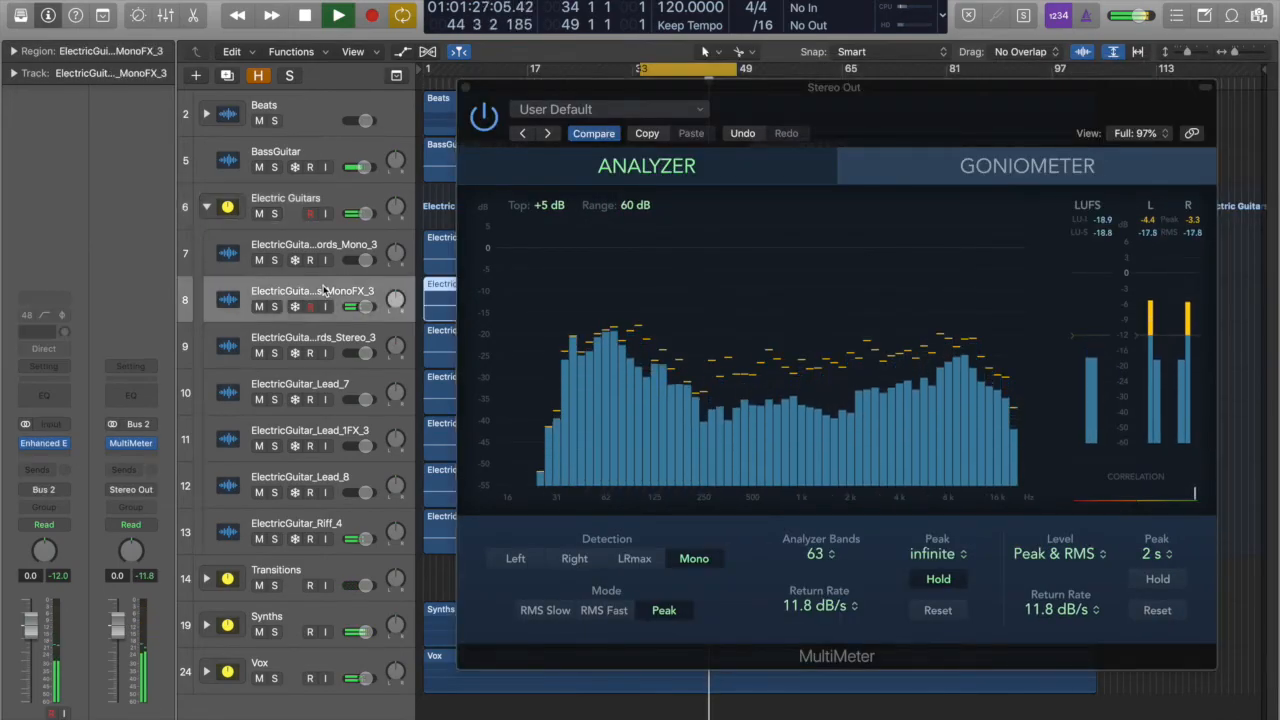
left_click(290, 200)
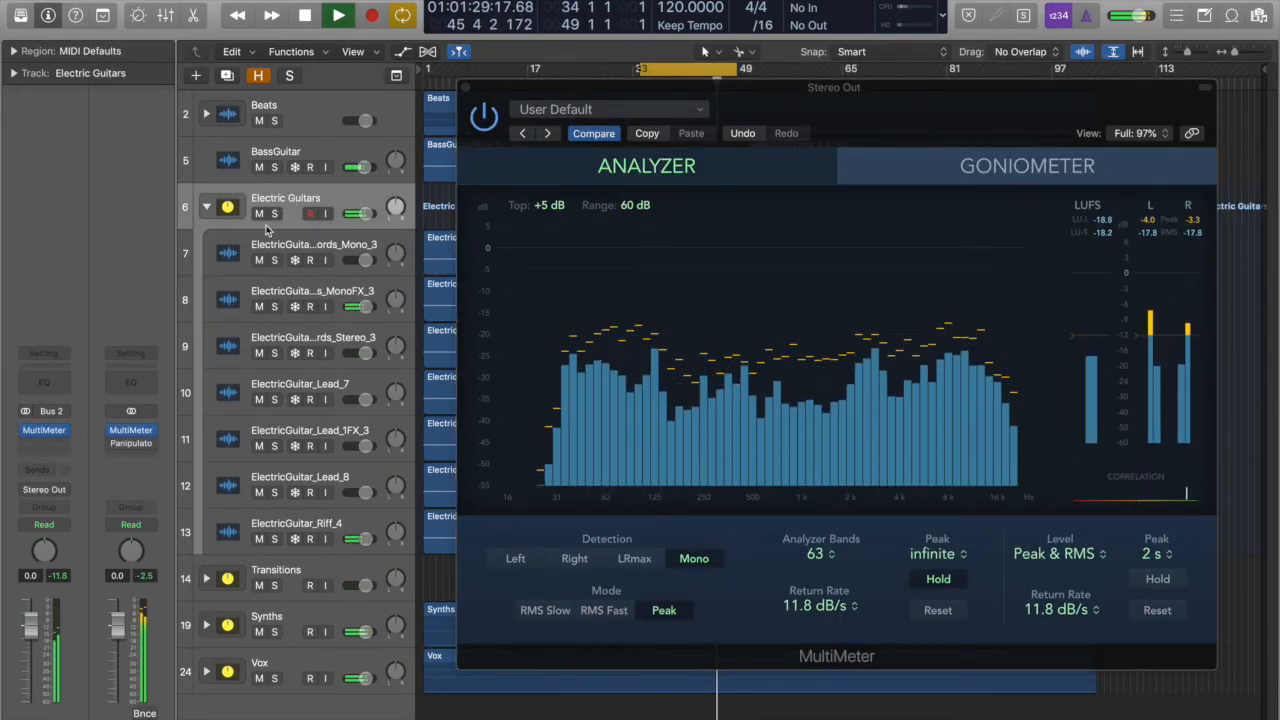
left_click(85, 436)
left_click(75, 459)
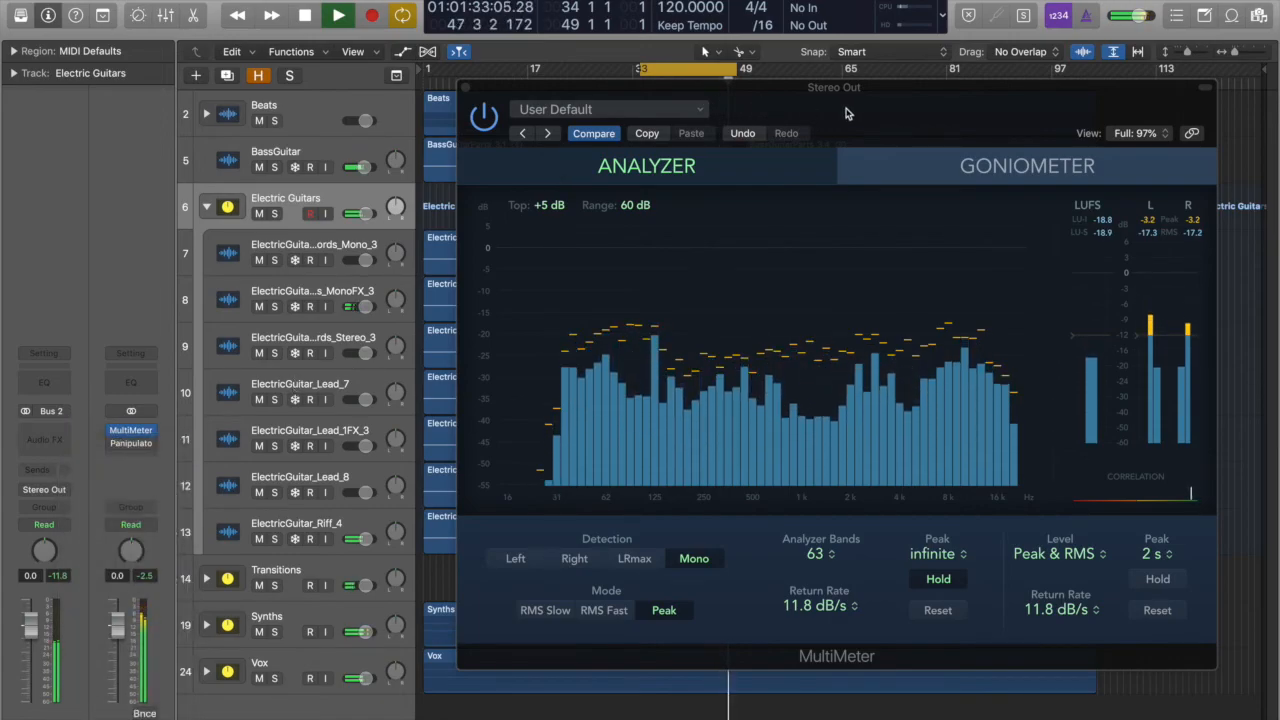
- Examine the full mix's peak spectrum in the Stereo Out MultiMeter, then close it and collapse the Electric Guitars stack
left_click_drag(867, 100, 663, 100)
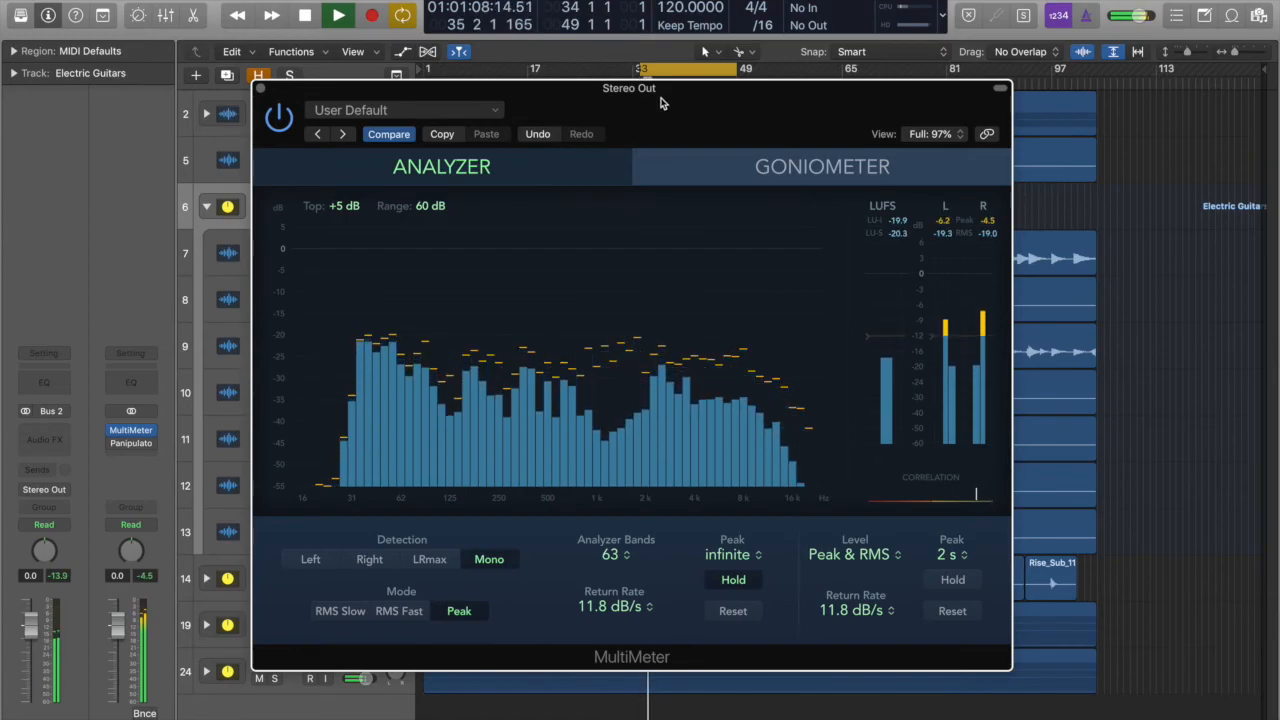
key("space")
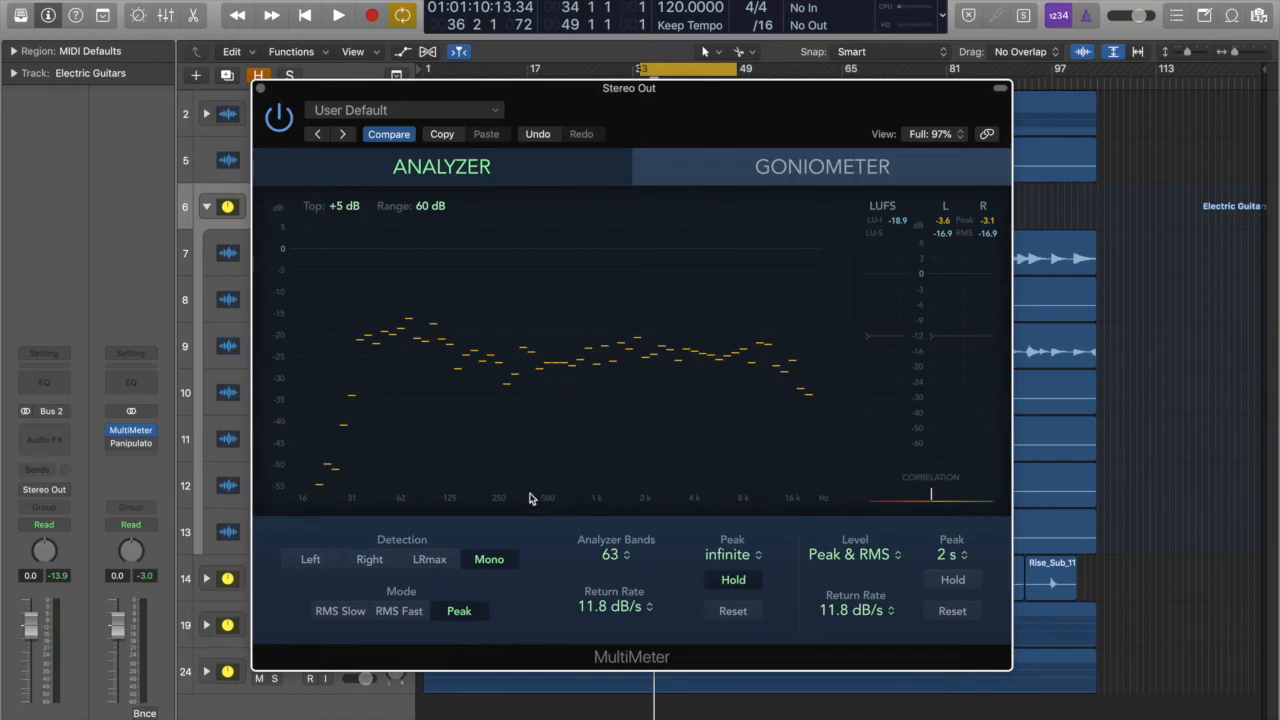
left_click_drag(622, 132, 783, 156)
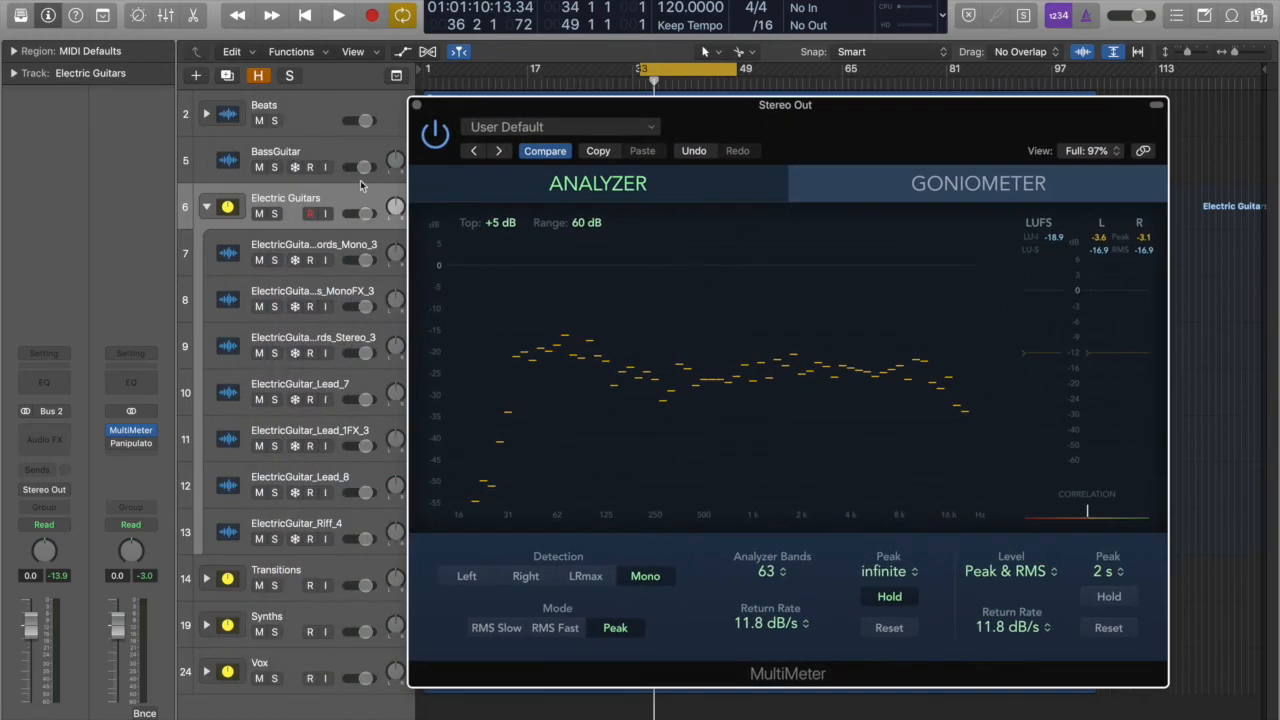
left_click_drag(744, 116, 762, 118)
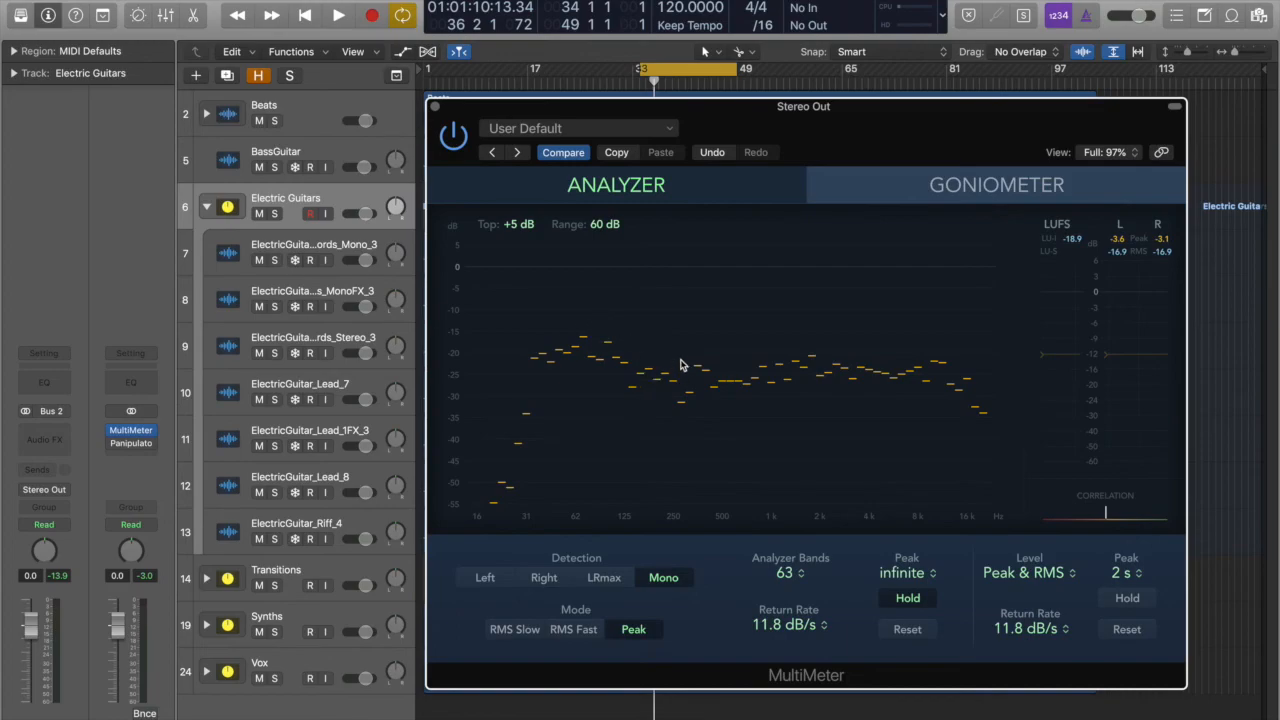
left_click(434, 107)
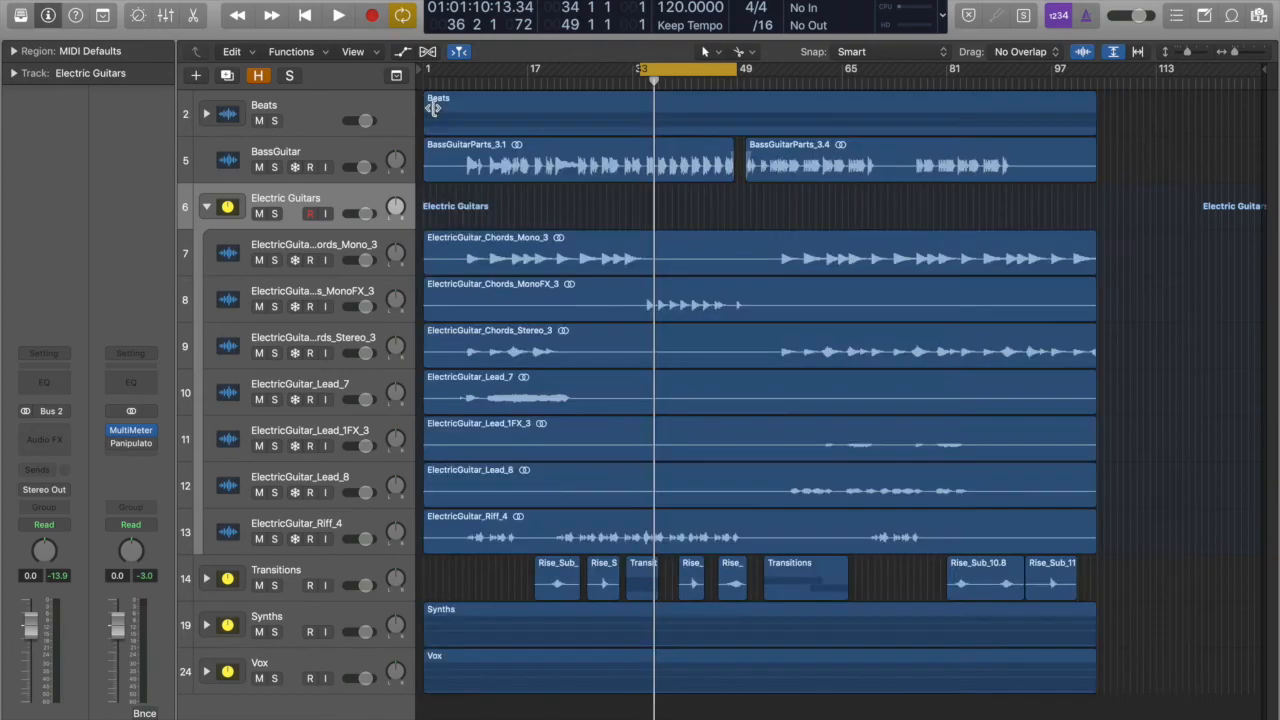
left_click(207, 208)
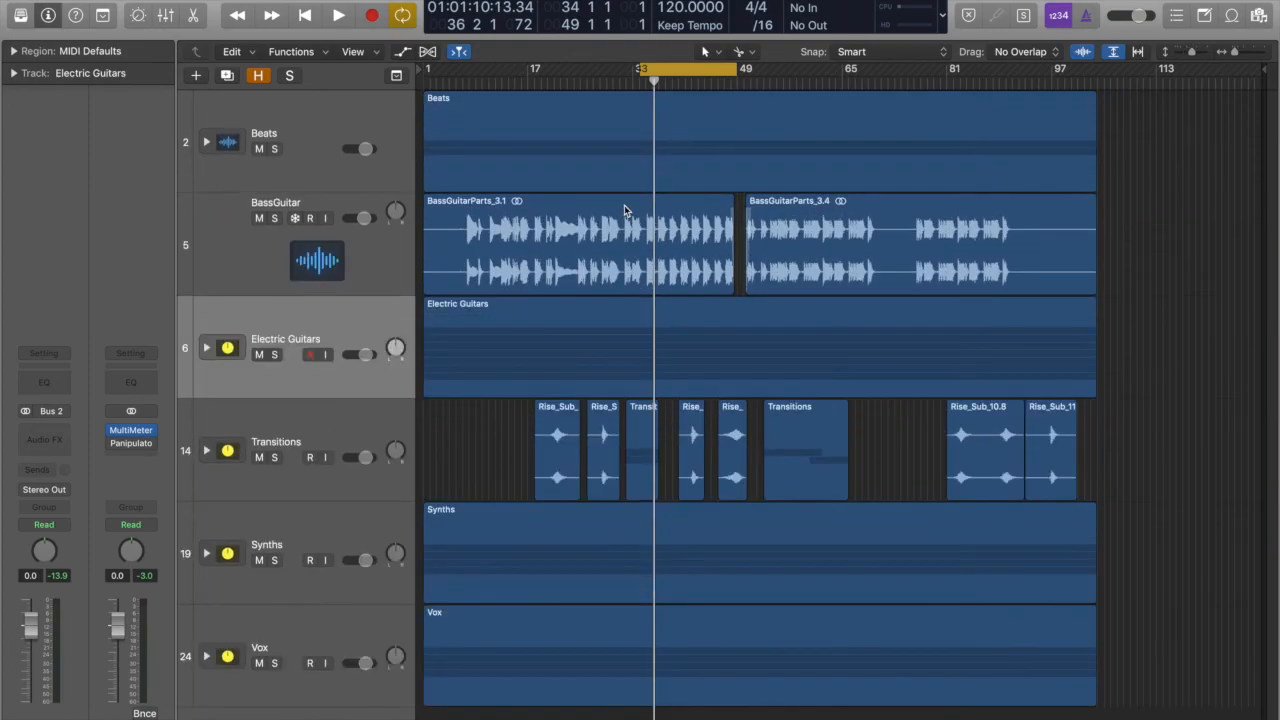